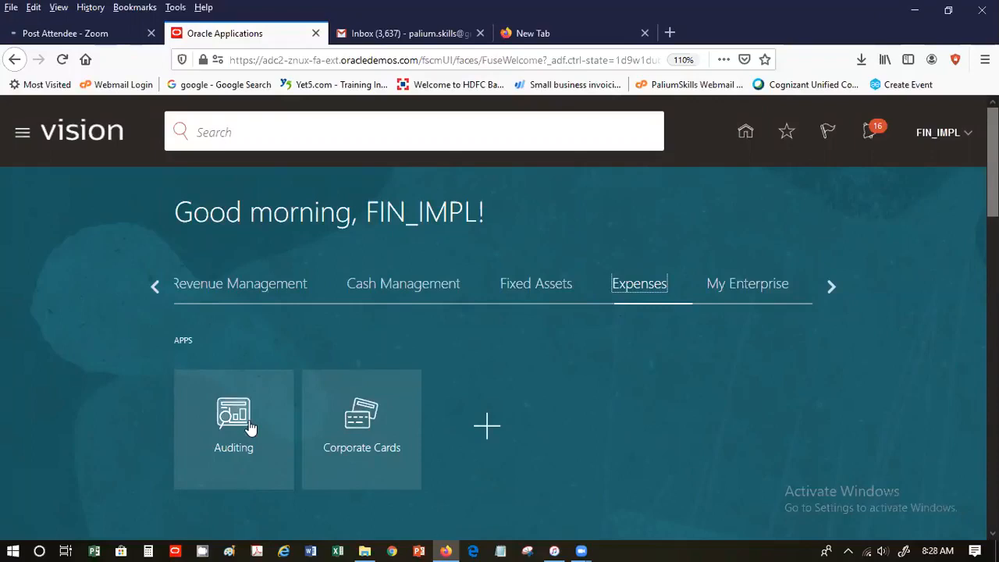
- Open the Auditing work area and look over its list of audit tasks
left_click(251, 428)
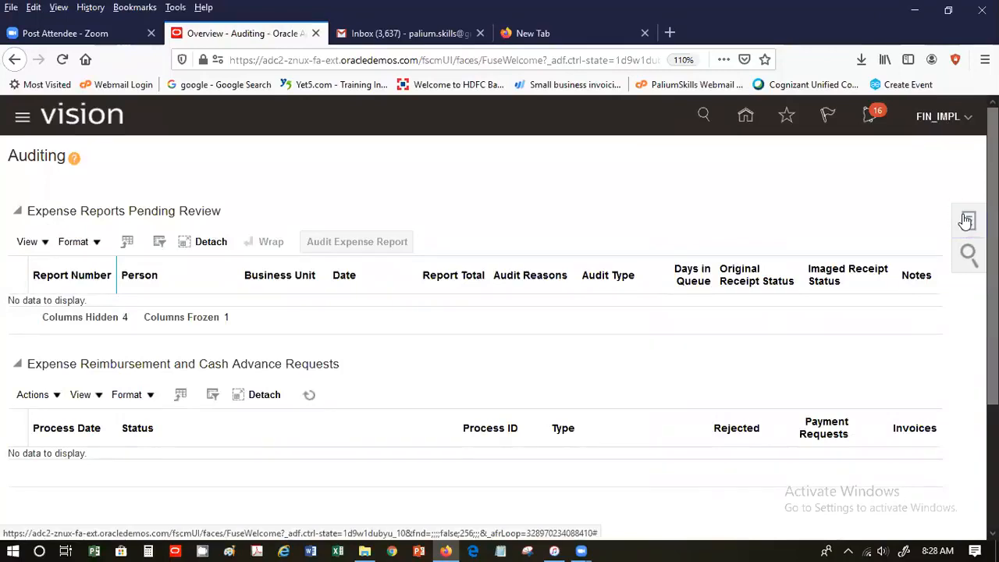
left_click(966, 221)
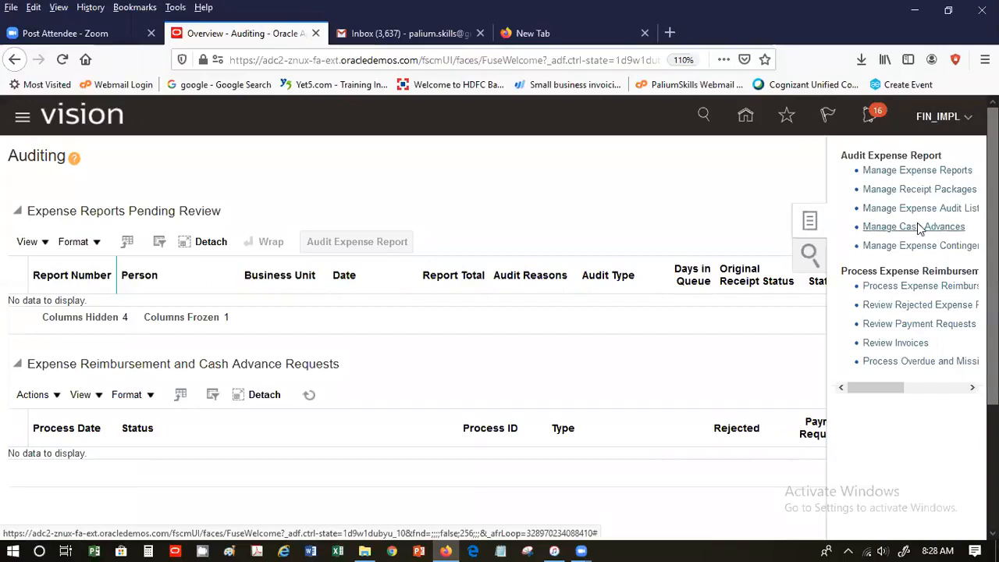
left_click(903, 349)
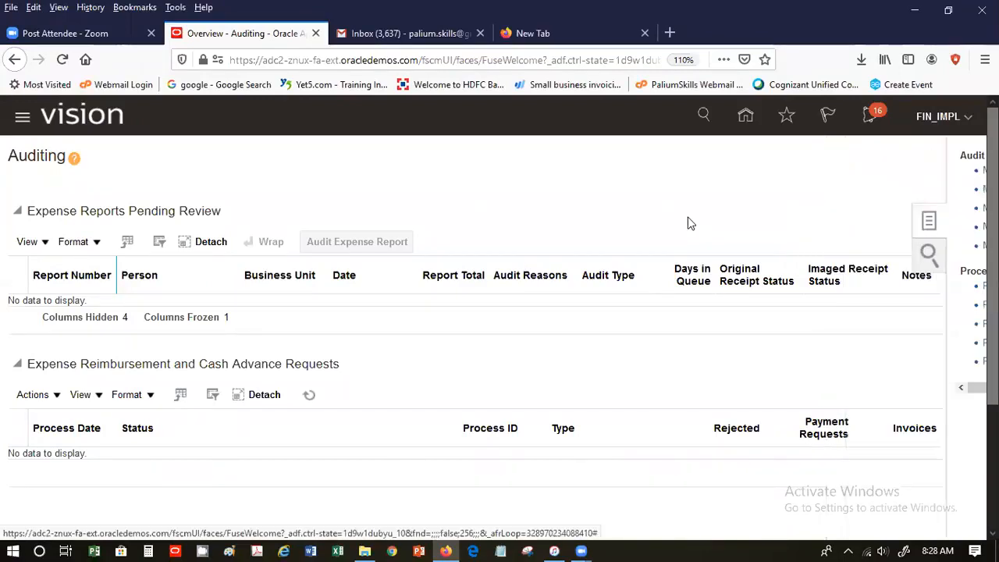
- Sign out of the implementation user and confirm the sign-out
left_click(965, 127)
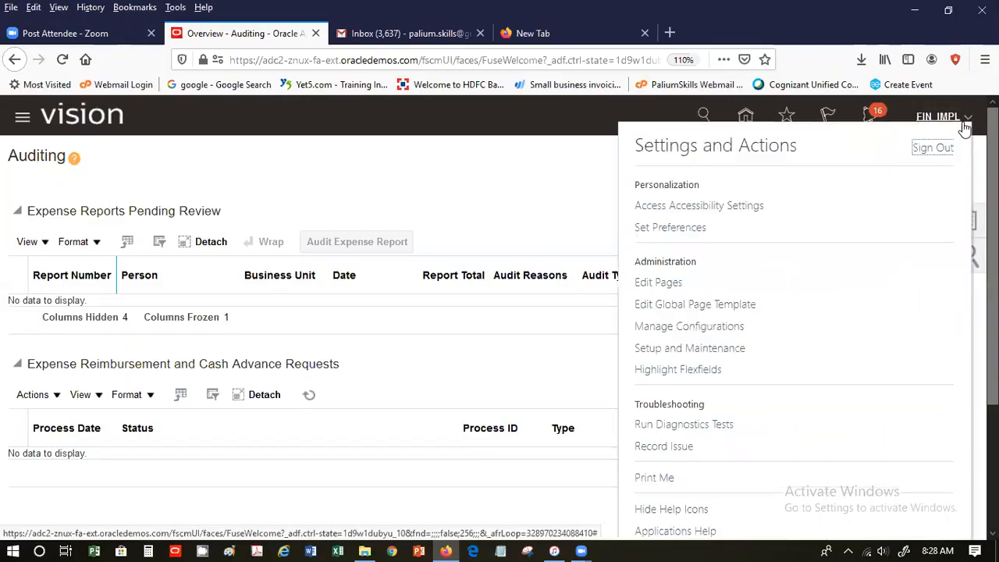
left_click(930, 149)
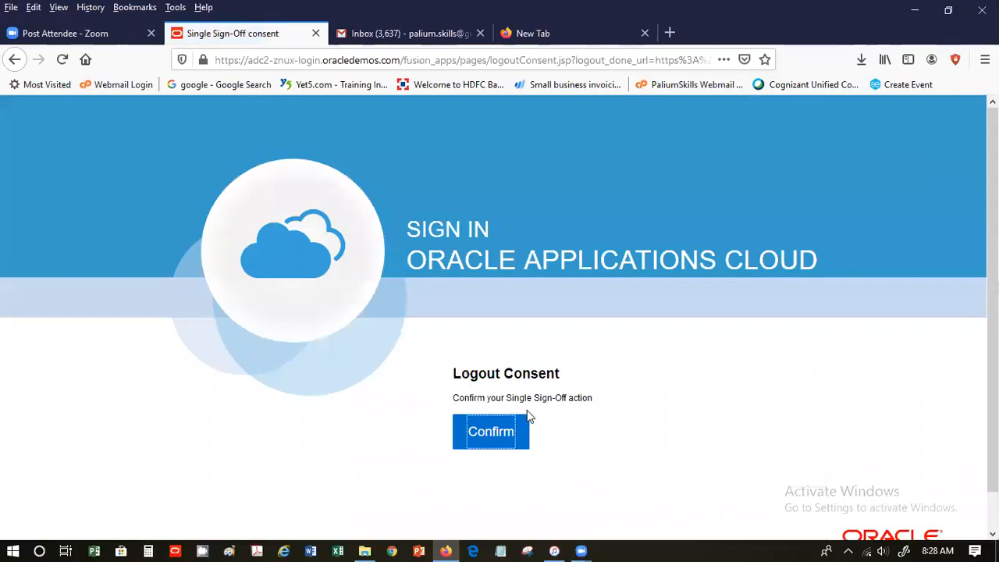
left_click(514, 428)
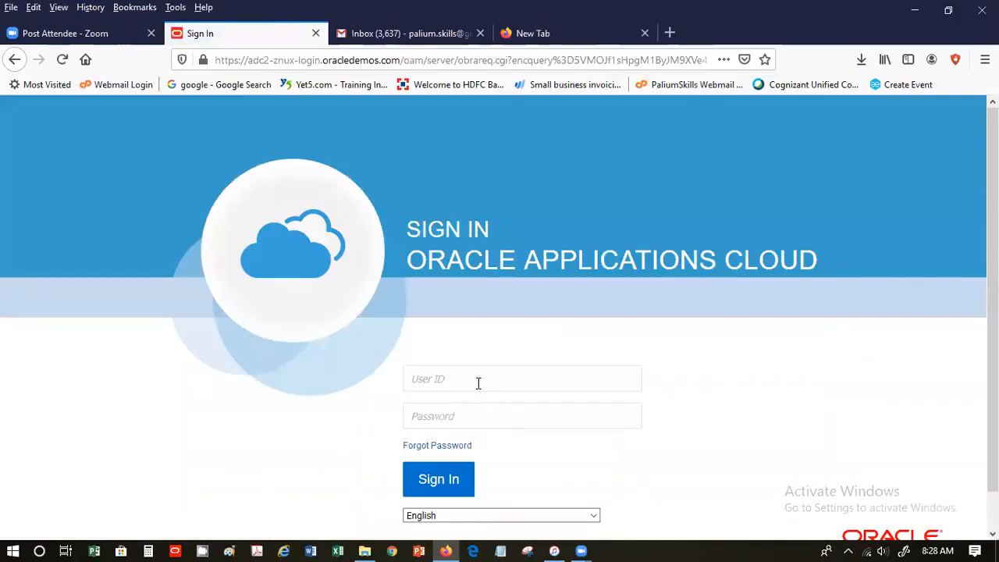
- Sign in as the approver with their user ID and saved password, and save the login
left_click(478, 382)
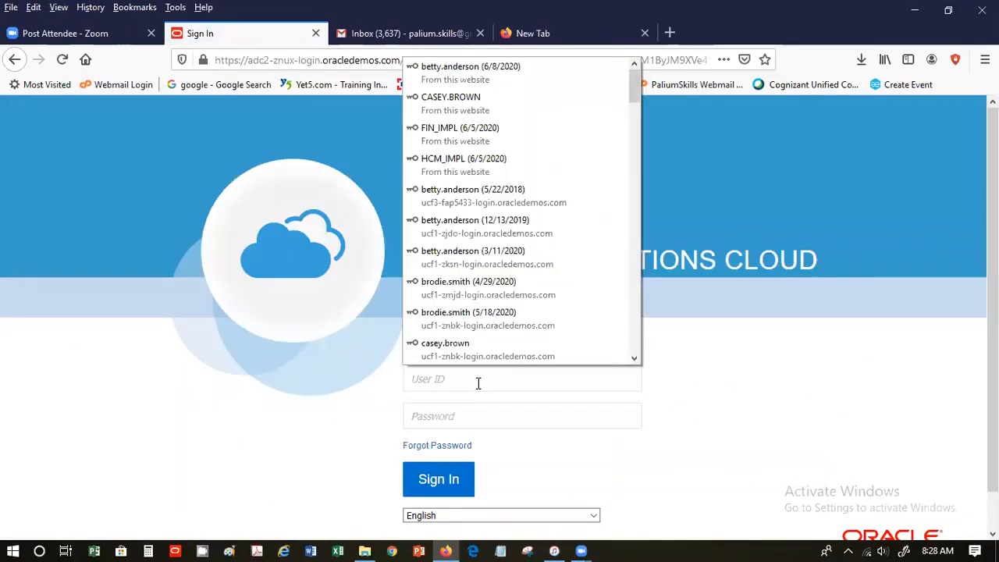
left_click(492, 110)
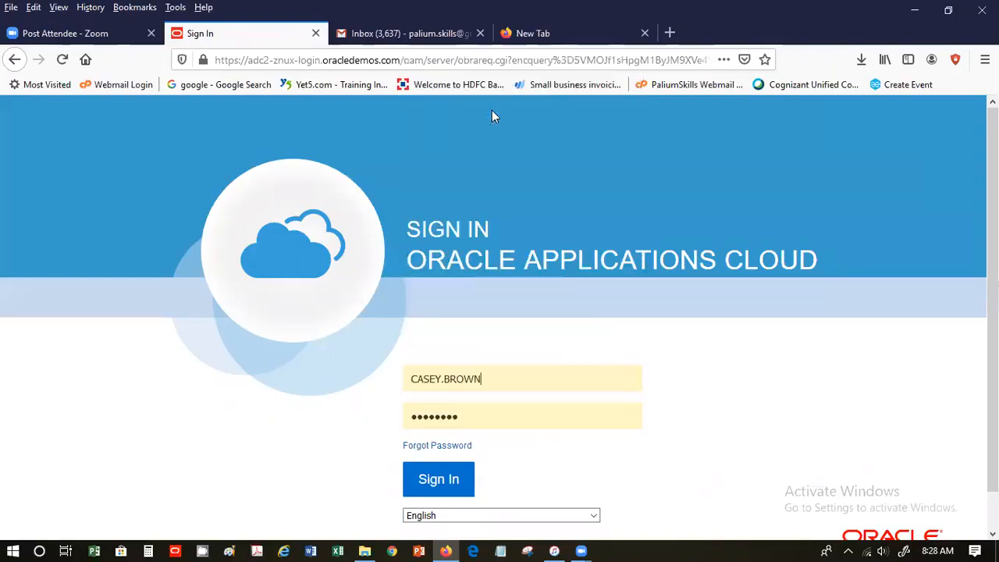
left_click(437, 476)
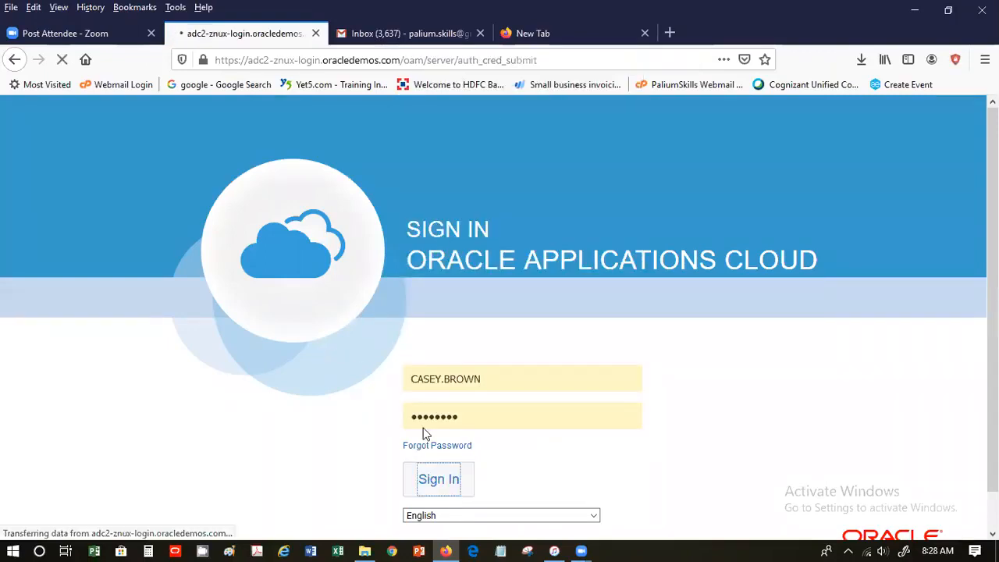
left_click(475, 392)
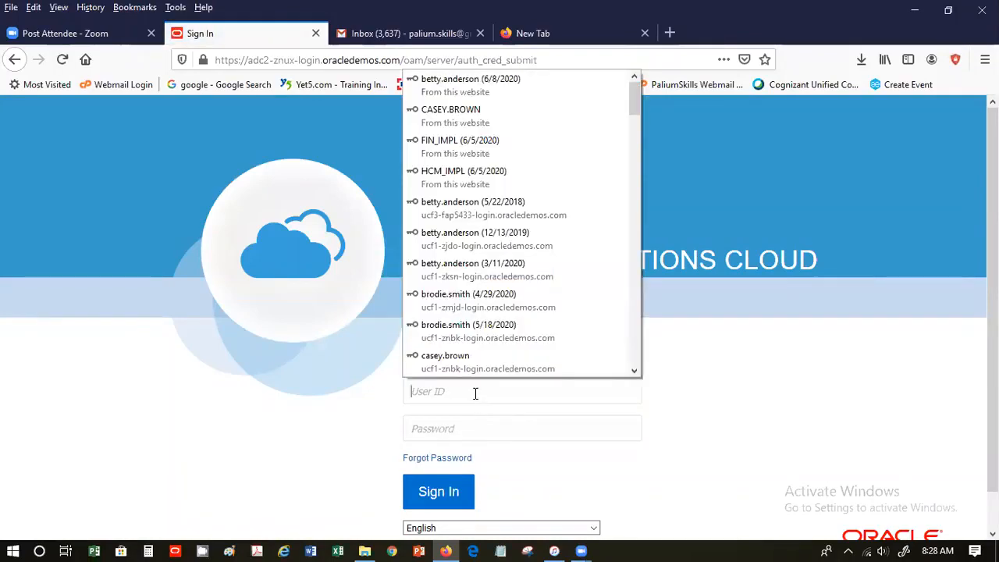
left_click(477, 148)
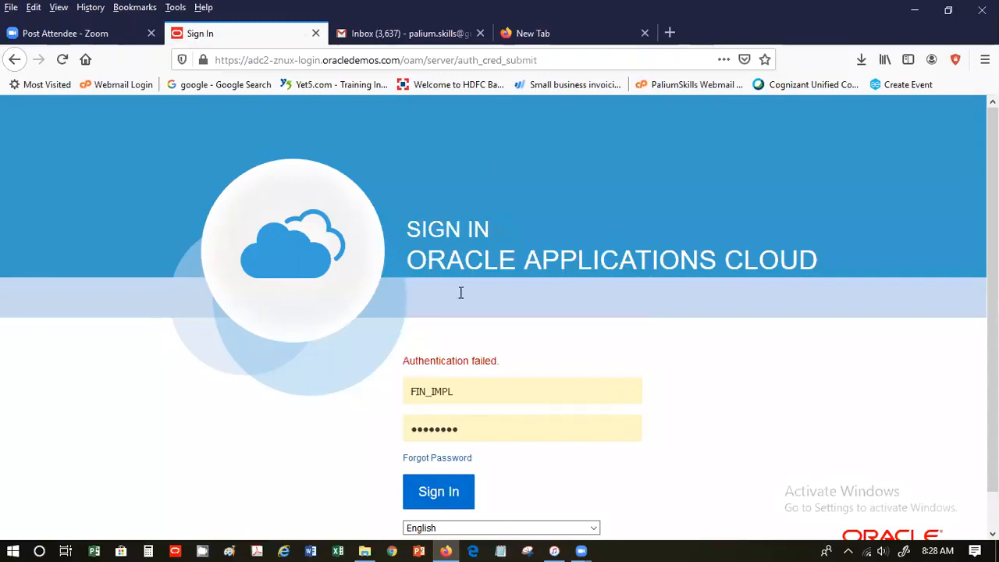
key("ctrl+a")
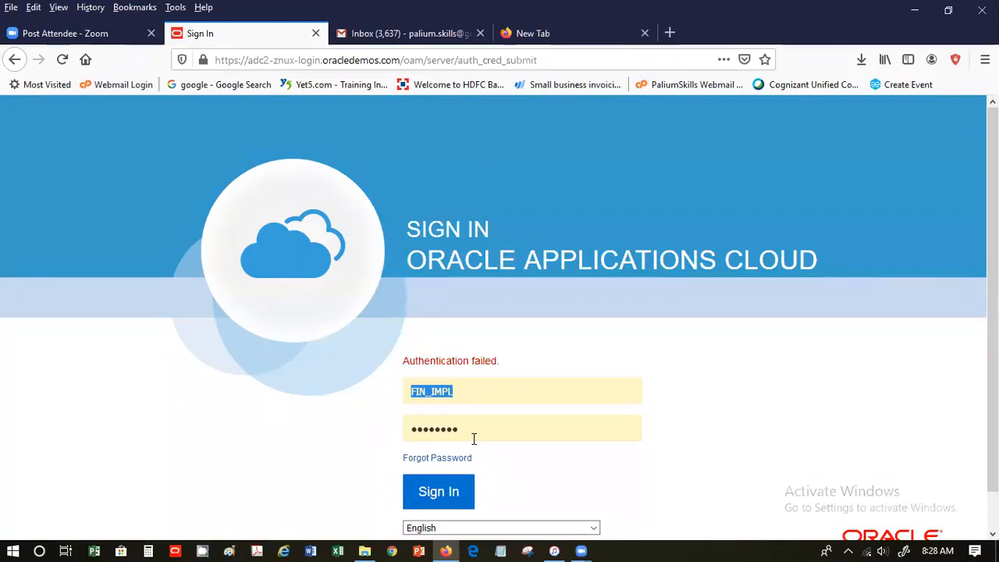
type("casey.bro")
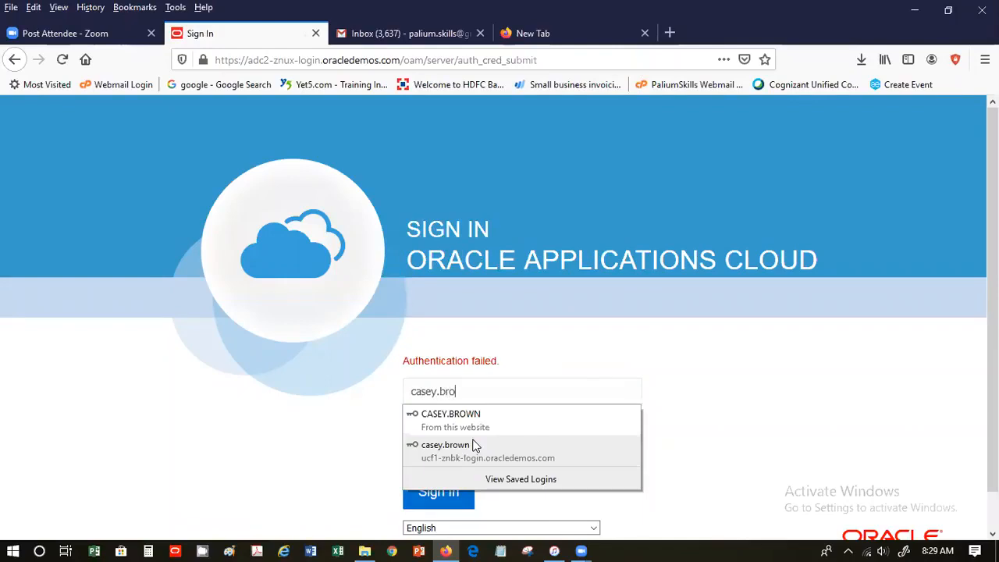
type("wn")
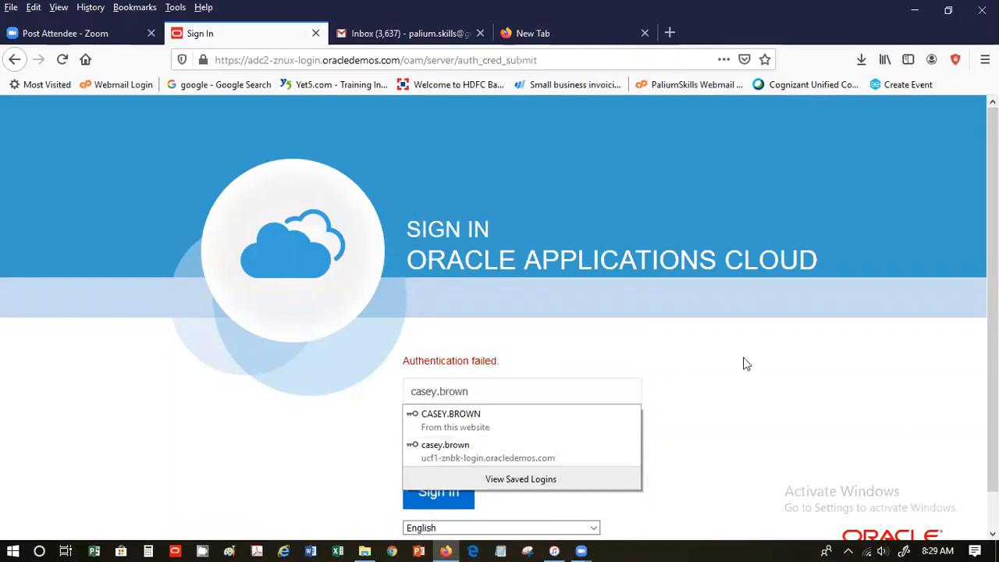
key("Tab")
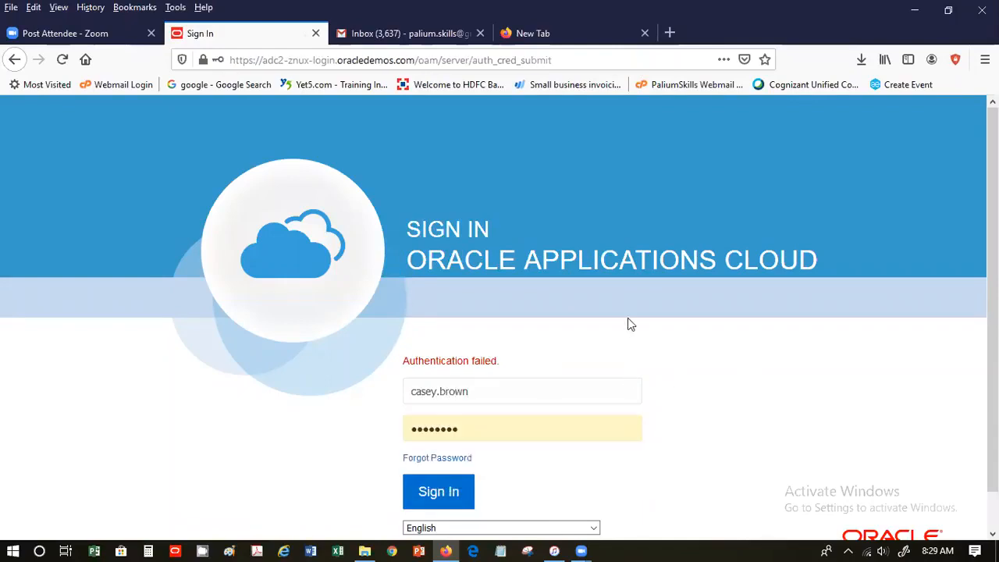
left_click(427, 497)
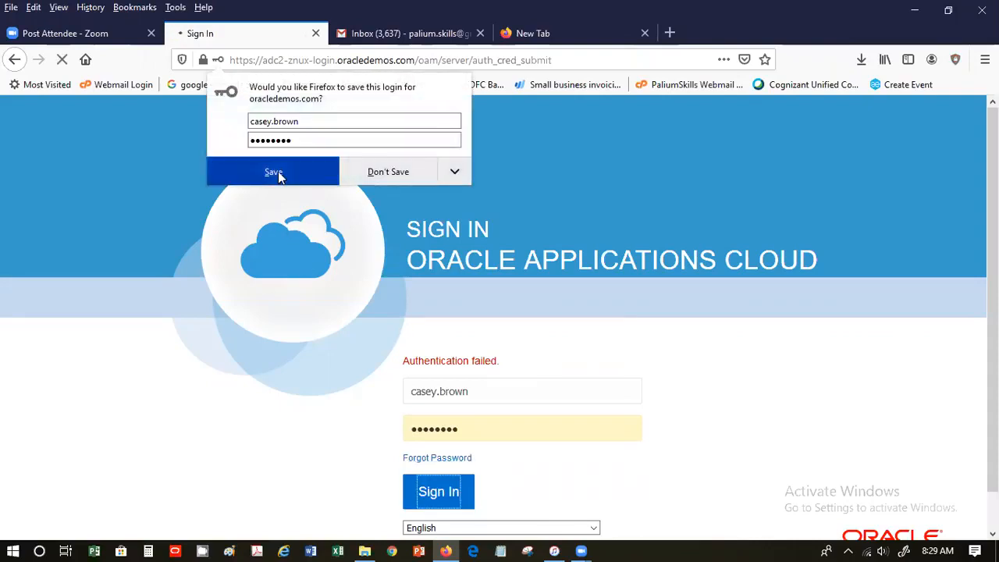
left_click(277, 173)
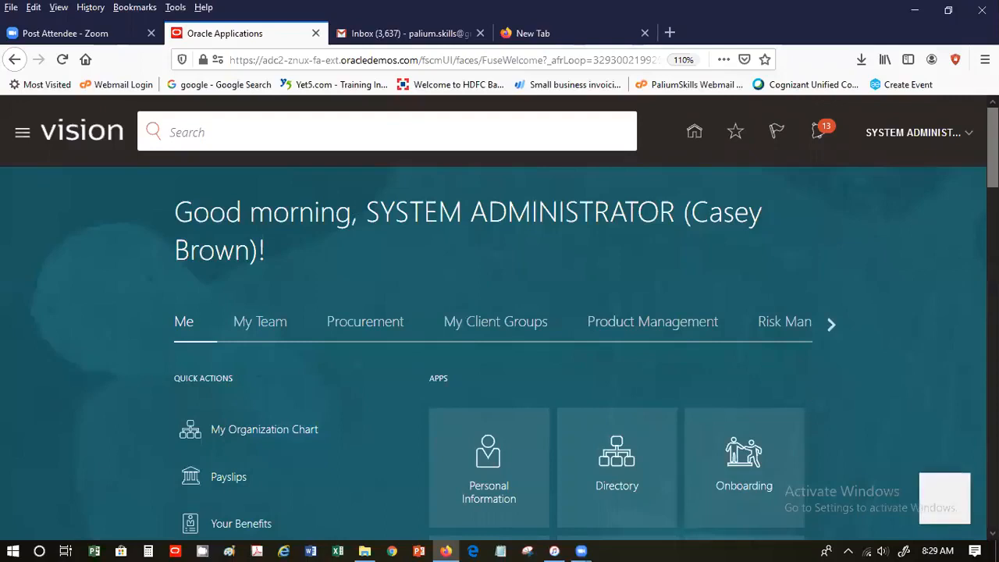
scroll(499, 312, "down", 3)
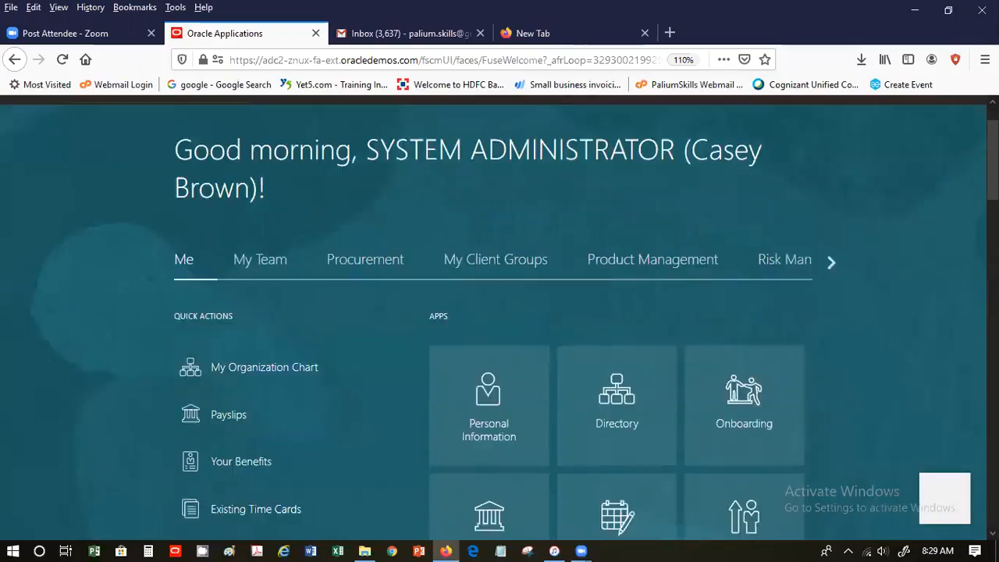
scroll(500, 312, "down", 3)
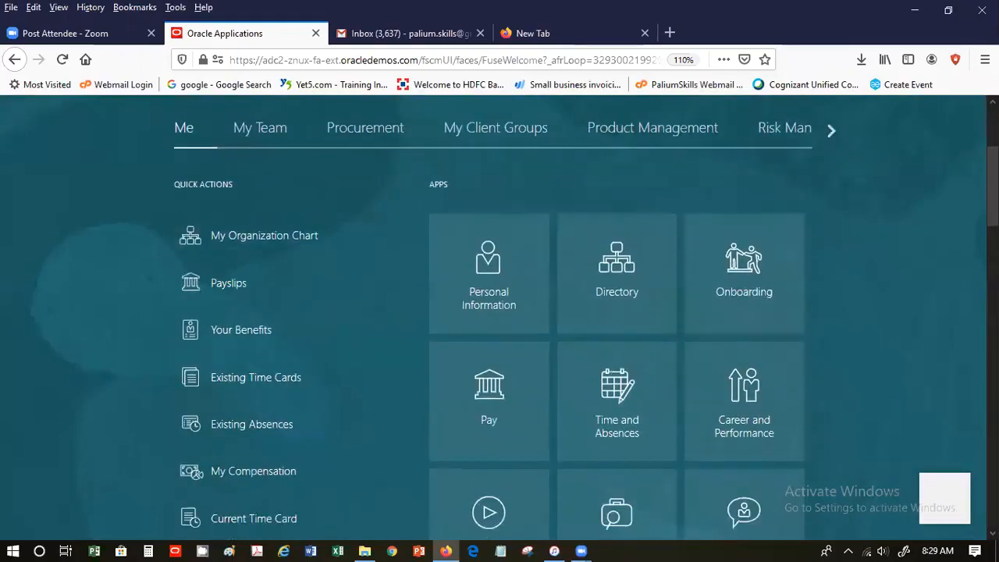
scroll(486, 507, "down", 3)
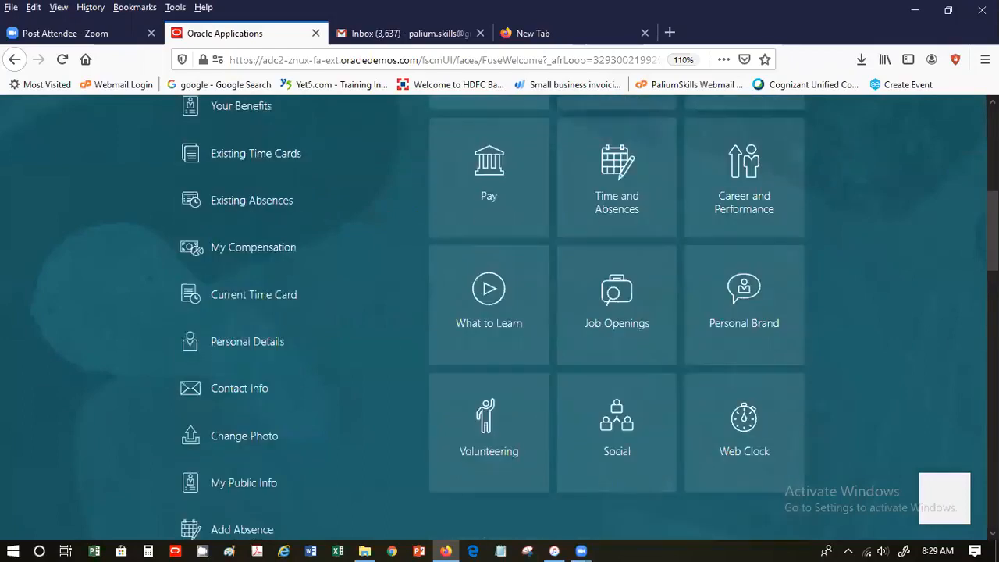
scroll(486, 476, "up", 6)
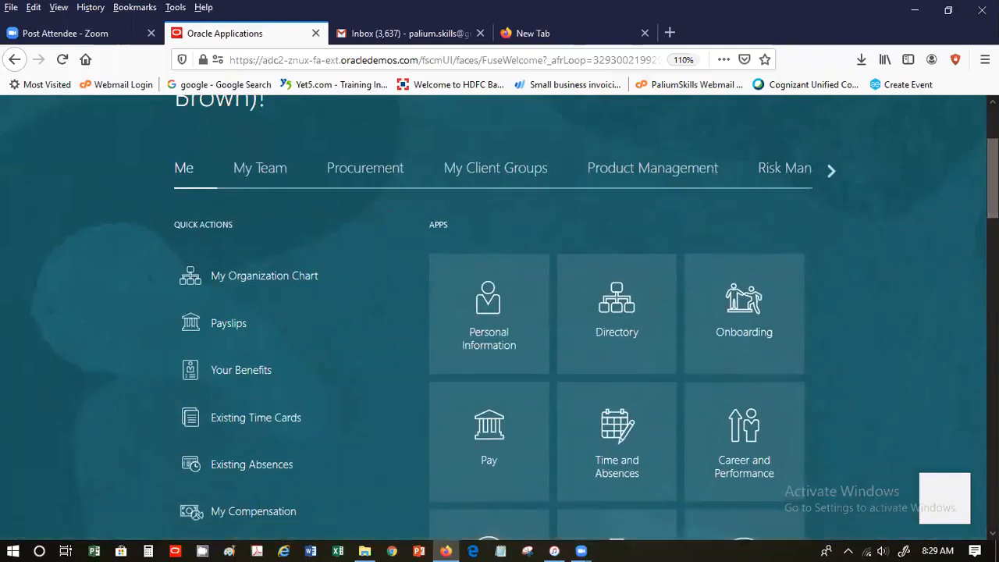
scroll(617, 312, "down", 3)
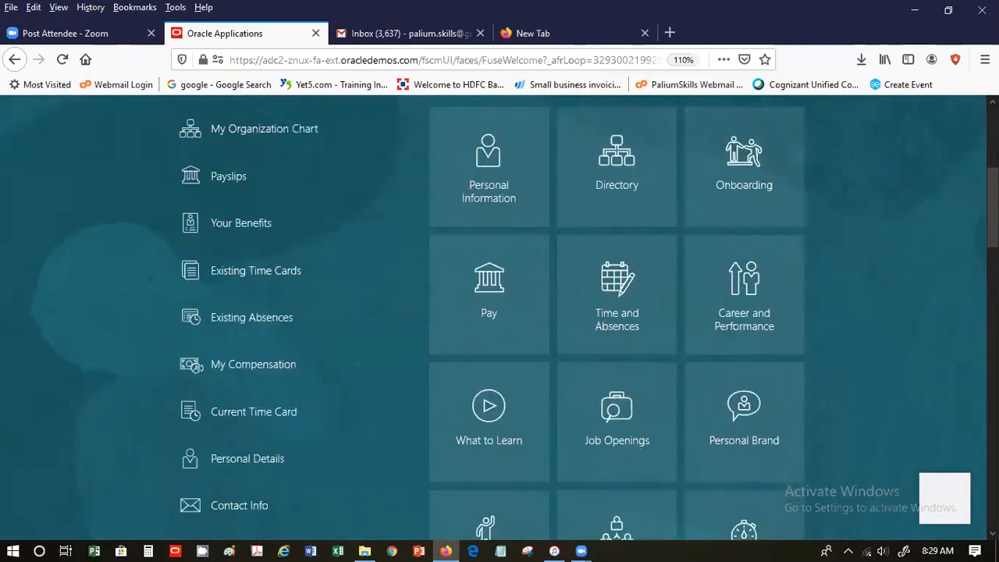
scroll(487, 535, "down", 3)
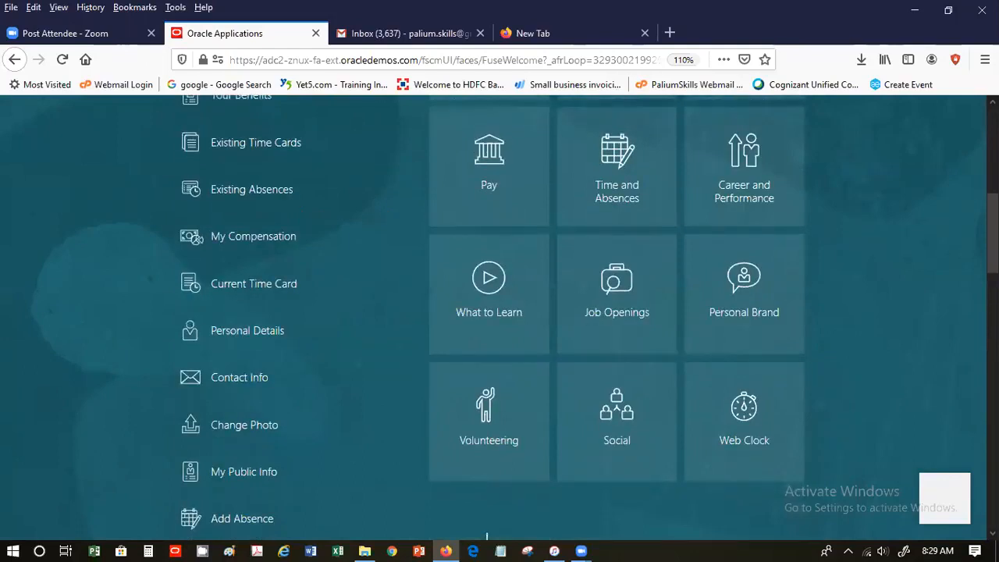
scroll(500, 312, "down", 4)
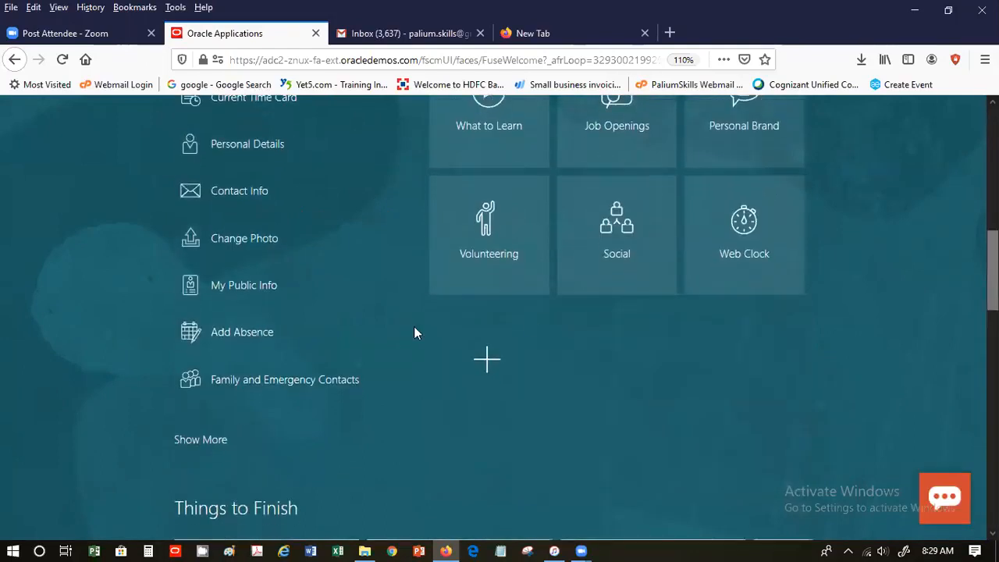
left_click(205, 441)
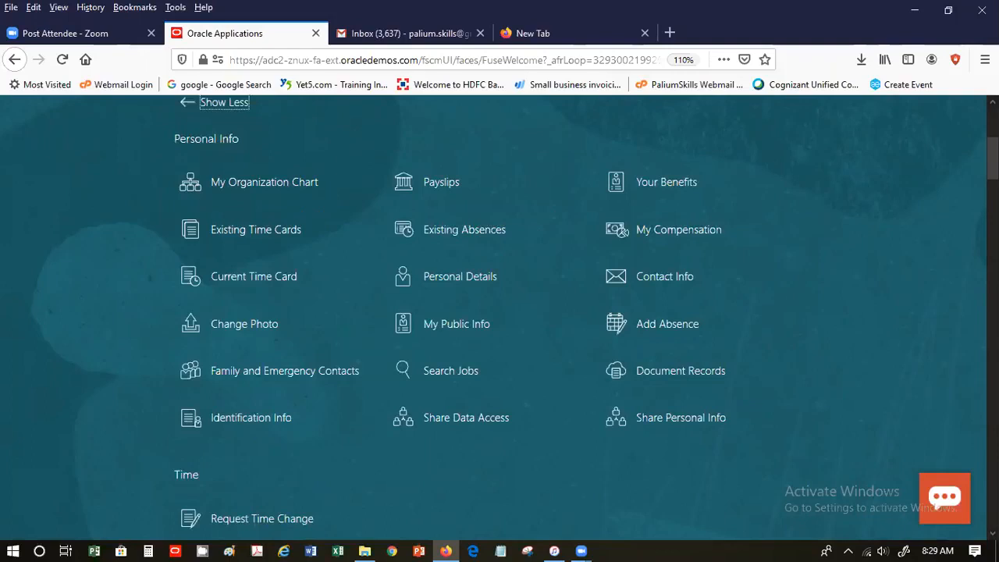
scroll(499, 312, "down", 3)
scroll(499, 312, "down", 3)
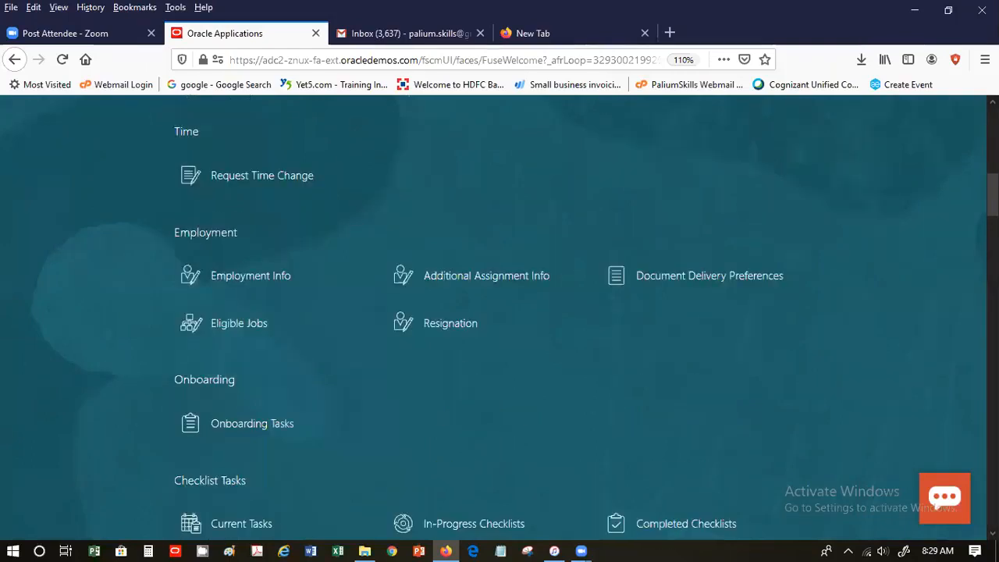
scroll(500, 312, "down", 1)
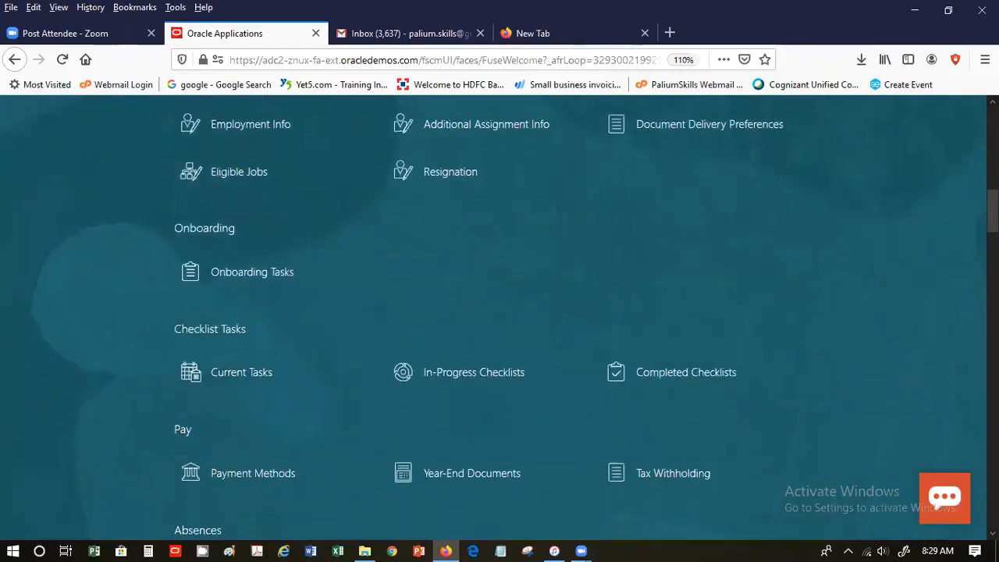
scroll(499, 312, "down", 2)
scroll(499, 312, "down", 4)
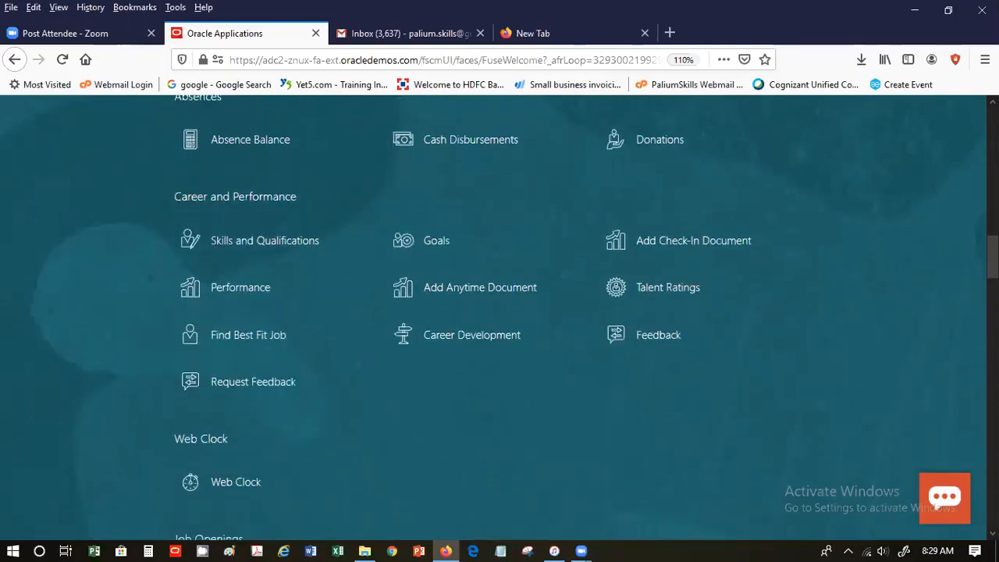
scroll(499, 312, "down", 4)
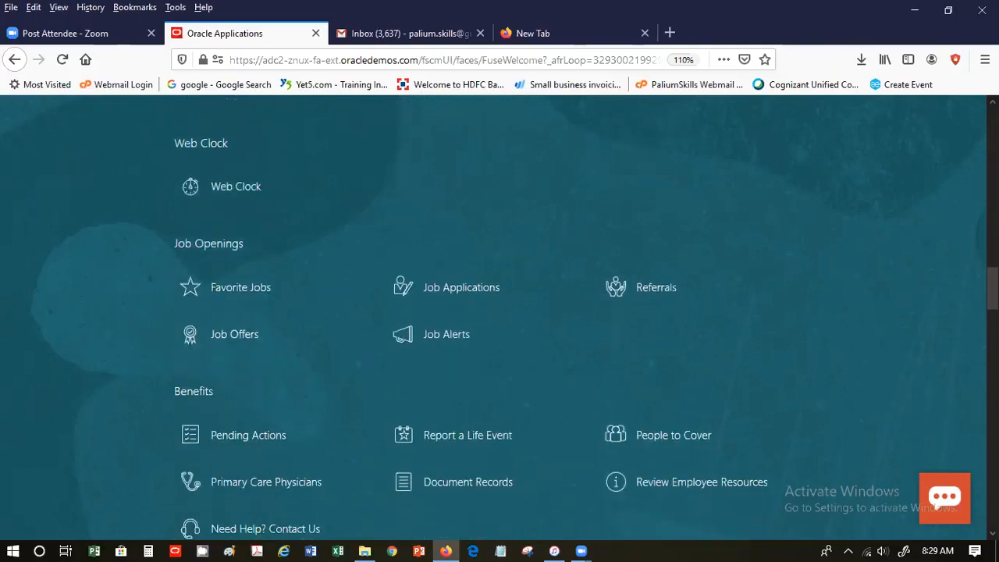
scroll(500, 312, "down", 2)
scroll(500, 312, "down", 2)
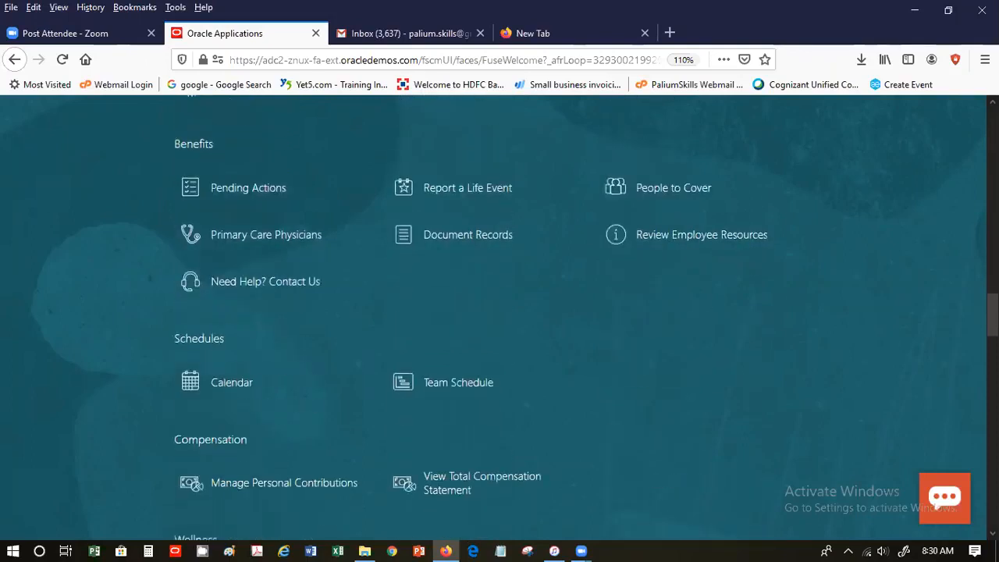
scroll(972, 374, "down", 2)
scroll(971, 374, "down", 2)
scroll(972, 393, "down", 2)
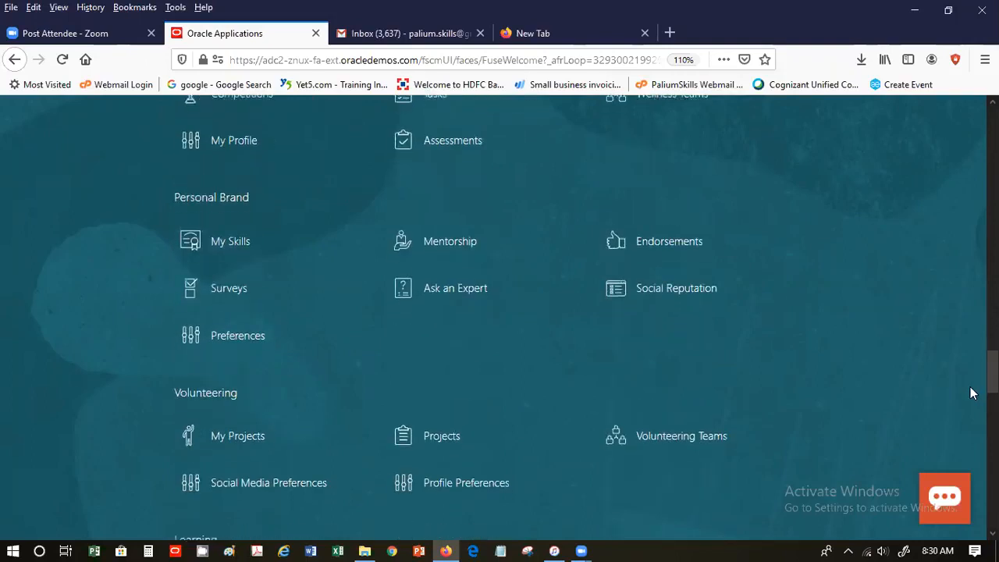
scroll(972, 403, "down", 2)
scroll(972, 414, "down", 2)
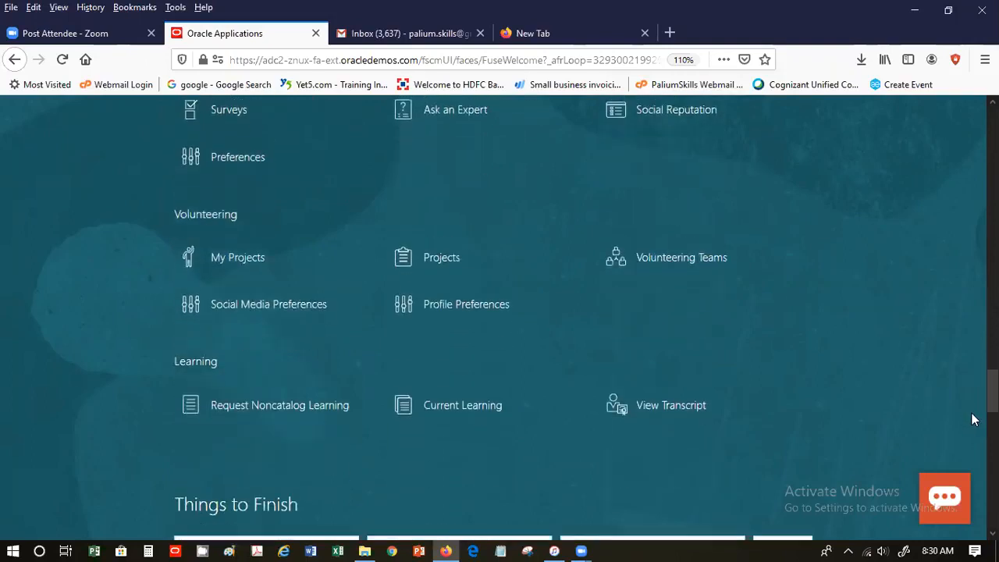
scroll(956, 259, "up", 15)
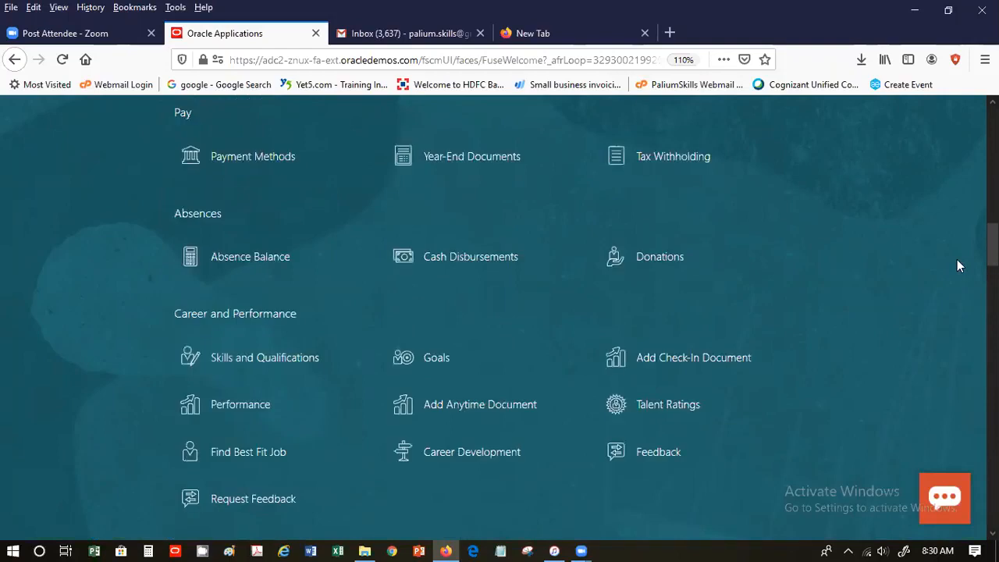
scroll(928, 187, "up", 10)
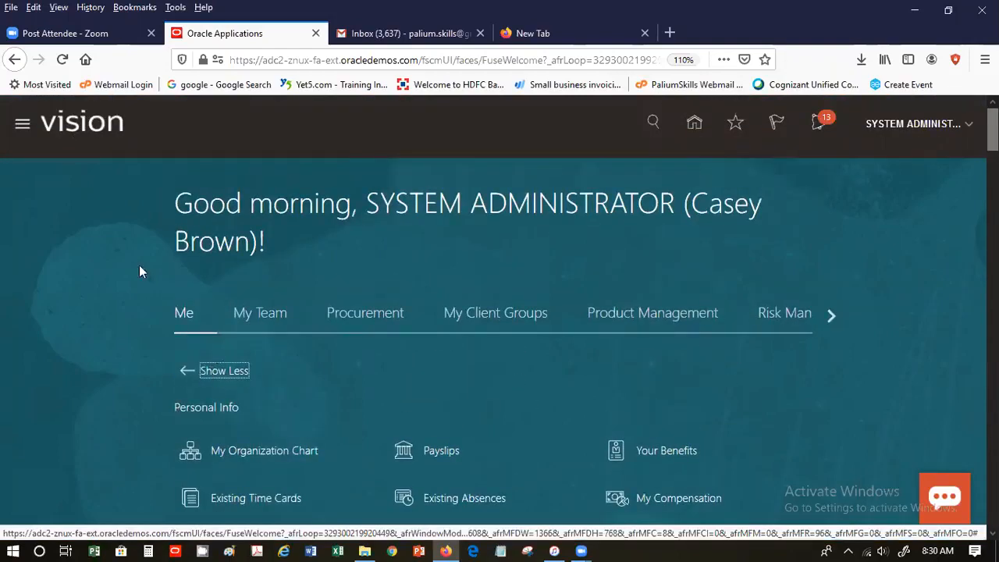
- Go to the Expenses work area through the Navigator's Me group
left_click(29, 132)
left_click(29, 133)
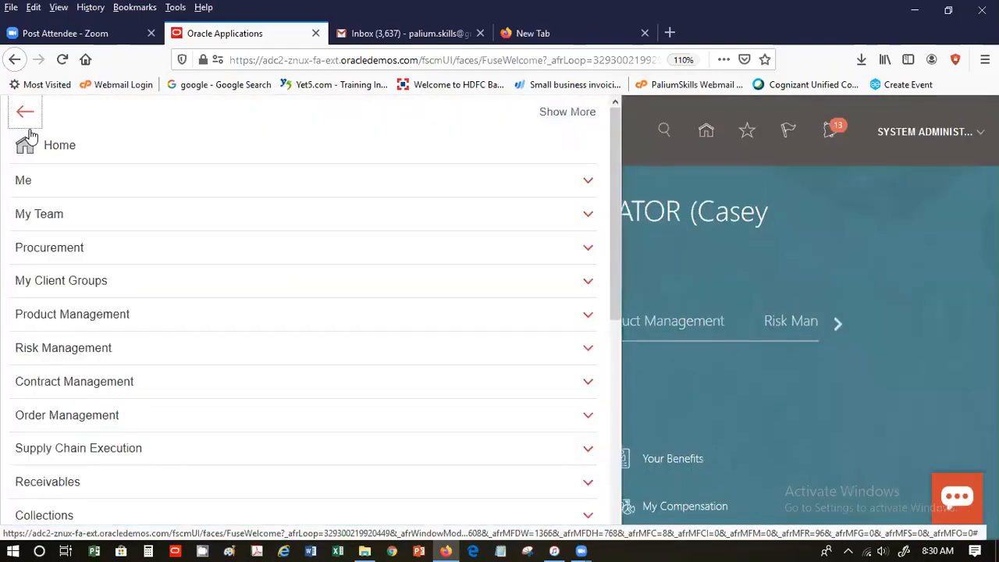
left_click(143, 190)
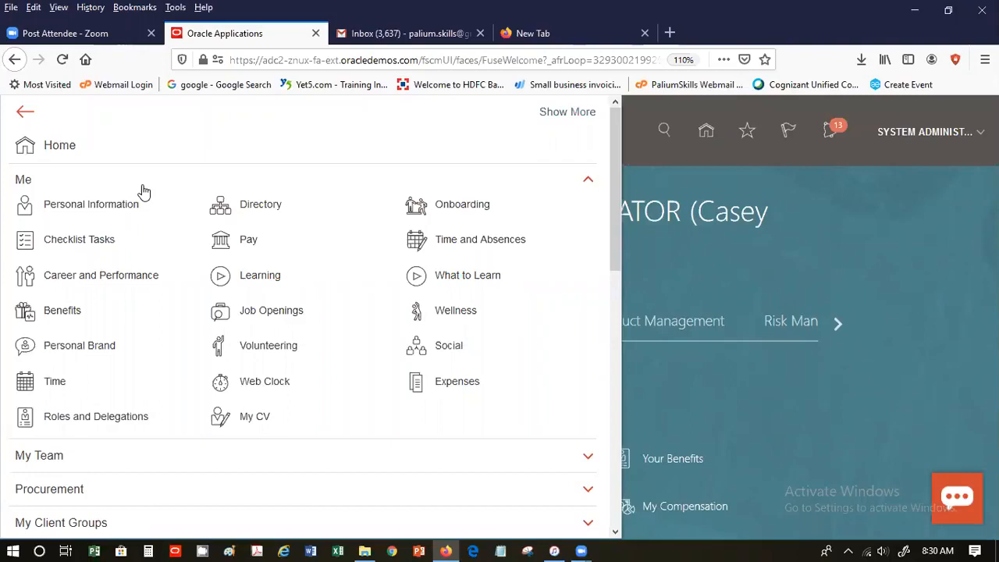
left_click(465, 390)
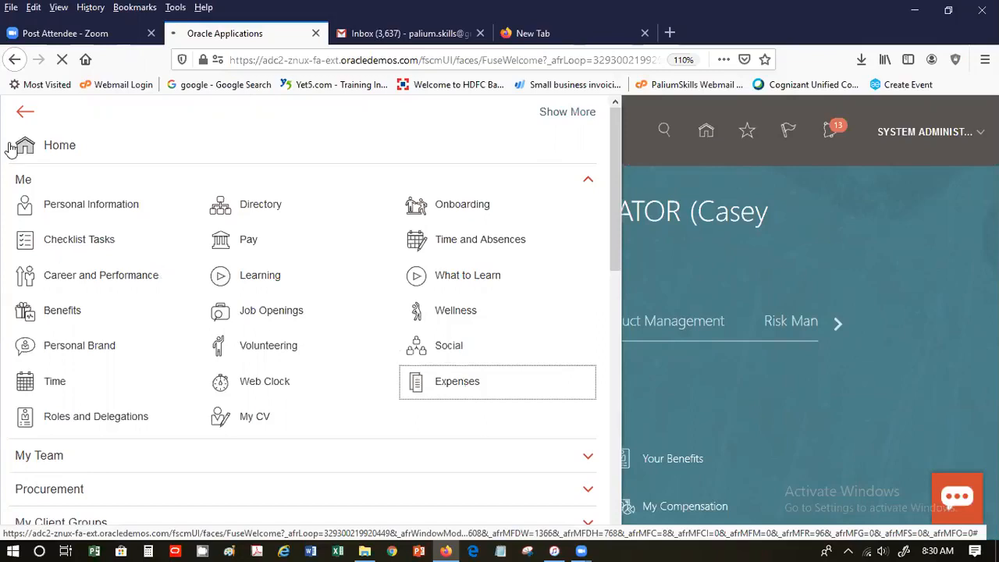
left_click(463, 376)
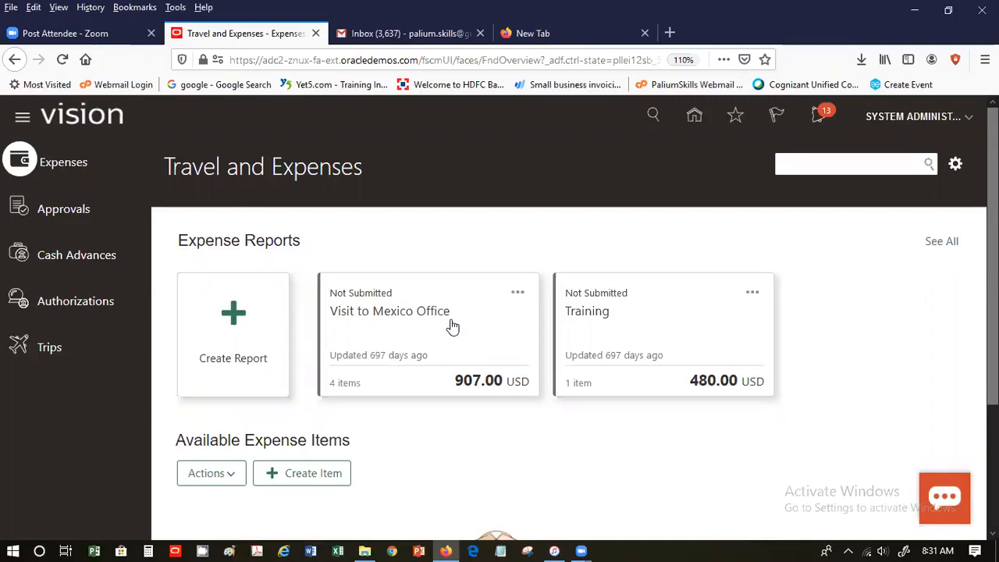
- Open the Visit to Mexico Office report, accept the expense policies, and create a new item
left_click(490, 396)
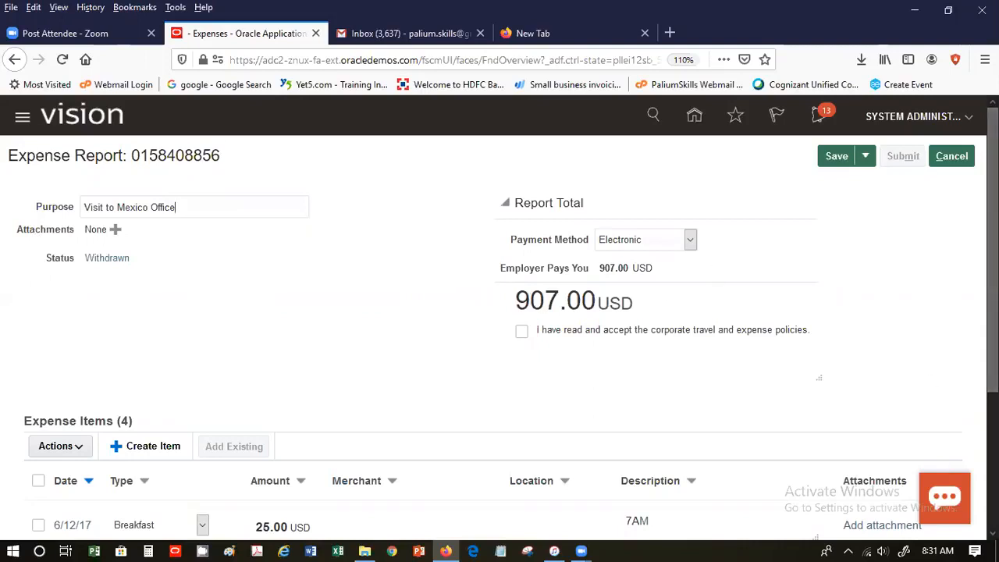
scroll(955, 459, "down", 2)
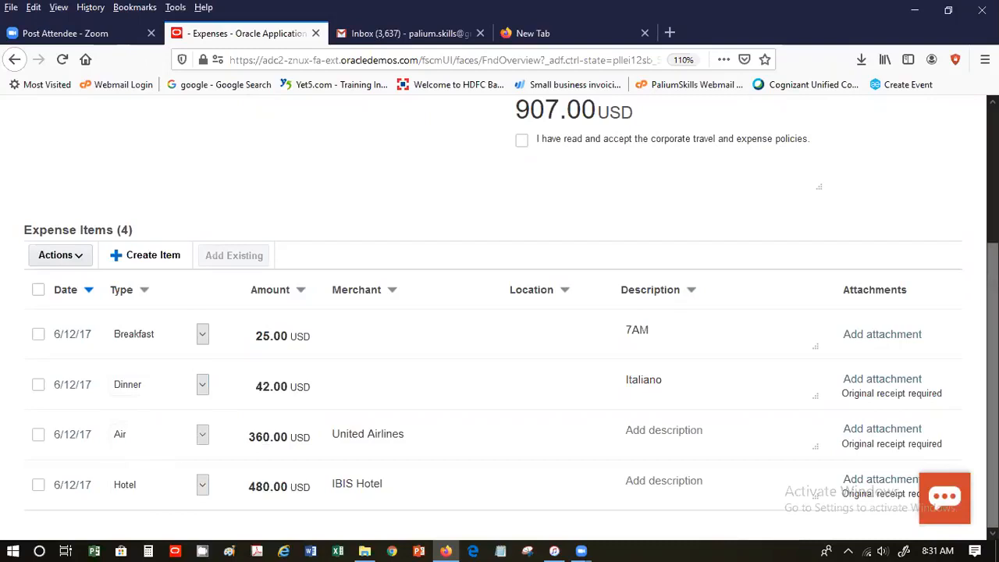
scroll(789, 301, "up", 3)
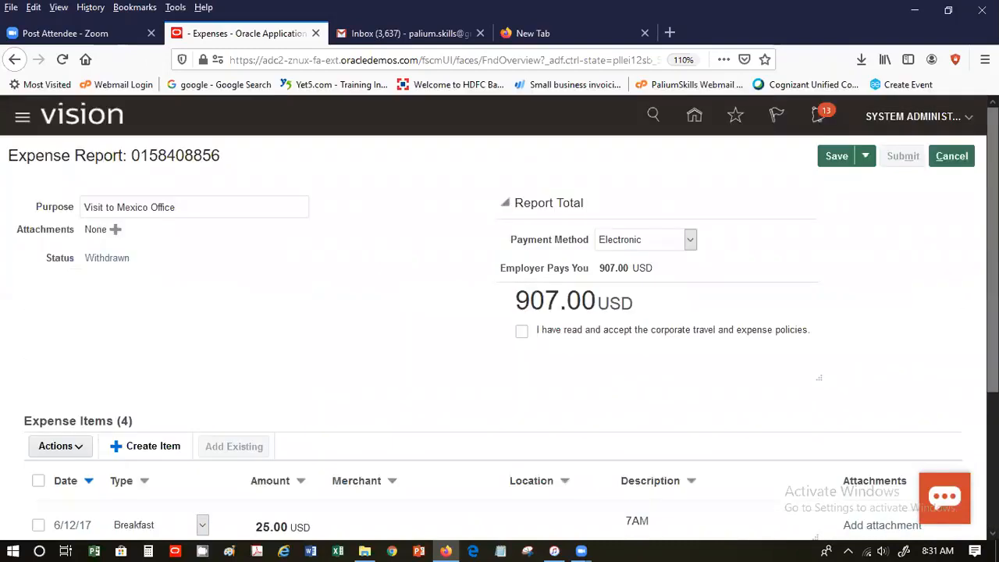
left_click(521, 334)
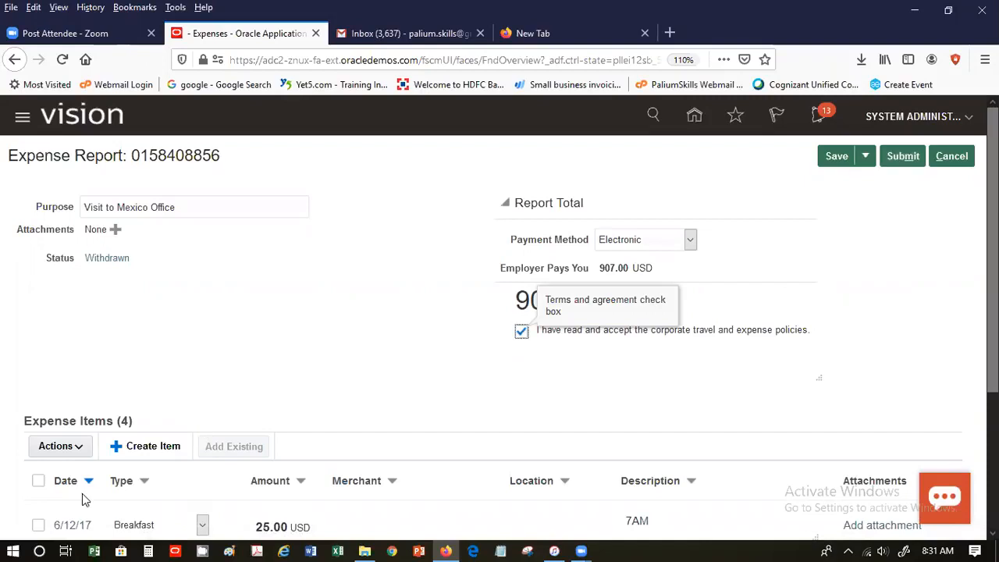
left_click(153, 446)
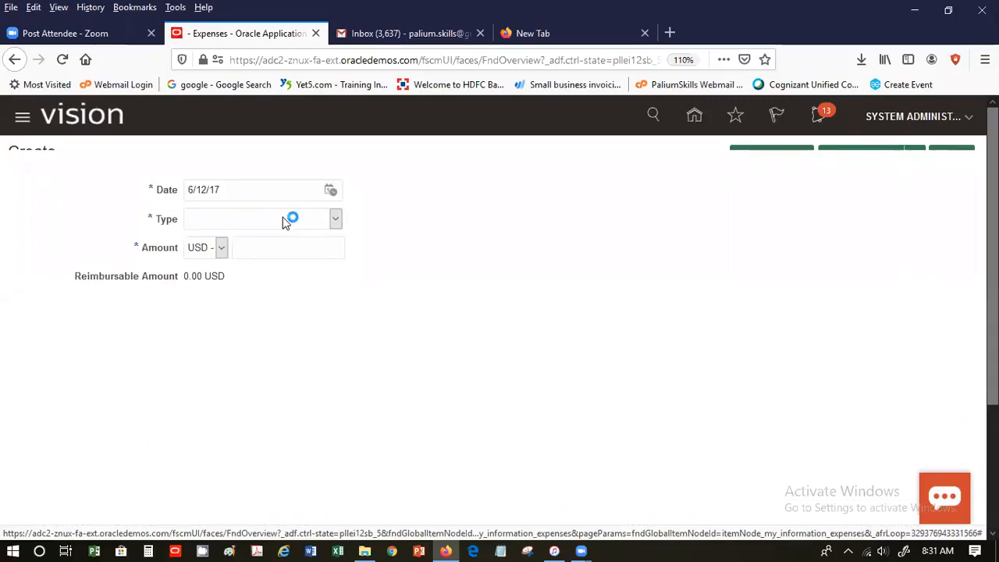
- Make the item a Car Rental of 5 USD with Mexico City typed as location
left_click(336, 234)
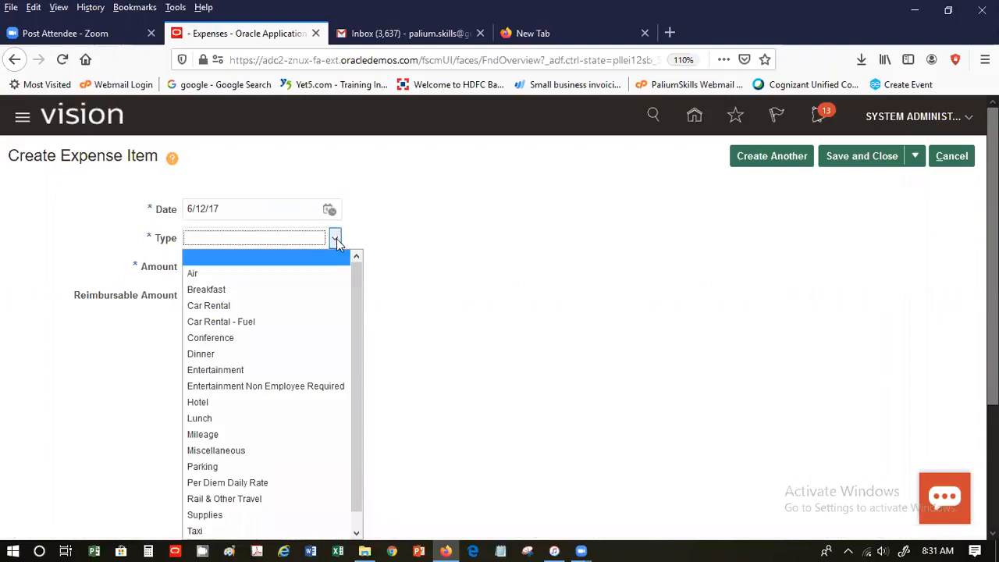
left_click(311, 305)
left_click(281, 270)
type("500")
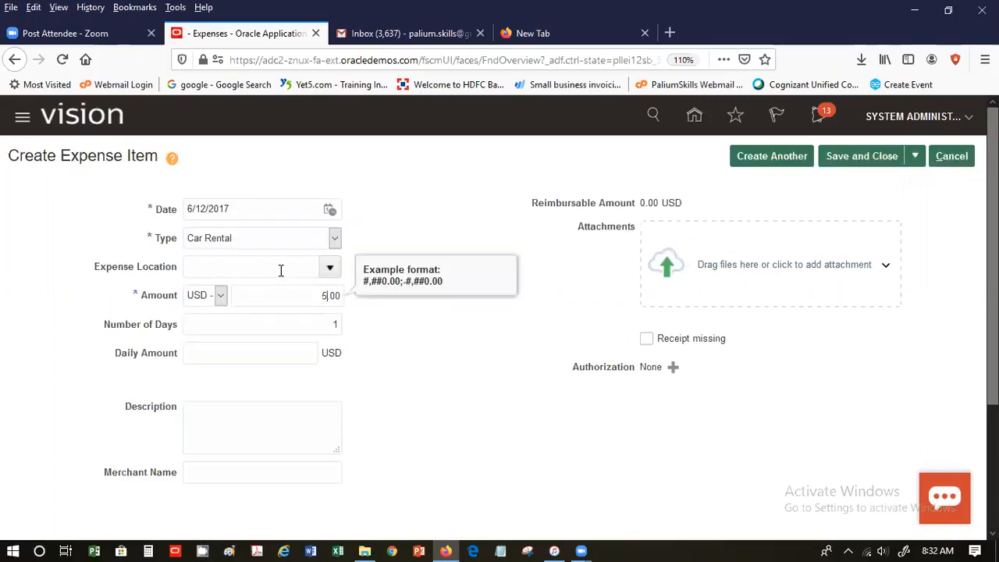
left_click(280, 270)
left_click(329, 269)
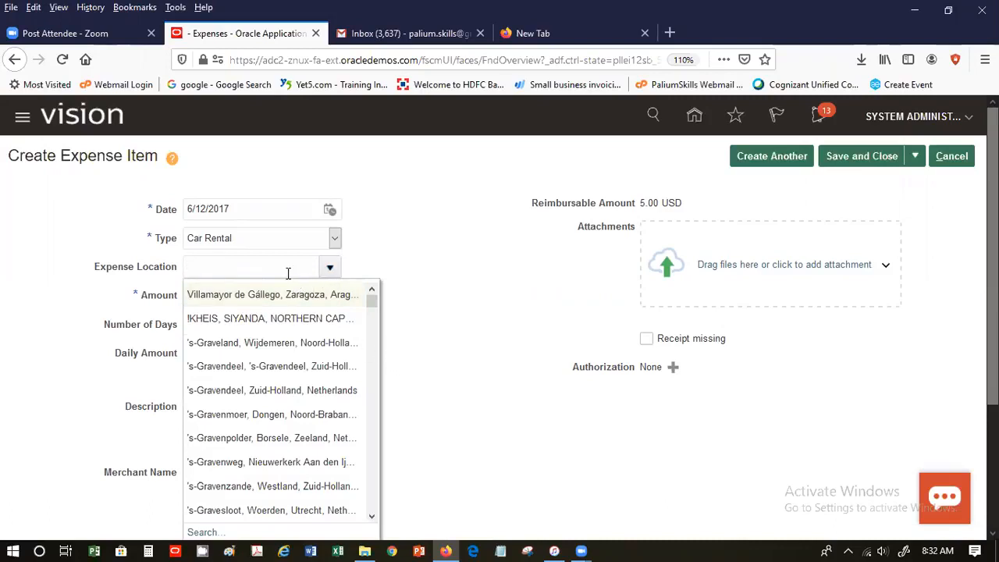
type("Mexico City")
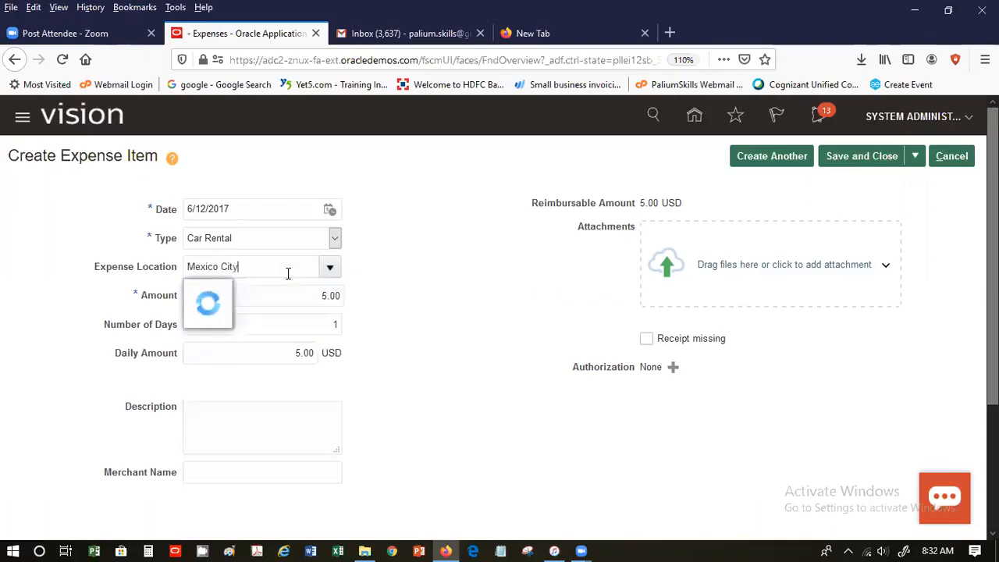
key("BackSpace")
key("BackSpace")
key("BackSpace")
key("BackSpace")
key("BackSpace")
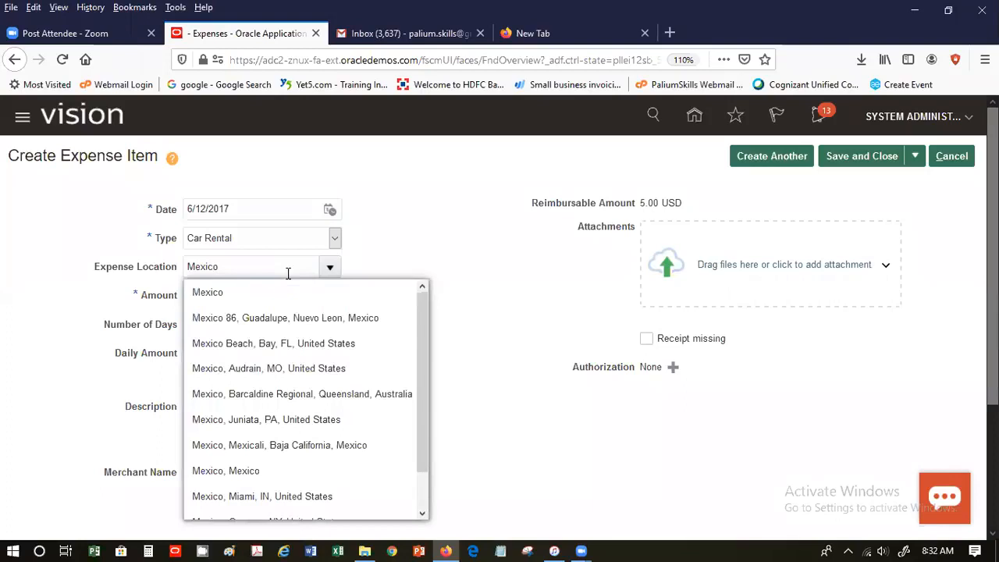
left_click(323, 318)
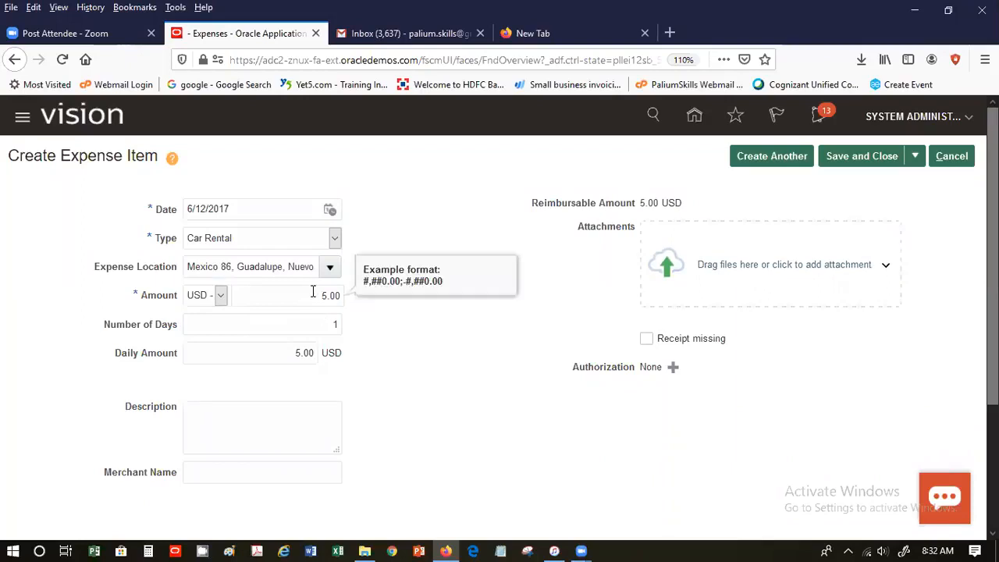
type("25")
left_click(304, 318)
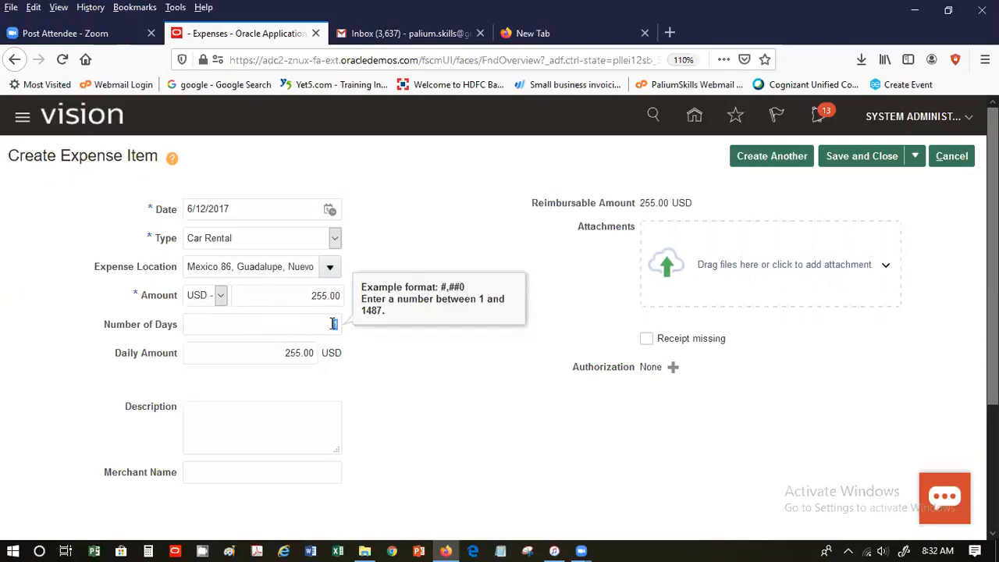
key("Tab")
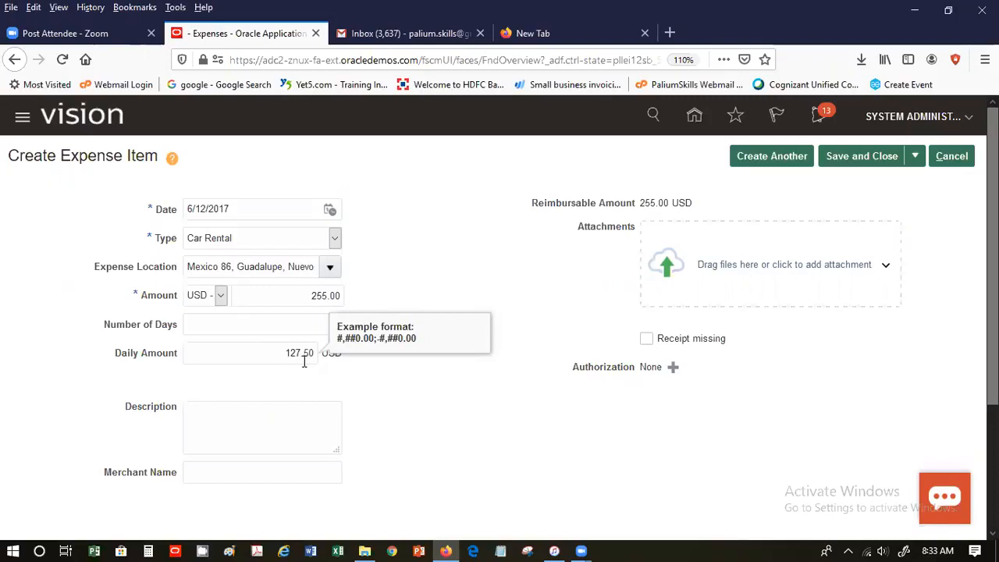
left_click(871, 164)
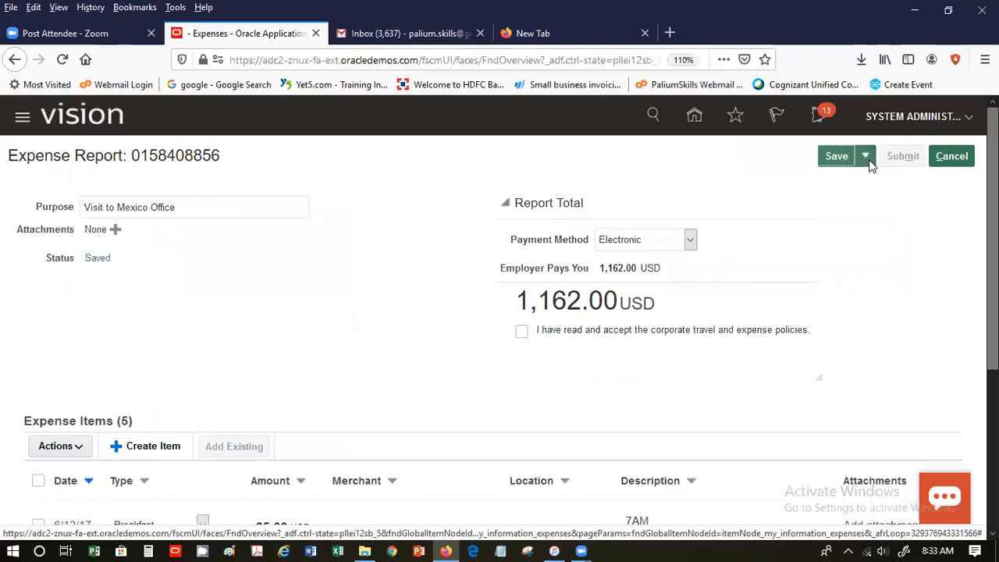
- Accept the policies and submit the 1,162.00 USD Visit to Mexico Office report
left_click(522, 332)
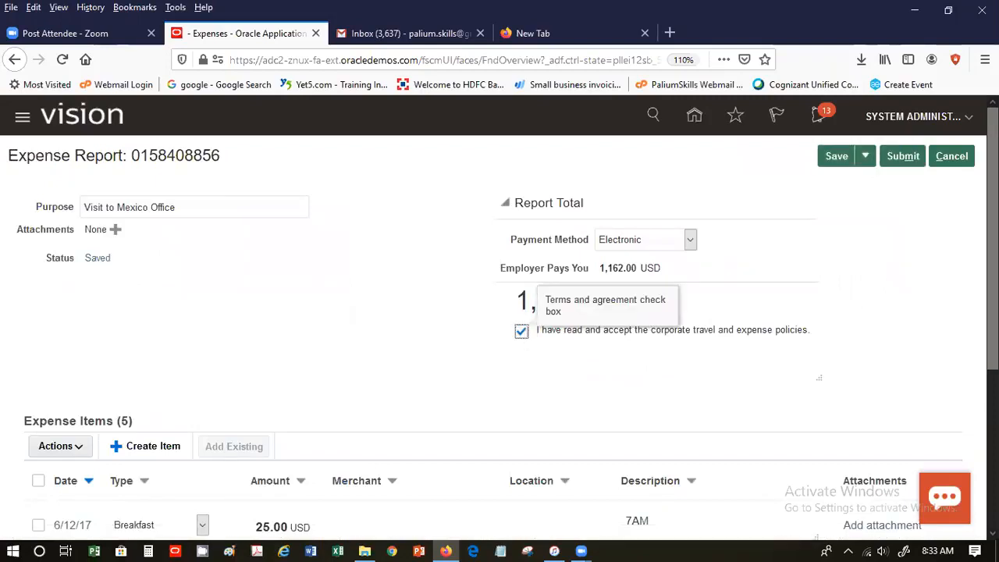
scroll(522, 333, "down", 3)
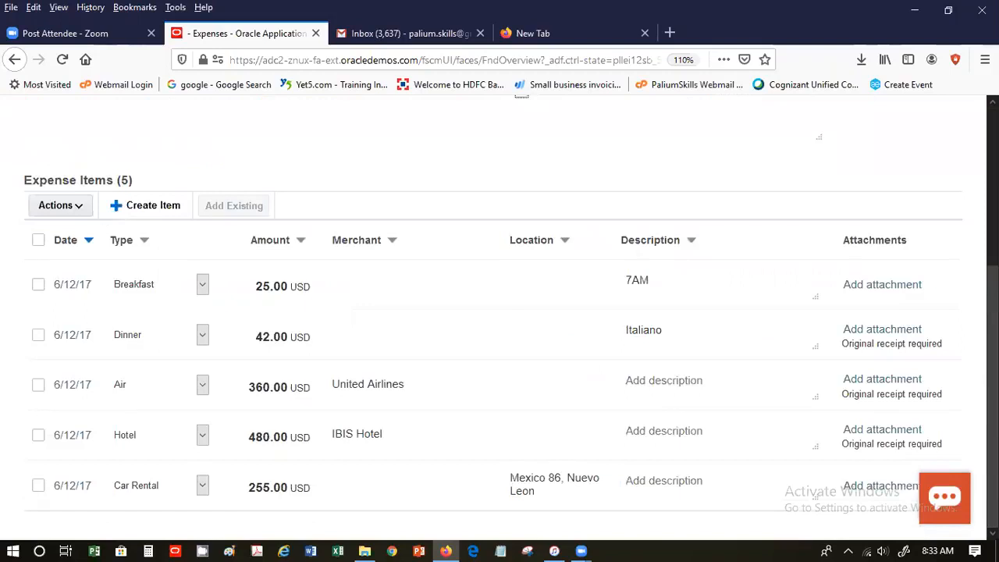
scroll(522, 332, "up", 3)
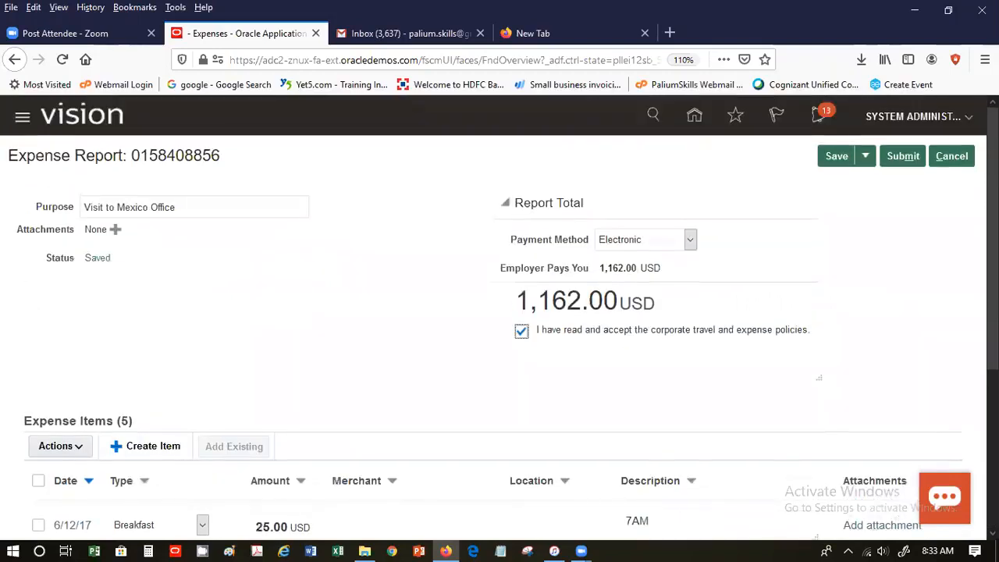
left_click(894, 157)
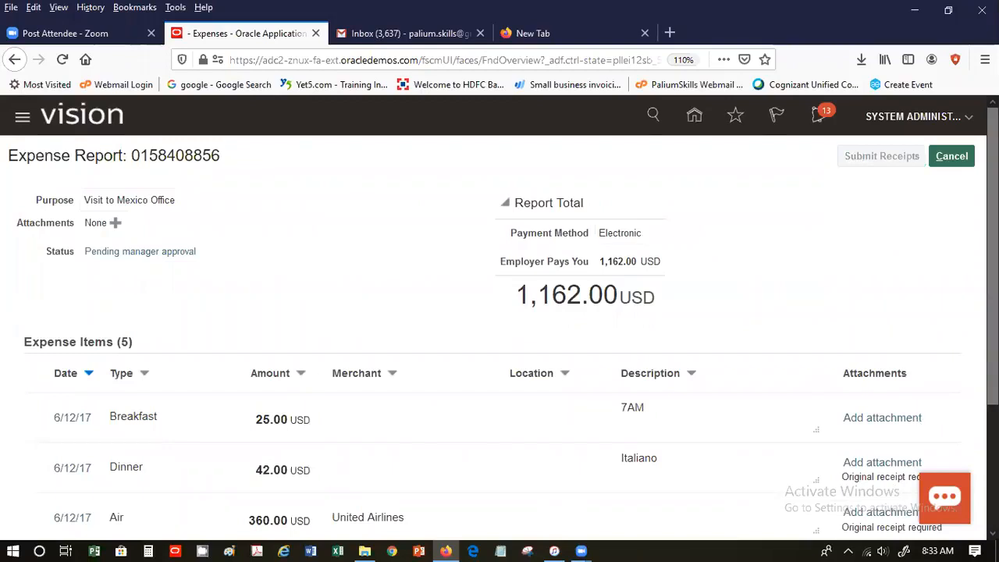
- Check the notifications panel and user menu, then dismiss both
scroll(499, 312, "down", 3)
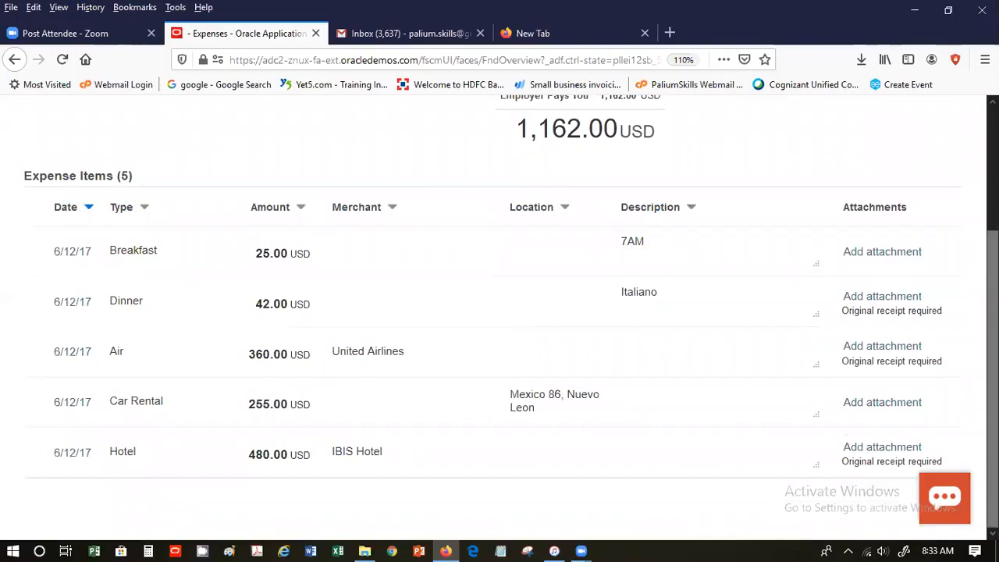
scroll(499, 312, "up", 3)
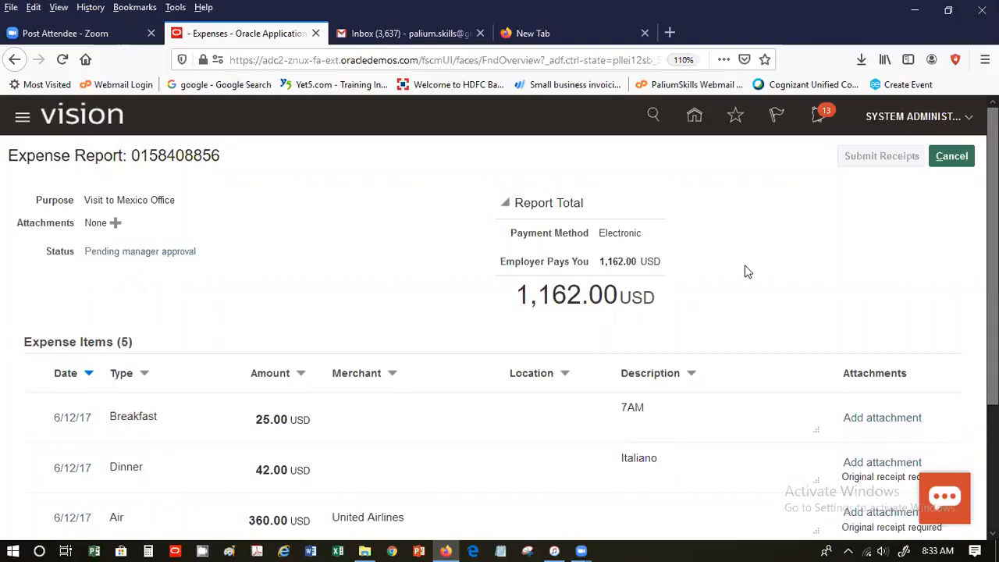
left_click(817, 121)
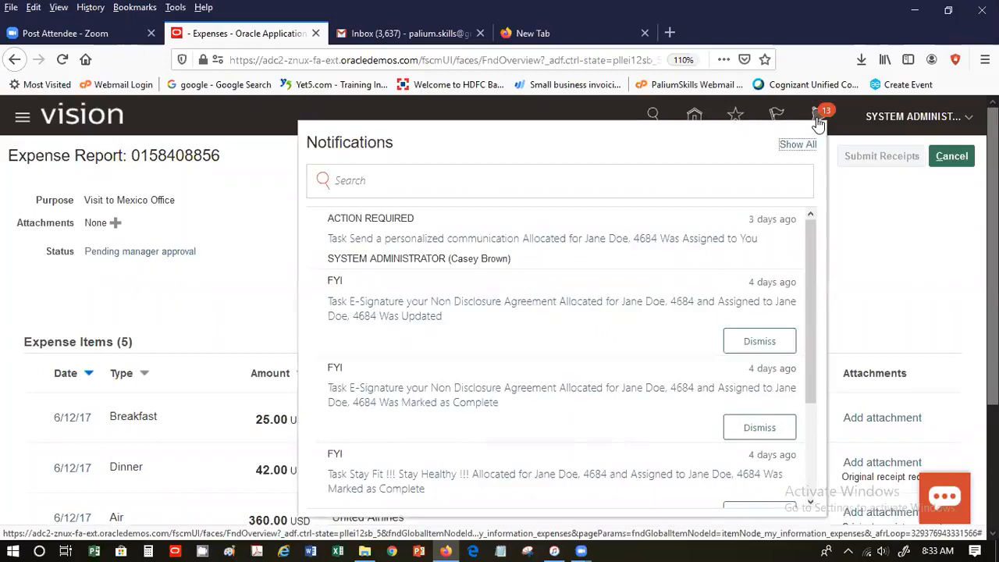
left_click(886, 212)
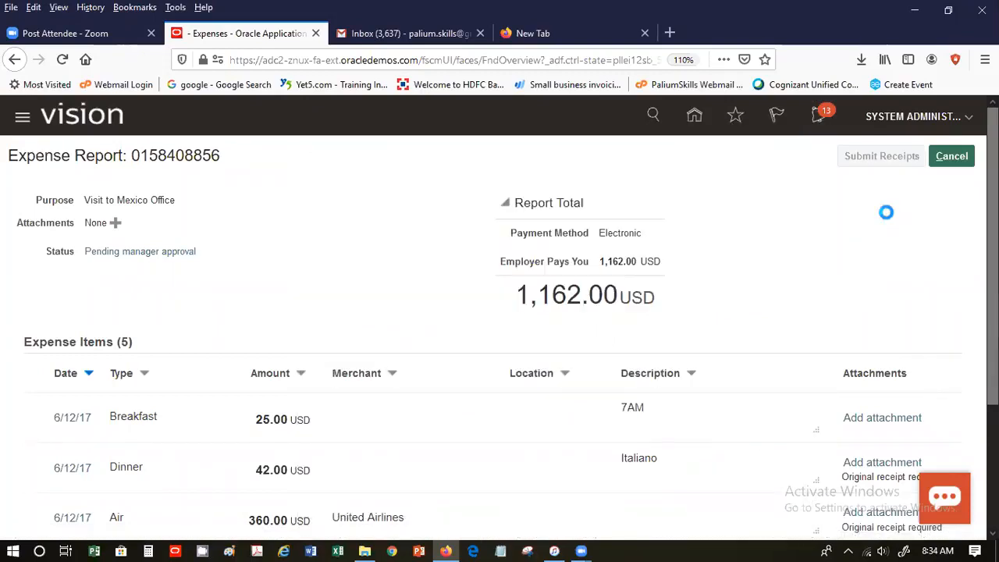
left_click(961, 119)
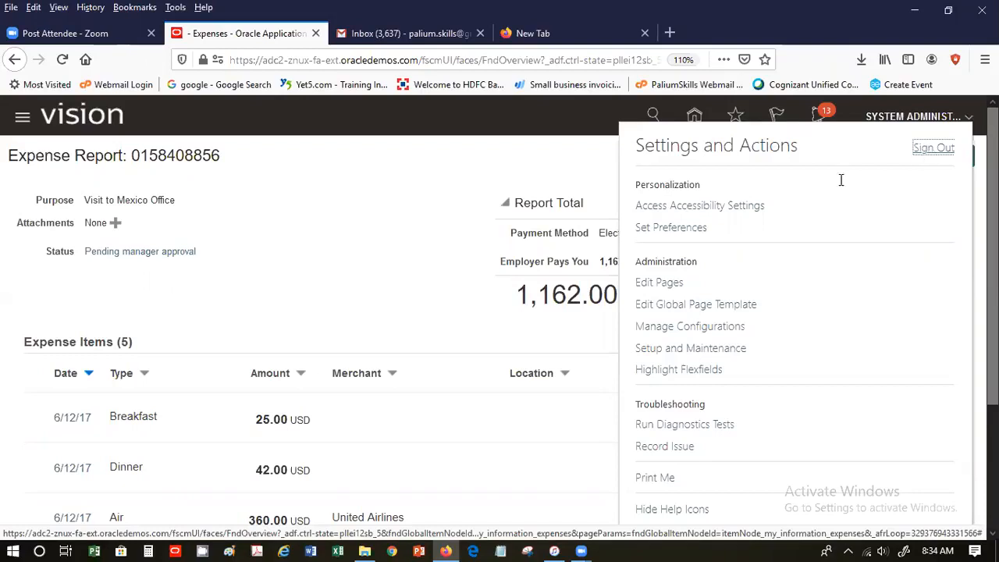
left_click(422, 300)
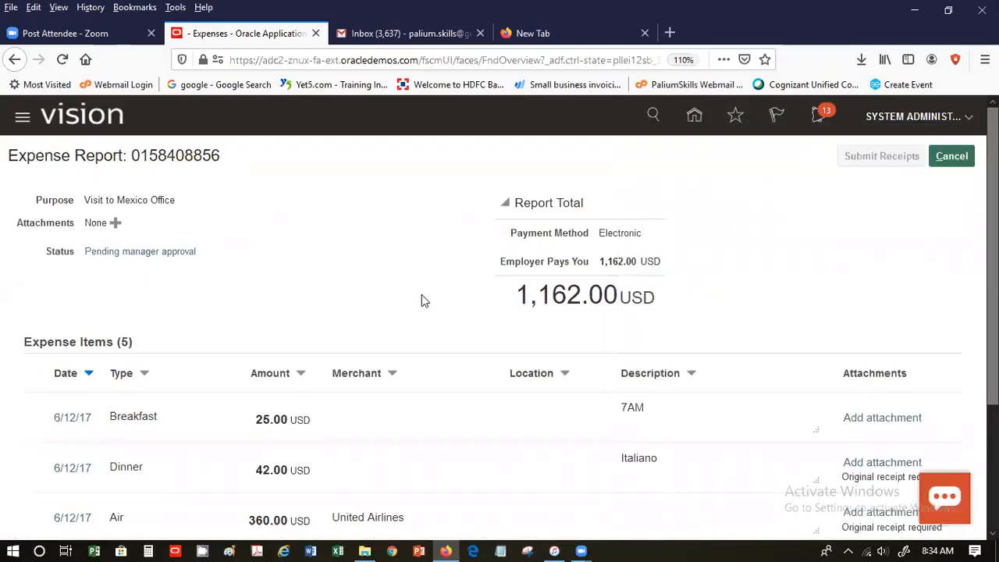
- Cancel out of the submitted report, confirming Yes in the warning dialog
left_click(943, 154)
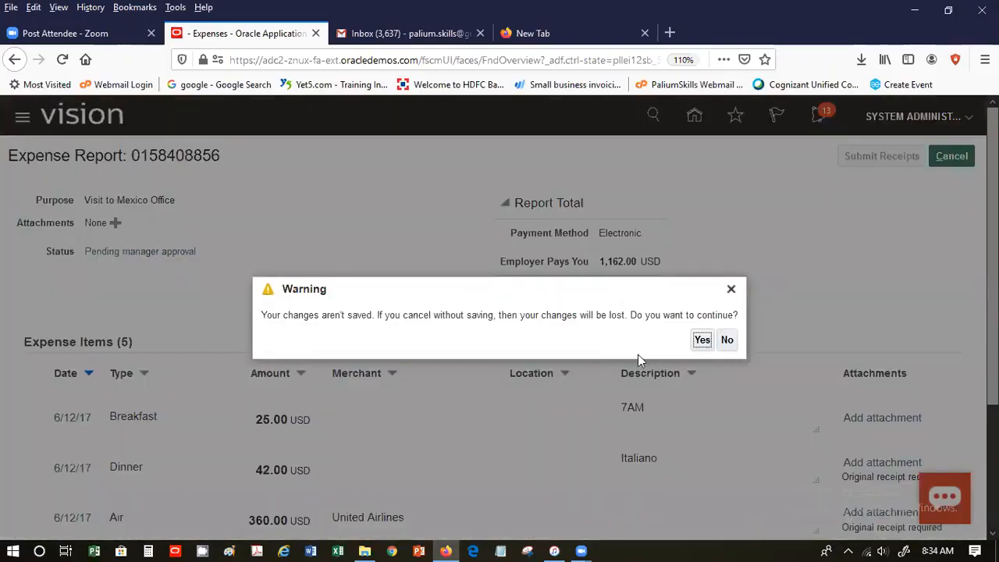
left_click(702, 339)
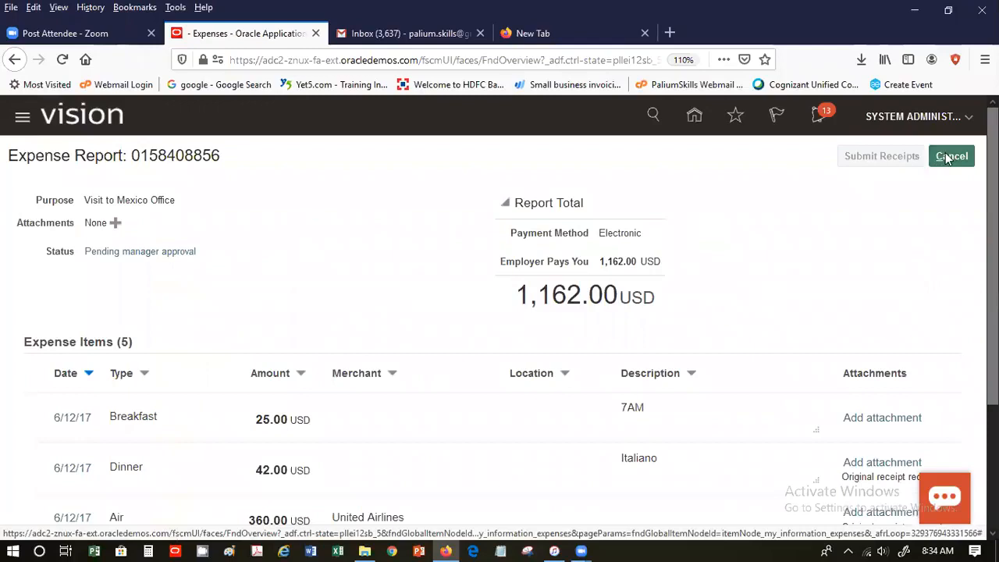
left_click(940, 156)
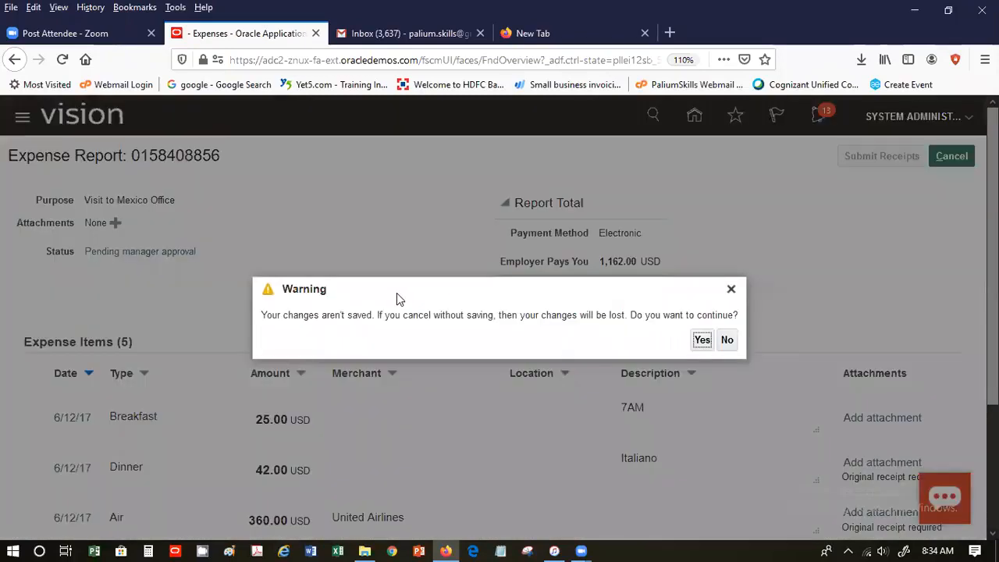
left_click(702, 341)
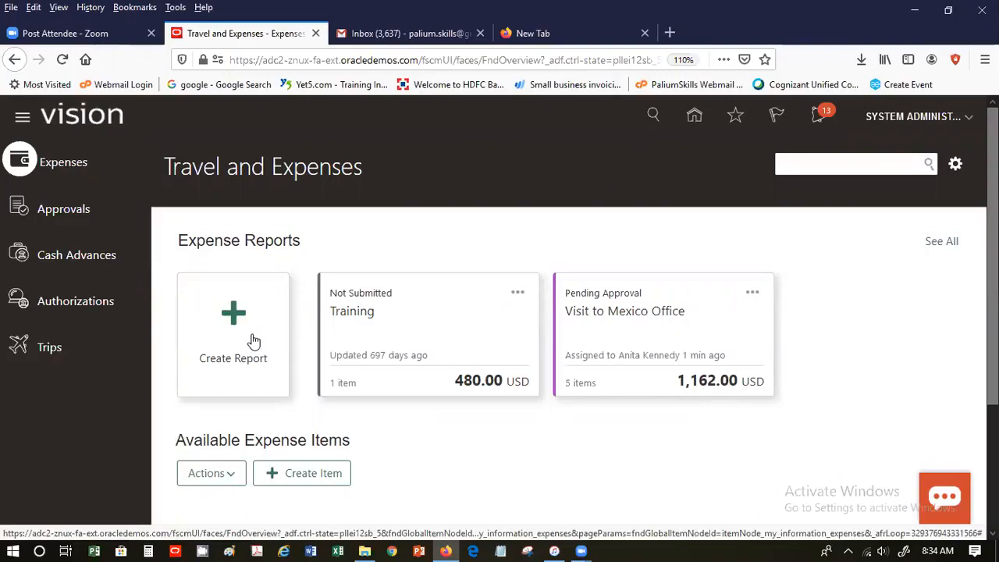
- Create a report with purpose Weekly Travel and add its first expense item
left_click(253, 341)
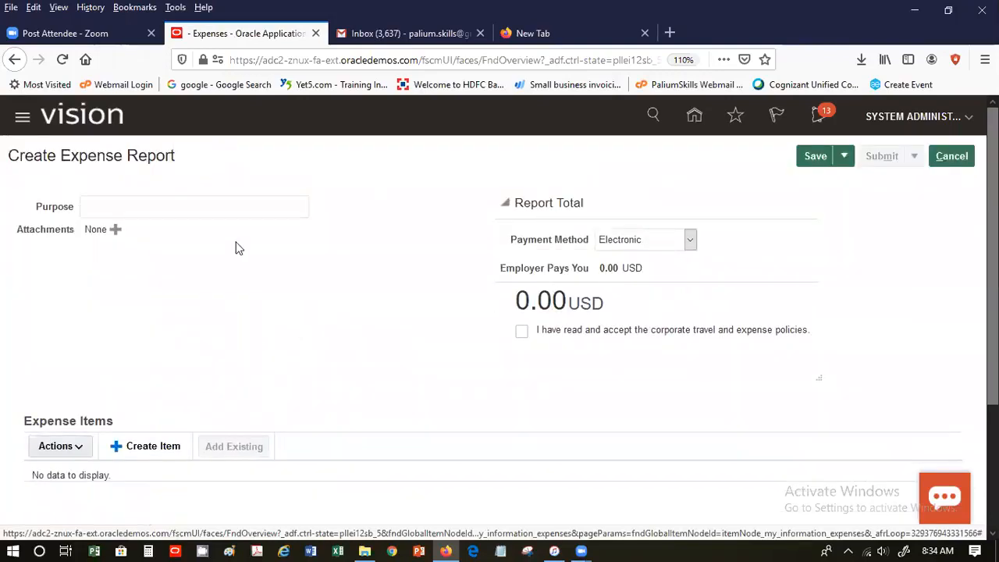
left_click(235, 208)
type("Travel ")
type("Weekly")
key("Tab")
left_click(196, 301)
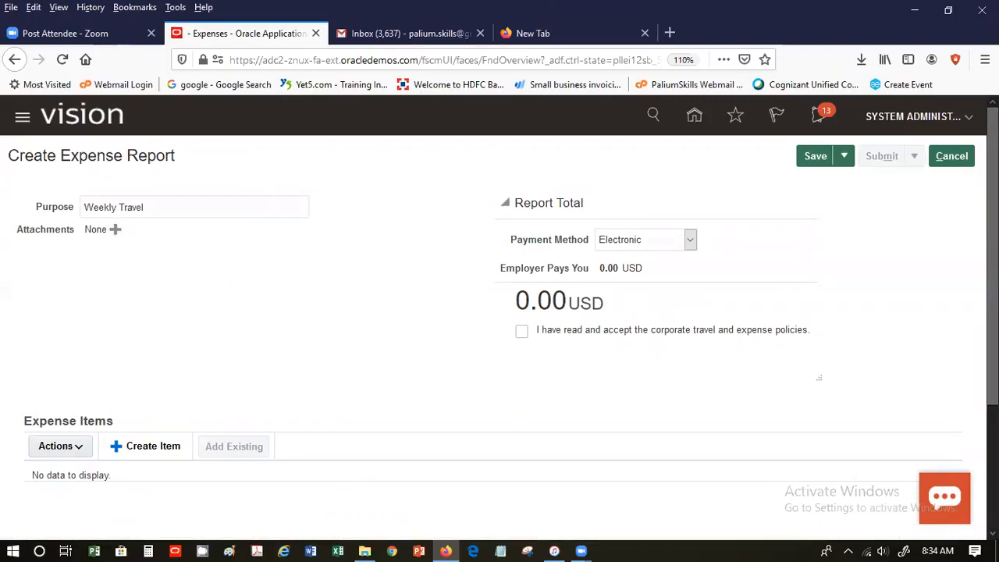
scroll(183, 312, "down", 2)
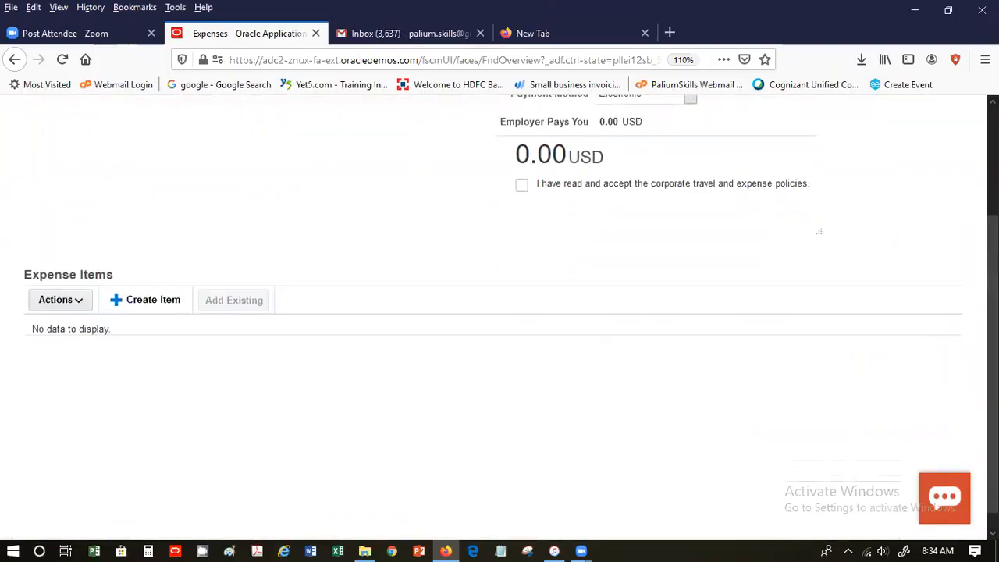
left_click(175, 309)
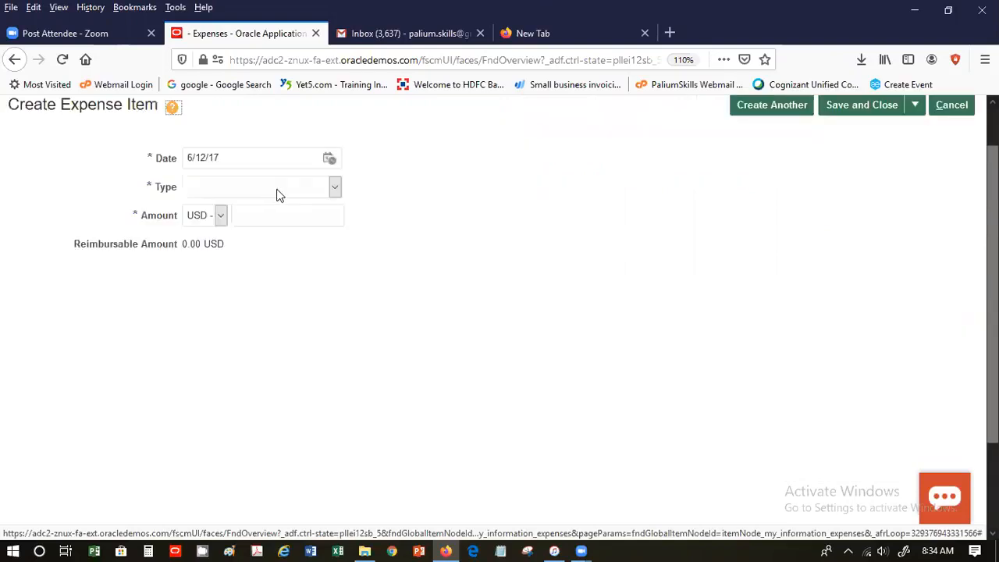
- Set the item type to Air with an amount of 485 USD
left_click(278, 194)
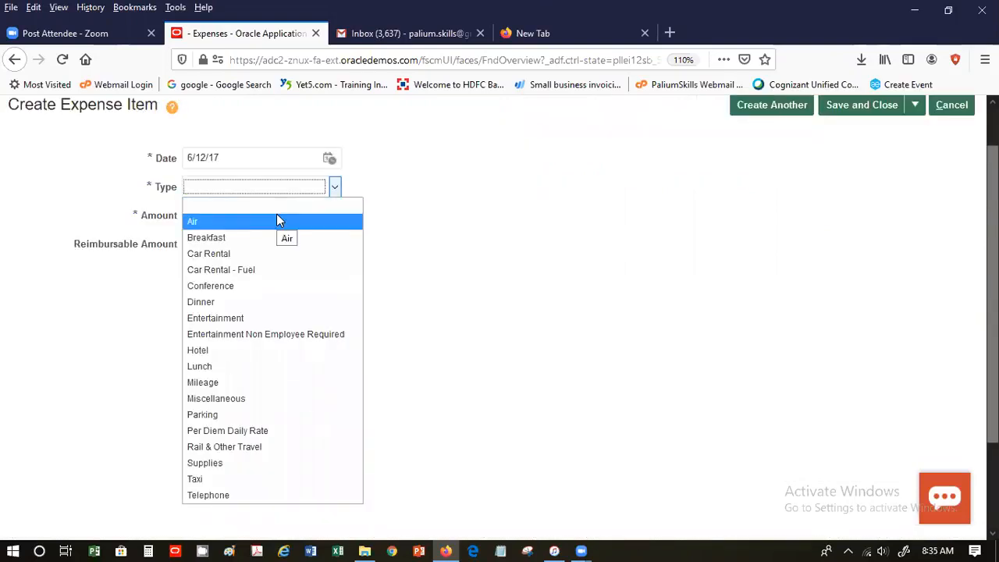
left_click(277, 220)
left_click(283, 235)
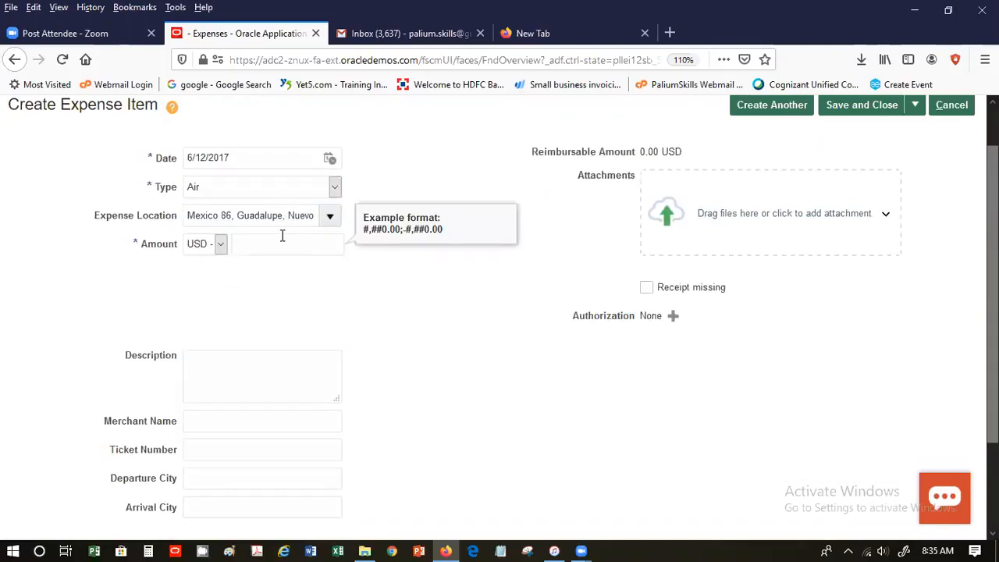
type("485")
key("Tab")
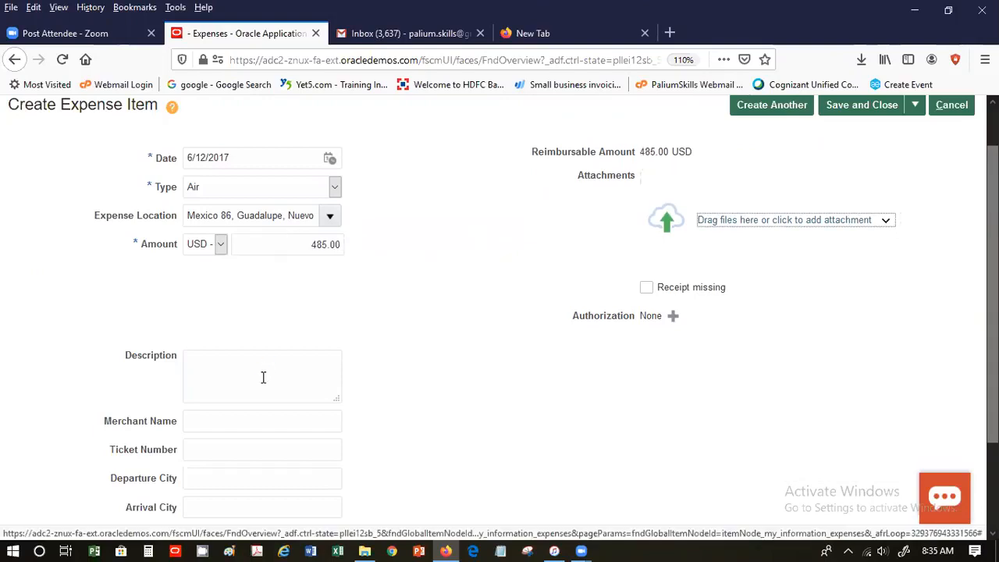
- Enter merchant Southwest Airlines, the ticket number, and route DFW to Mexico City
left_click(263, 377)
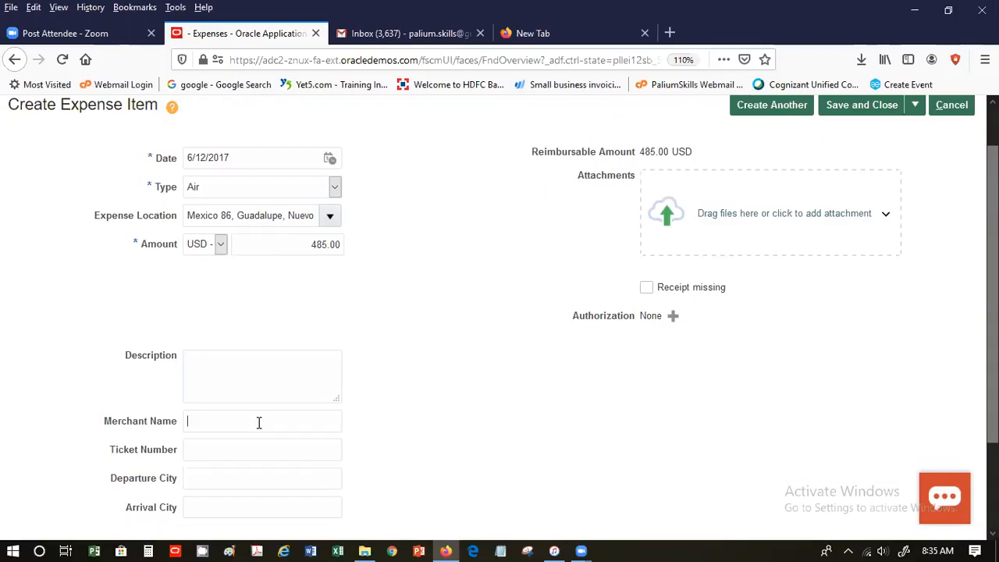
type("Southwest Airlines")
key("Tab")
type("A134")
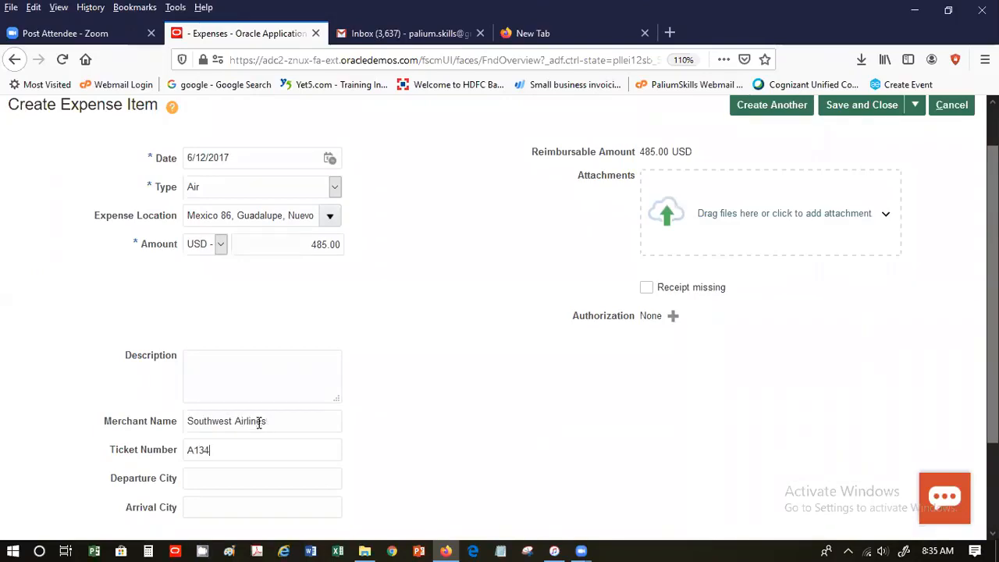
type("66421")
key("Tab")
type("DFW")
type("Mexic")
type("o City")
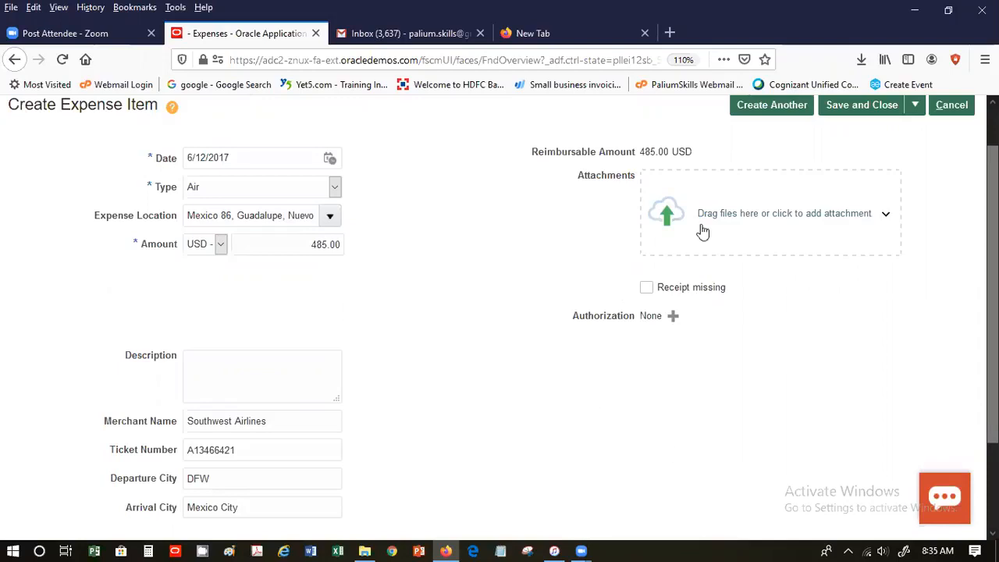
- Upload 2-37-1-best-deal.jpg from the computer as the Air item's receipt attachment
left_click(741, 226)
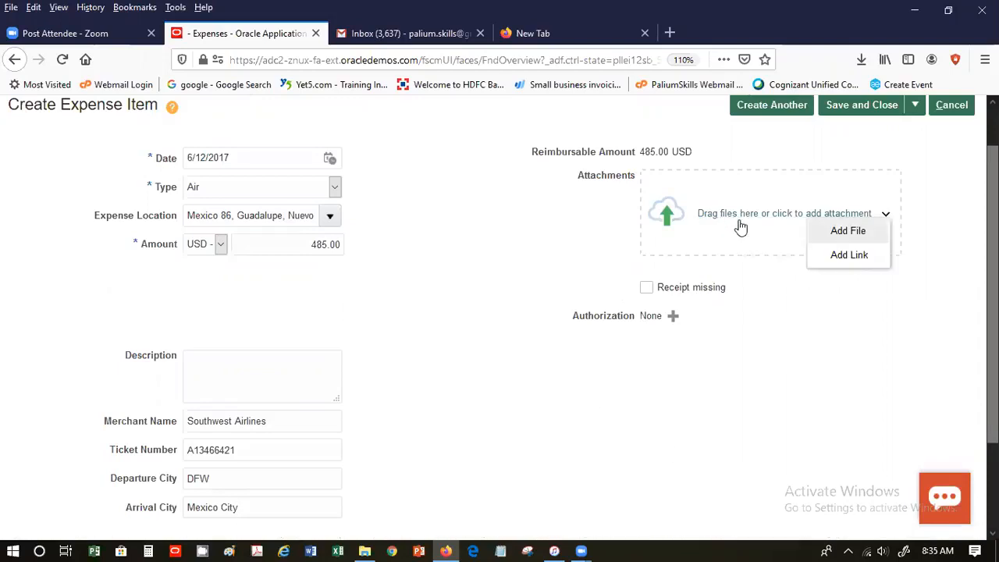
left_click(850, 236)
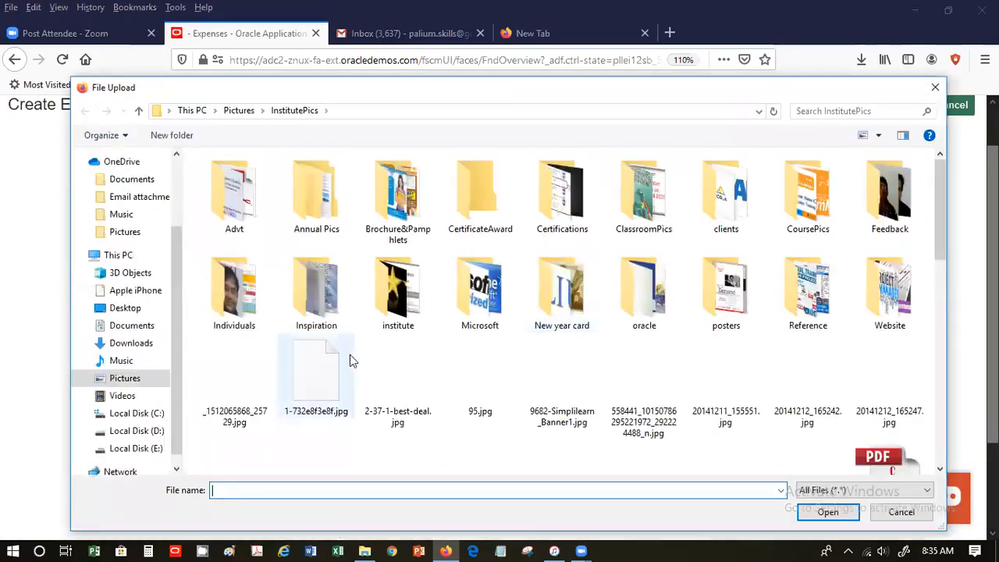
double_click(388, 354)
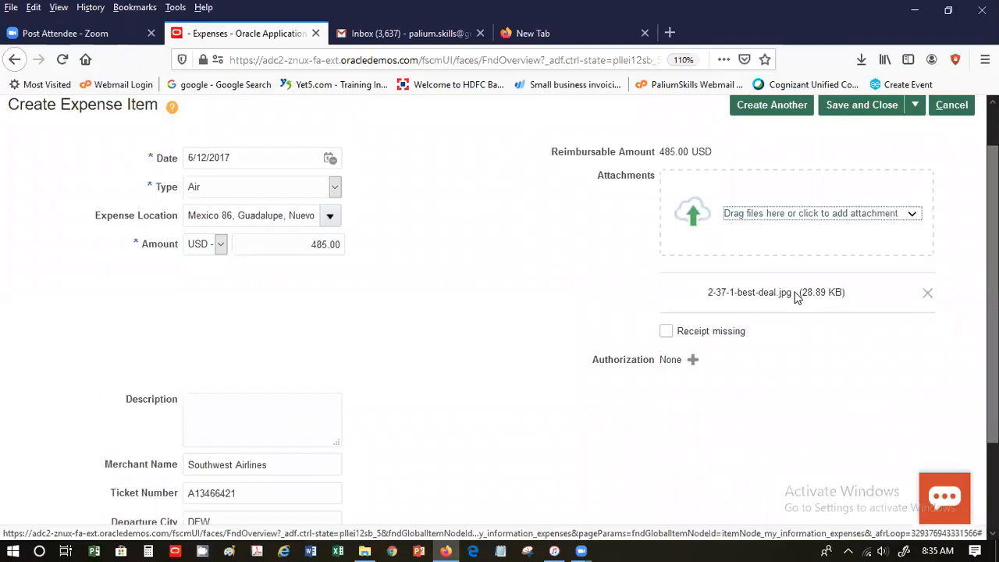
- Save the Air item and start a new Hotel expense of 350.00 USD
left_click(789, 106)
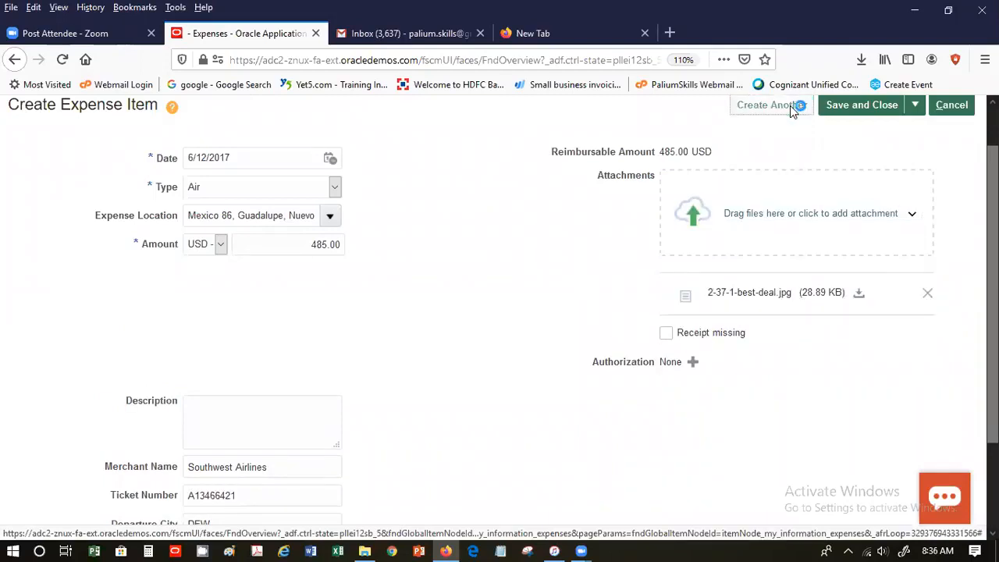
left_click(328, 187)
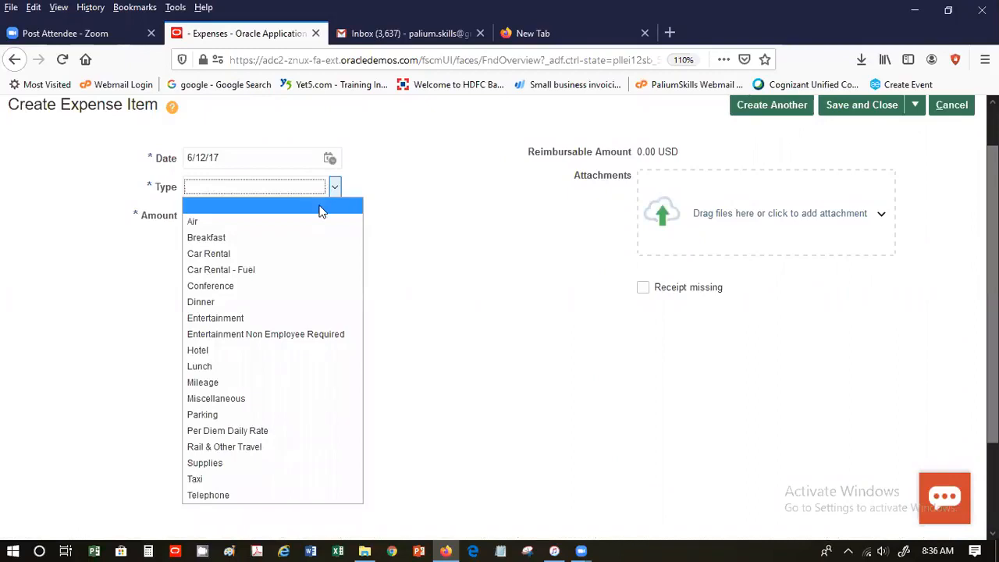
left_click(299, 355)
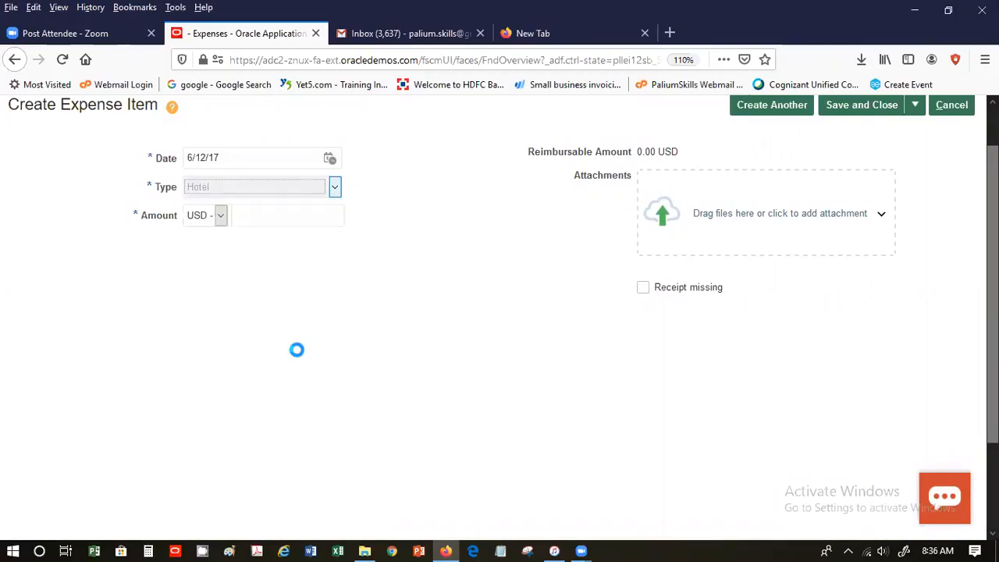
left_click(265, 223)
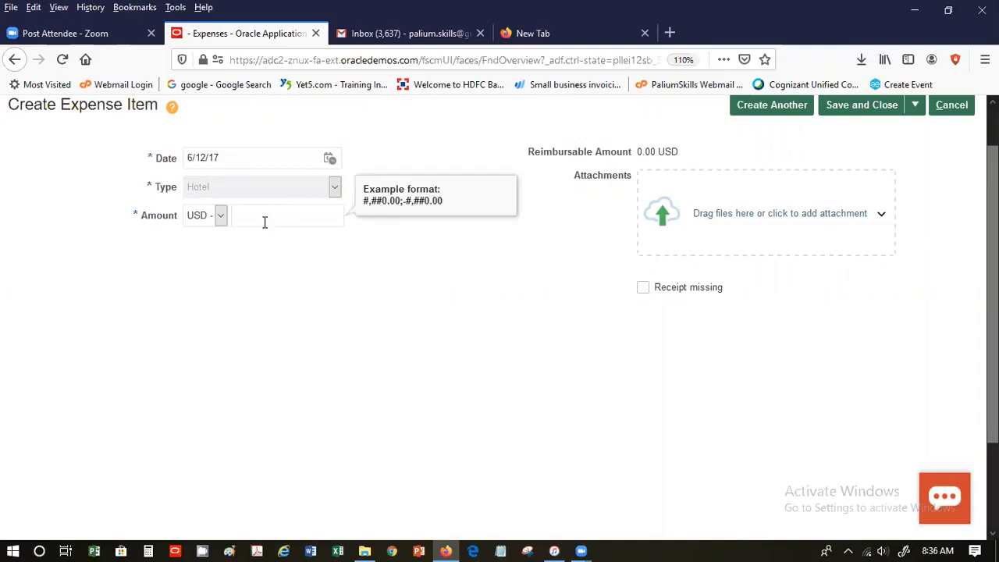
type("350")
key("Tab")
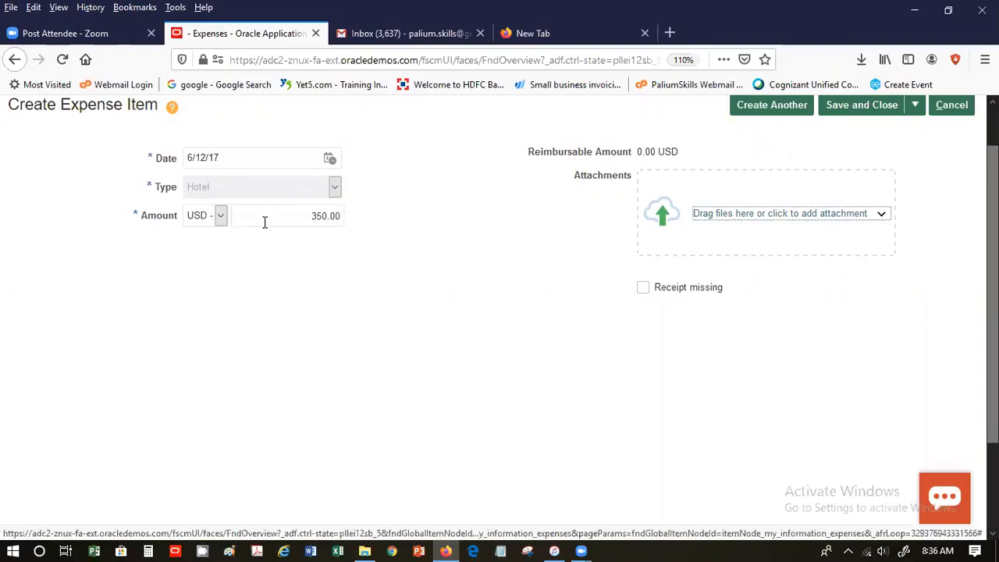
left_click(265, 222)
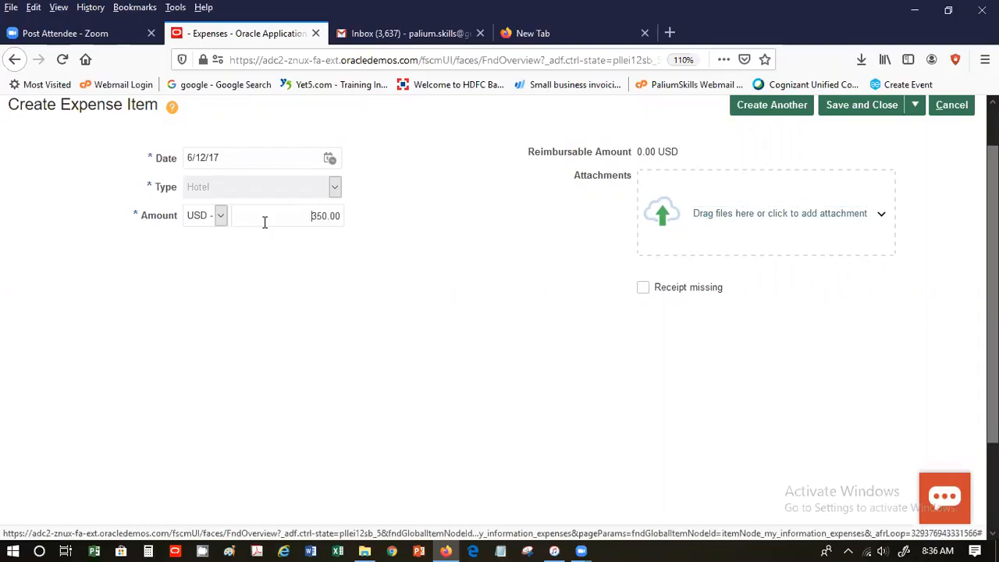
left_click(440, 281)
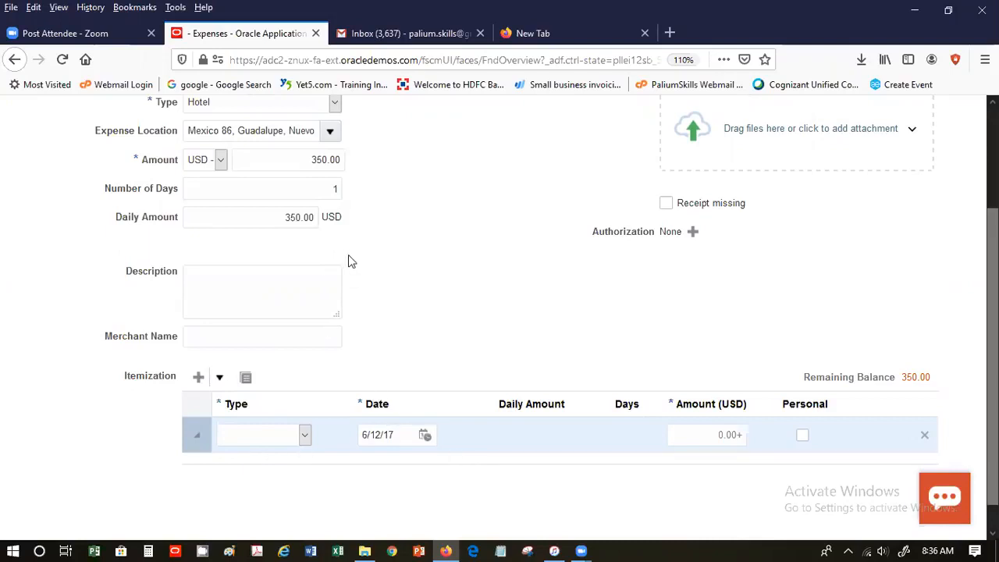
- Set Number of Days to 5 so the daily amount recalculates to 70.00
double_click(340, 192)
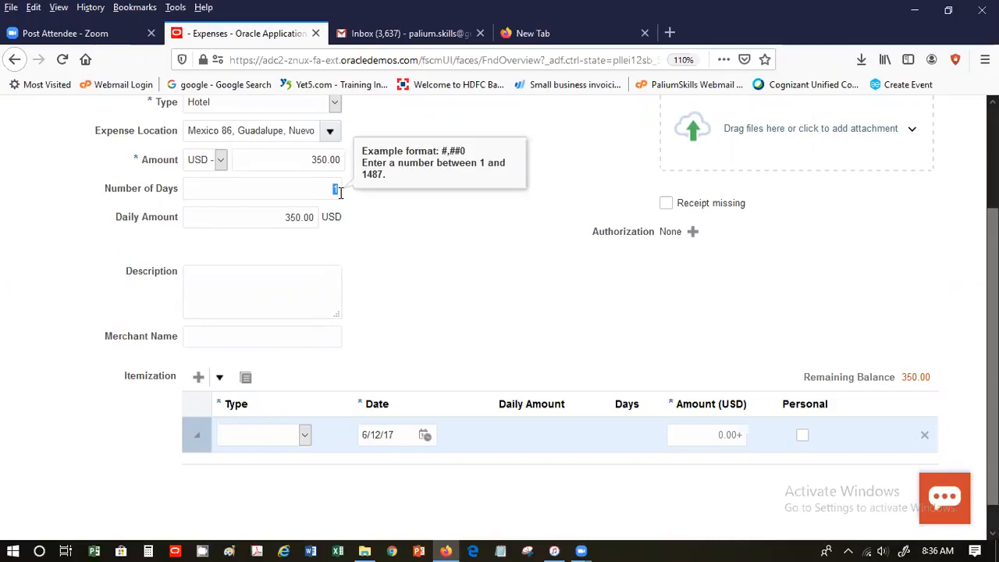
type("5")
key("Tab")
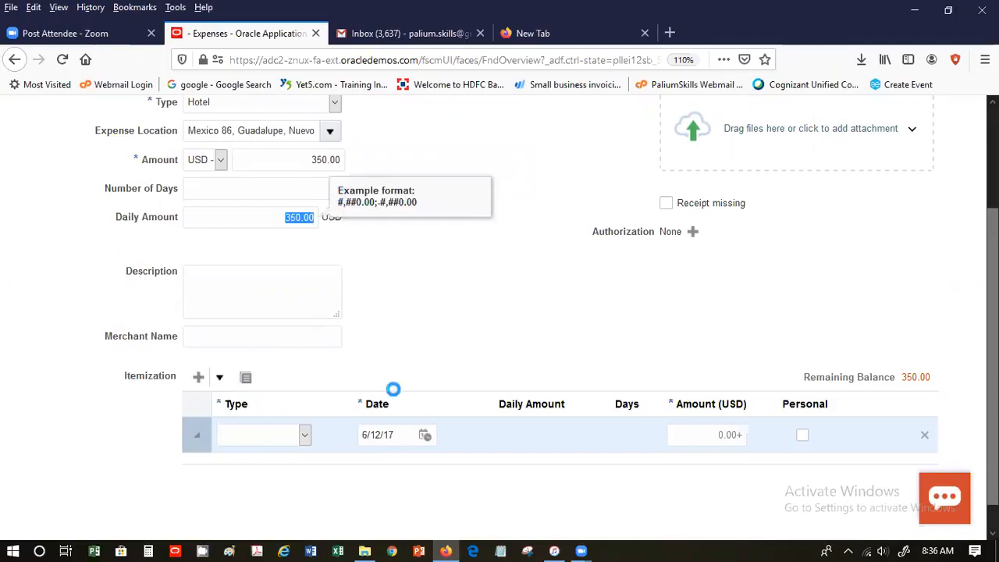
- Add a 70.00 Room Rate itemization line to the hotel expense
left_click(267, 433)
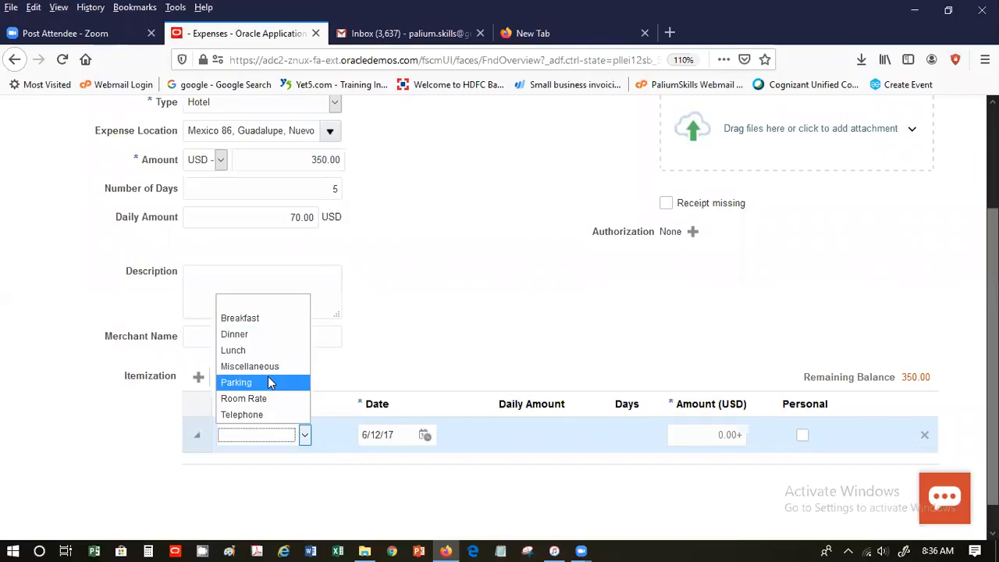
left_click(275, 399)
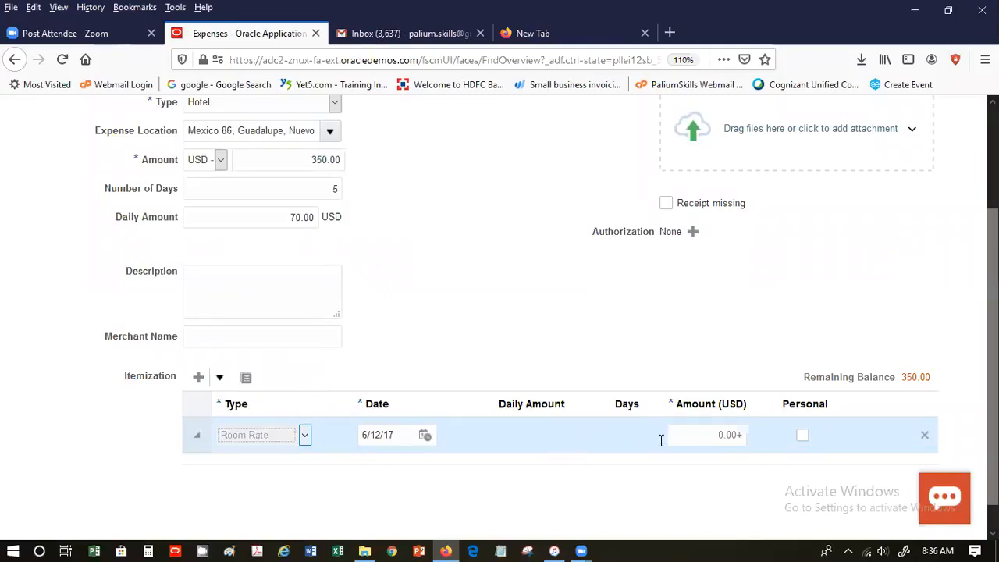
left_click(706, 438)
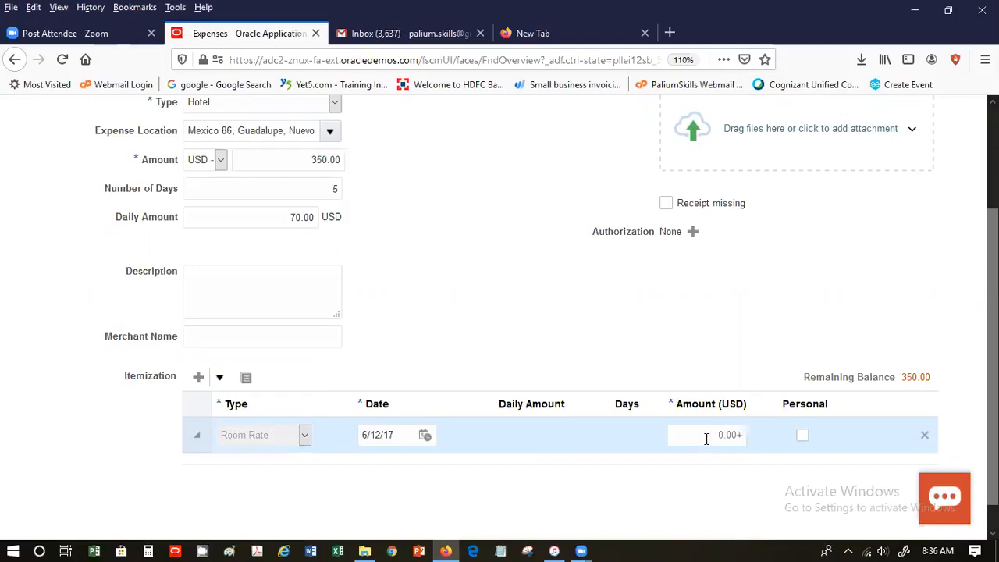
type("70")
key("Tab")
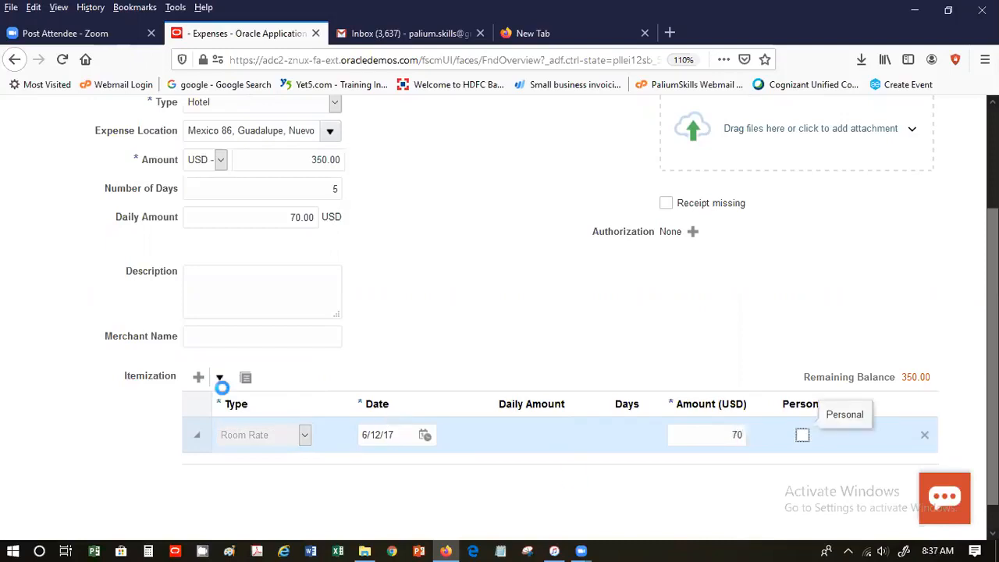
left_click(219, 381)
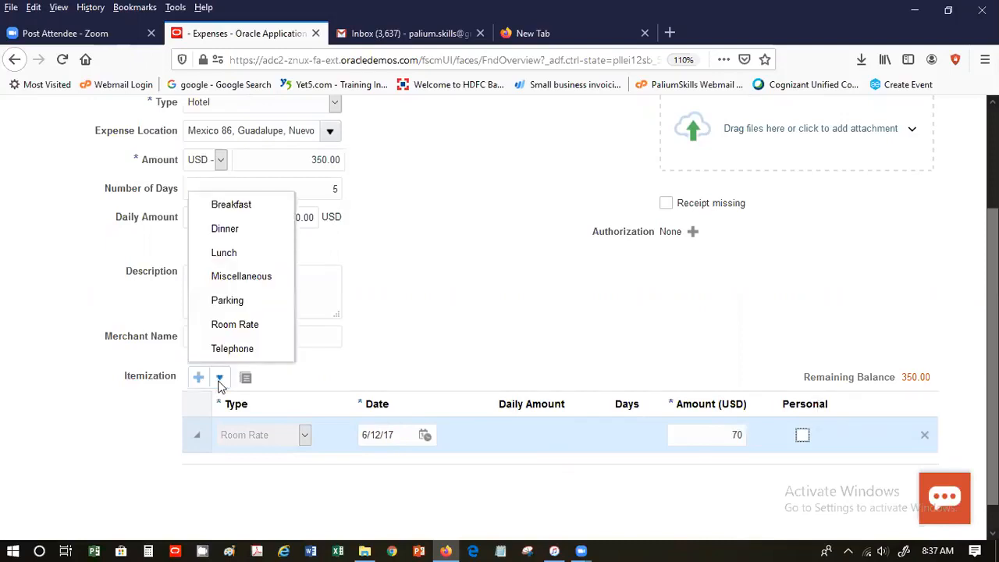
left_click(247, 321)
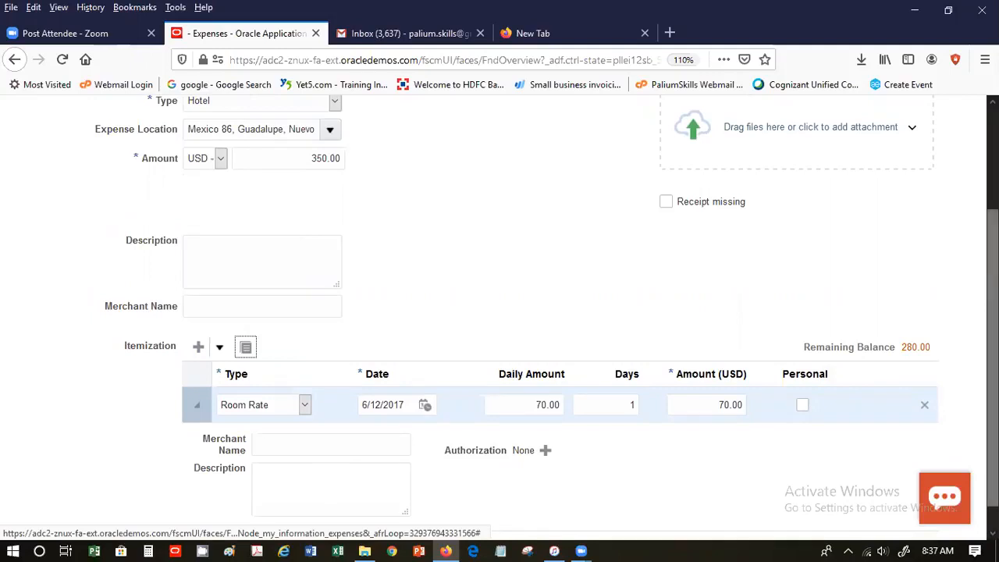
- Enter Hilton as the Room Rate line's merchant name
scroll(993, 351, "down", 1)
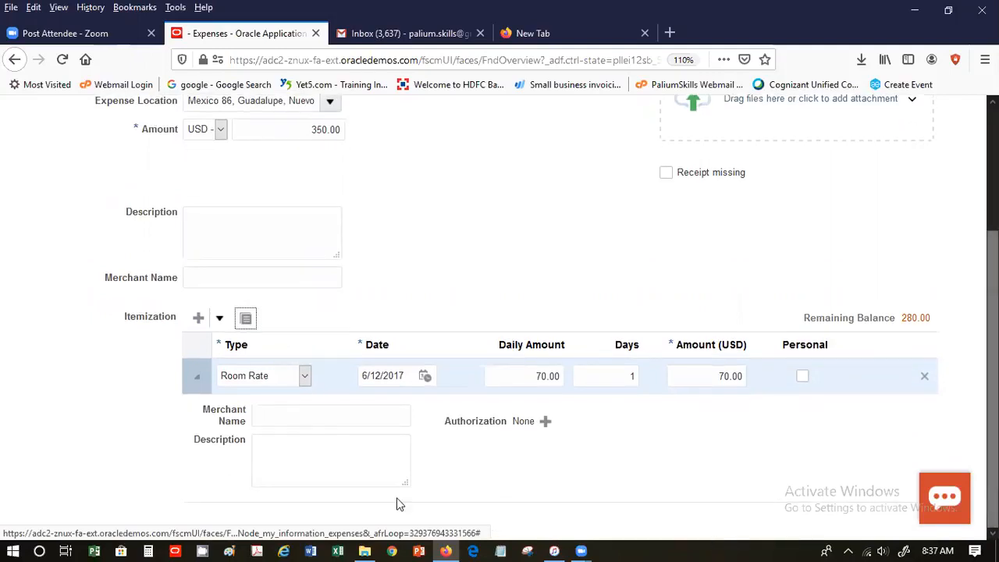
left_click(365, 417)
type("Hil")
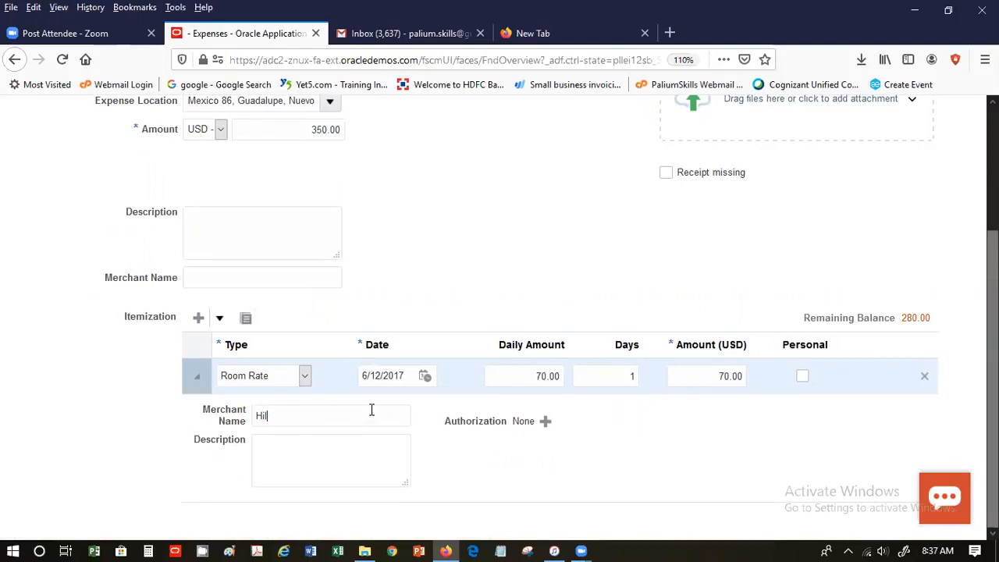
type("ton")
key("Tab")
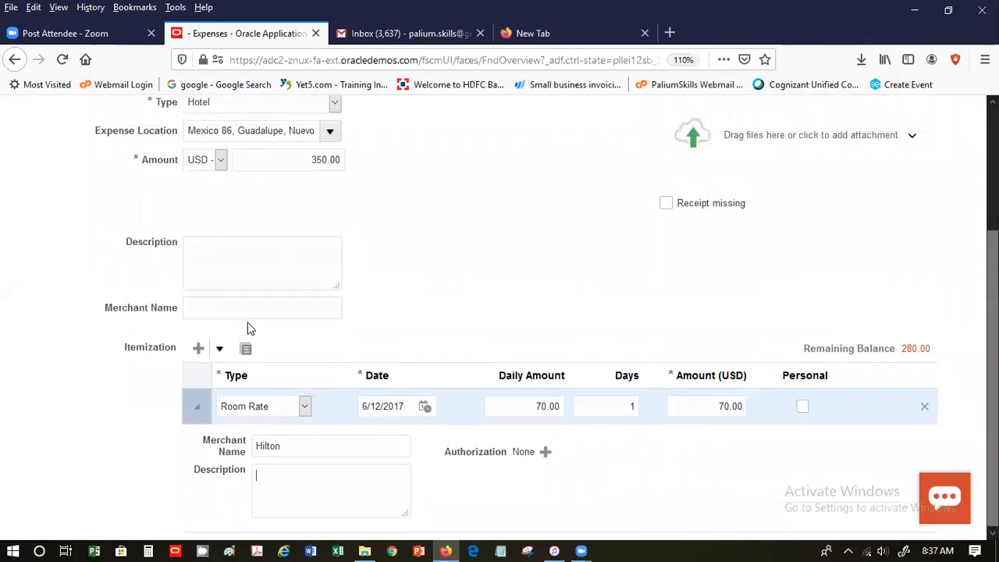
scroll(249, 328, "down", 1)
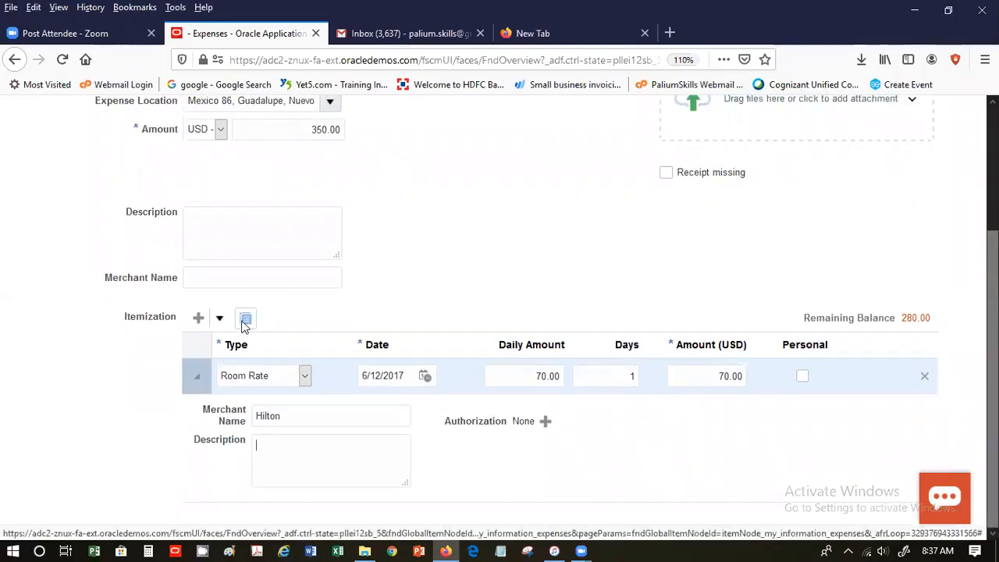
- Add a Room Rate itemization line dated 6/11/17 with a 70.00 daily amount
left_click(199, 318)
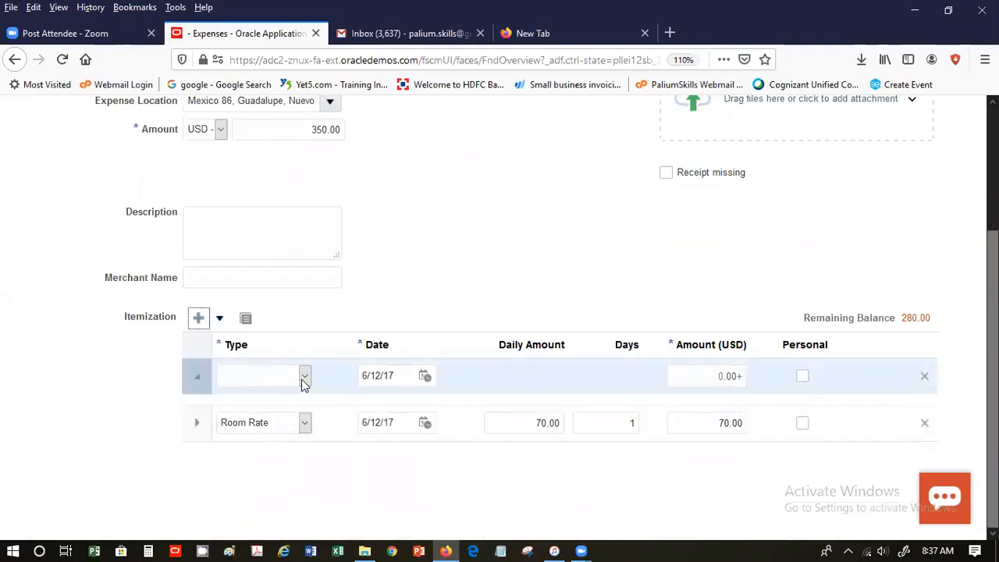
left_click(303, 379)
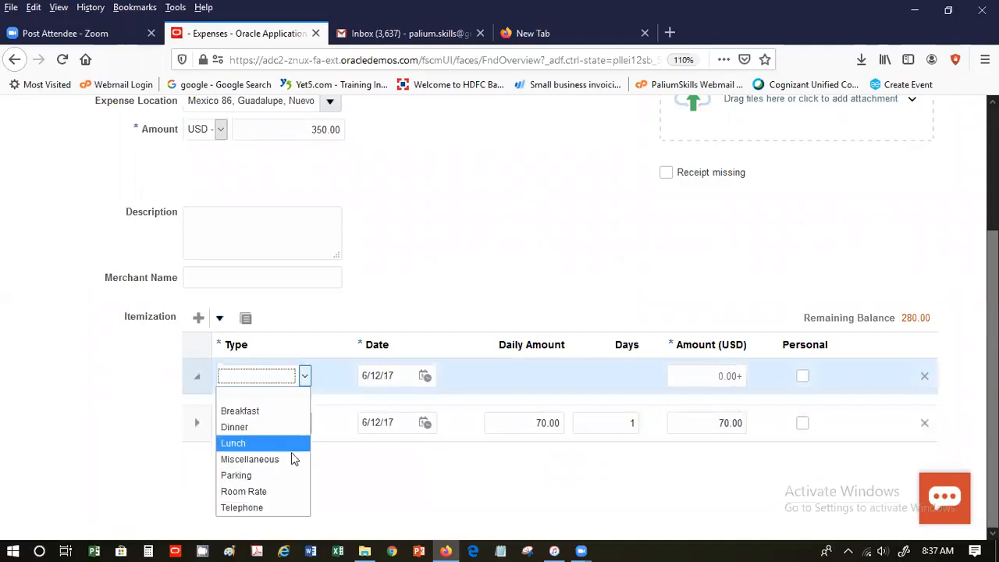
left_click(289, 490)
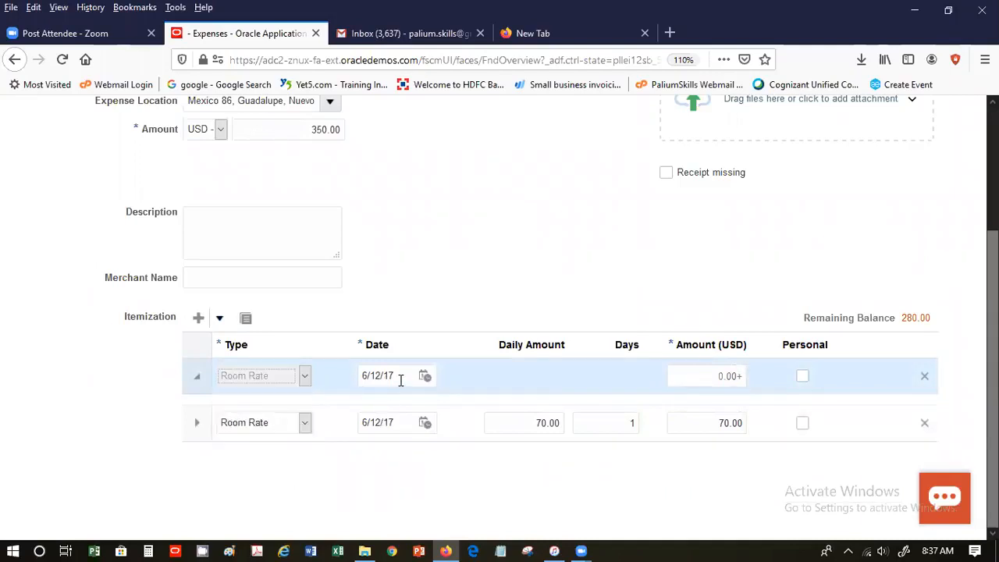
left_click(382, 376)
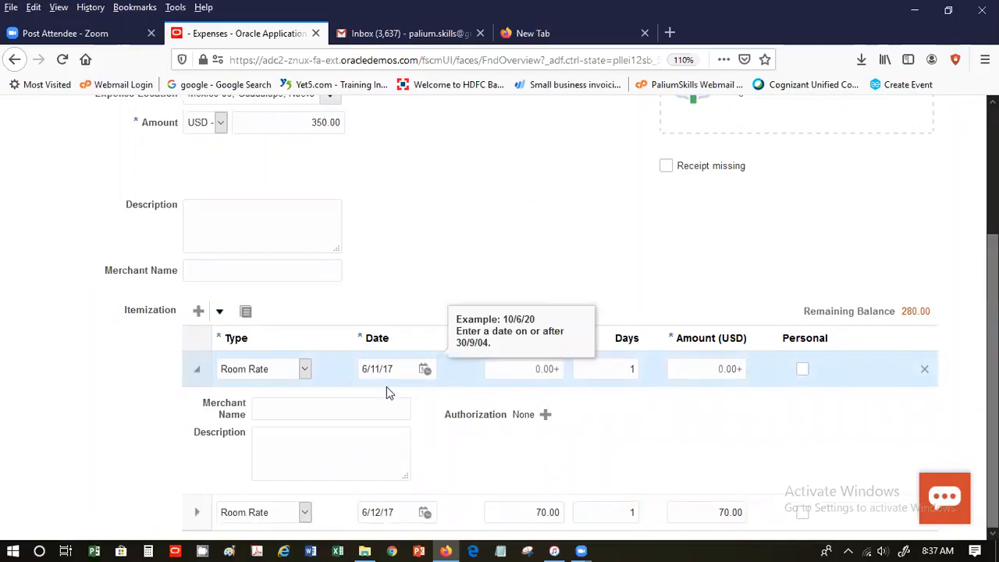
key("Tab")
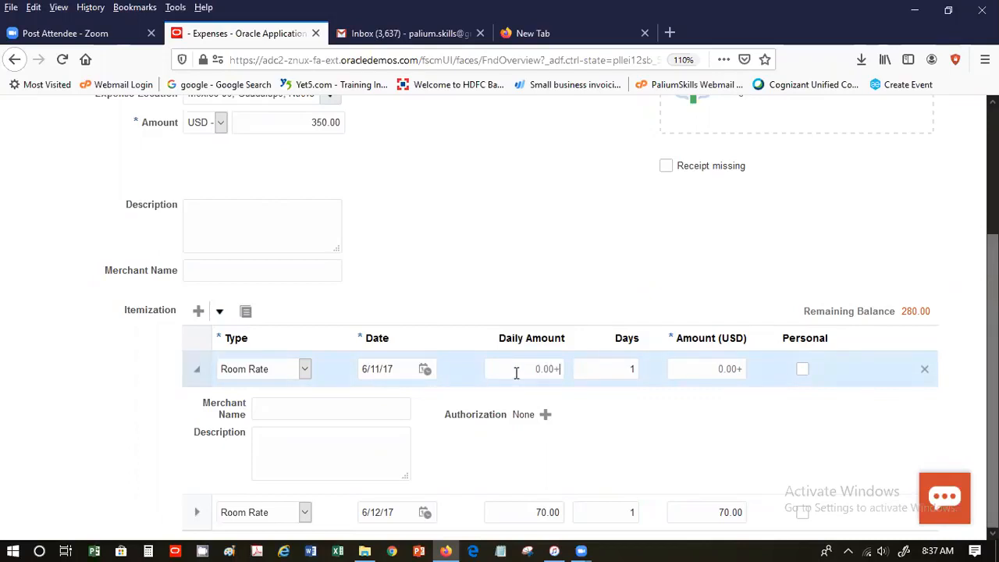
type("70")
key("Tab")
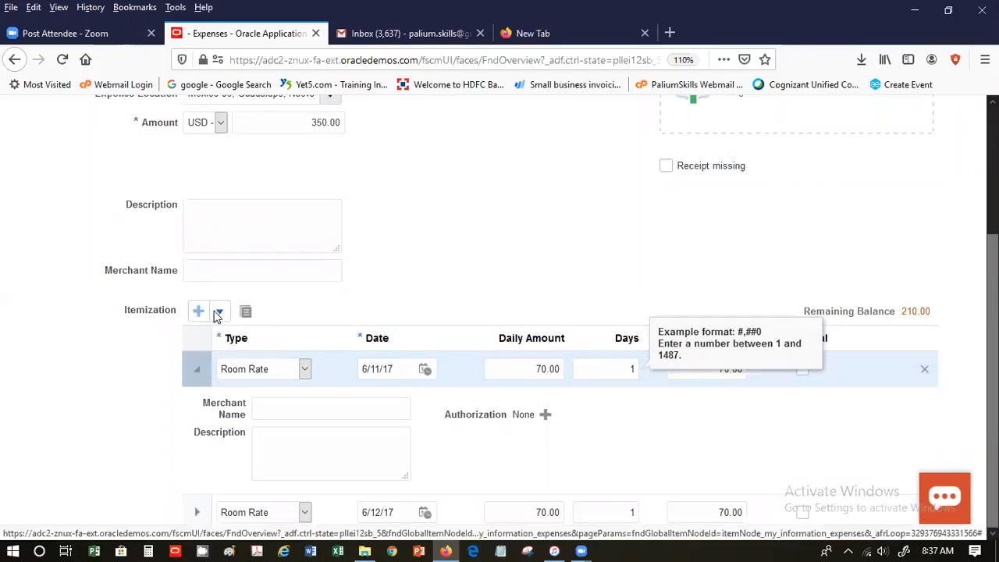
- Add two more Room Rate lines, each with a 70.00 daily amount
left_click(218, 312)
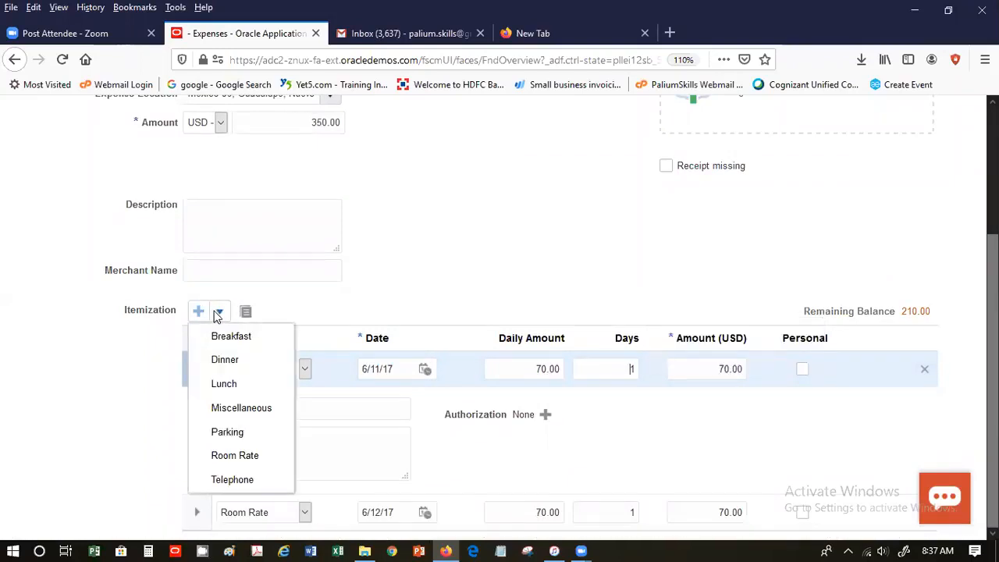
left_click(234, 456)
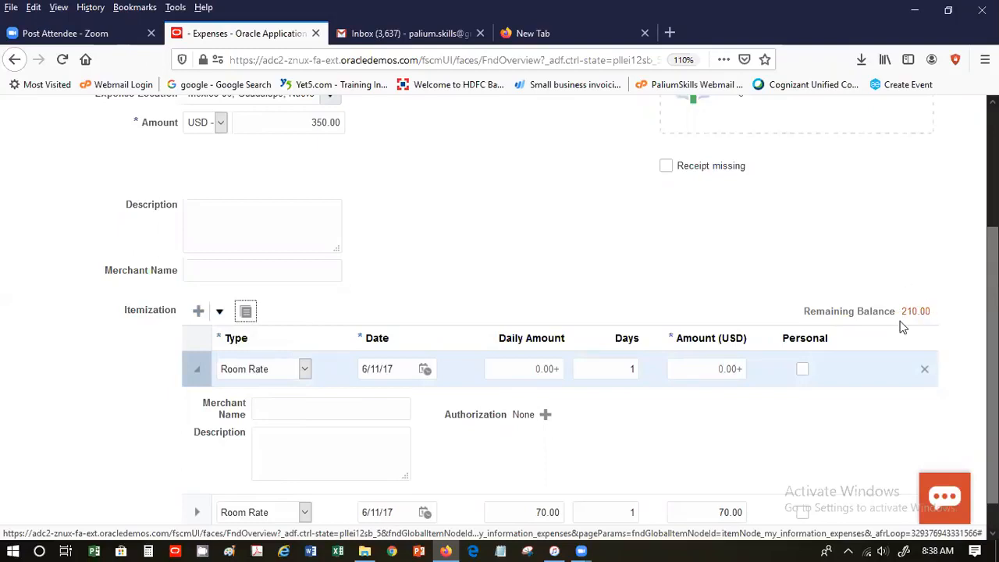
left_click(533, 376)
type("70")
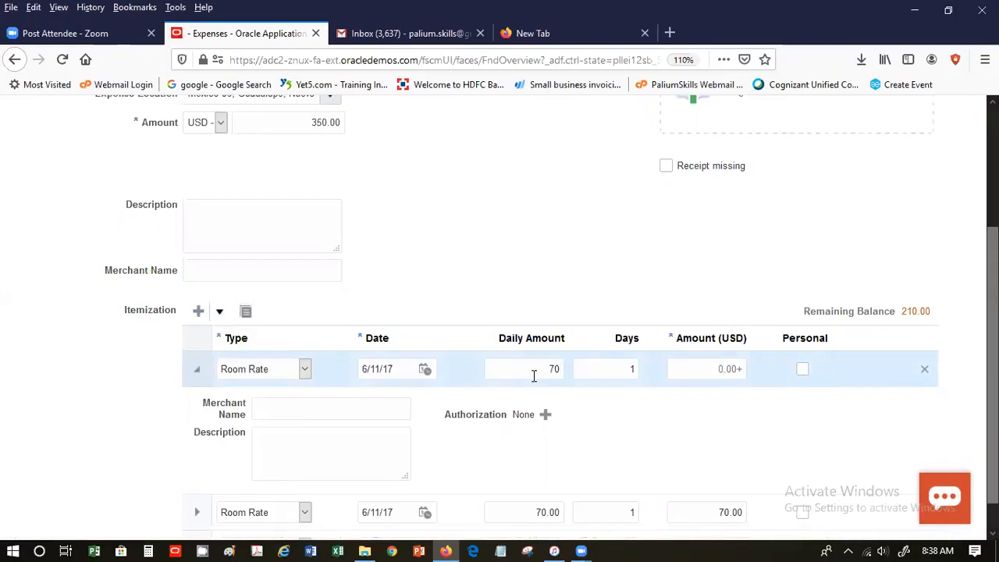
key("Tab")
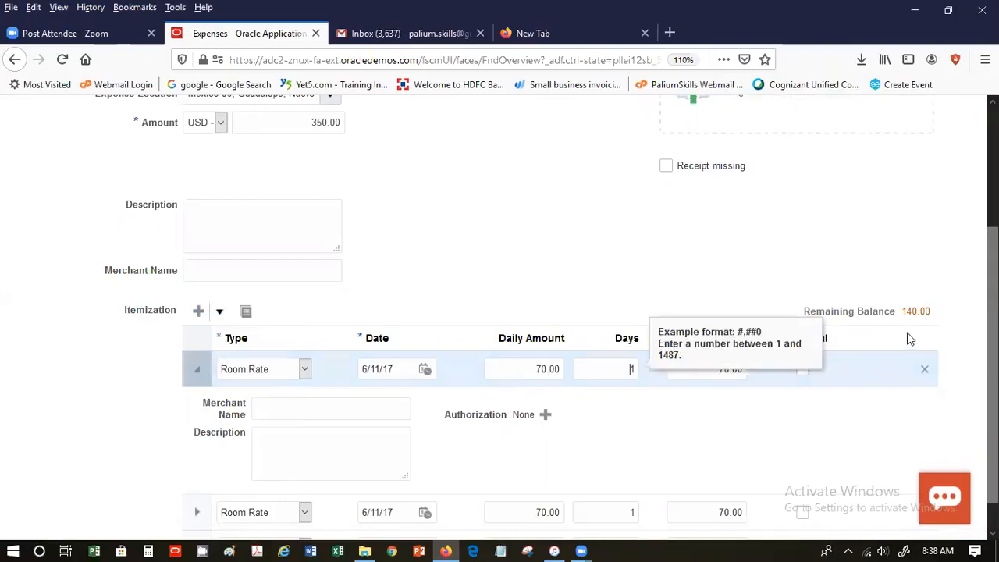
left_click(217, 317)
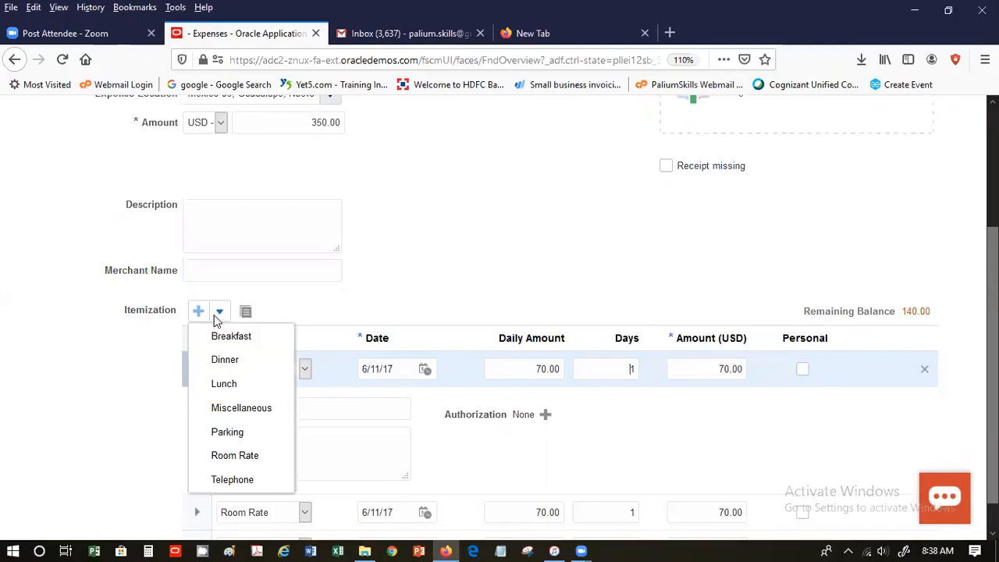
left_click(249, 459)
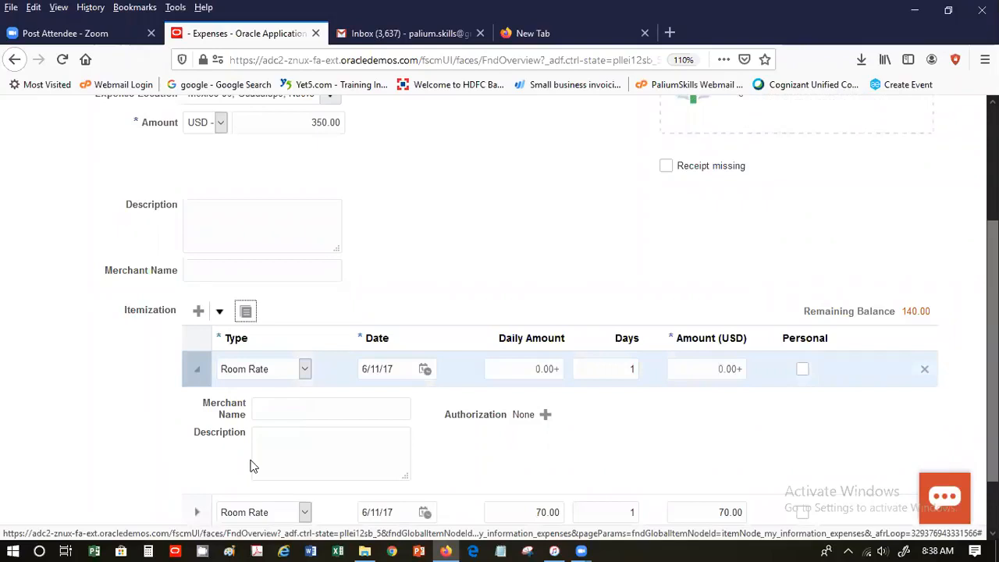
left_click(557, 372)
type("70")
key("Tab")
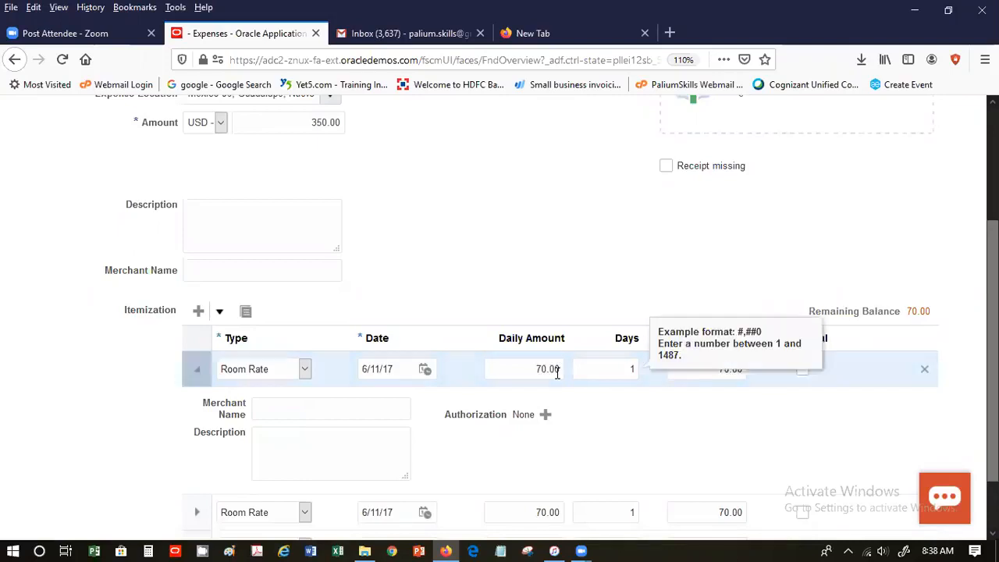
left_click(200, 310)
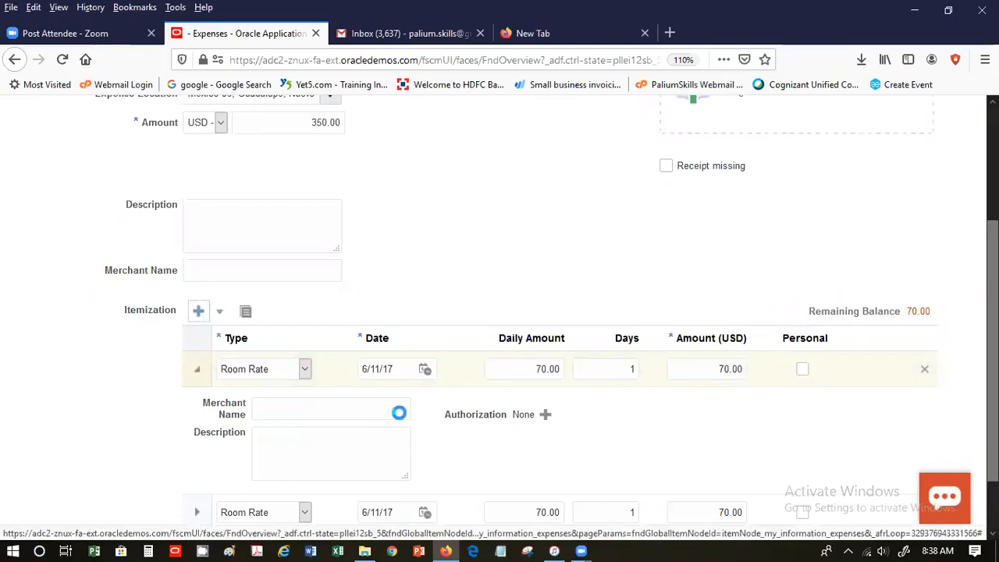
- Make the new itemization line a Room Rate charge and pick its date from the calendar
left_click(305, 357)
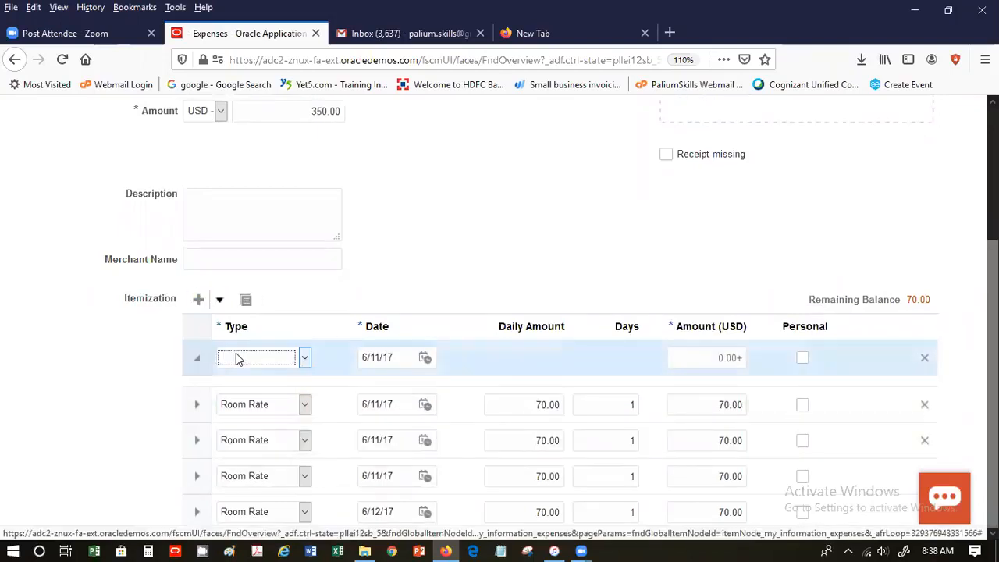
left_click(274, 474)
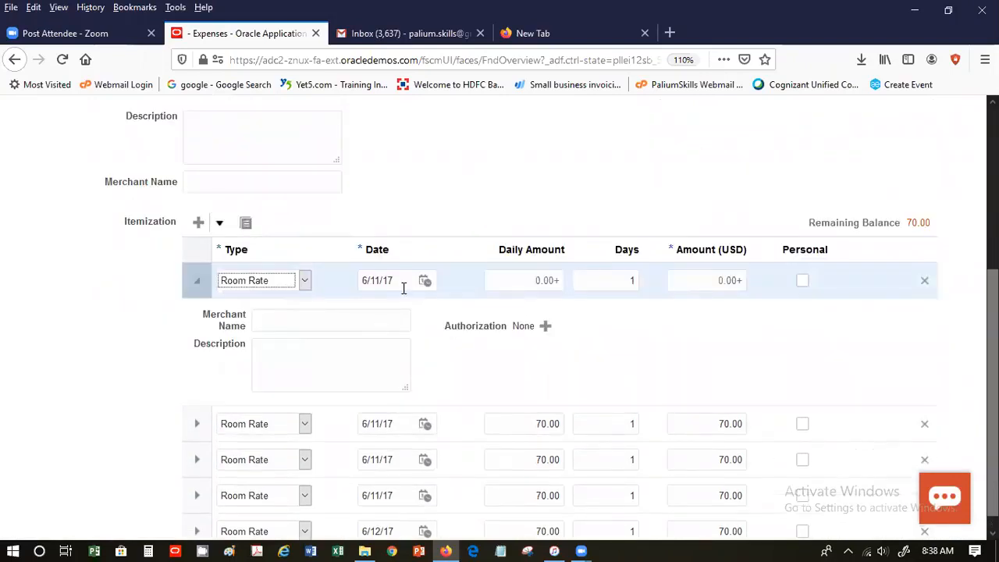
left_click(408, 281)
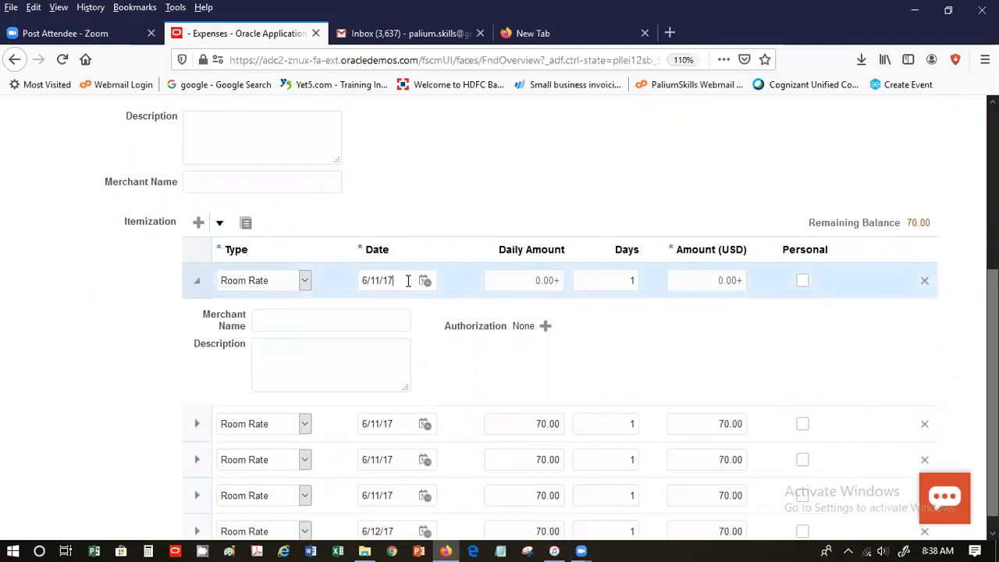
left_click(423, 282)
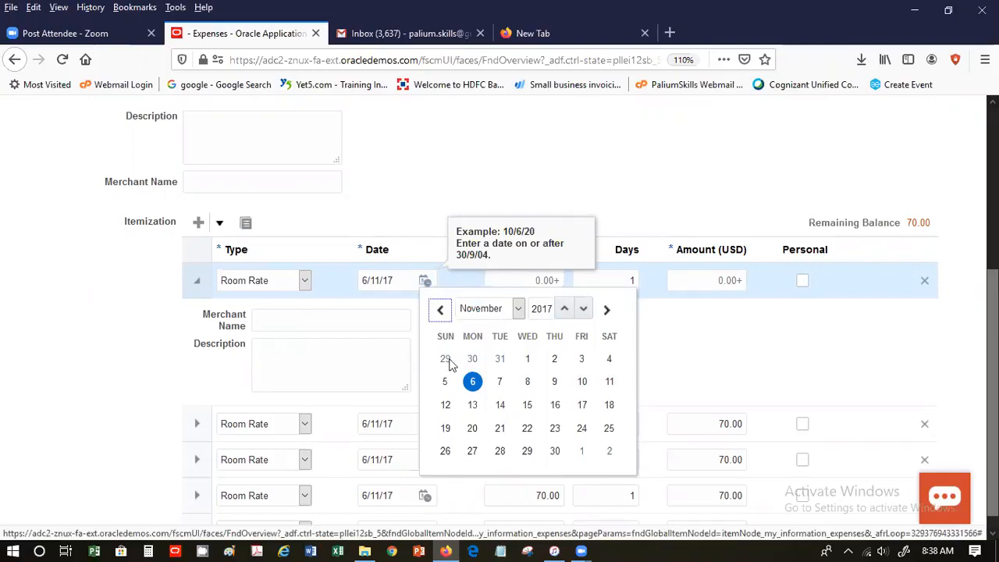
left_click(529, 381)
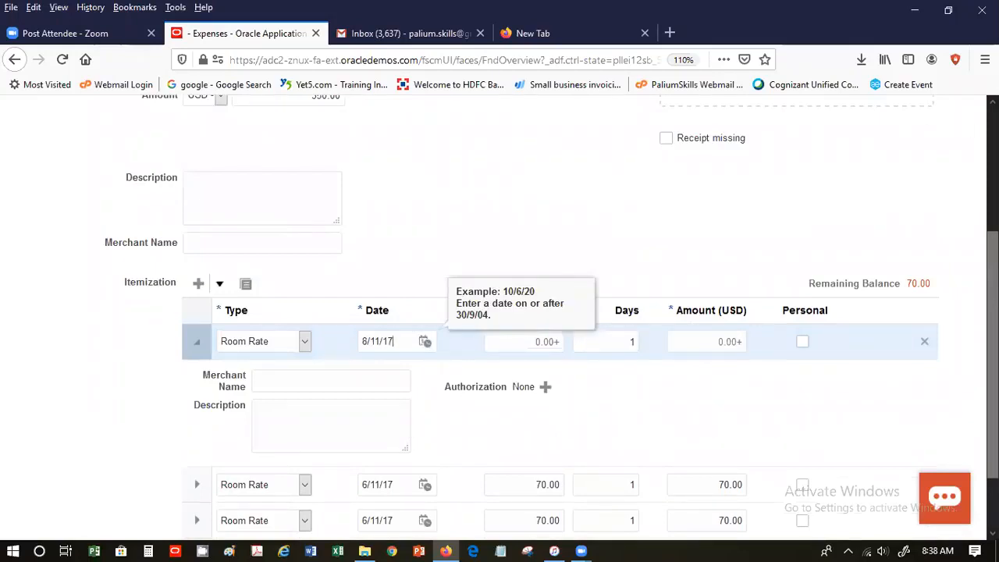
scroll(499, 312, "up", 3)
scroll(500, 312, "down", 4)
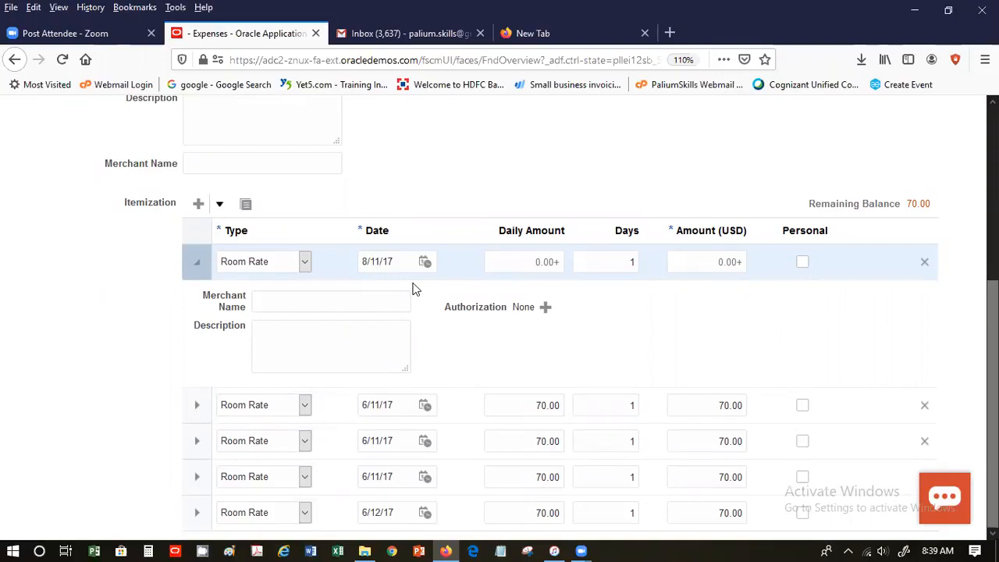
- Correct the Room Rate line's date to 6/8/17
key("BackSpace")
type("6")
key("Right")
key("BackSpace")
key("BackSpace")
type("8")
key("BackSpace")
key("Tab")
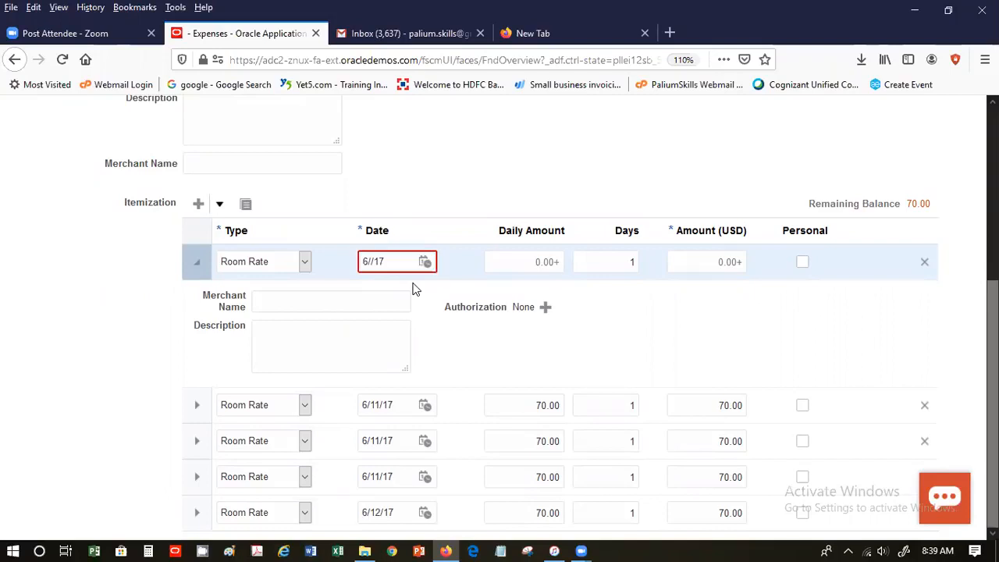
left_click(369, 262)
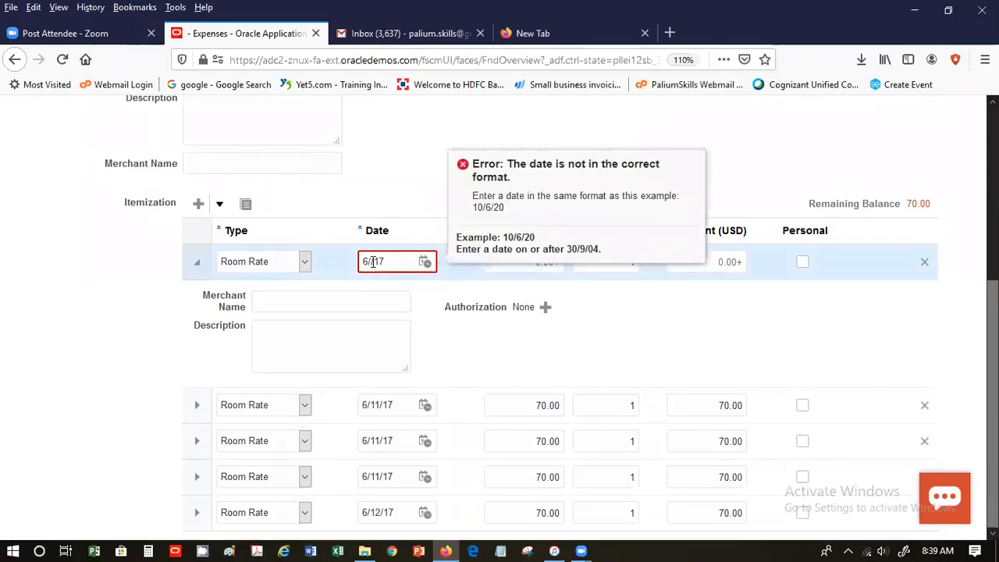
type("8")
key("Tab")
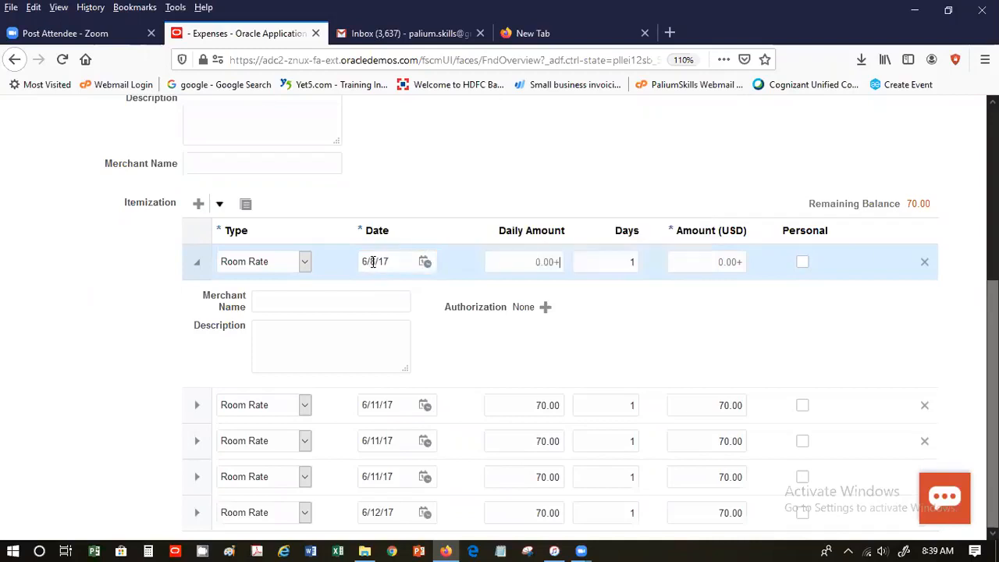
left_click(383, 404)
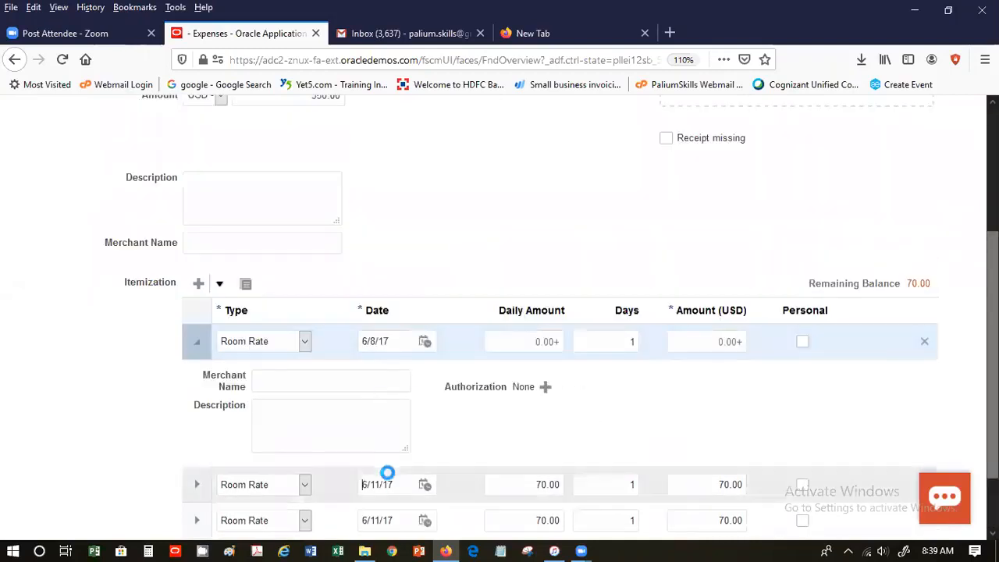
- Re-date the itemization rows, setting the second to 6/7/17 and later rows to the 9th and 10th
left_click(380, 484)
key("BackSpace")
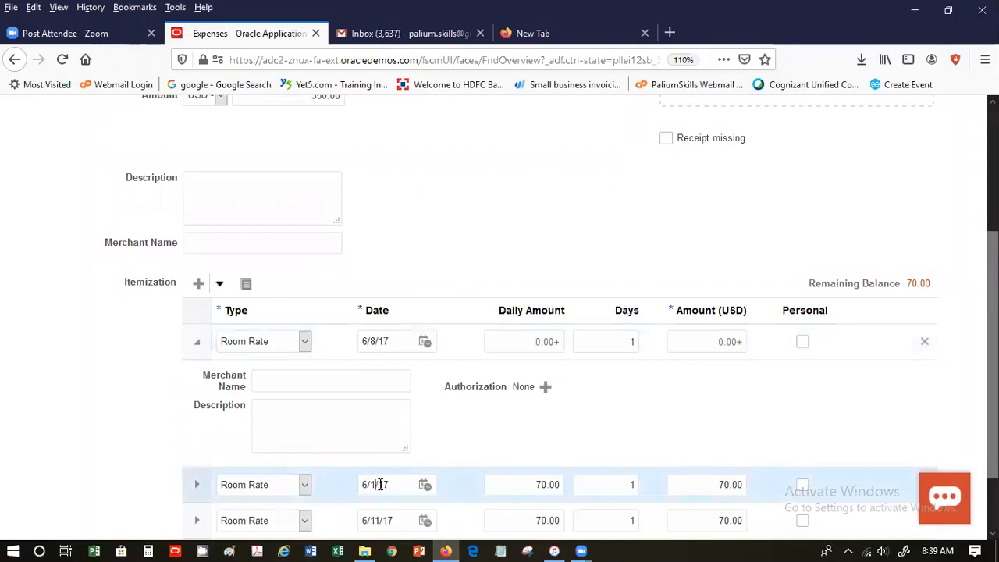
key("BackSpace")
type("7")
key("Tab")
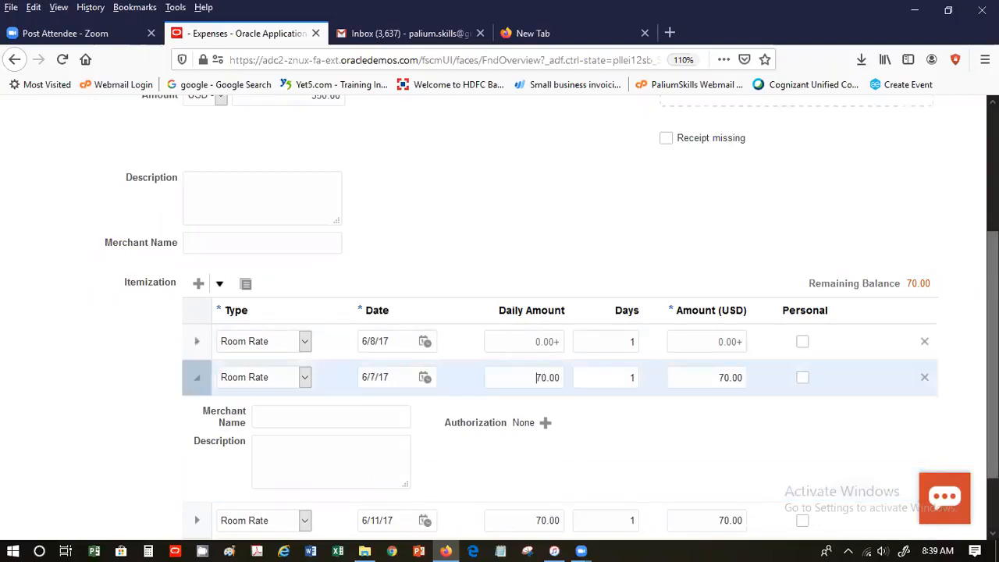
scroll(592, 473, "down", 2)
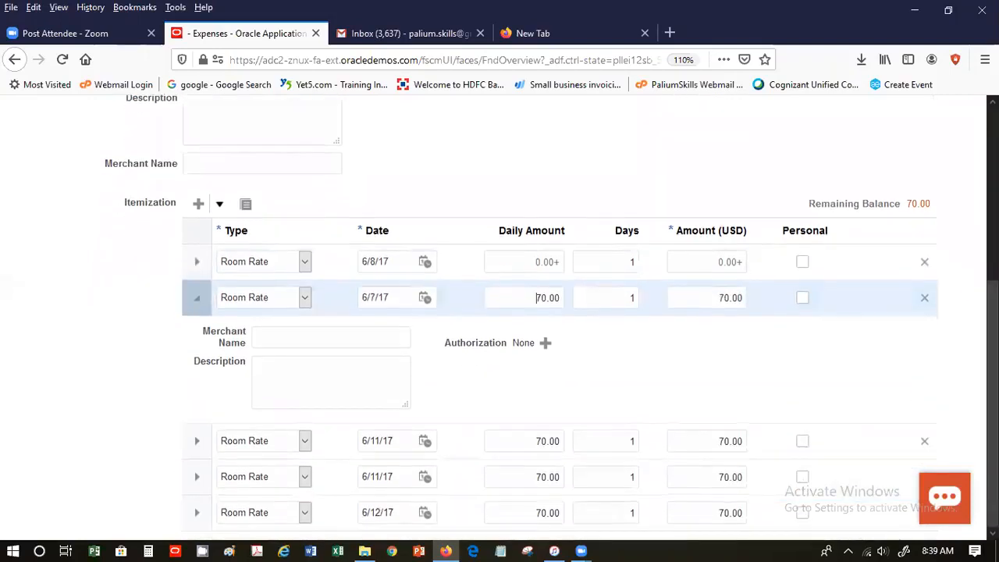
left_click(377, 441)
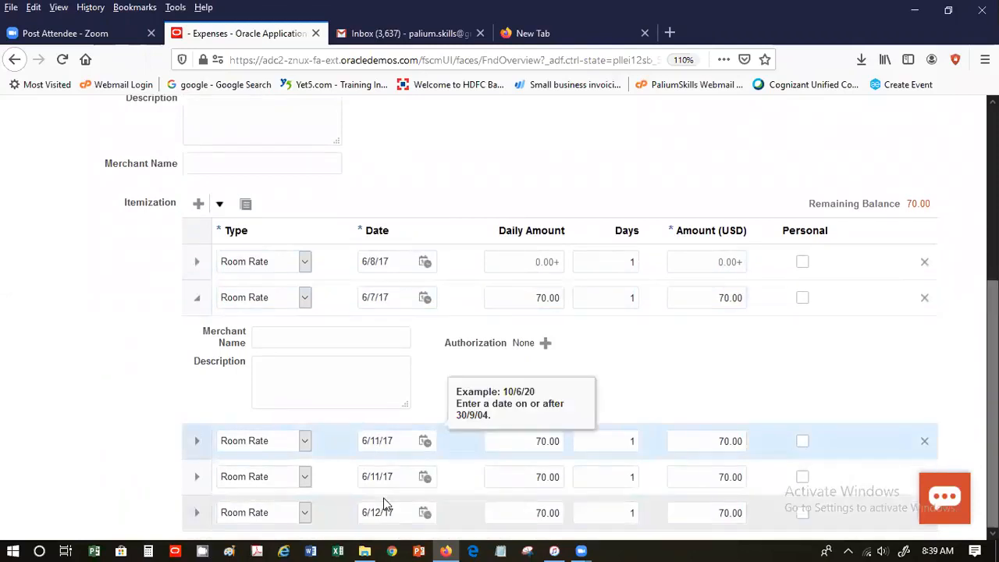
key("BackSpace")
key("BackSpace")
type("9")
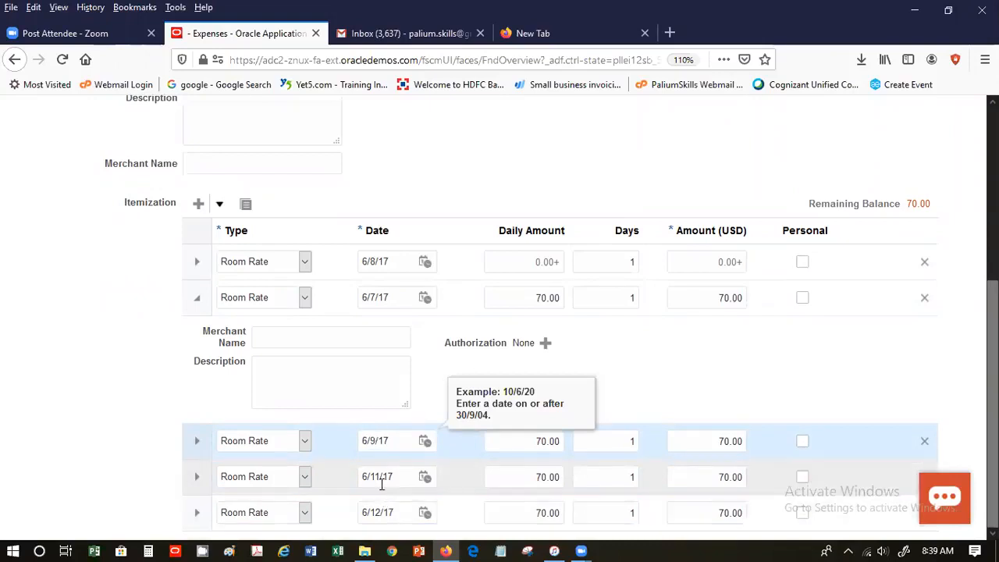
left_click(382, 485)
key("BackSpace")
type("1")
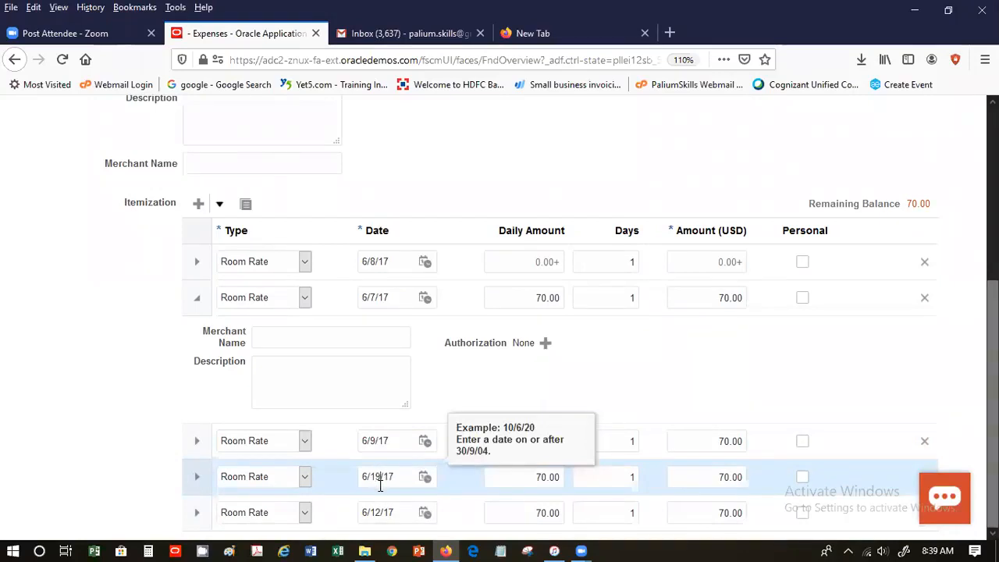
type("0")
key("Tab")
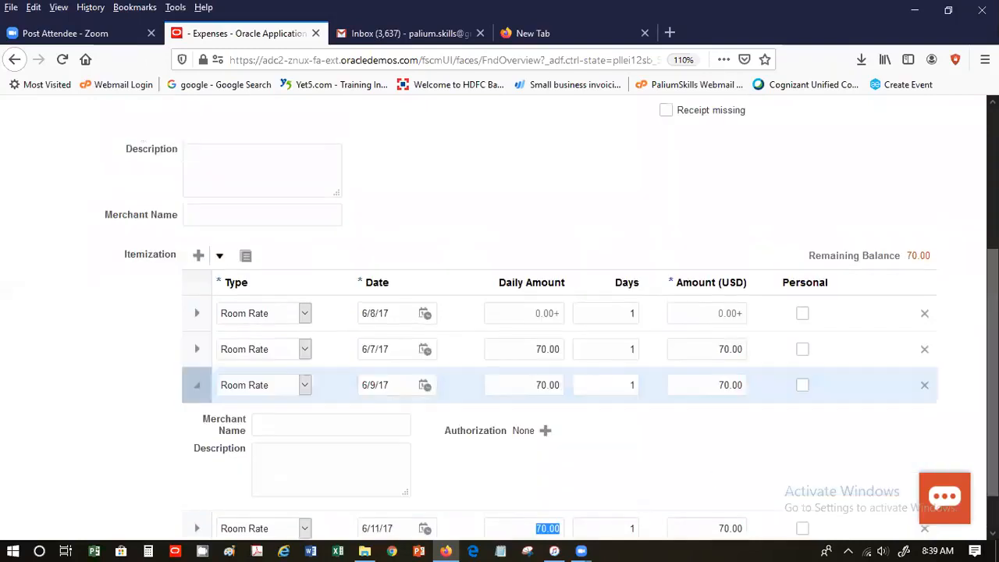
scroll(992, 372, "down", 1)
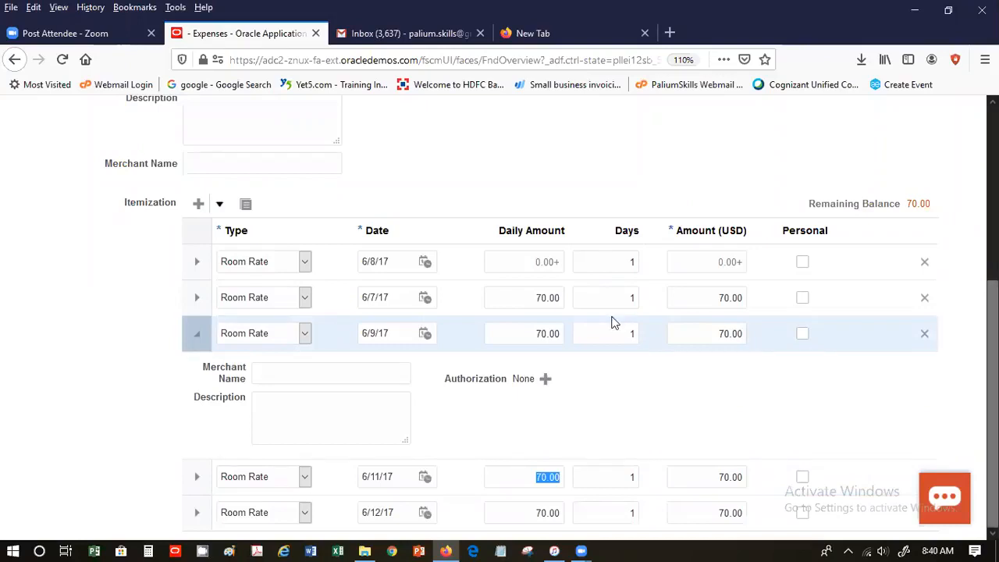
- Add another Room Rate row and give the 6/8/17 row a 70.00 daily amount
left_click(204, 208)
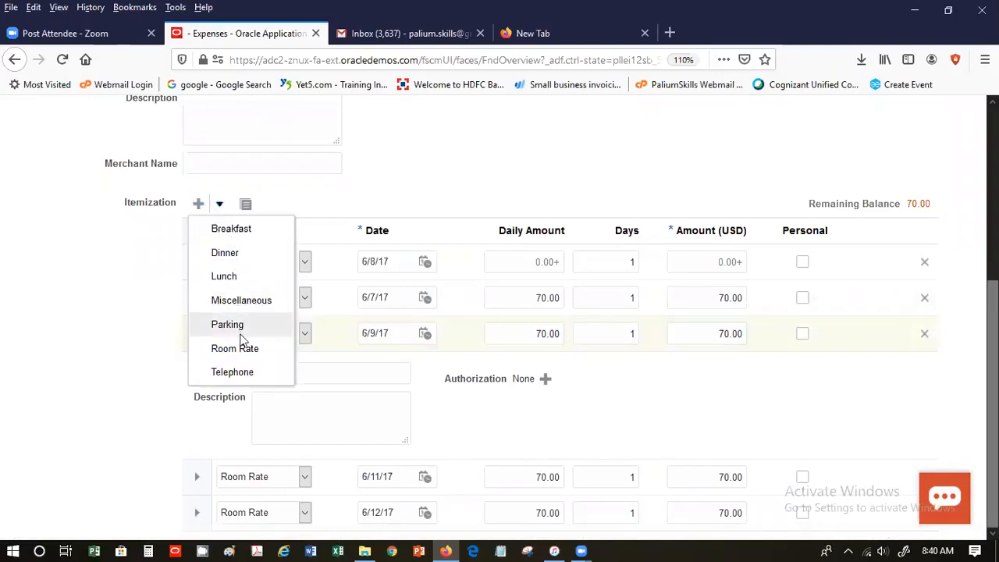
left_click(269, 356)
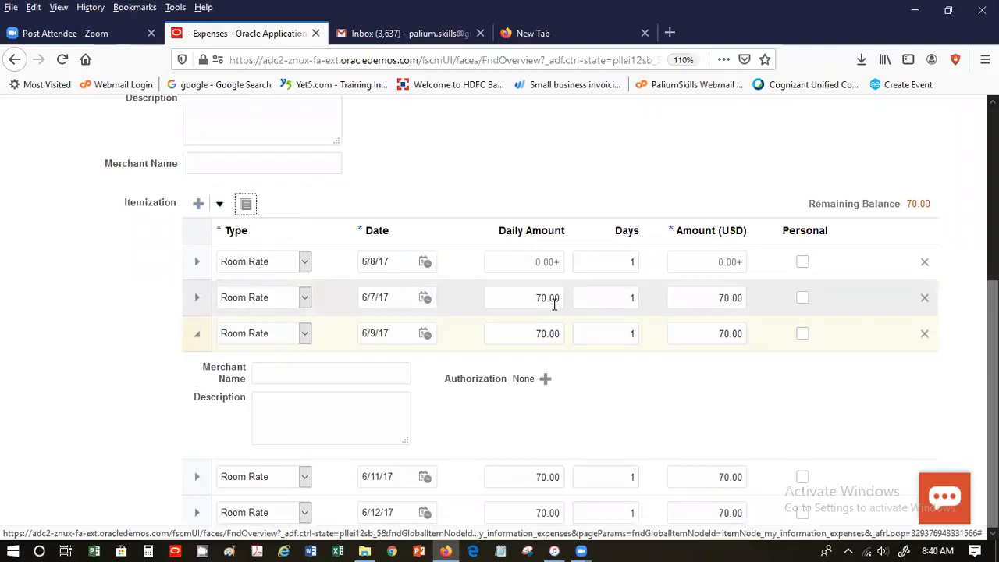
left_click(546, 263)
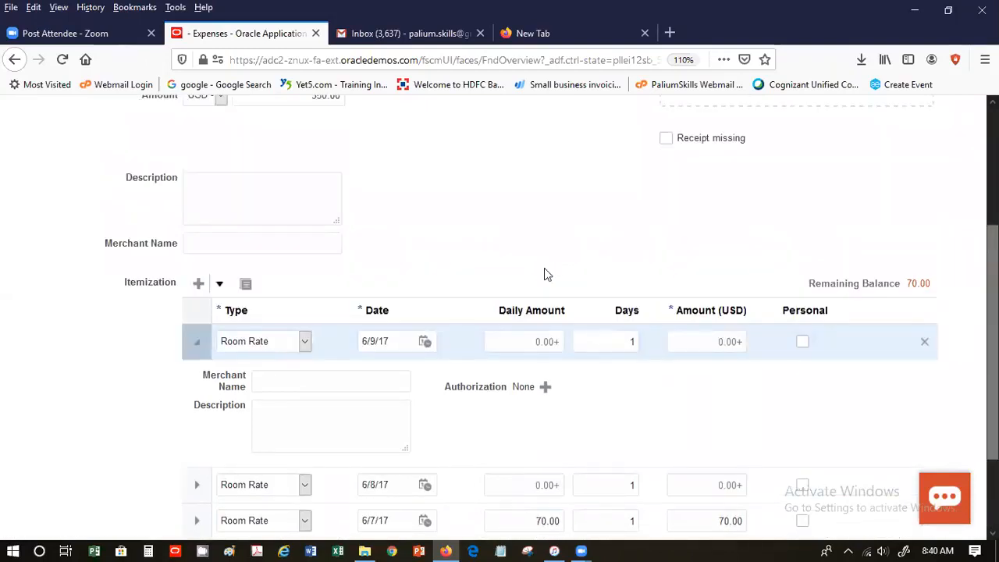
type("70")
key("Tab")
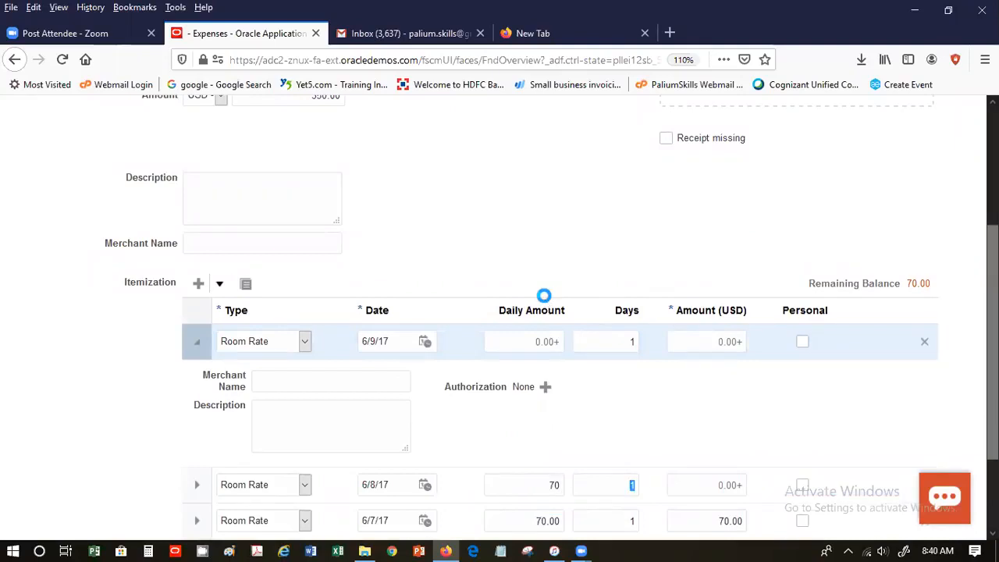
- Set the new row's date to 6/10/17, then delete that empty extra row
left_click(375, 341)
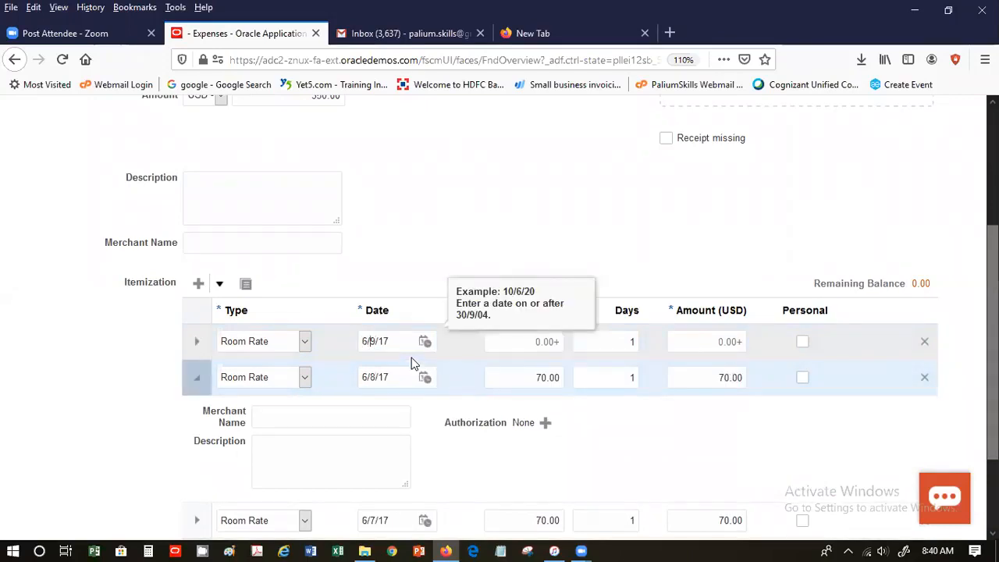
key("BackSpace")
type("10")
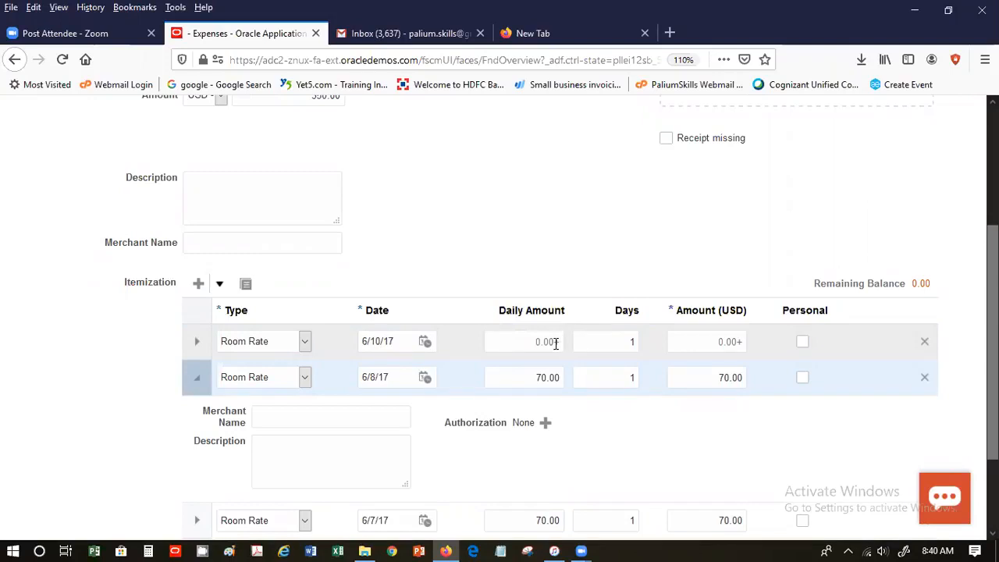
left_click(556, 343)
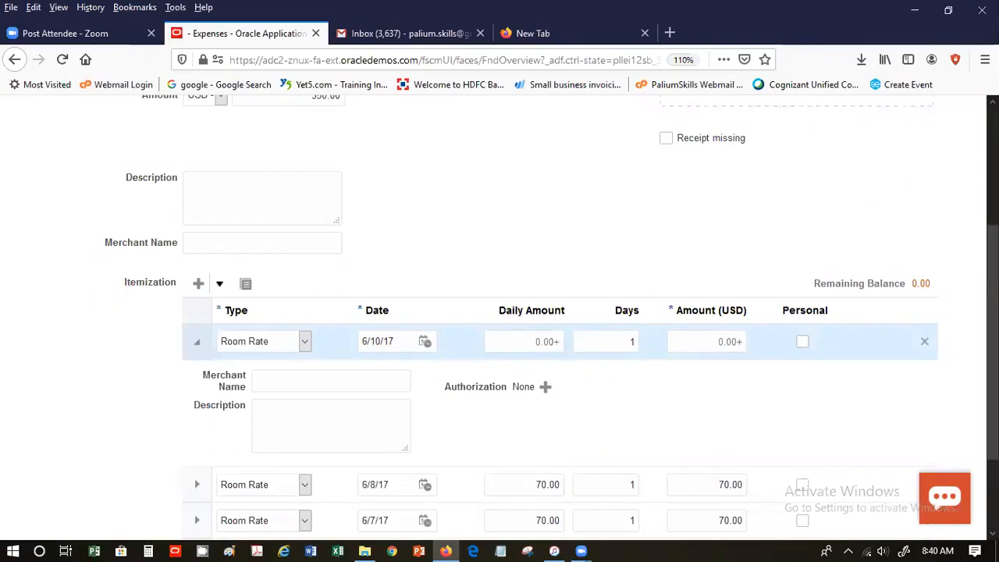
scroll(934, 249, "down", 3)
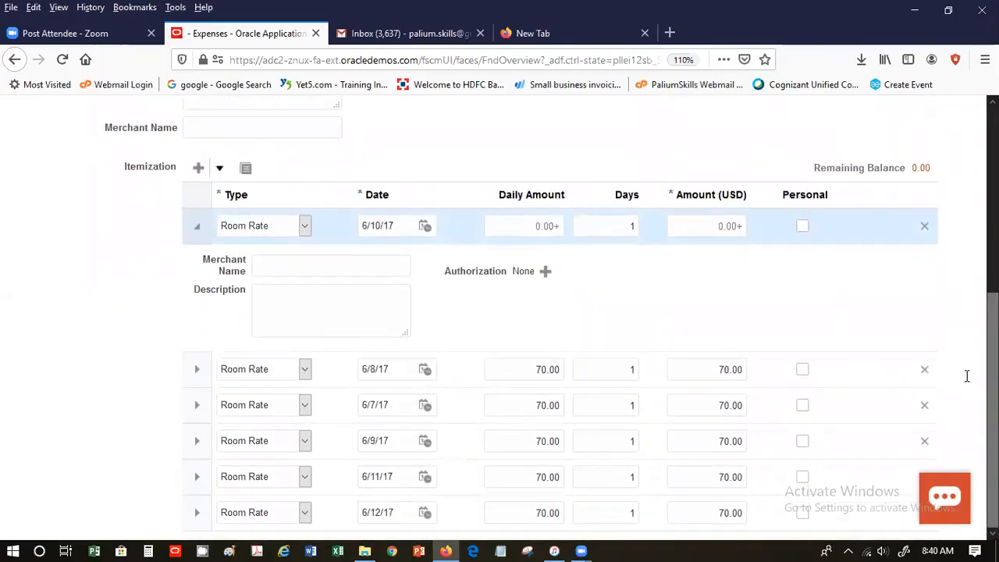
left_click(925, 227)
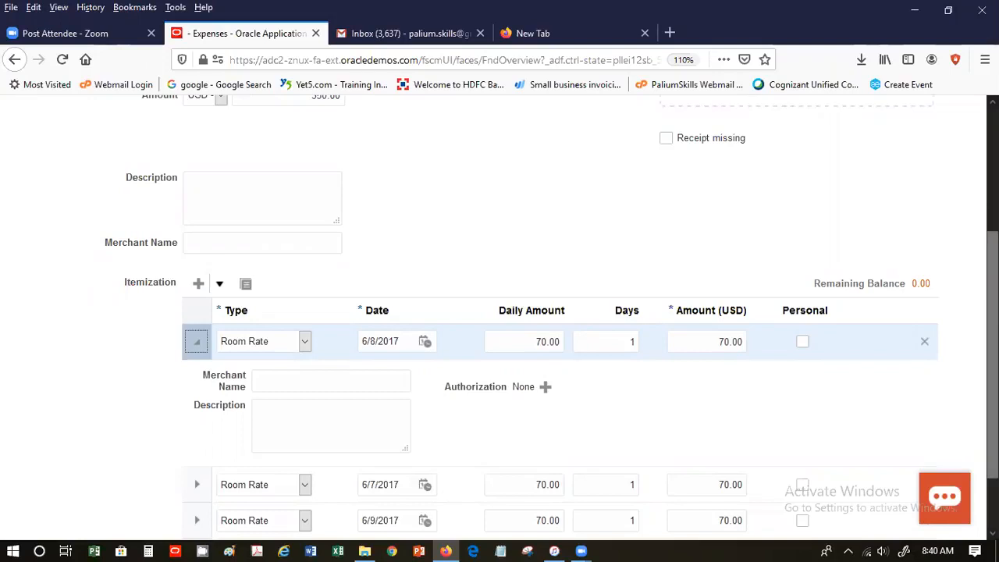
scroll(499, 312, "up", 4)
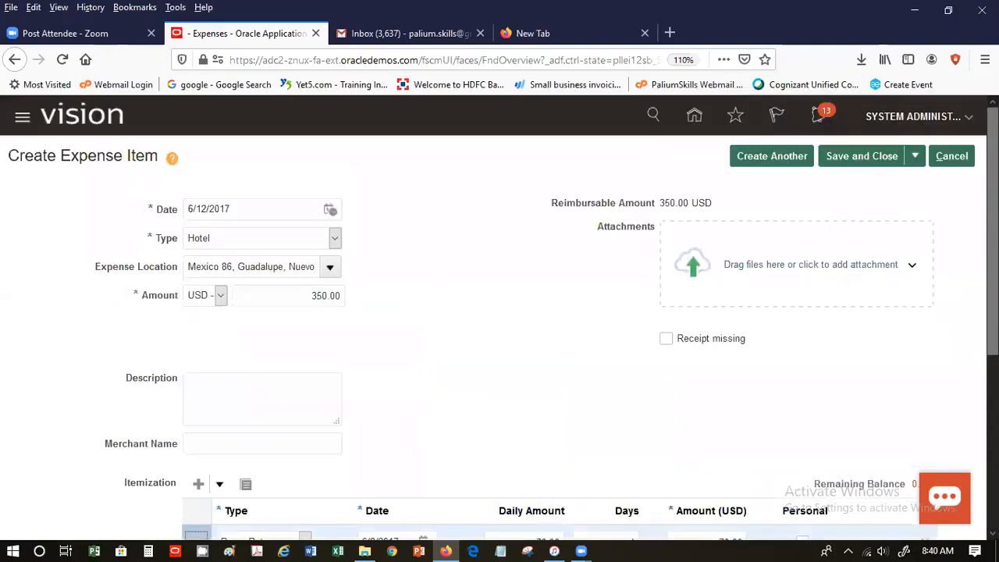
- Save the hotel item, accept the expense policies, and submit the 835.00 USD Weekly Travel report
left_click(874, 159)
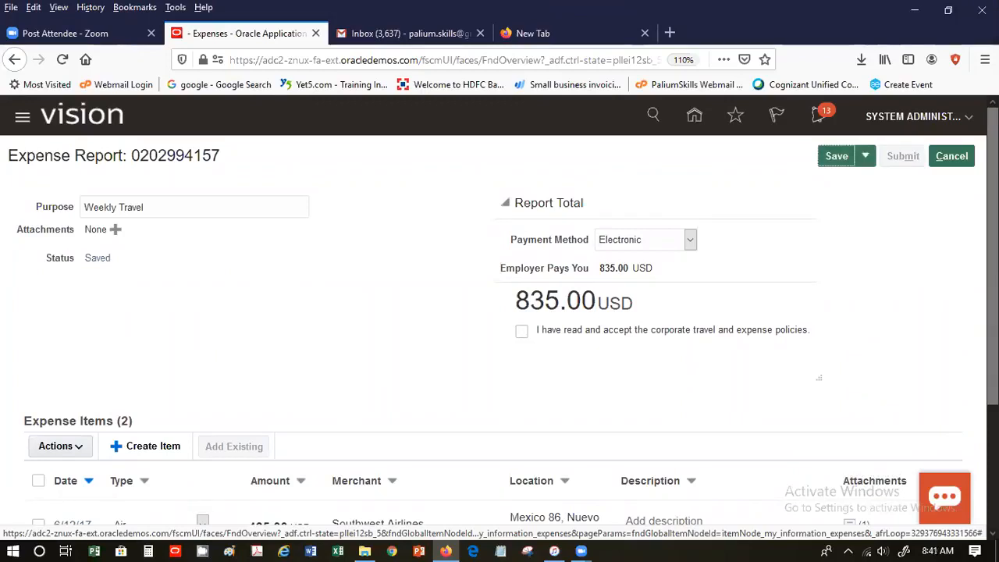
scroll(499, 312, "down", 3)
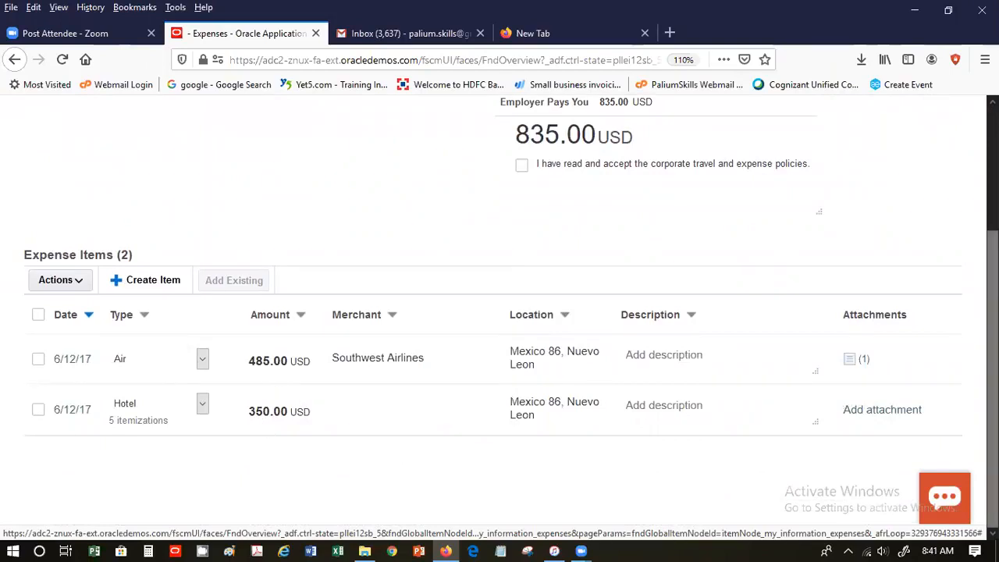
scroll(635, 373, "up", 3)
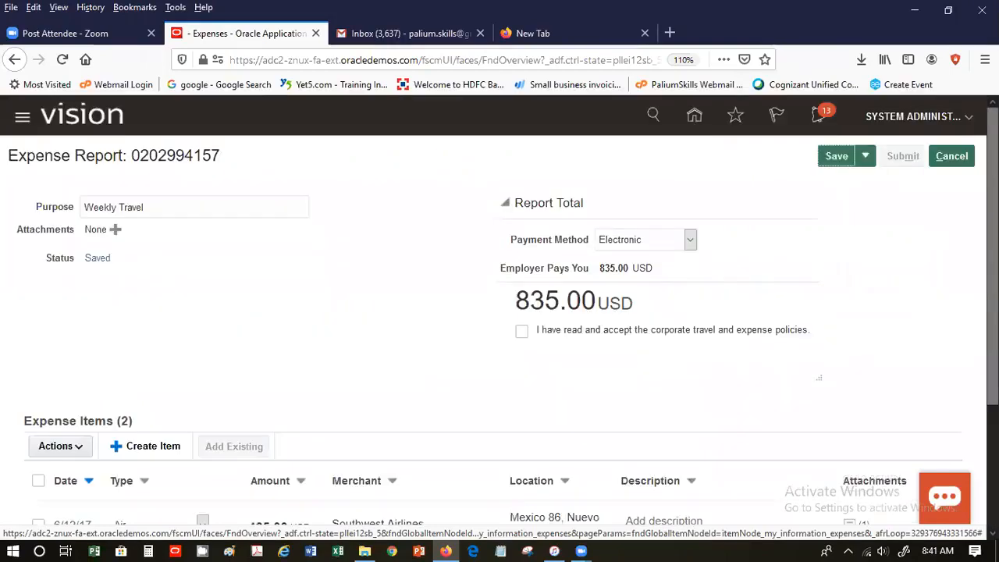
left_click(521, 333)
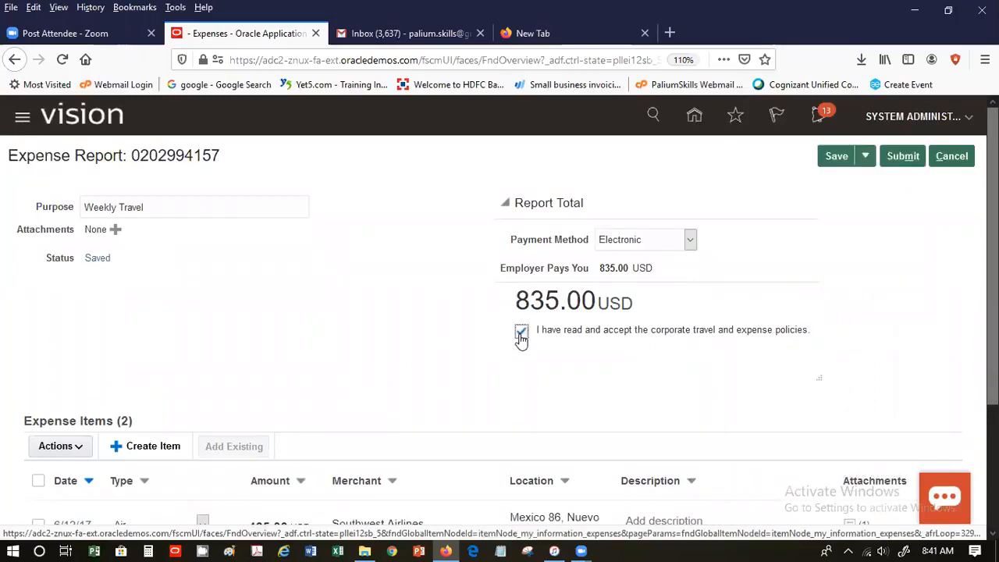
left_click(902, 157)
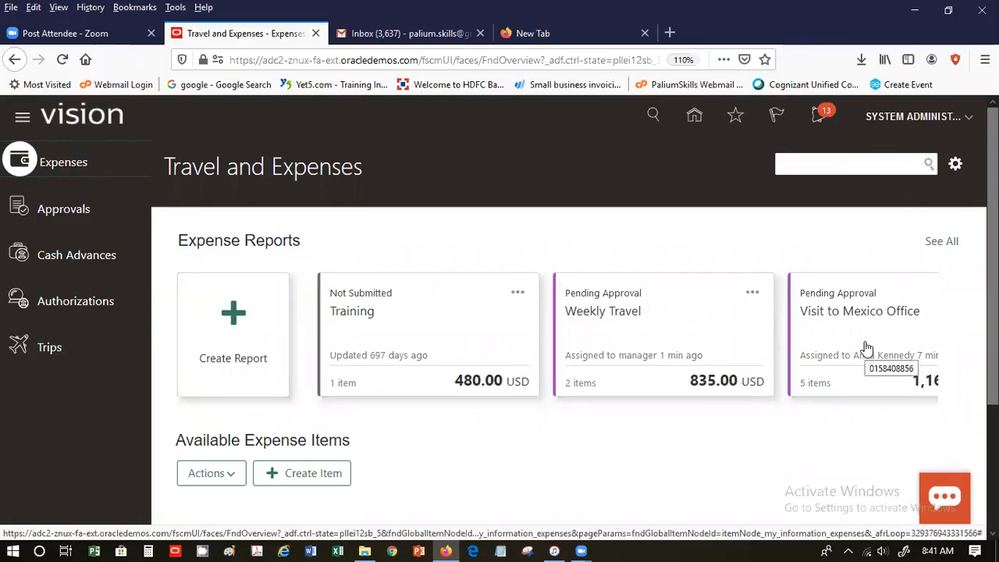
- Browse Approvals and Authorizations, return to Cash Advances, and begin a new cash advance request
left_click(964, 127)
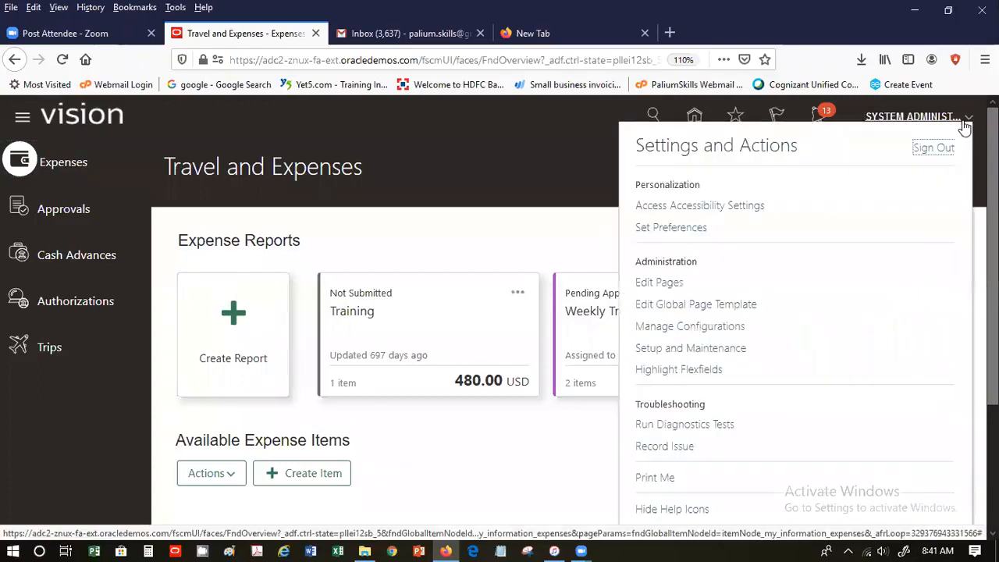
left_click(485, 171)
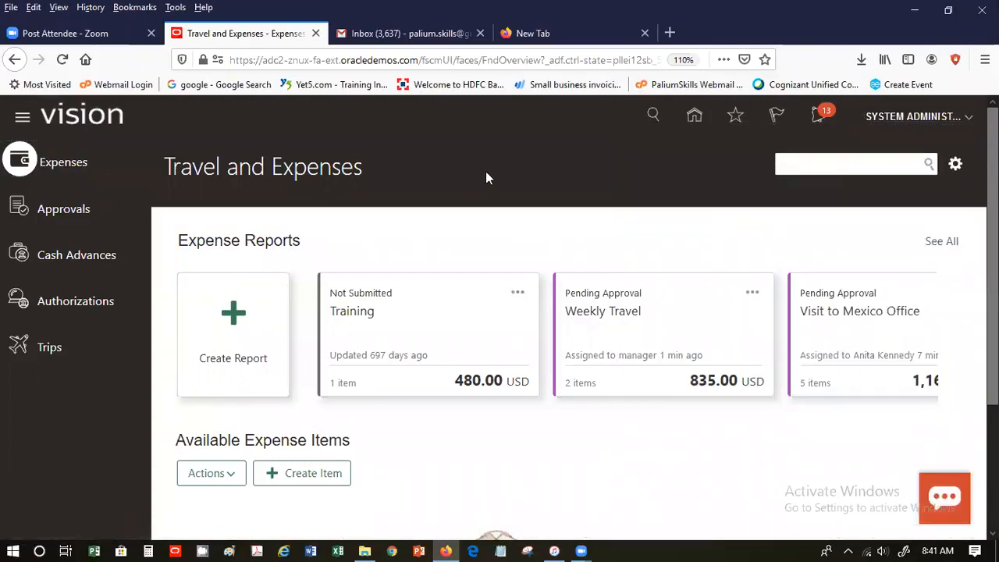
left_click(70, 209)
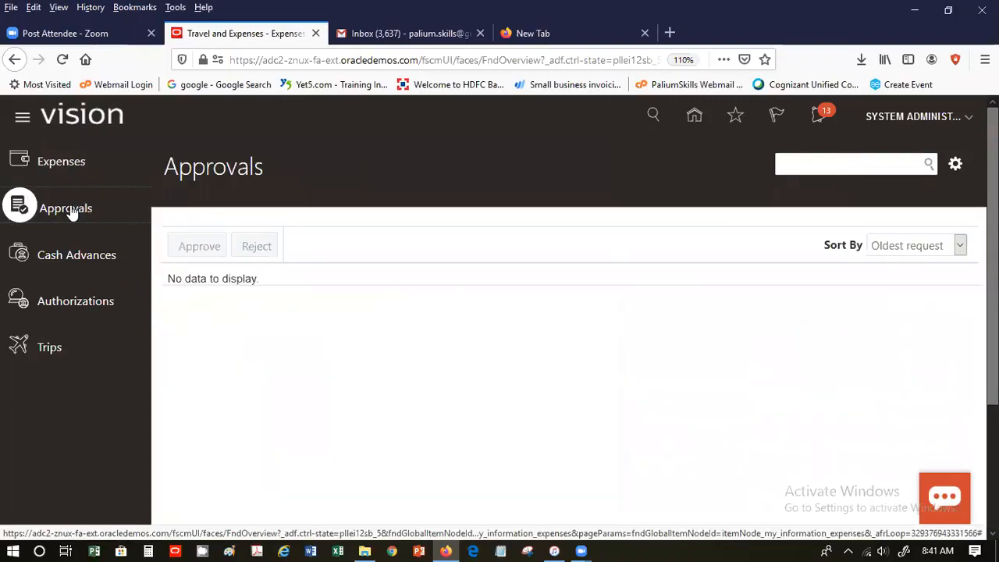
left_click(104, 257)
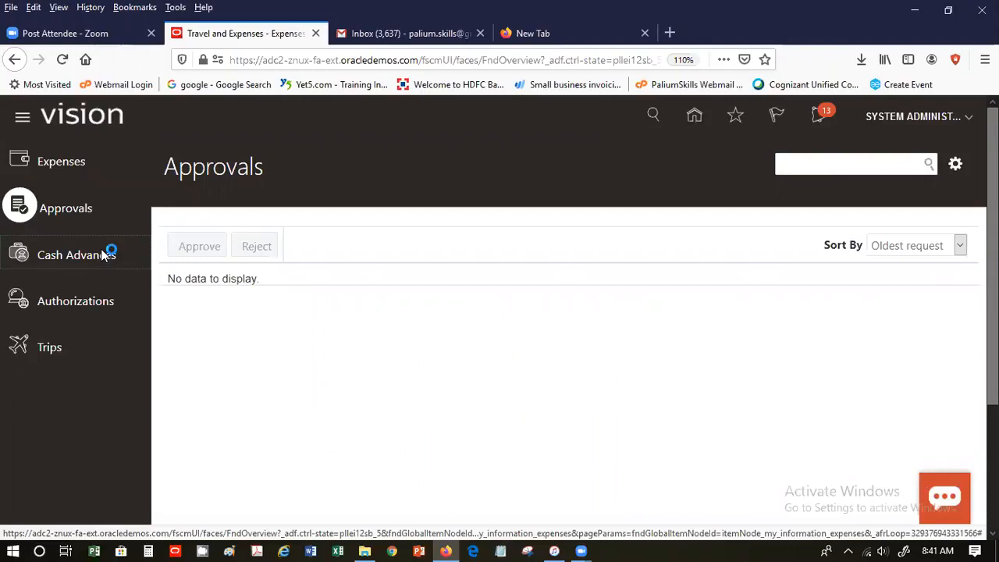
left_click(99, 302)
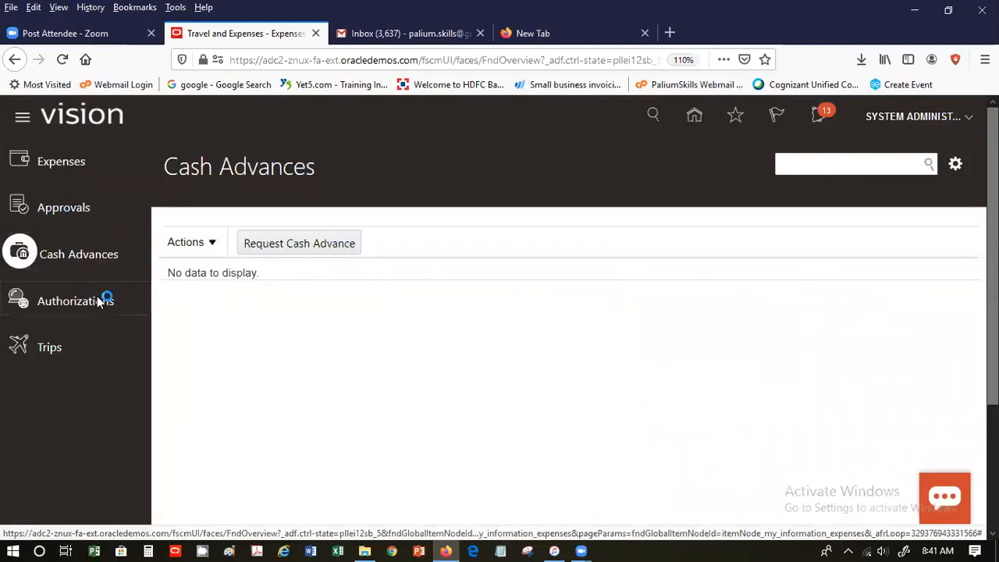
left_click(91, 248)
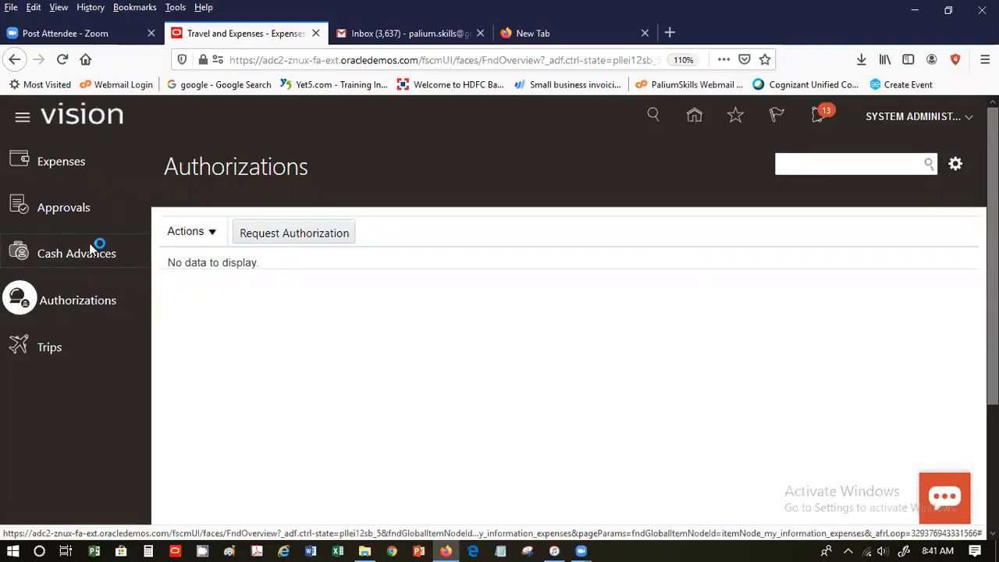
left_click(327, 236)
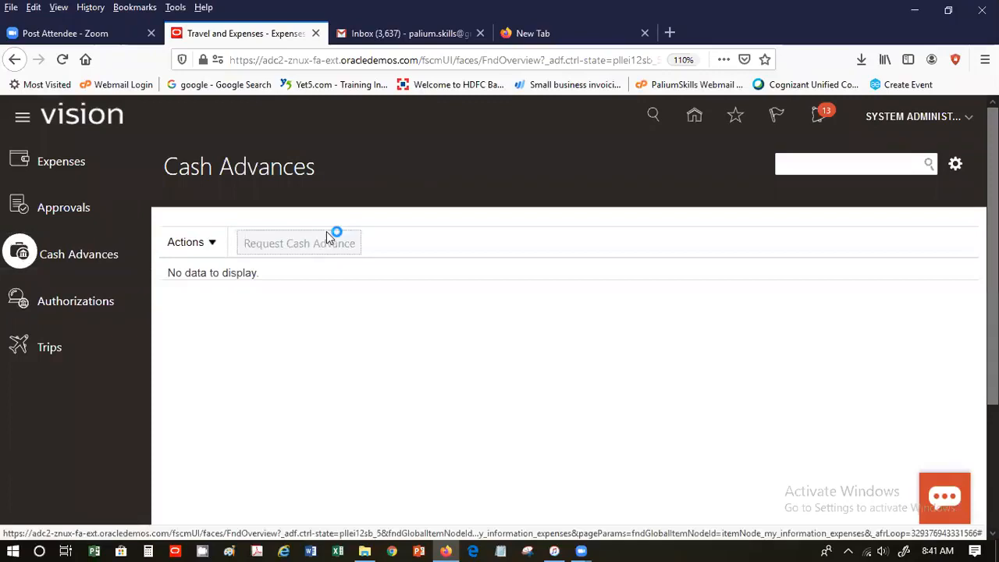
- Enter a 1000 advance amount with the purpose 'Trip Advance'
left_click(173, 222)
type("1000")
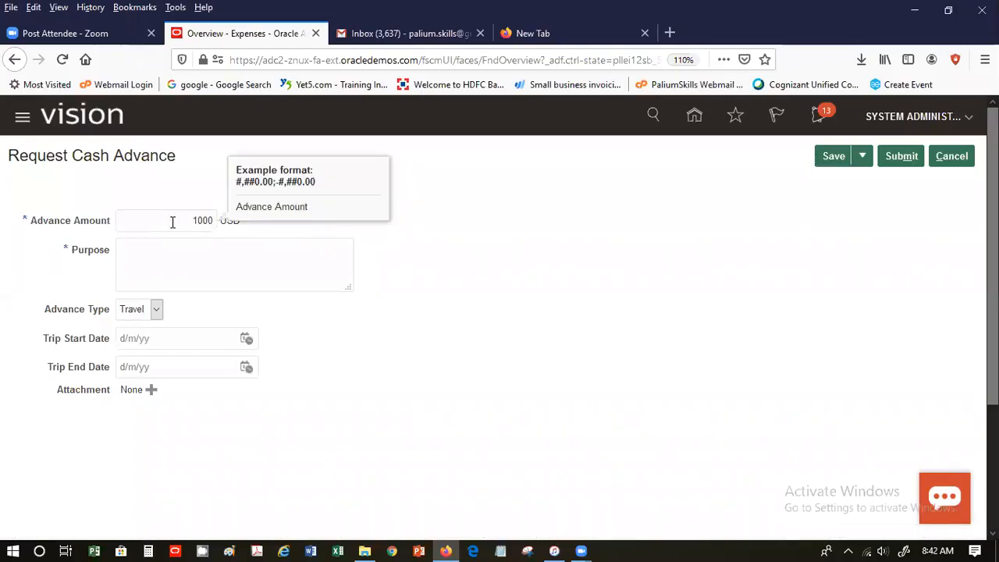
key("Tab")
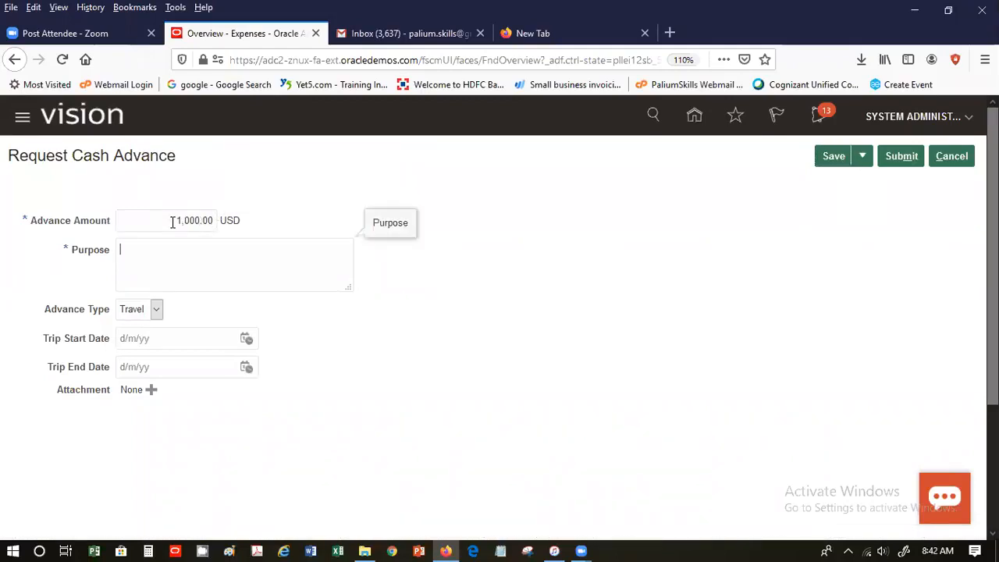
type("Trip Advance")
key("Tab")
- Set the trip dates 15/6/20 to 22/6/20 and submit the cash advance
left_click(152, 333)
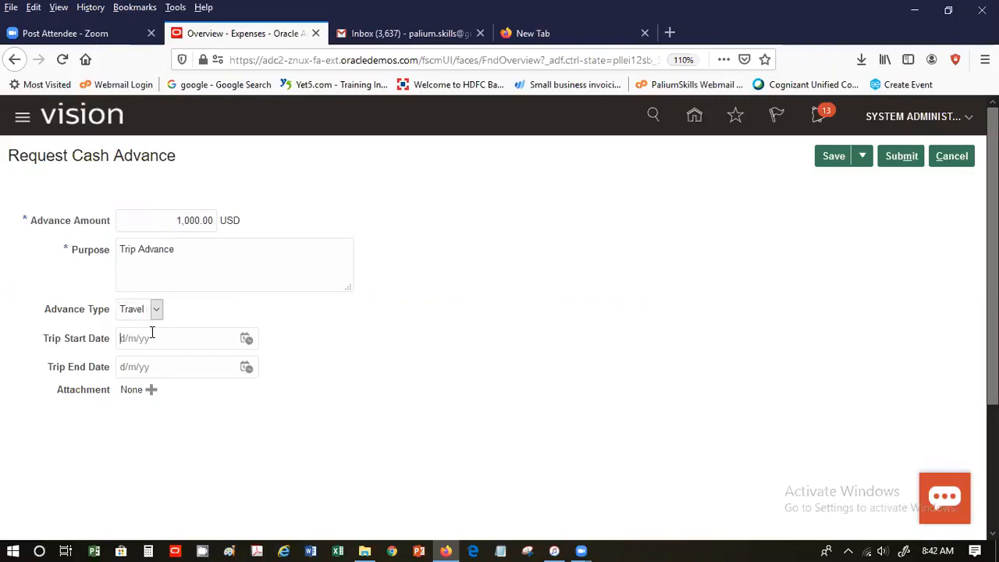
left_click(246, 340)
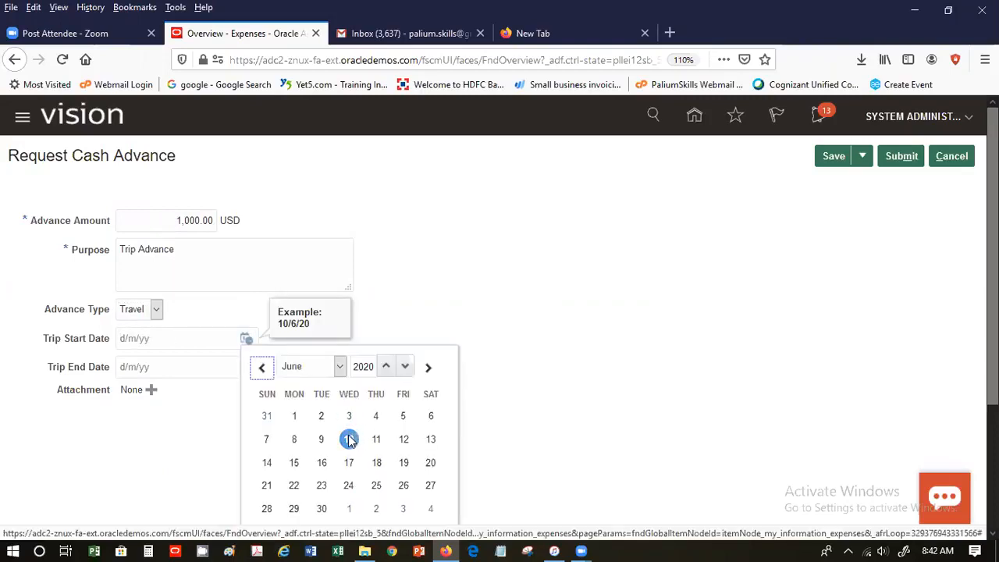
left_click(294, 462)
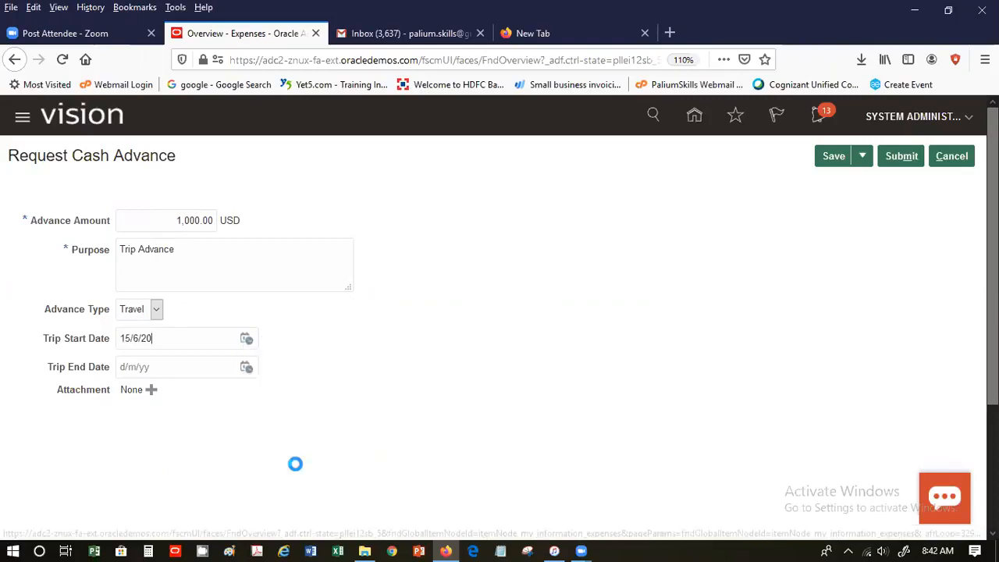
left_click(238, 369)
left_click(246, 368)
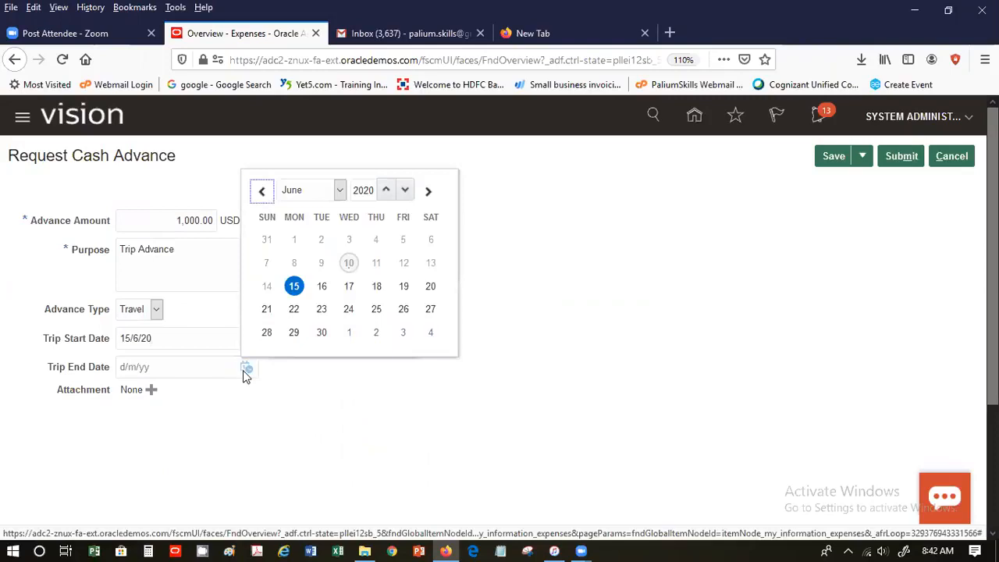
left_click(292, 310)
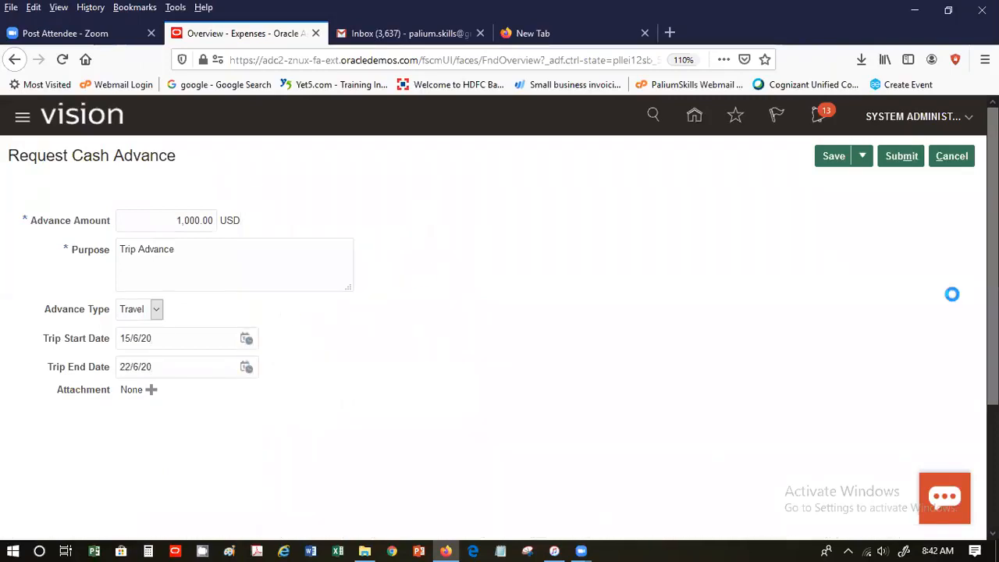
left_click(903, 157)
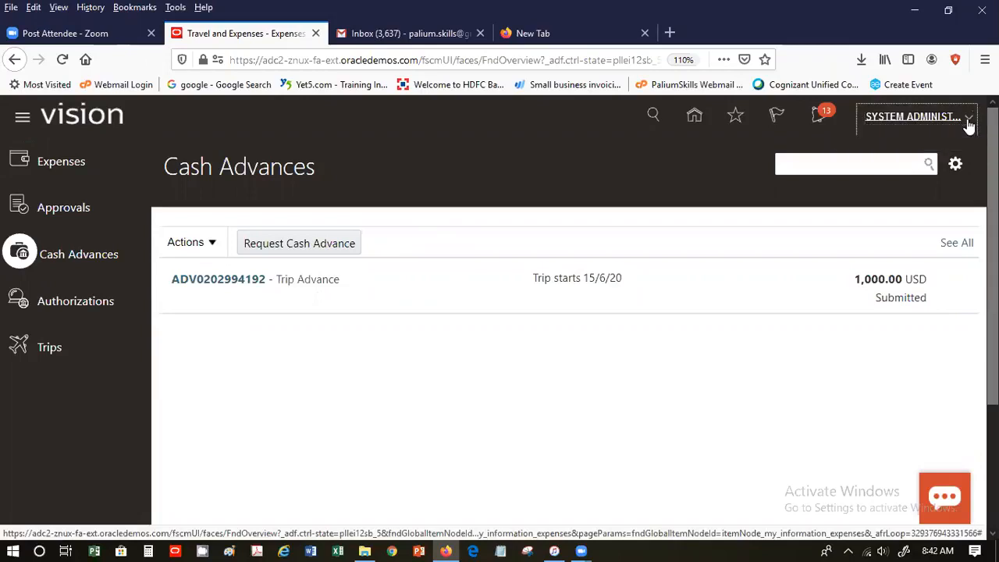
- Sign out of the current administrator session and confirm
left_click(967, 124)
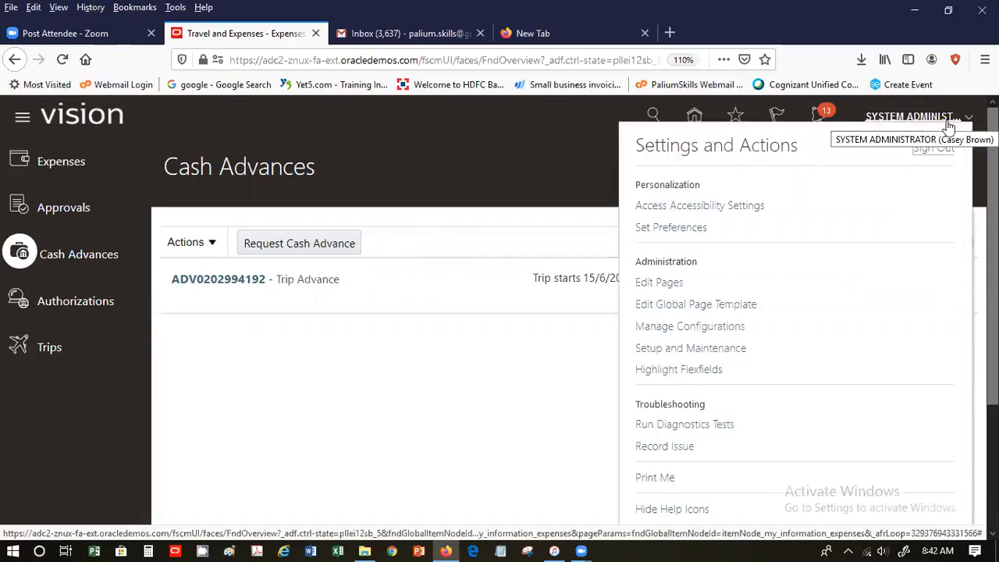
left_click(937, 147)
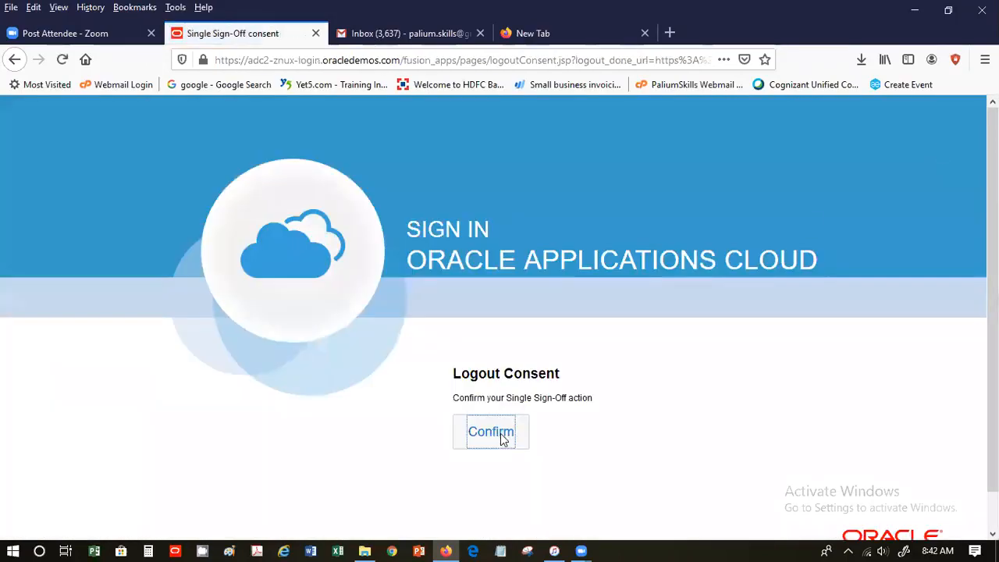
left_click(501, 435)
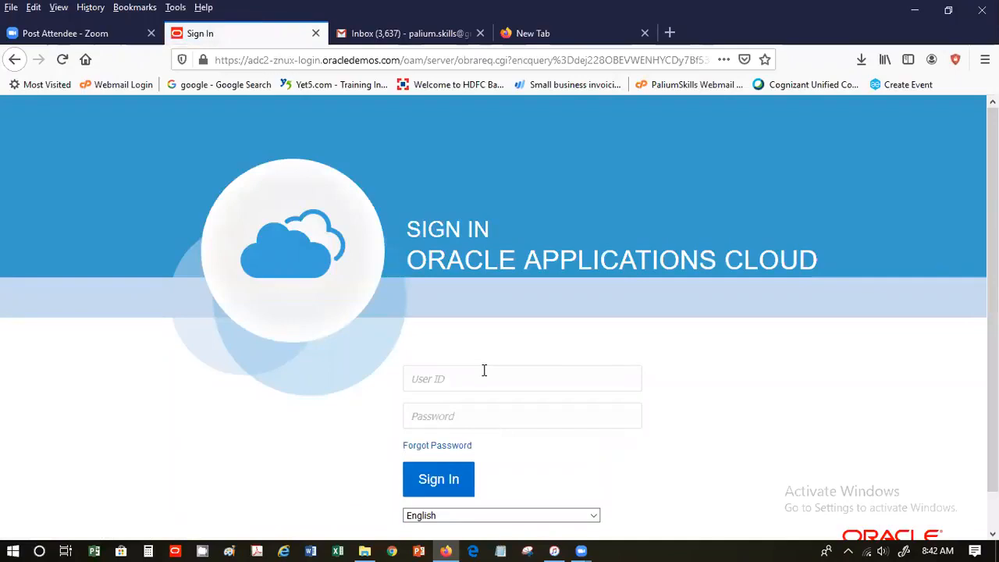
- Sign in with the approver's user ID and saved password, then save the login in the browser
left_click(484, 370)
left_click(483, 369)
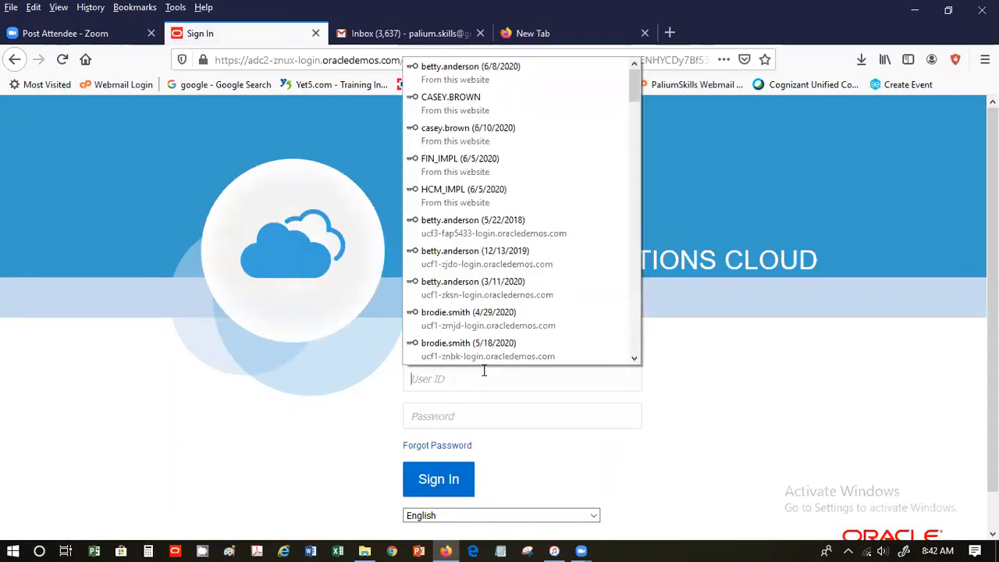
left_click(493, 134)
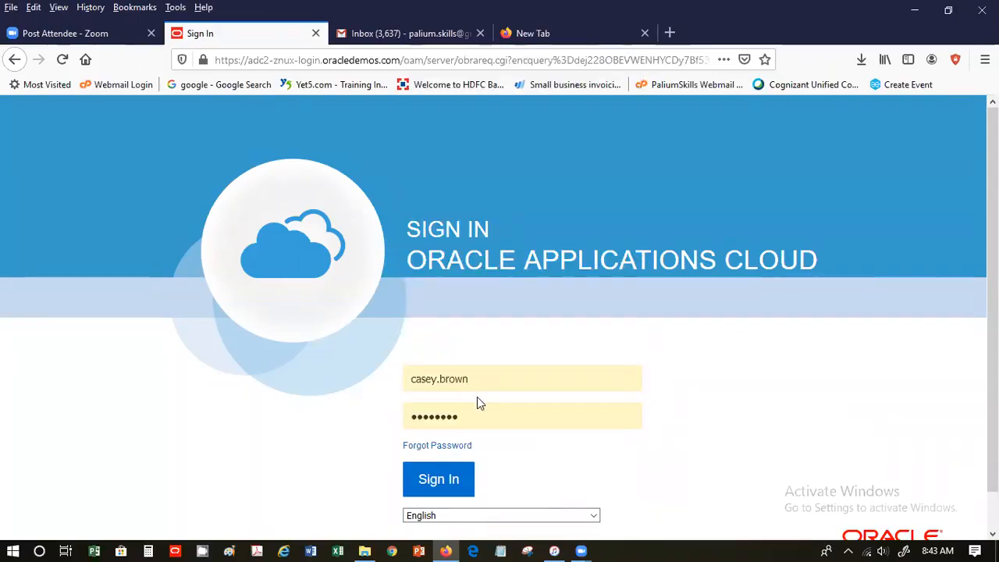
key("ctrl+a")
type("anit")
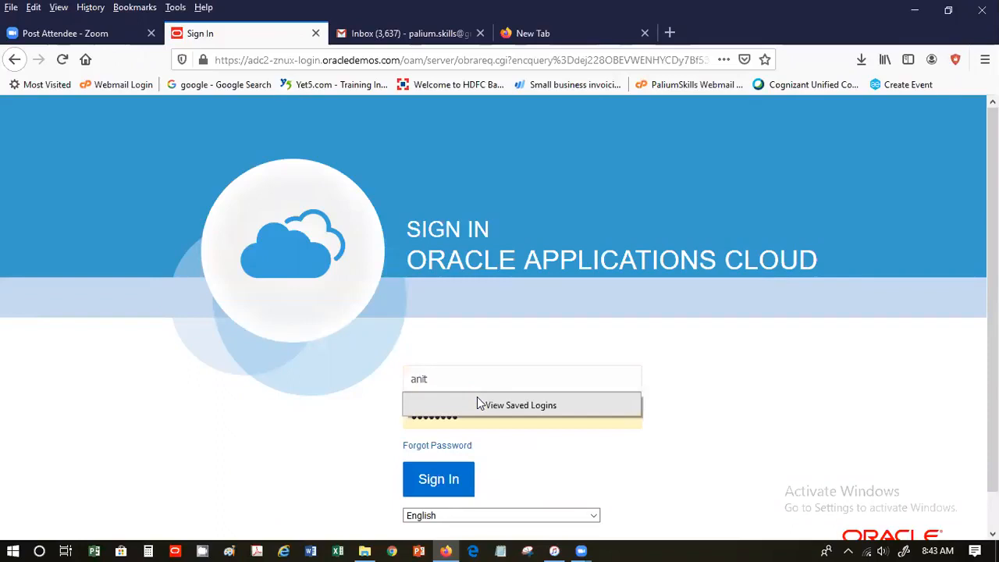
type("a.kennedy")
left_click(592, 297)
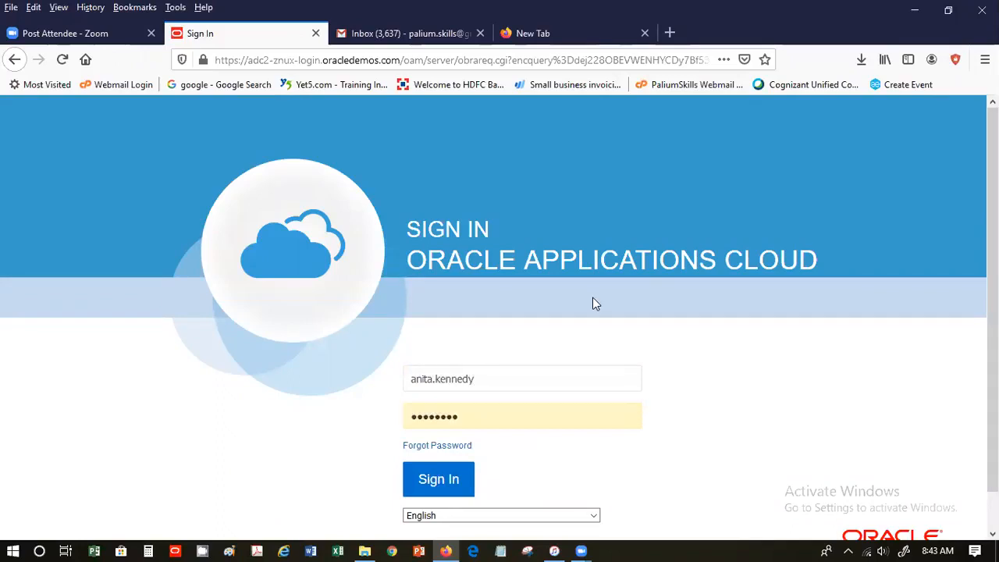
left_click(436, 482)
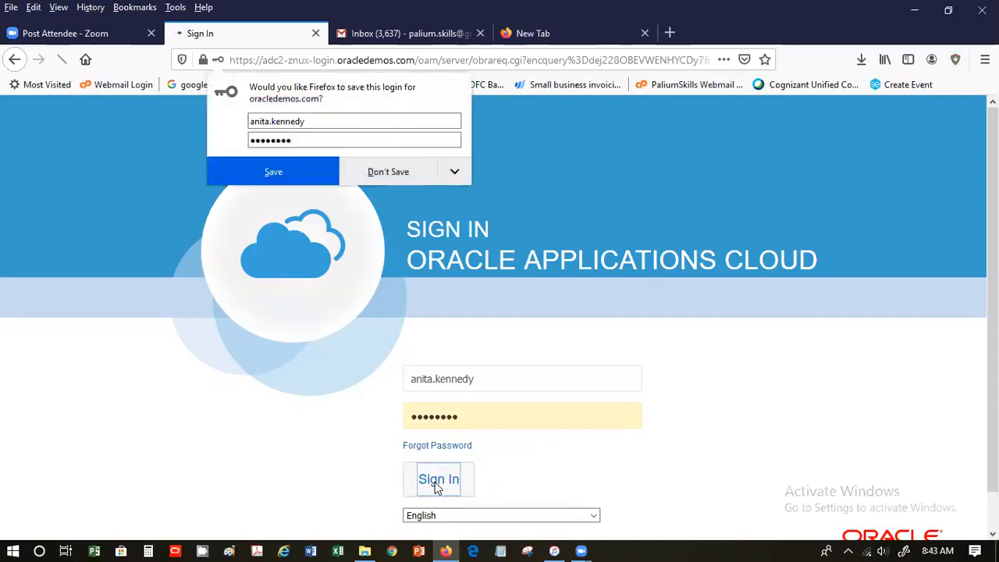
left_click(274, 173)
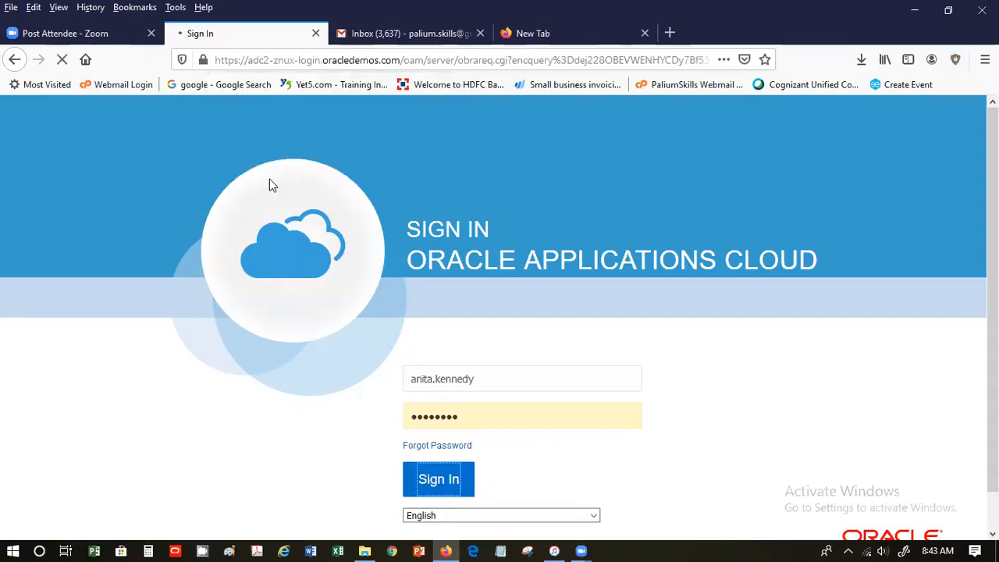
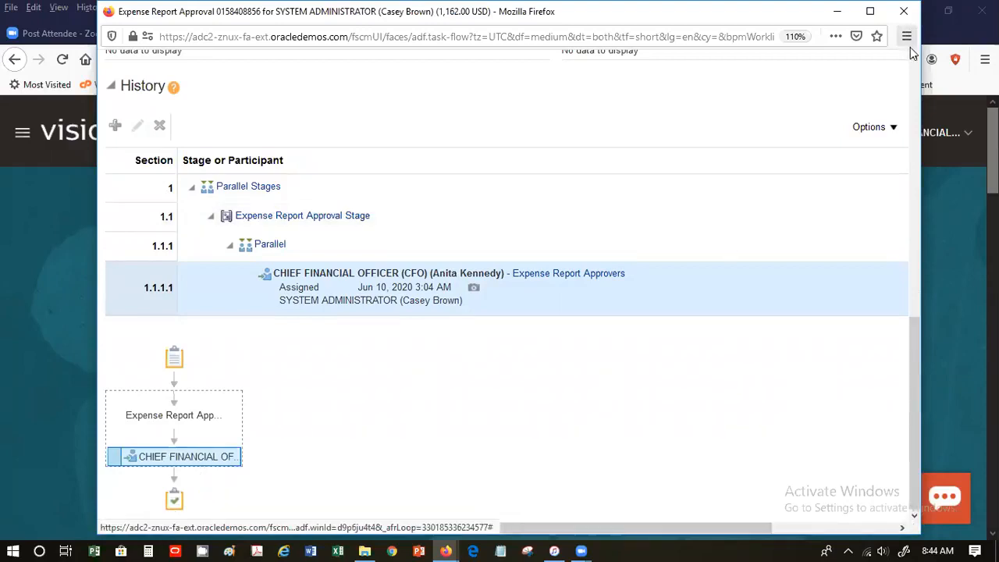
- Return to the top of the 1,162.00 USD Visit to Mexico Office expense report and approve it
scroll(916, 75, "up", 10)
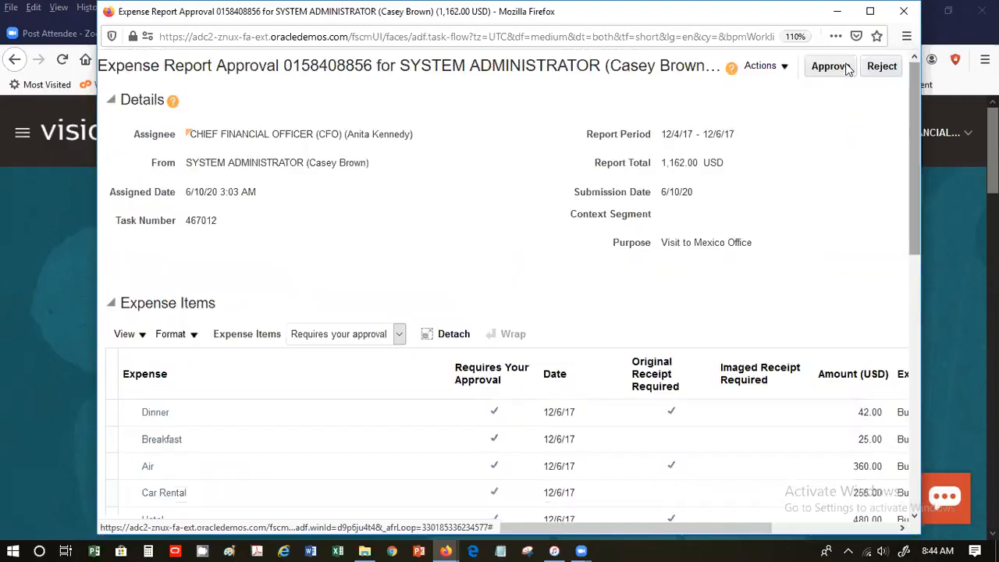
left_click(845, 66)
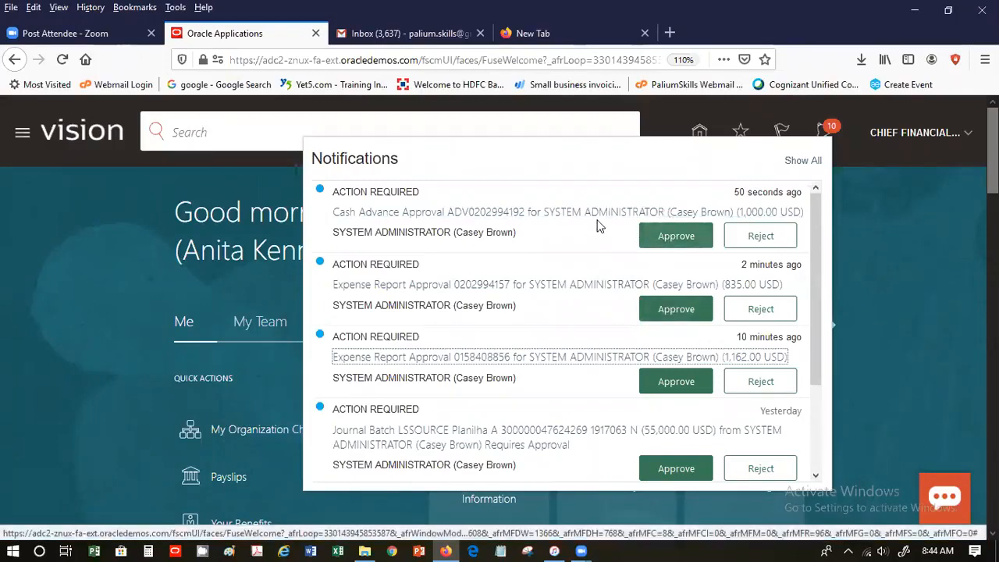
- Open the 835.00 USD Weekly Travel expense report, review its items and history, and approve it
left_click(617, 285)
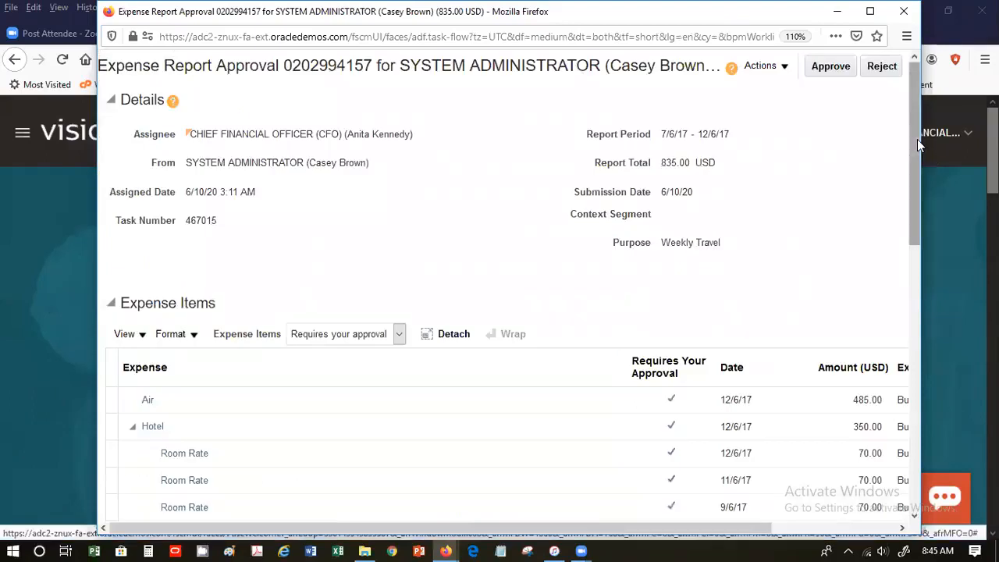
scroll(917, 254, "down", 5)
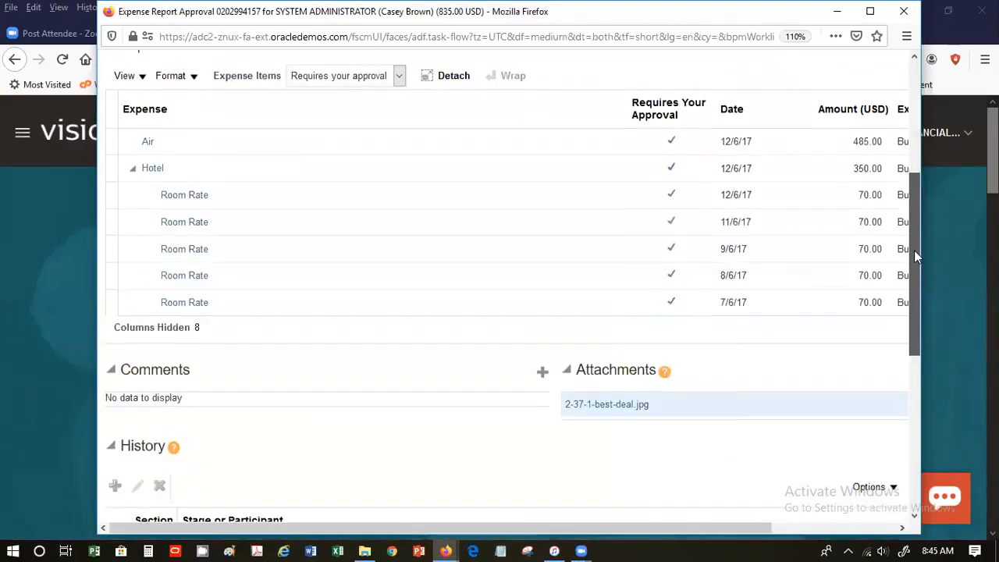
scroll(919, 287, "down", 4)
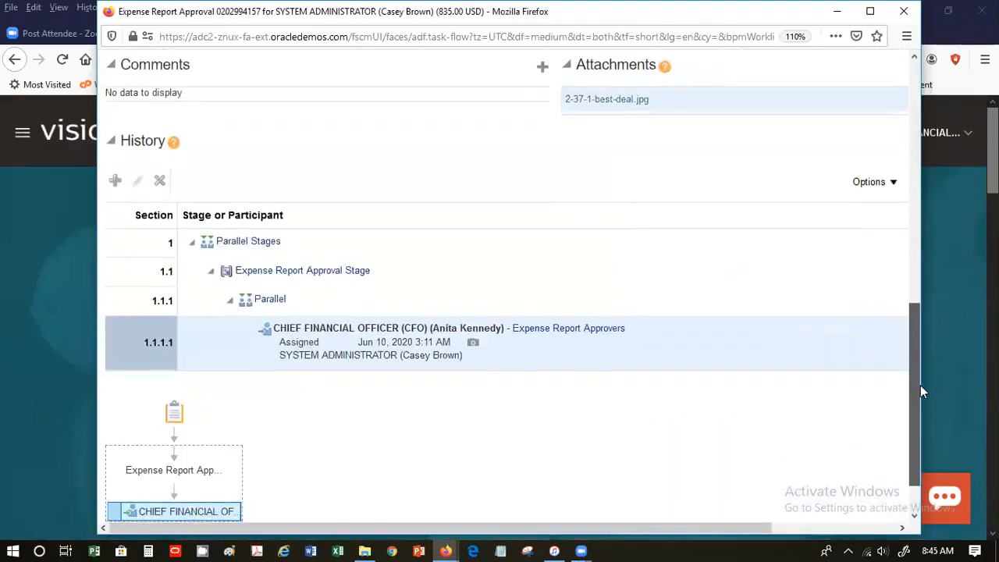
scroll(921, 401, "down", 1)
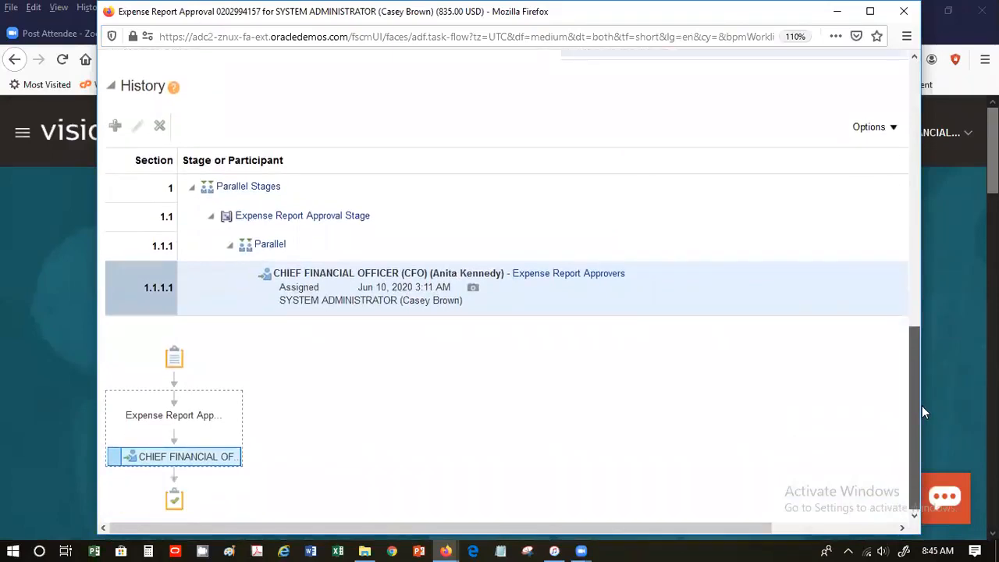
scroll(909, 312, "up", 2)
scroll(901, 239, "up", 10)
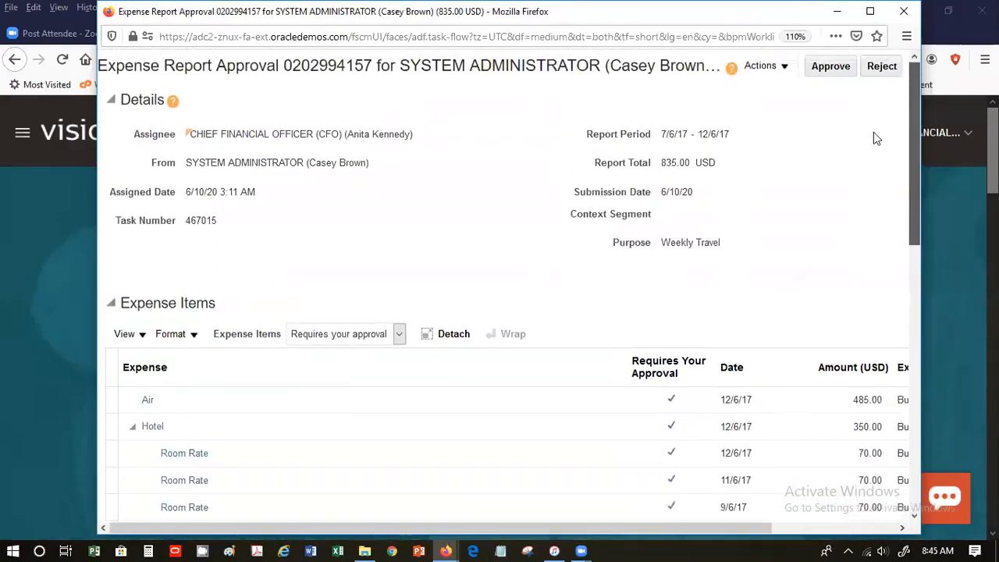
left_click(833, 66)
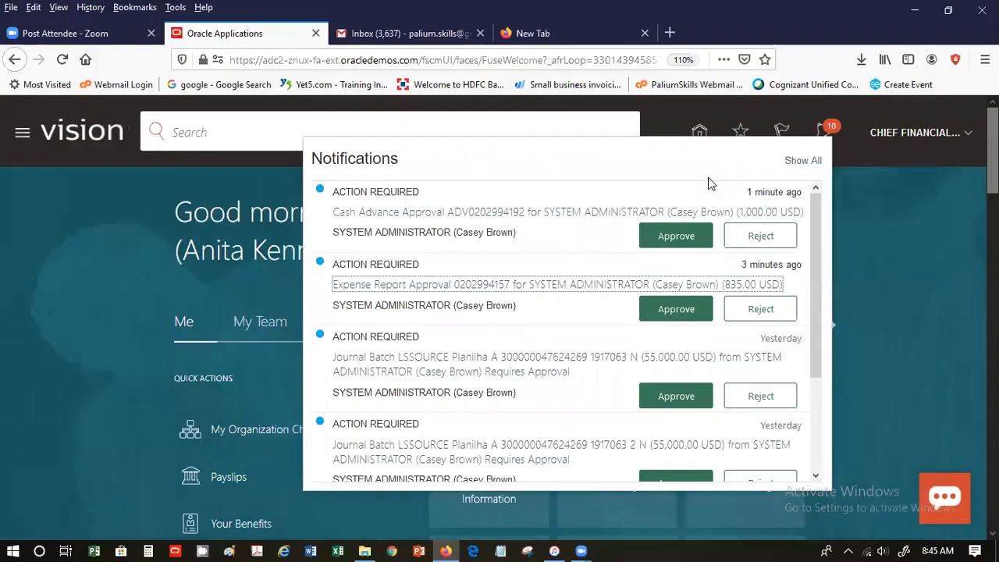
- Approve the 1,000.00 USD Trip Advance cash advance request and dismiss the notifications list
left_click(600, 211)
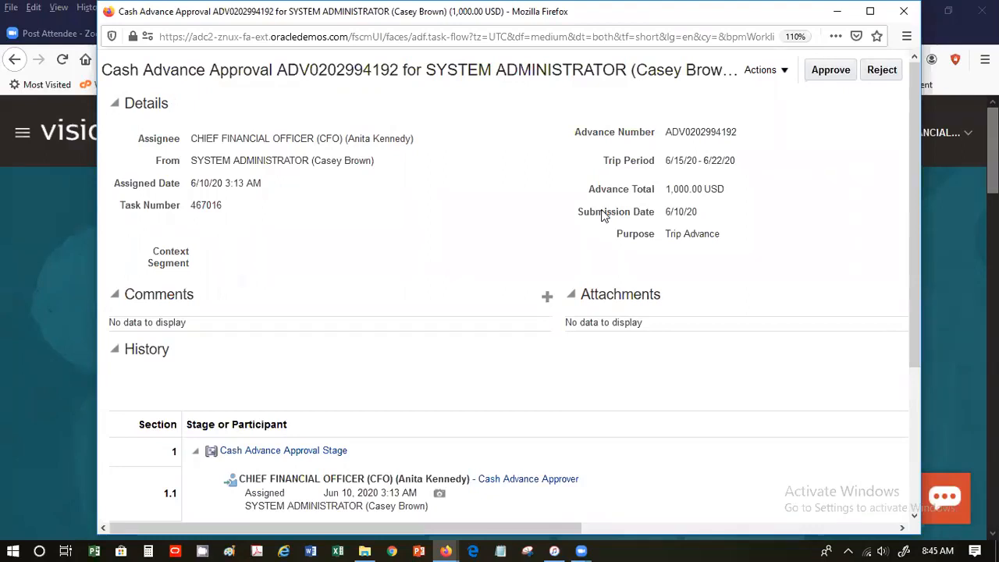
left_click(829, 71)
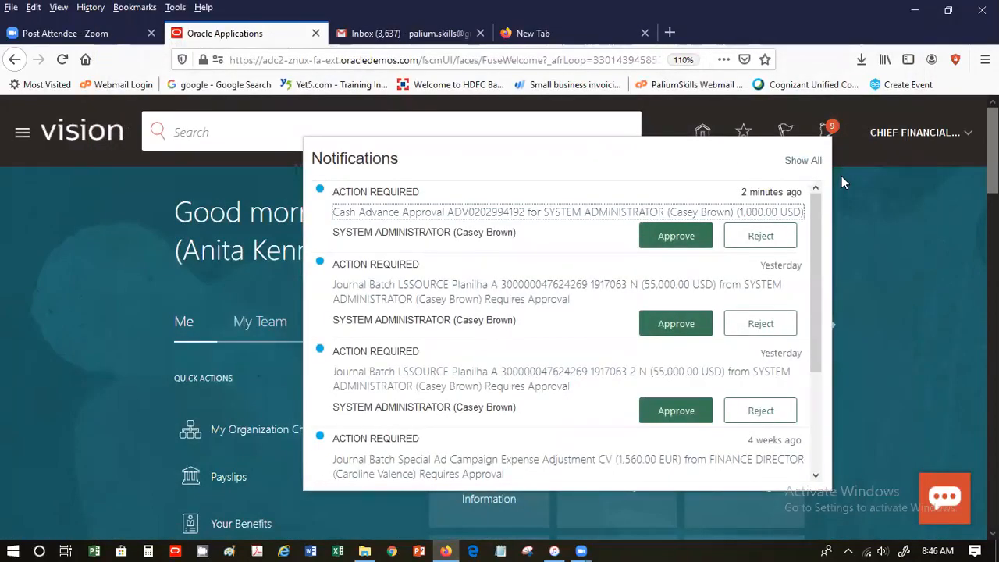
left_click(841, 182)
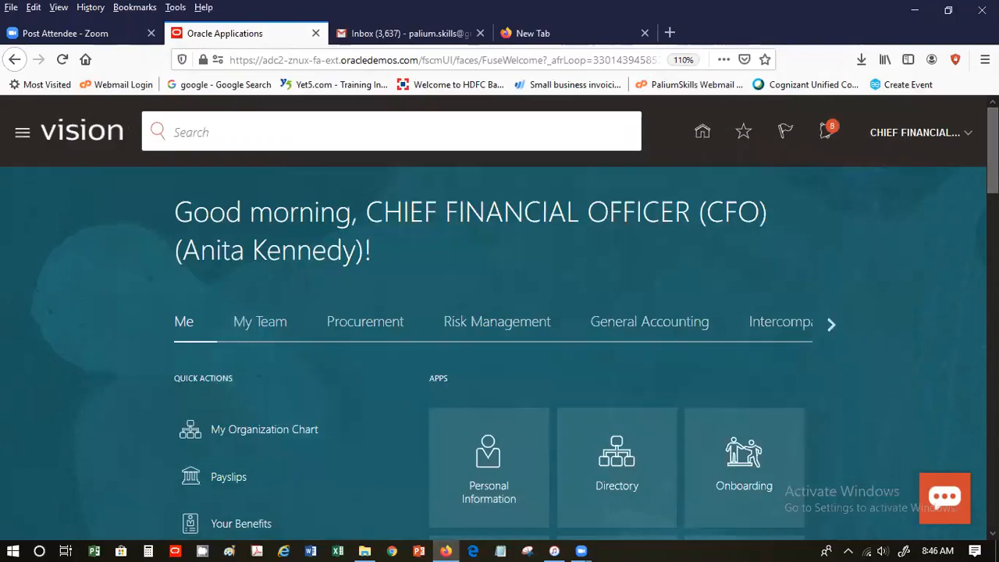
- Check the notifications, then sign out of the chief financial officer's session from the user menu
left_click(819, 133)
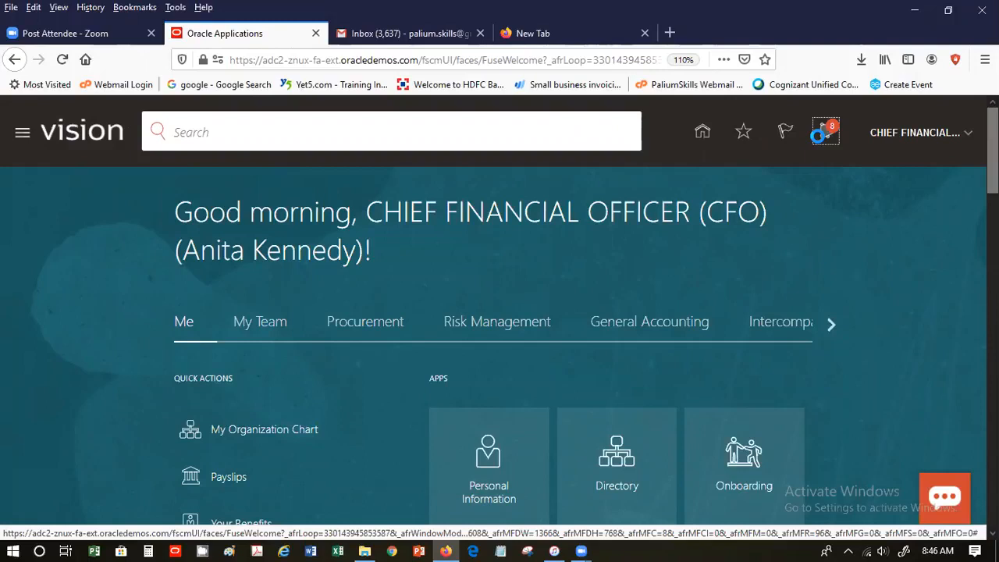
left_click(819, 135)
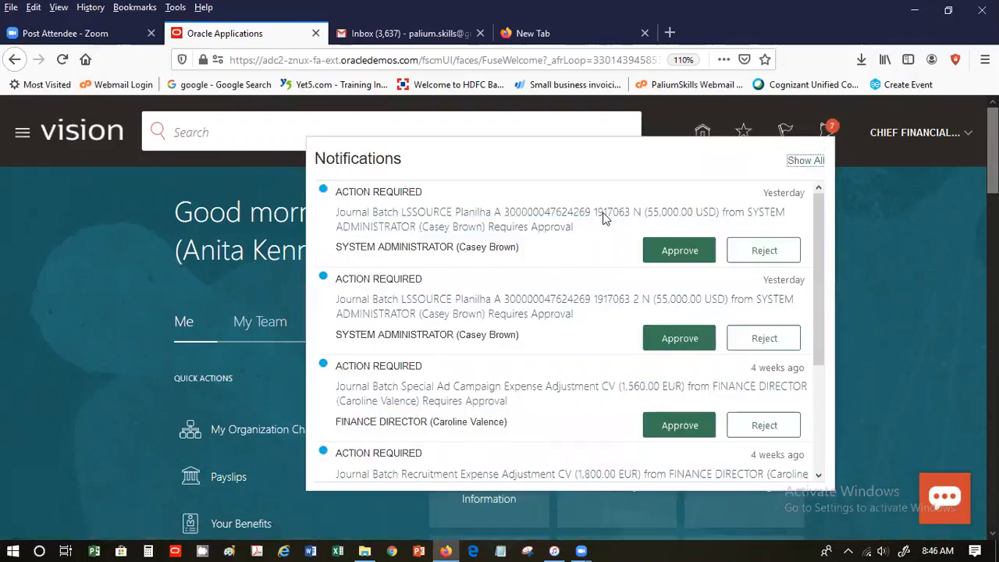
left_click(870, 277)
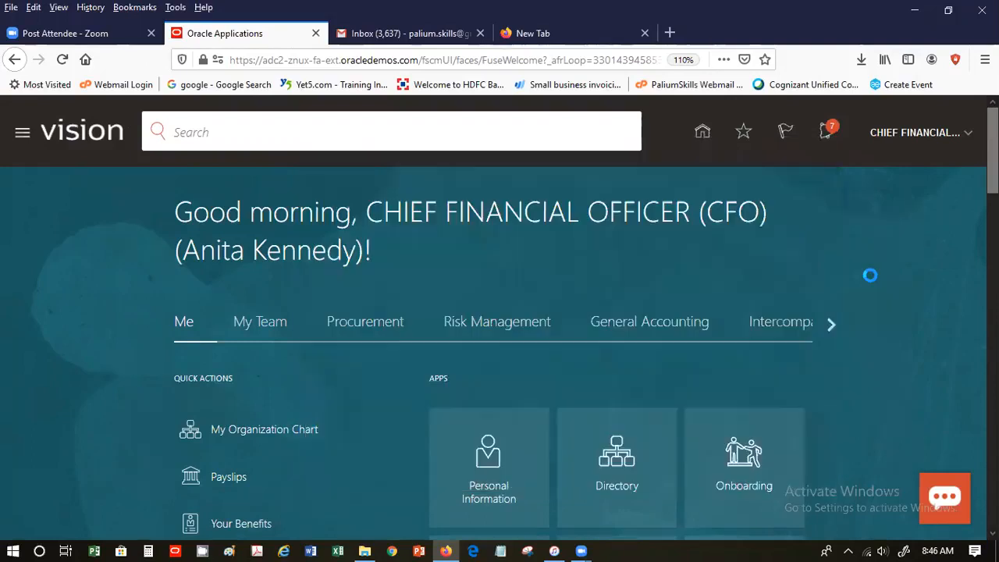
left_click(964, 141)
left_click(941, 165)
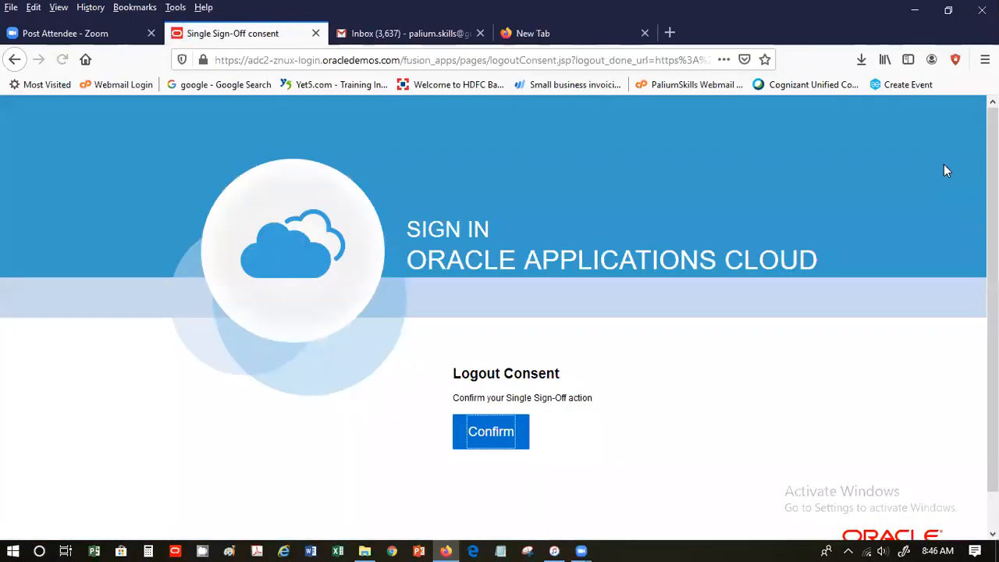
- Confirm the logout and sign back in using the saved implementation user login
left_click(490, 444)
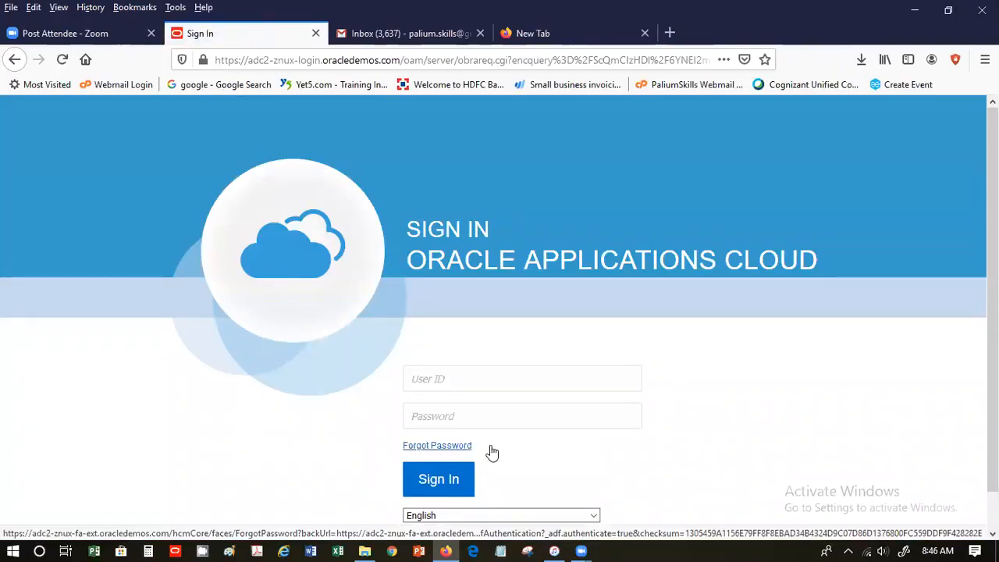
left_click(469, 380)
left_click(465, 199)
left_click(436, 478)
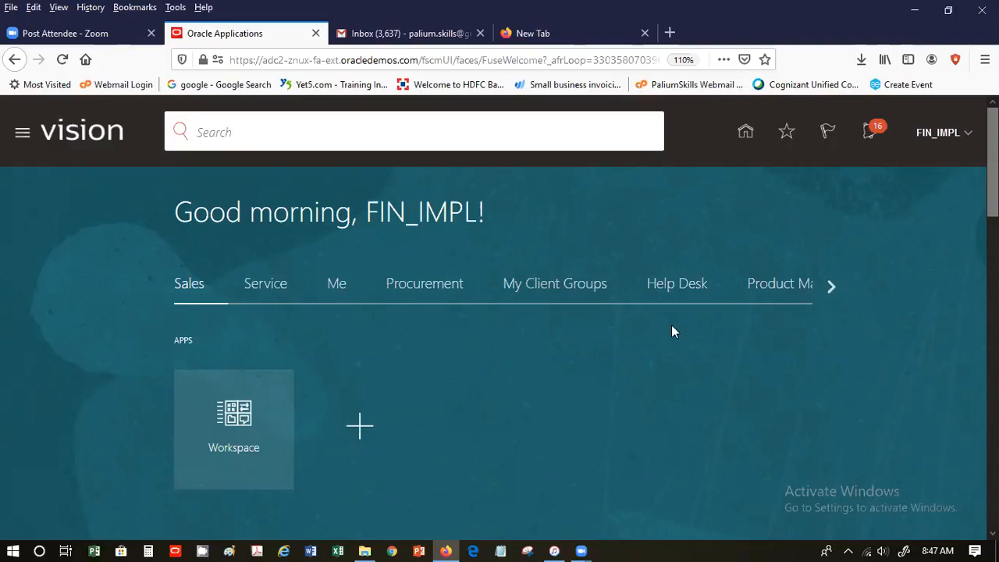
- Scroll the home page category tabs to Expenses and open the Auditing app
left_click(832, 286)
left_click(831, 286)
left_click(831, 283)
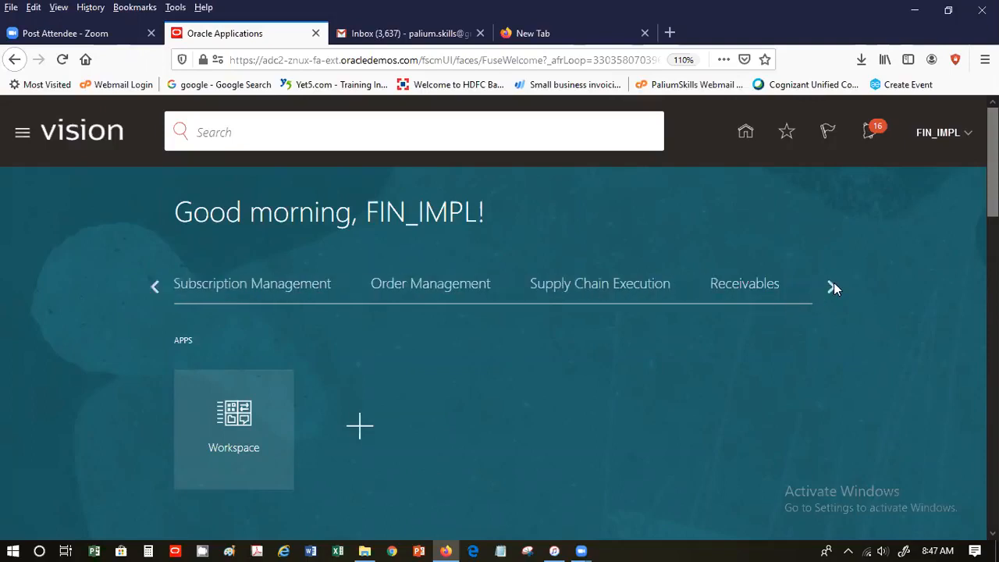
left_click(832, 285)
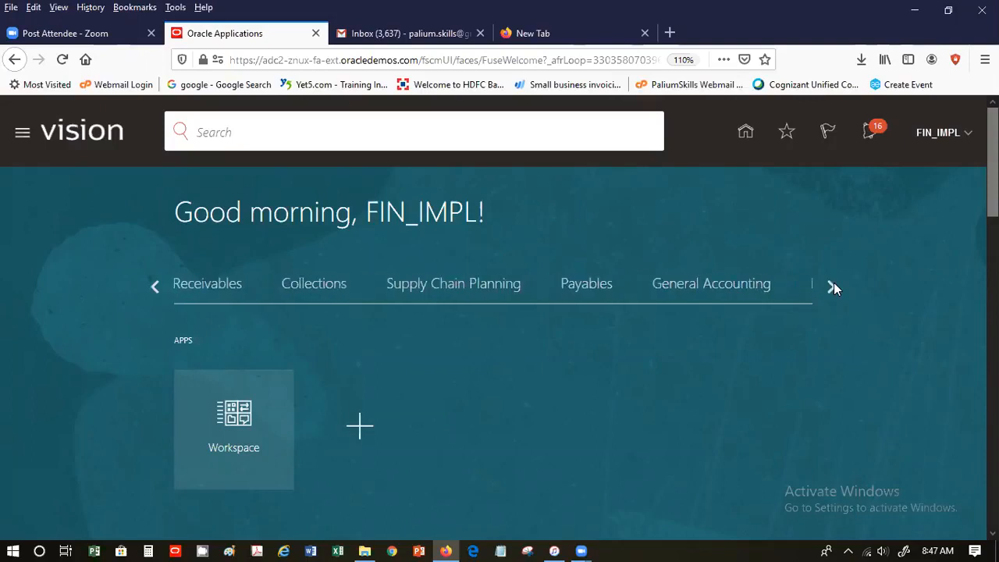
left_click(831, 285)
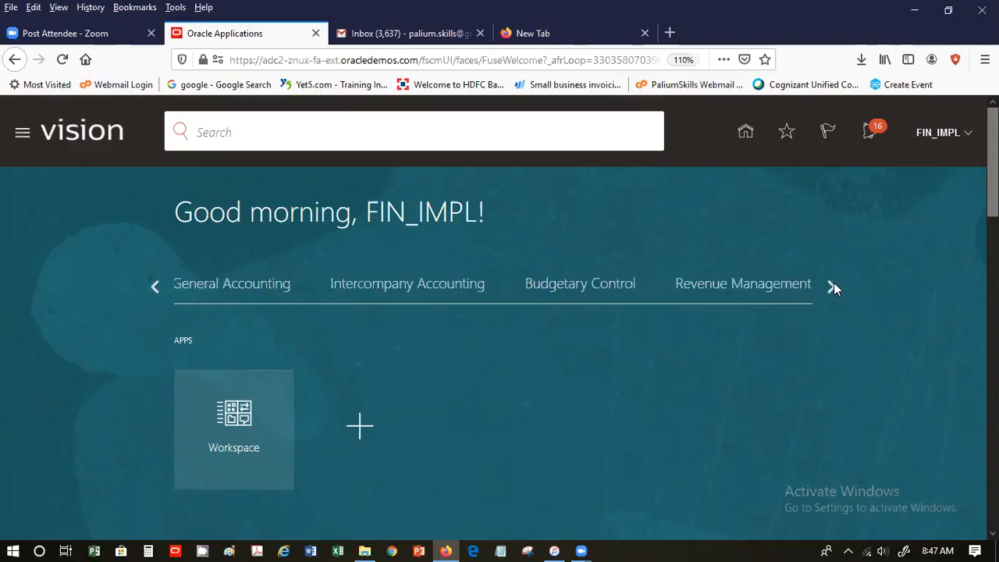
left_click(832, 285)
left_click(647, 283)
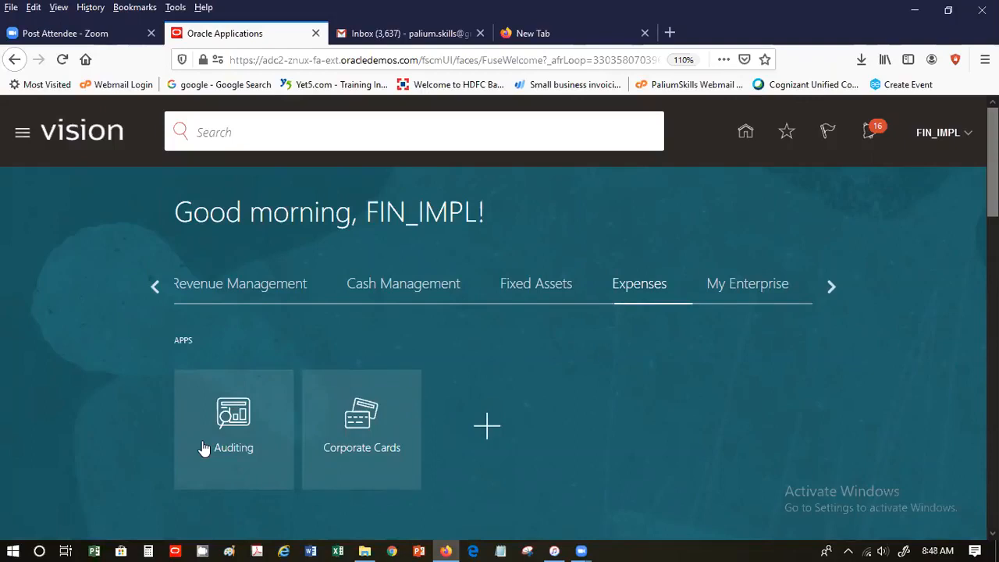
left_click(203, 447)
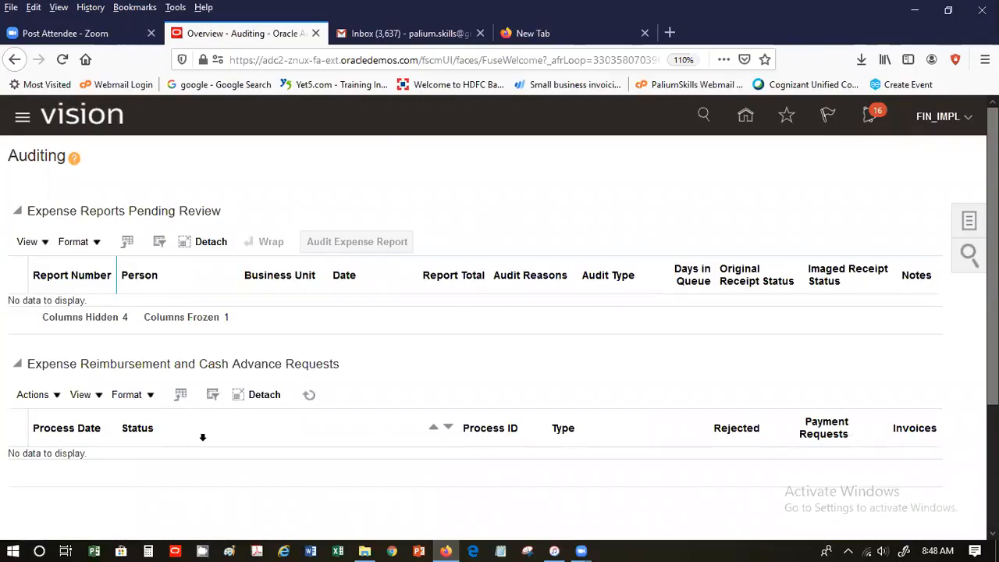
- Refresh the reimbursement and cash advance requests, then open Manage Cash Advances from Tasks
left_click(968, 222)
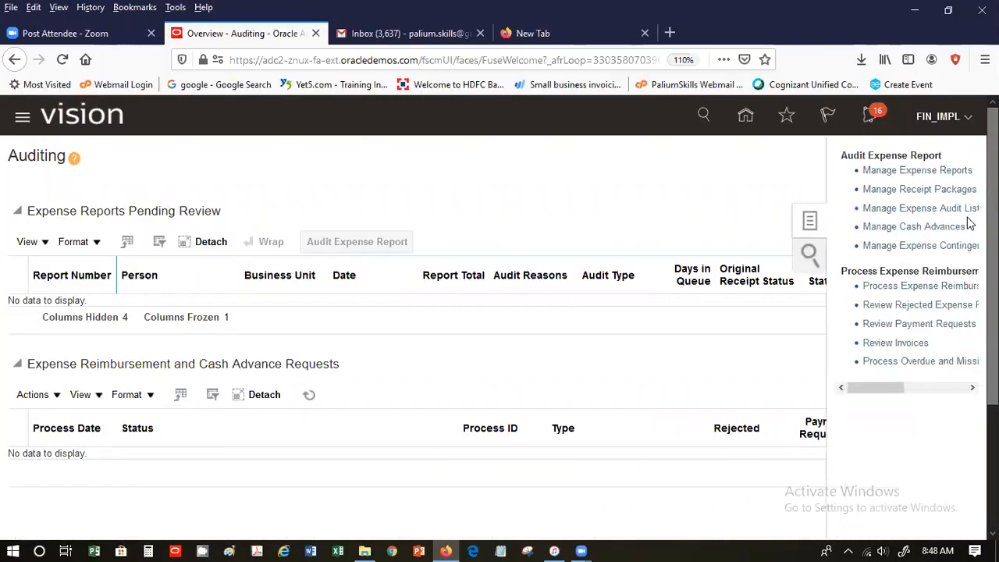
left_click(386, 364)
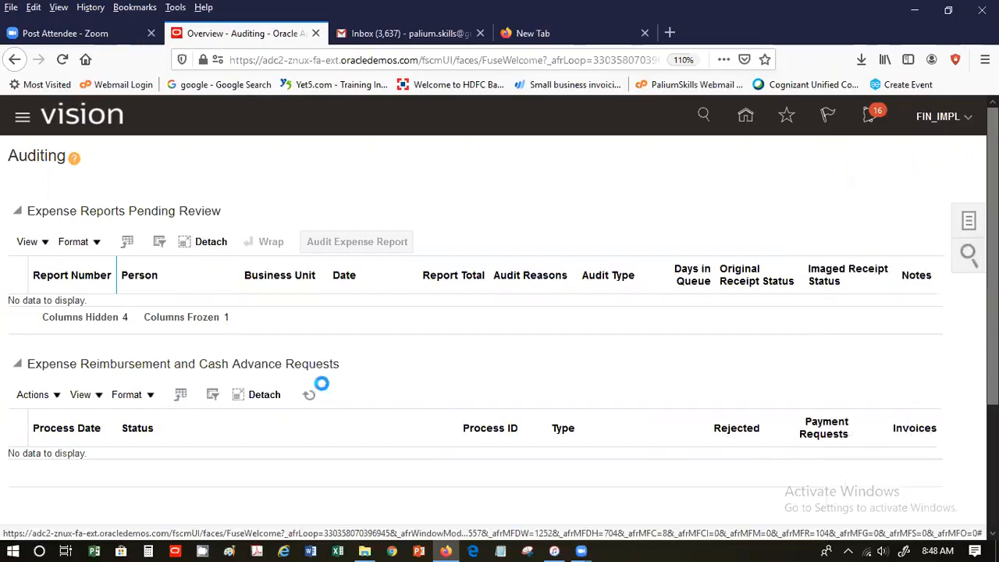
left_click(309, 394)
left_click(968, 222)
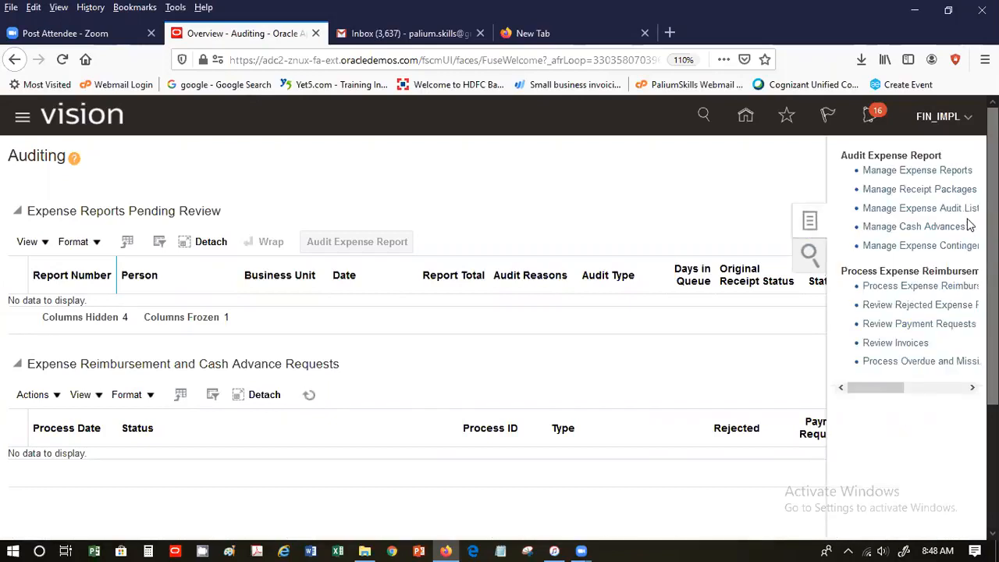
left_click(943, 226)
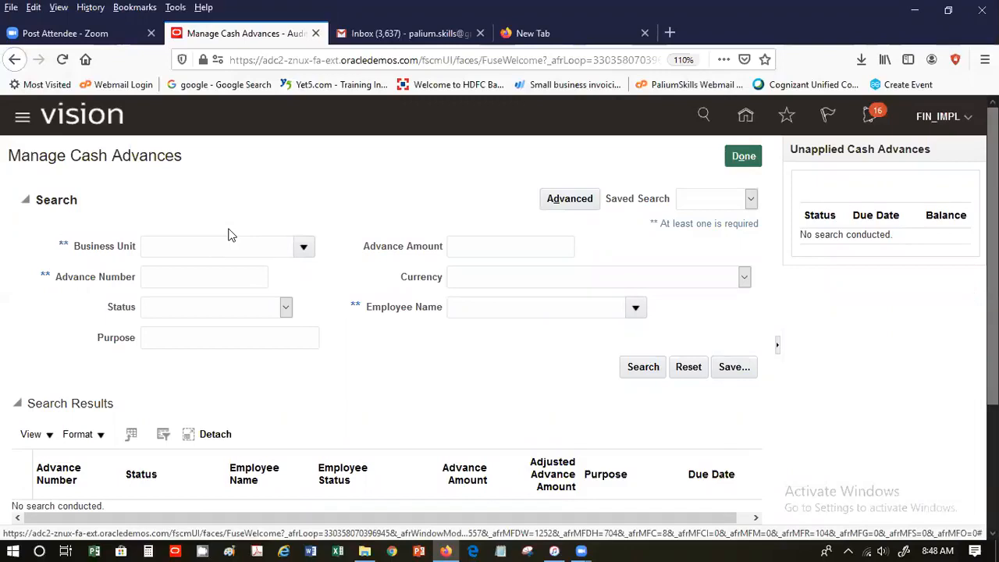
- Search cash advances with Status set to Applied, then clear the Status filter to blank
left_click(286, 307)
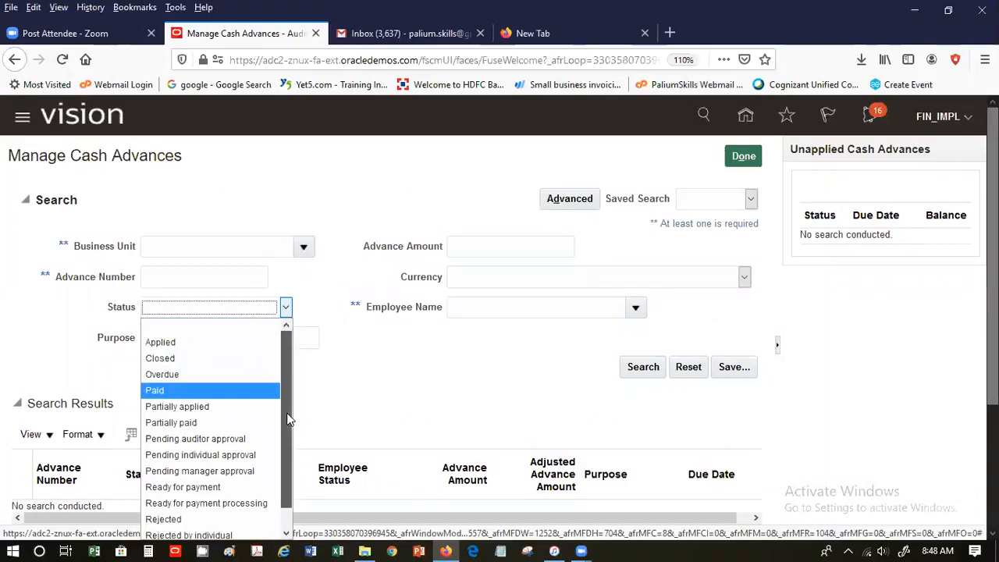
scroll(284, 471, "down", 1)
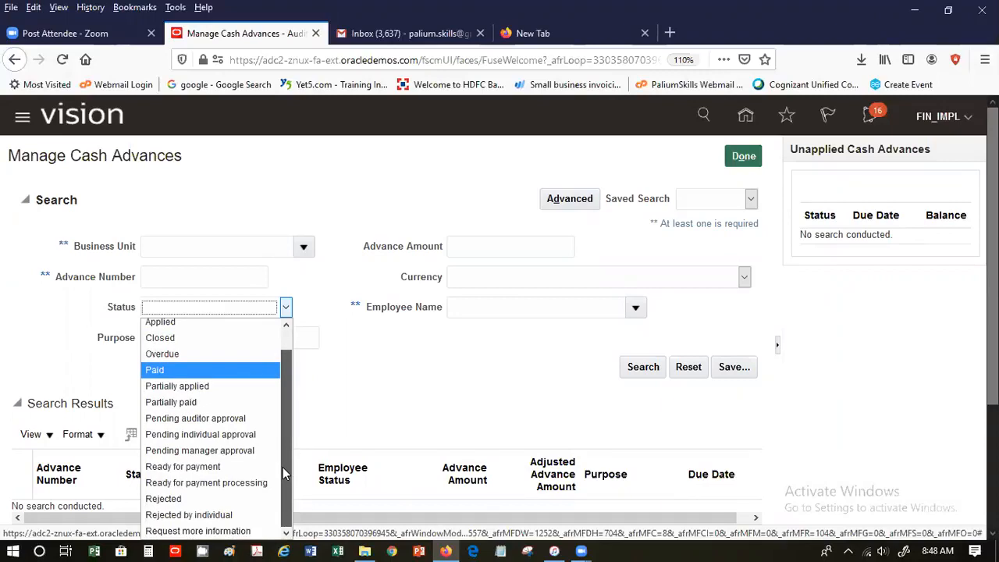
left_click_drag(283, 467, 280, 396)
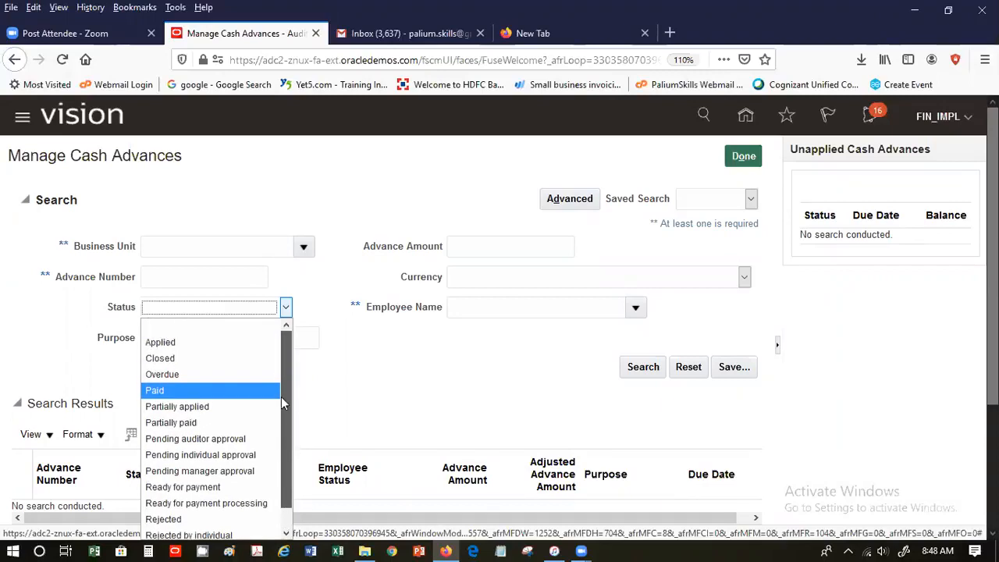
left_click(206, 342)
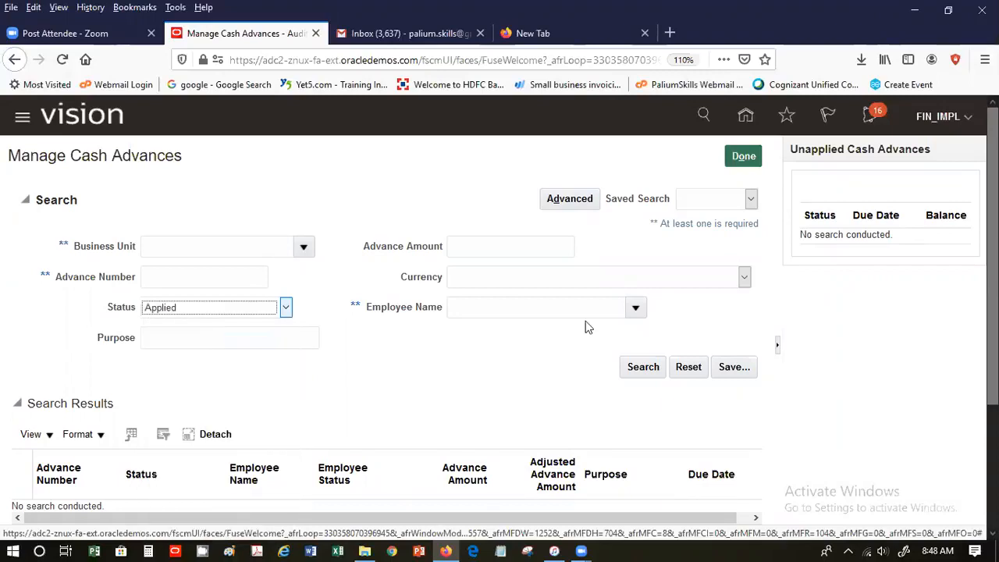
left_click(640, 366)
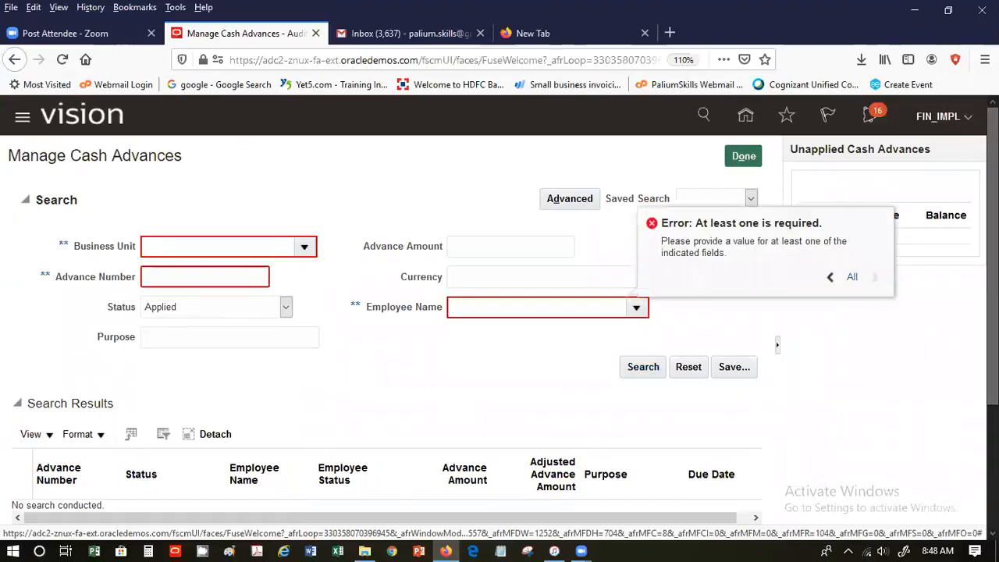
left_click(192, 313)
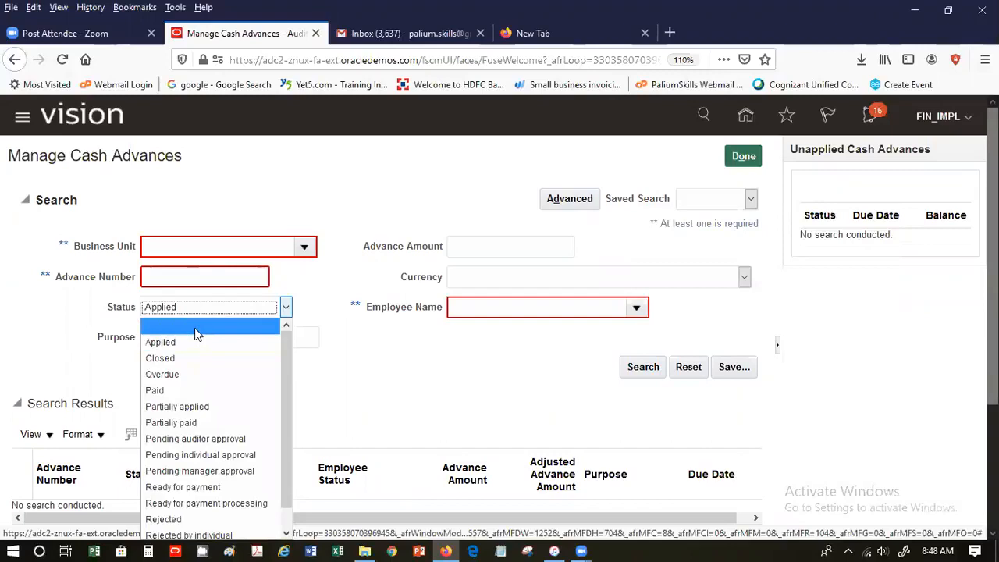
left_click(200, 328)
- Enter the employee's first name in Employee Name and browse the employee name list
left_click(465, 306)
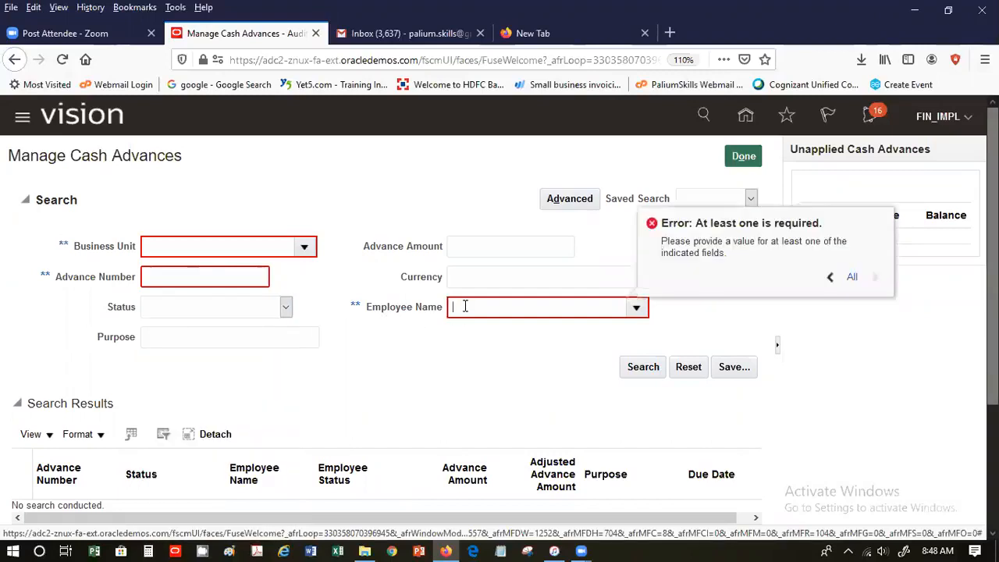
type("casey")
key("Tab")
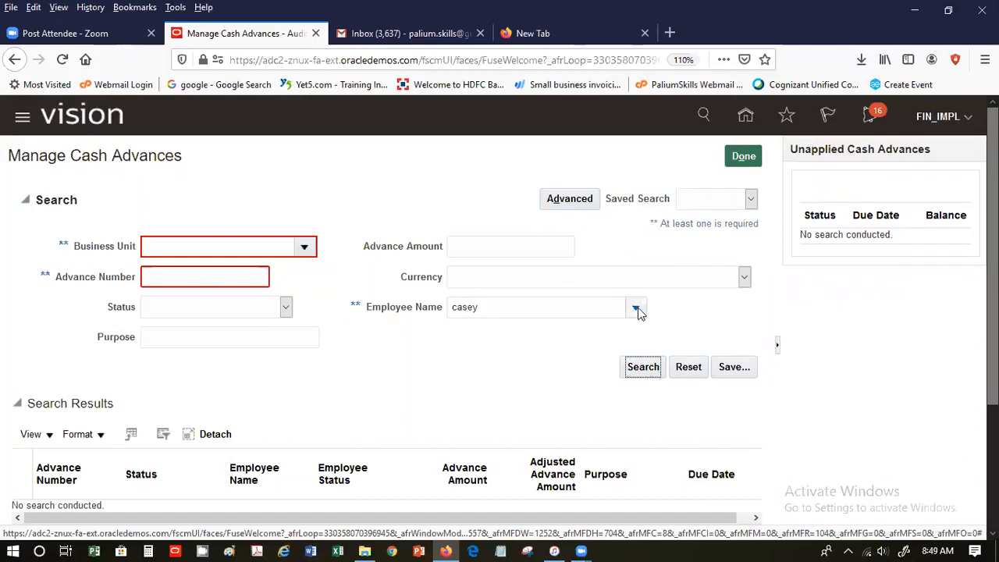
left_click(636, 309)
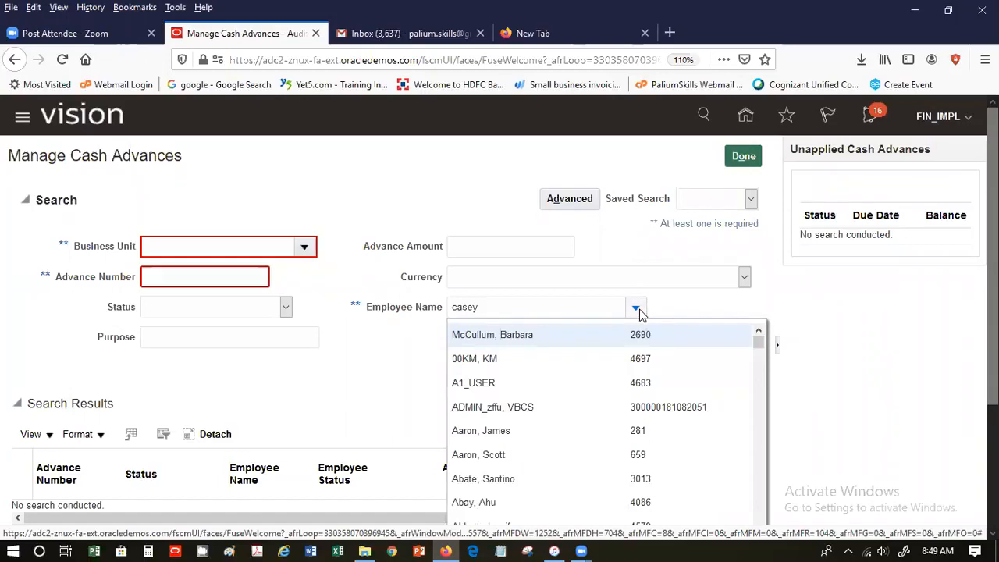
left_click(759, 471)
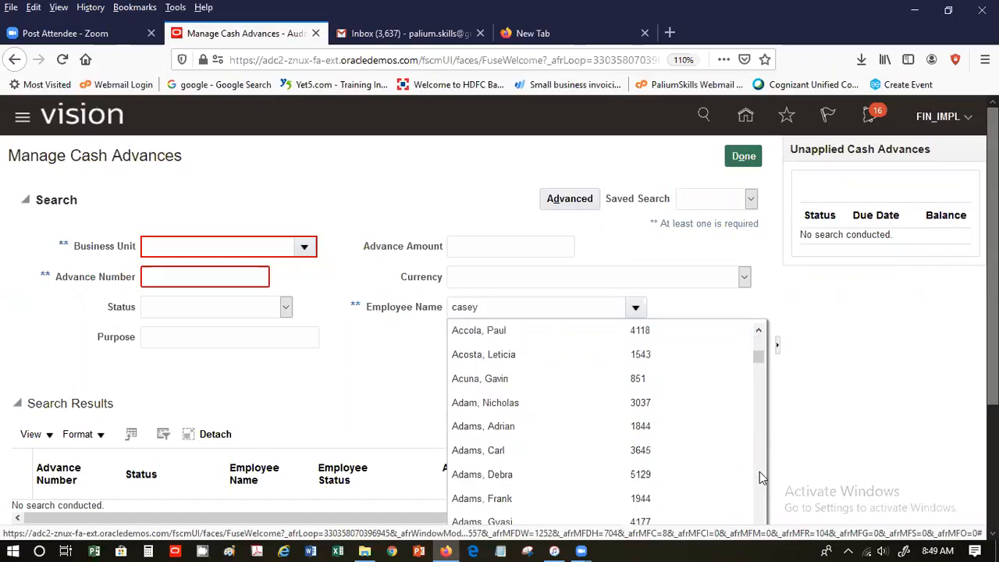
left_click(759, 471)
left_click(759, 471)
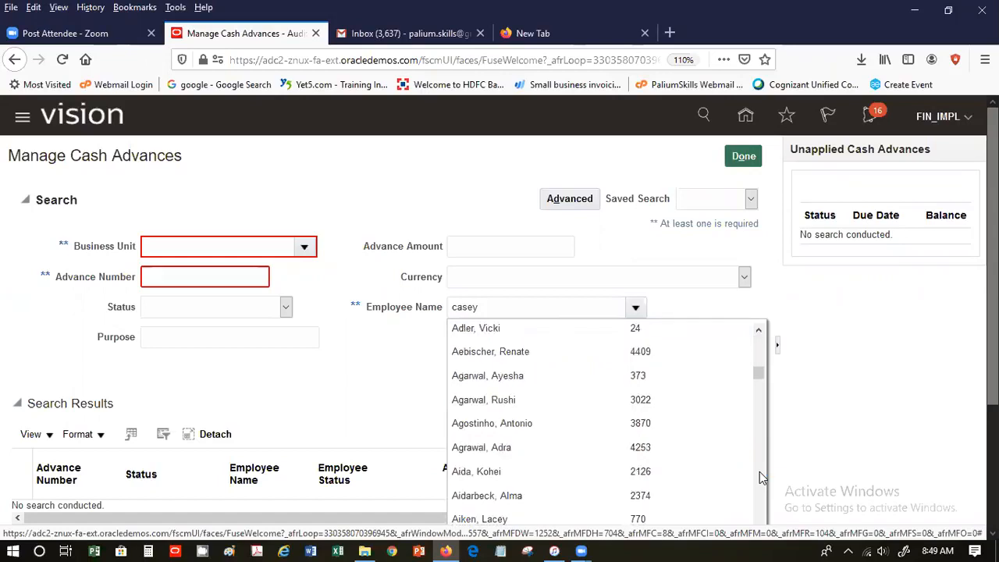
left_click(759, 471)
left_click(759, 472)
left_click(759, 471)
left_click(759, 471)
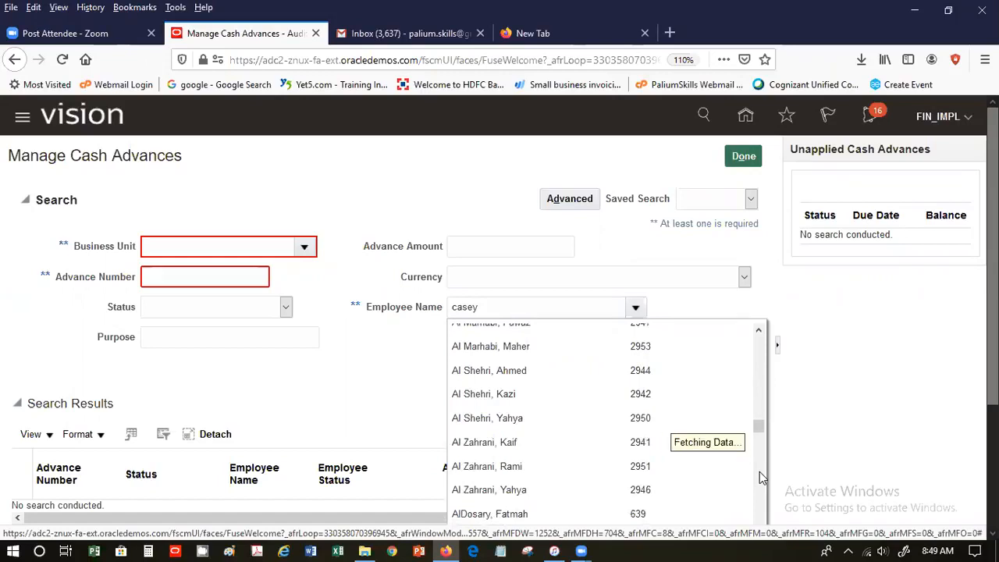
left_click(759, 472)
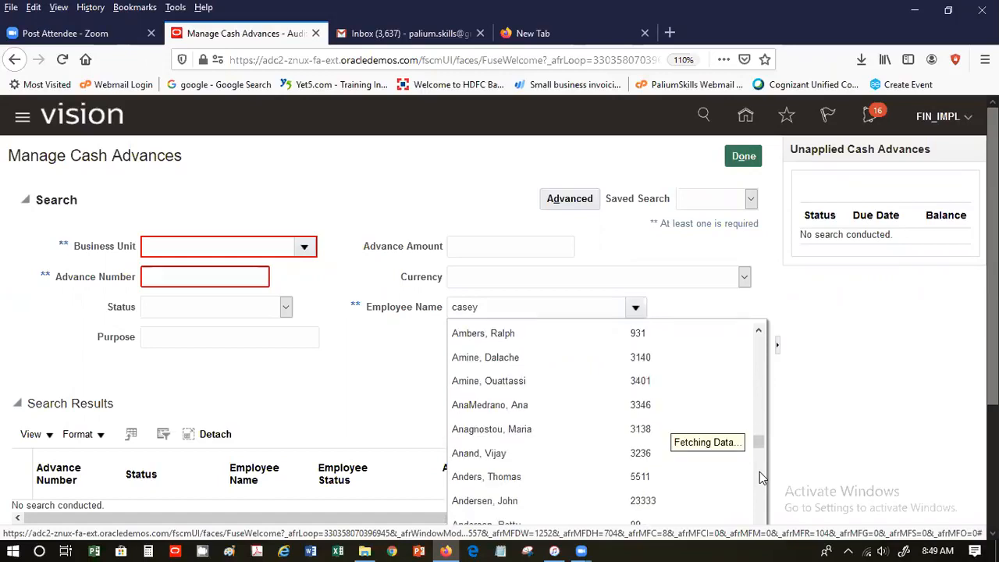
left_click(759, 471)
left_click(759, 471)
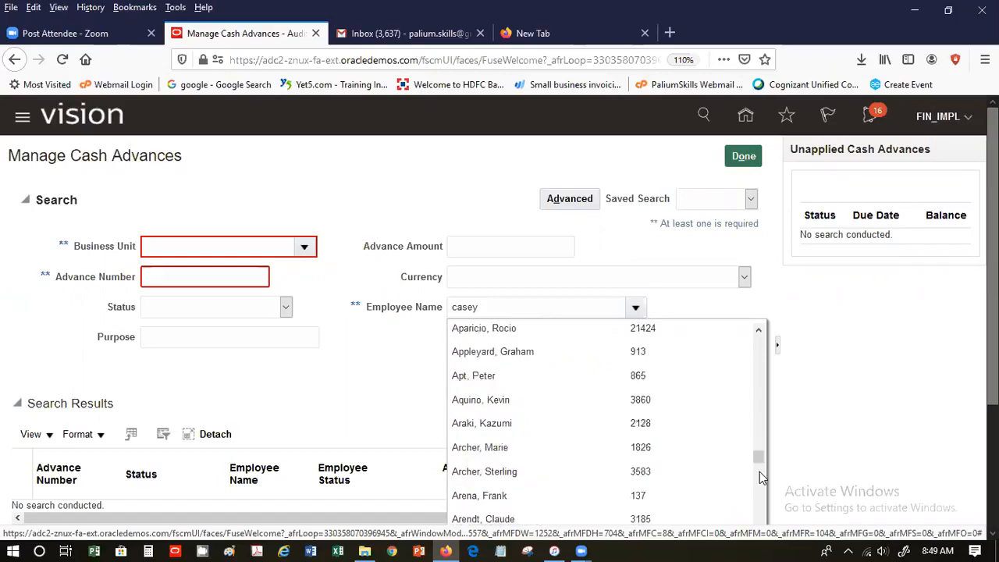
- Replace the entry with the employee's surname and open the full Search... employee window
double_click(490, 310)
type("Brown,")
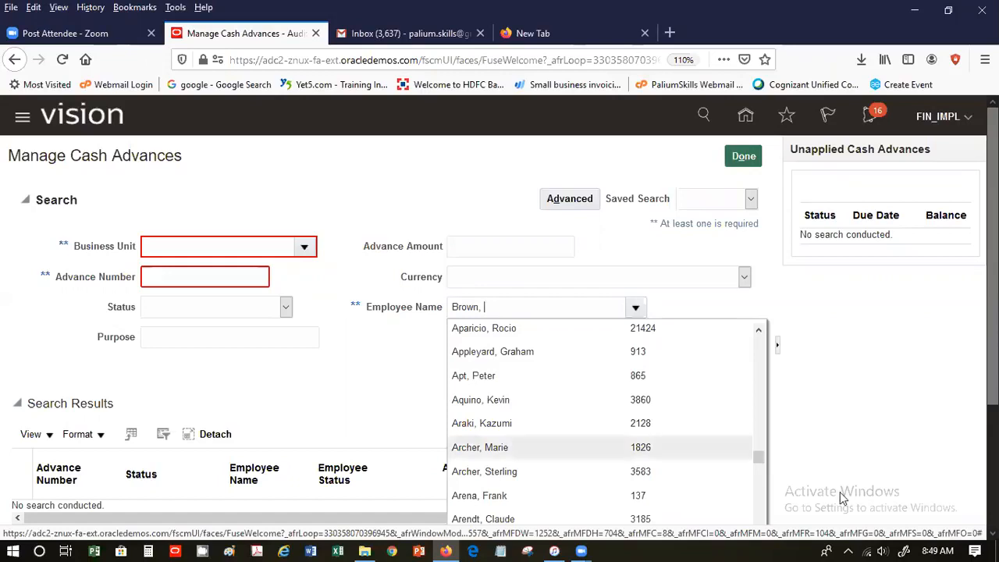
scroll(843, 498, "down", 3)
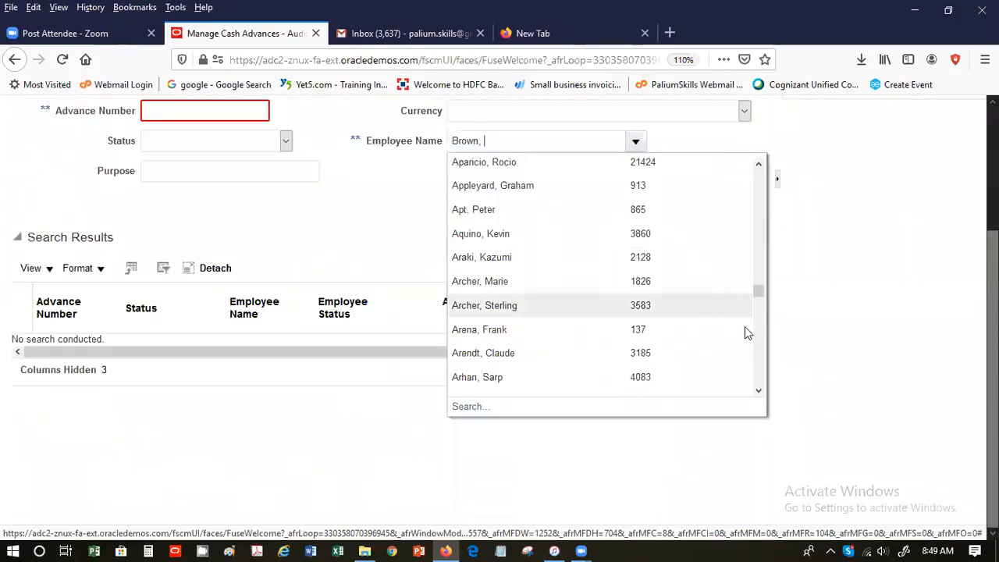
scroll(763, 356, "down", 2)
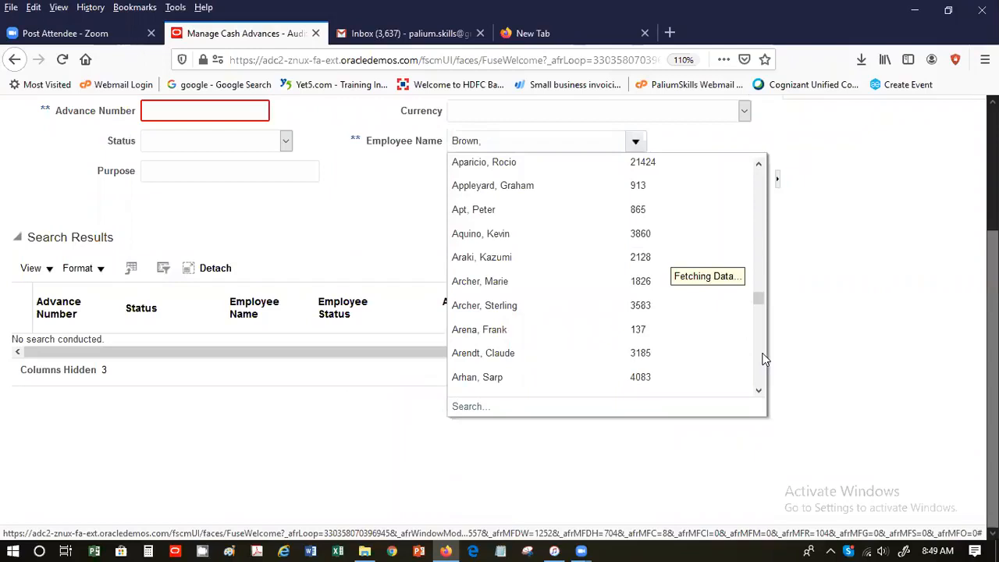
scroll(763, 359, "down", 4)
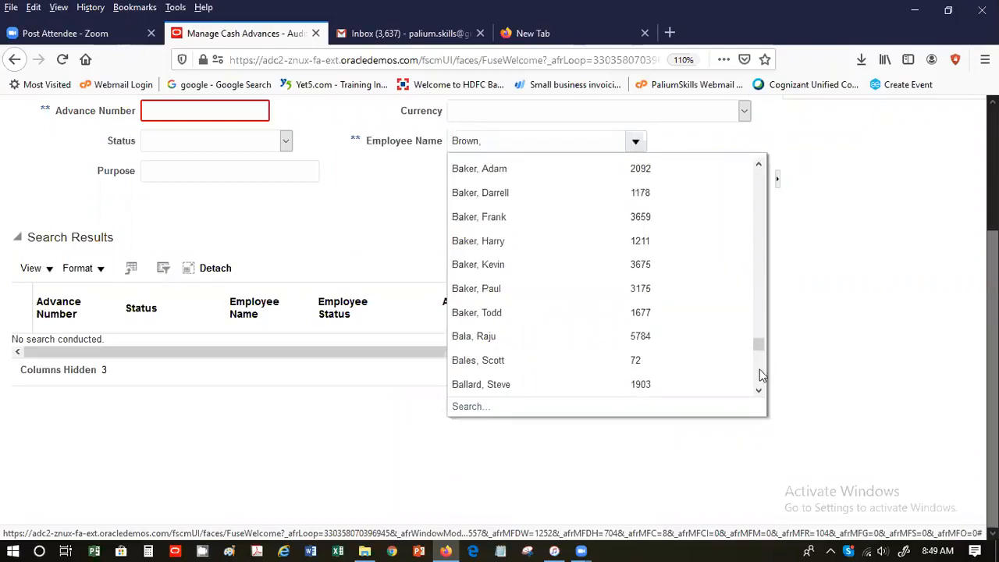
scroll(759, 369, "down", 3)
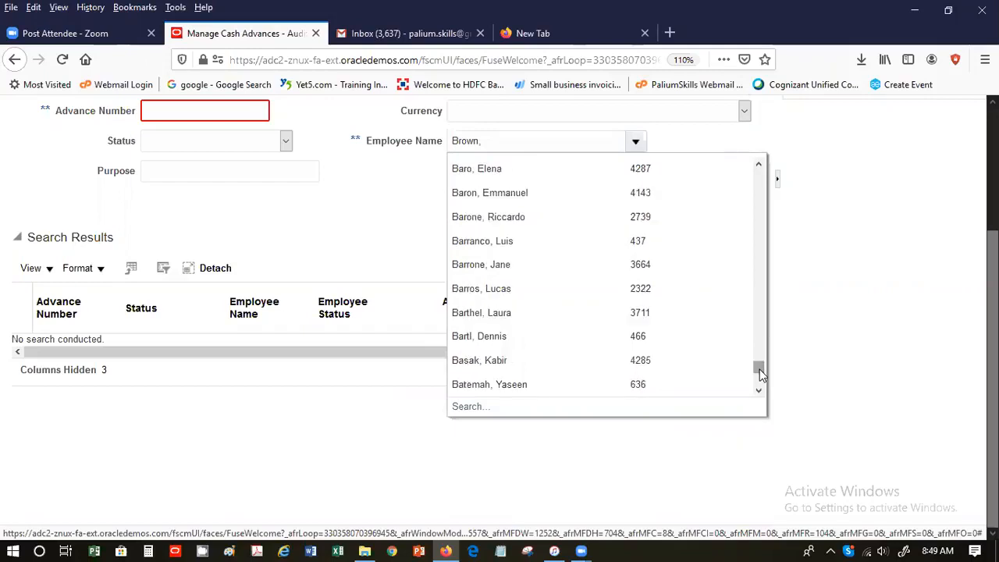
scroll(760, 389, "down", 4)
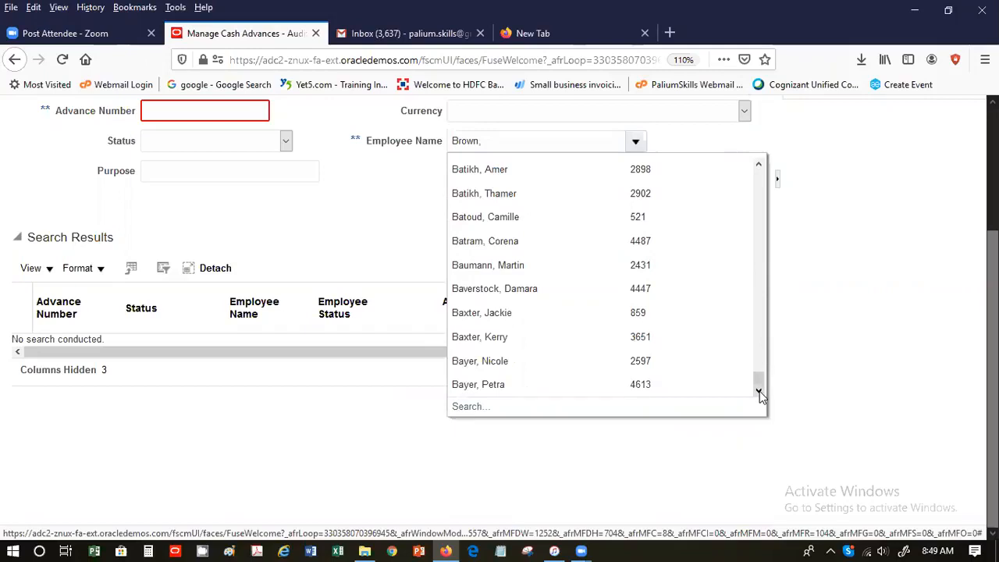
left_click(475, 408)
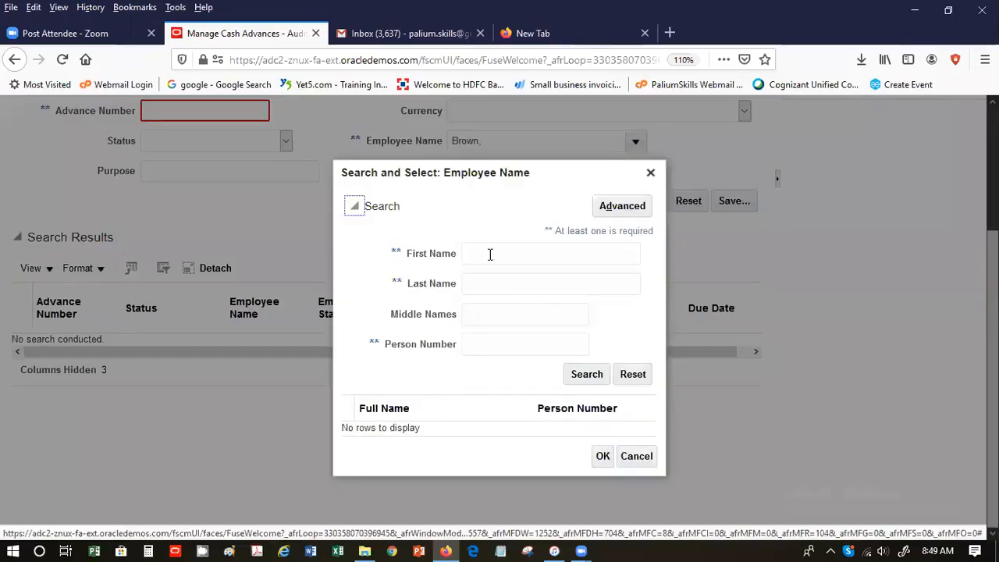
- Look up the employee by first name, select them, and search their cash advances
left_click(490, 254)
type("Casey")
left_click(579, 382)
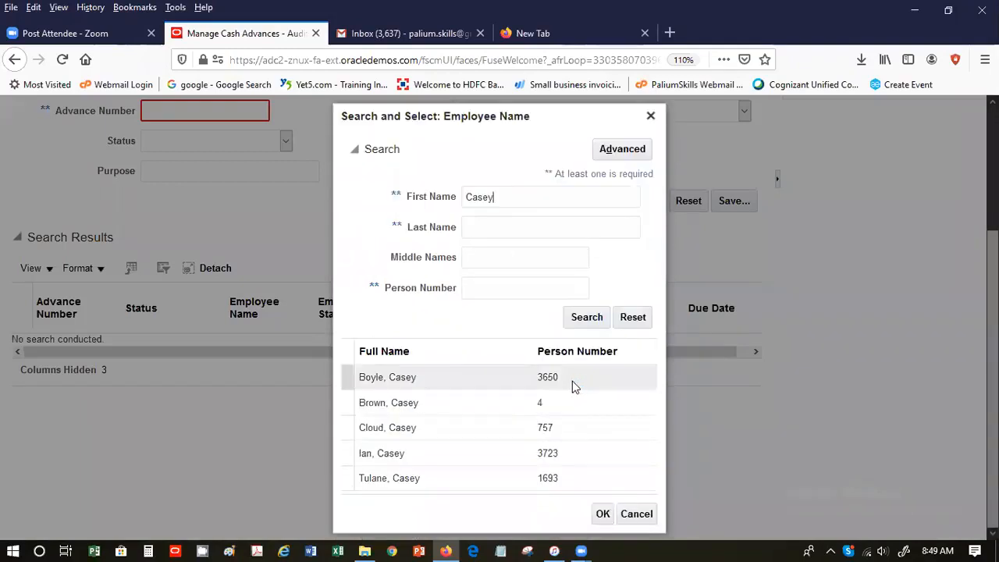
left_click(483, 404)
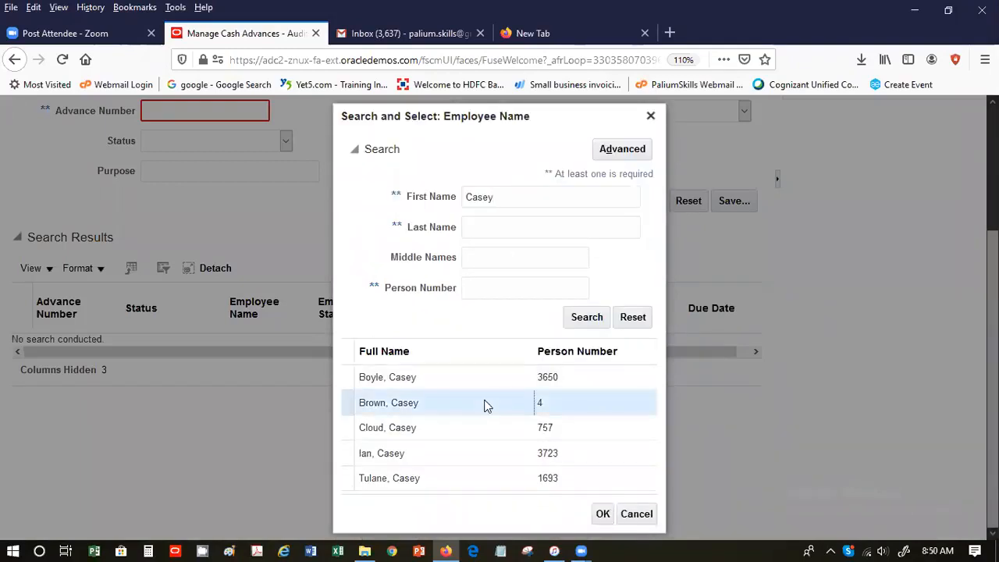
left_click(599, 515)
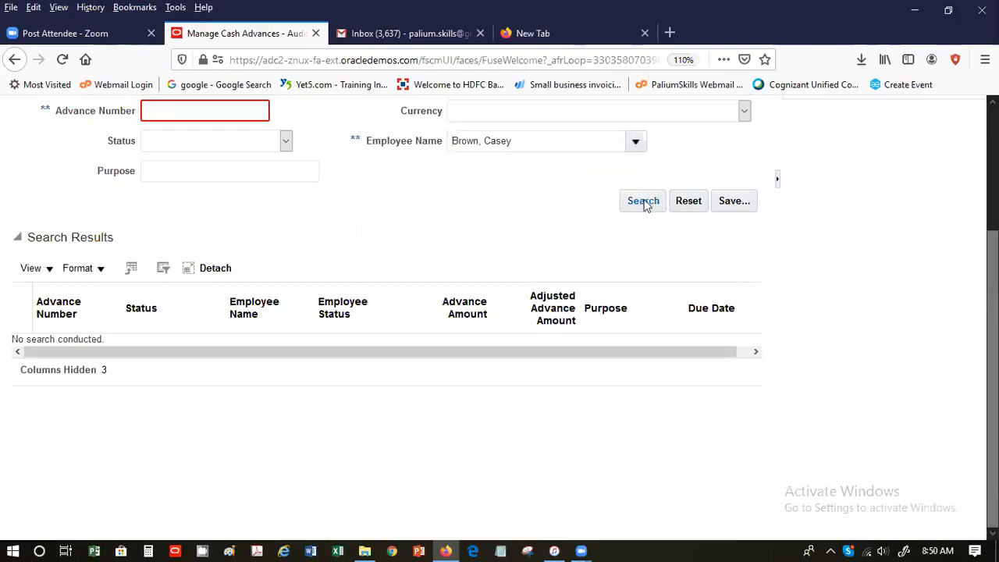
left_click(637, 205)
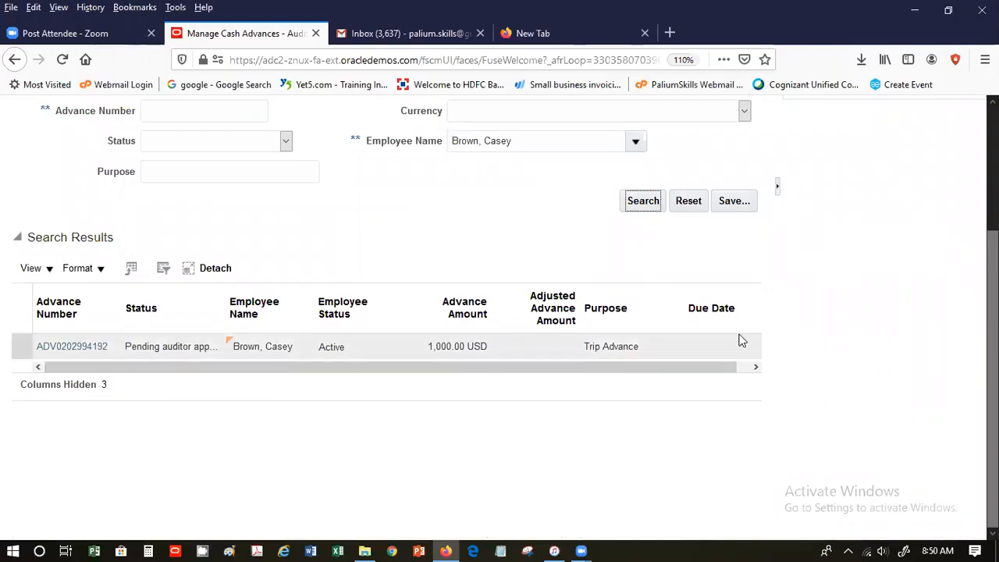
scroll(500, 312, "up", 4)
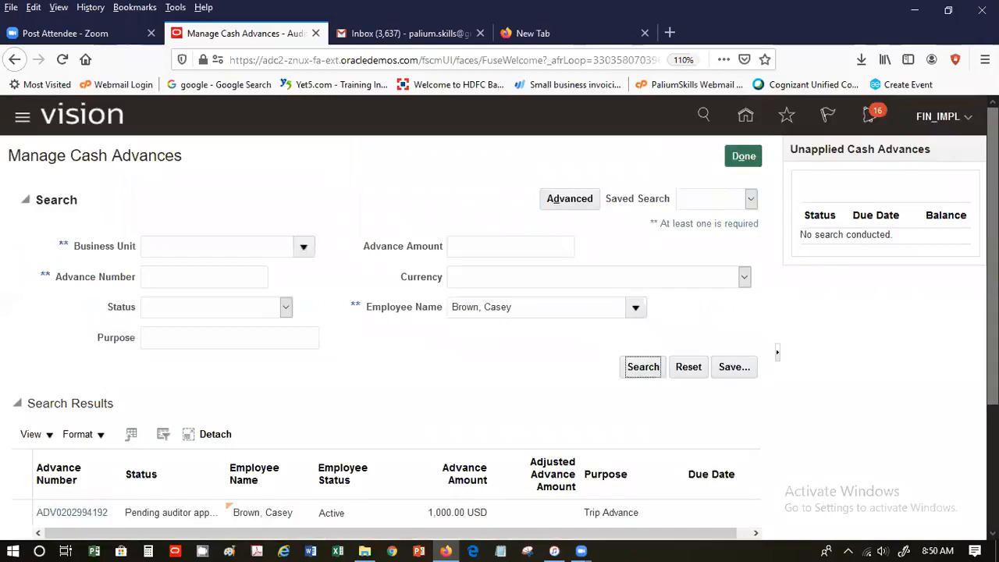
scroll(216, 364, "down", 4)
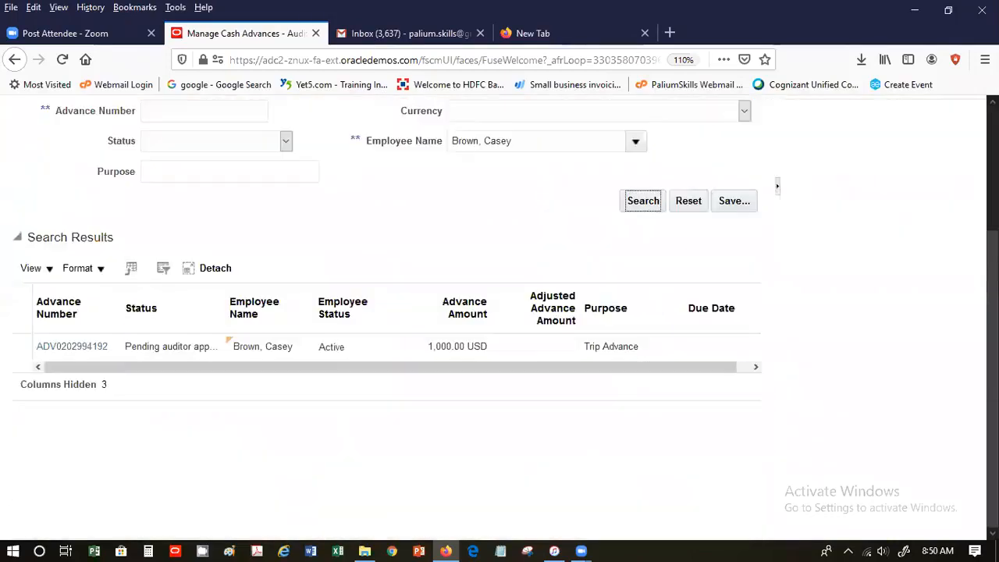
- Approve the 1,000.00 USD Trip Advance with due date 6/10/20 and re-run the search to confirm
left_click(55, 350)
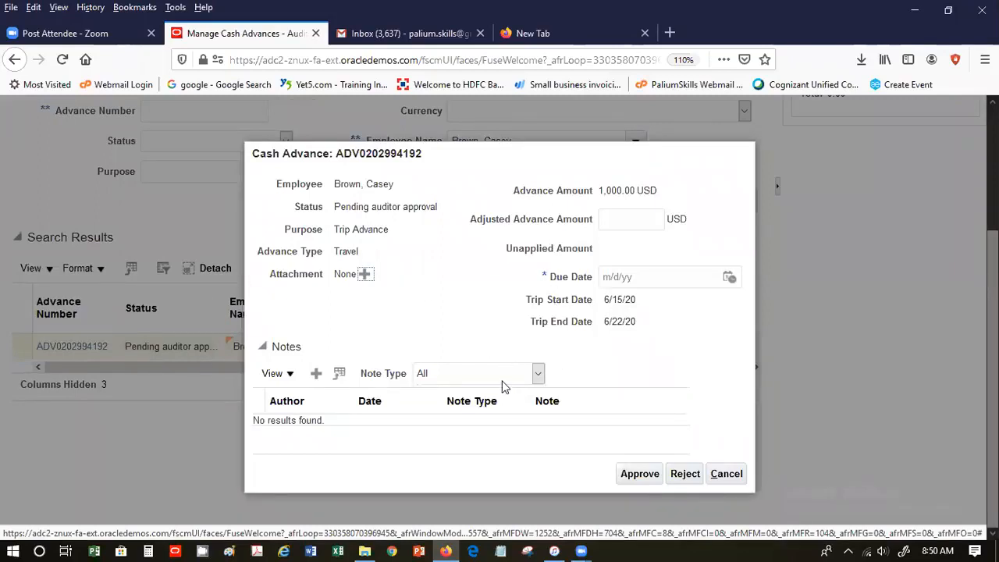
left_click(638, 475)
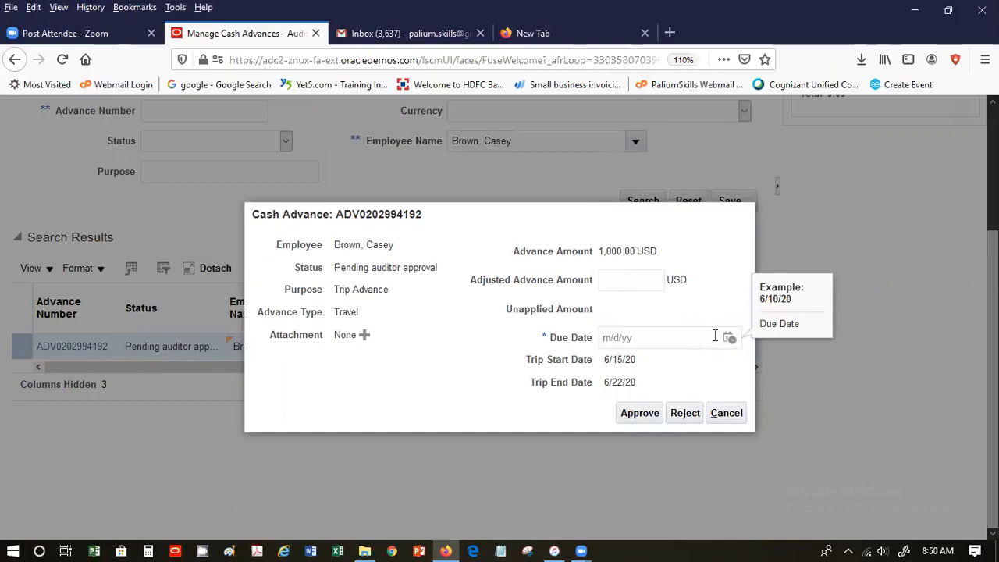
left_click(728, 339)
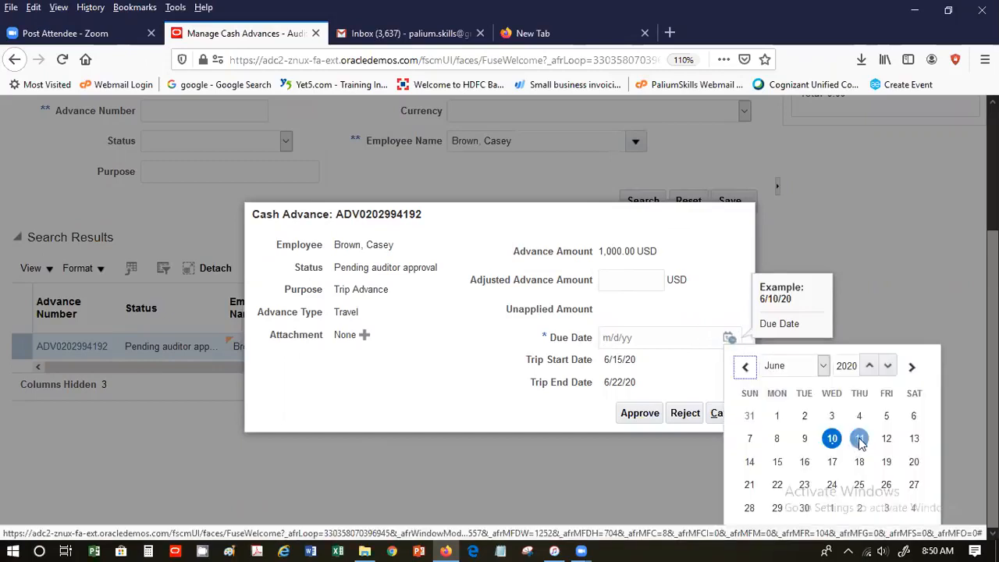
left_click(832, 437)
left_click(646, 416)
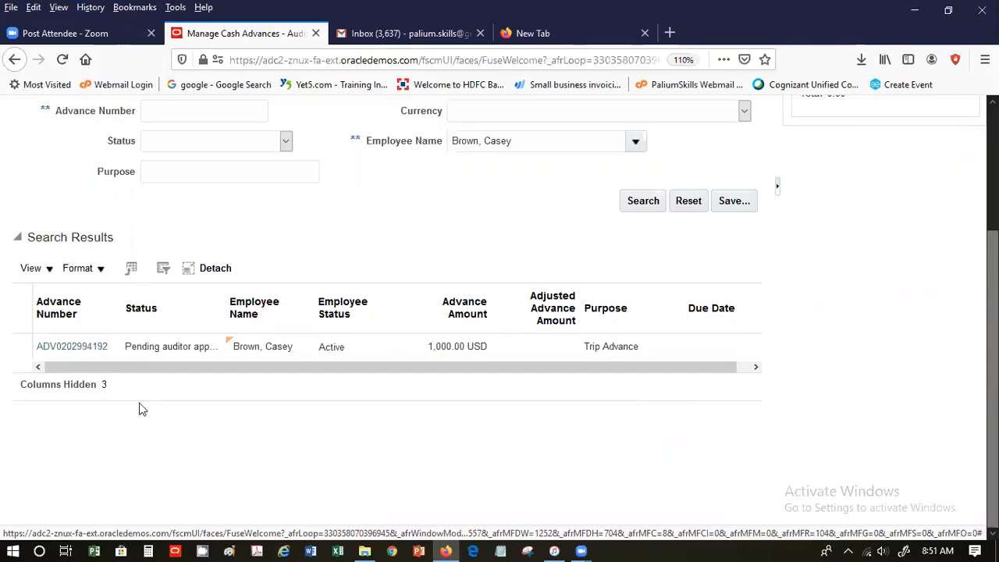
left_click(634, 208)
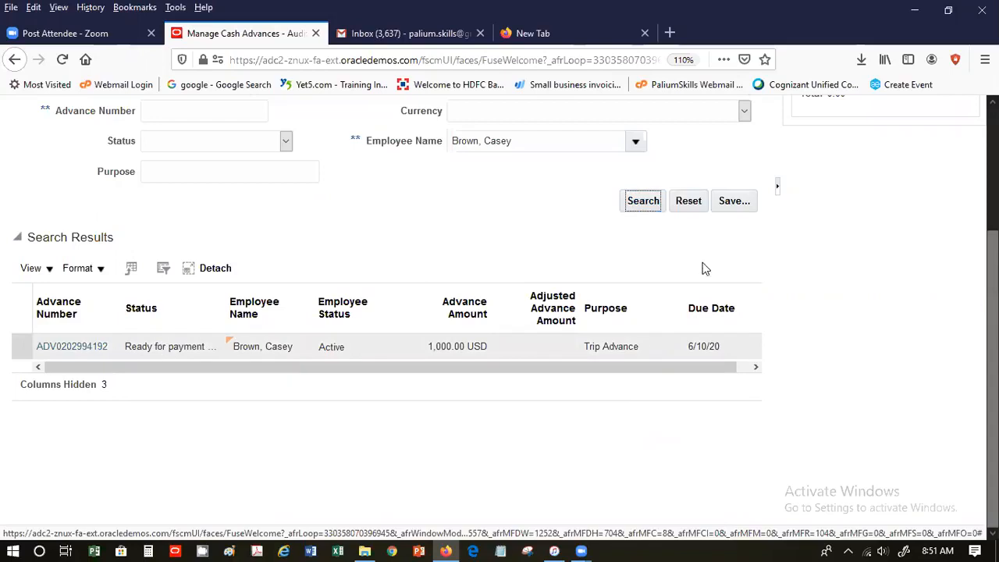
scroll(500, 313, "up", 3)
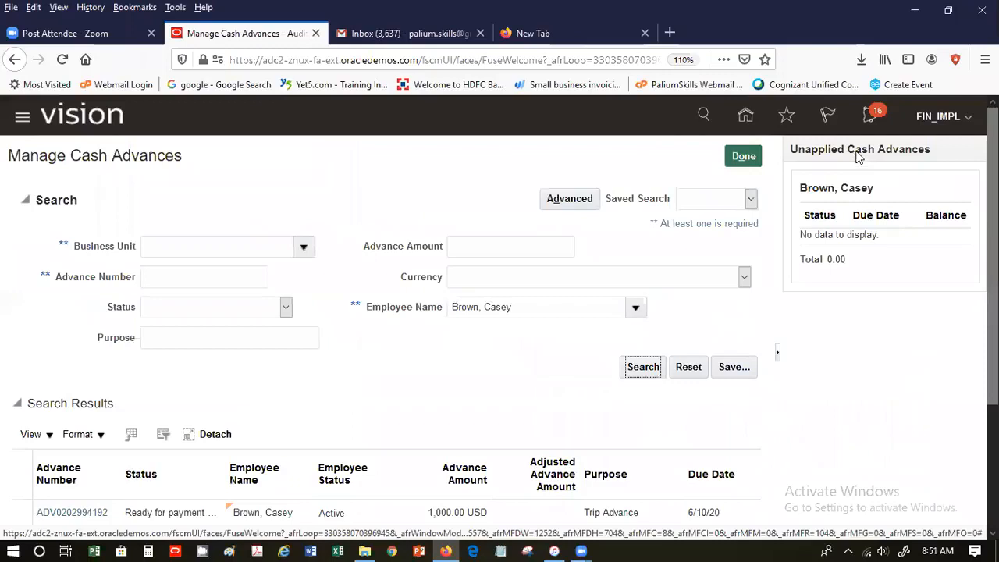
- Leave cash advances and go to Manage Expense Reports from the Auditing tasks
left_click(746, 155)
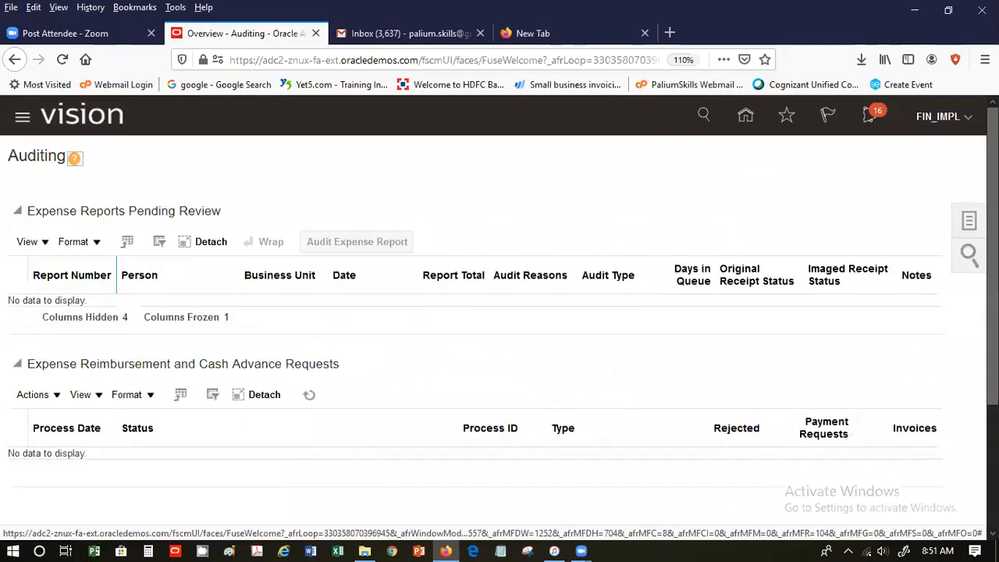
left_click(968, 220)
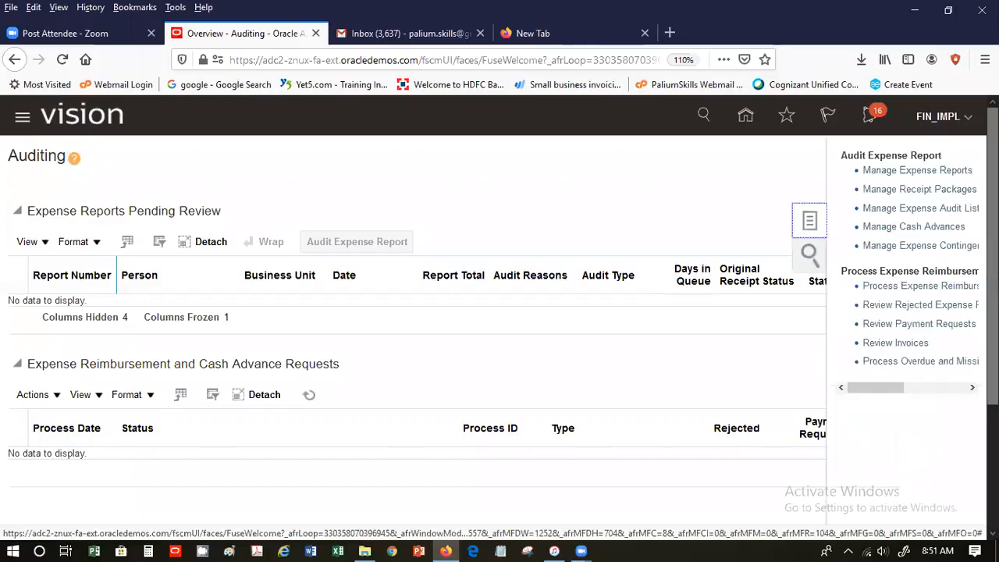
left_click(944, 171)
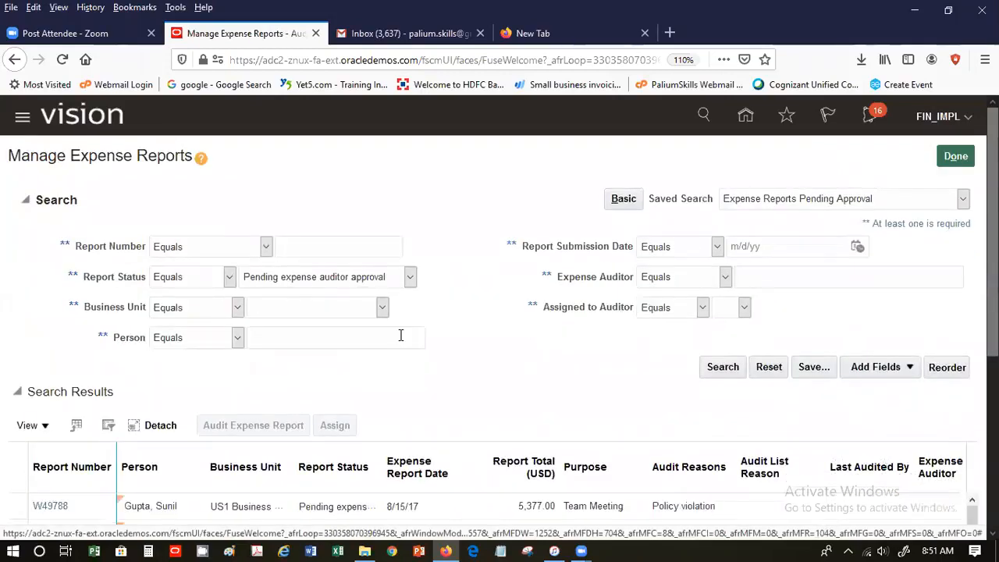
left_click(265, 307)
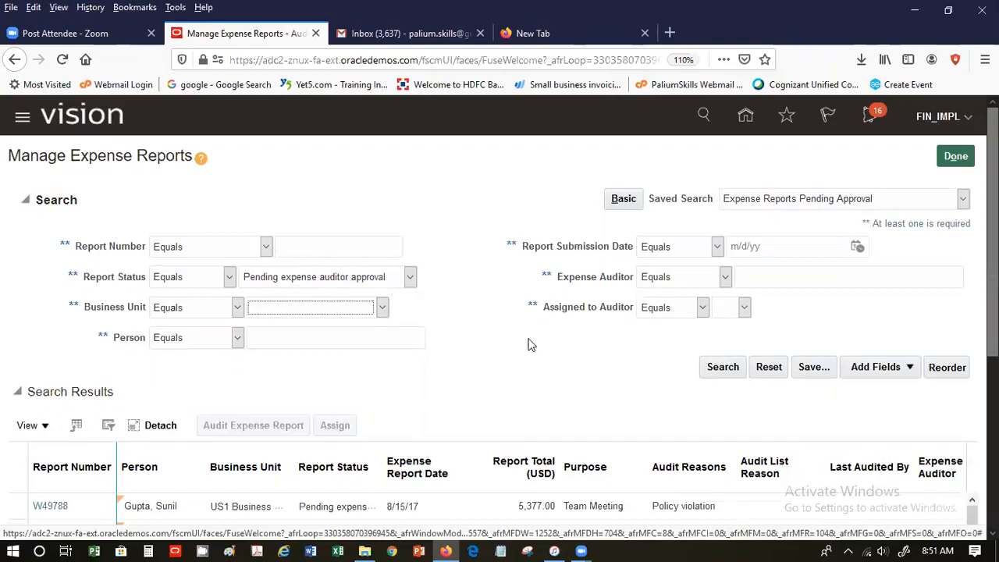
- Search pending-auditor-approval reports for the employee by name, fixing the typo; none are found
left_click(347, 335)
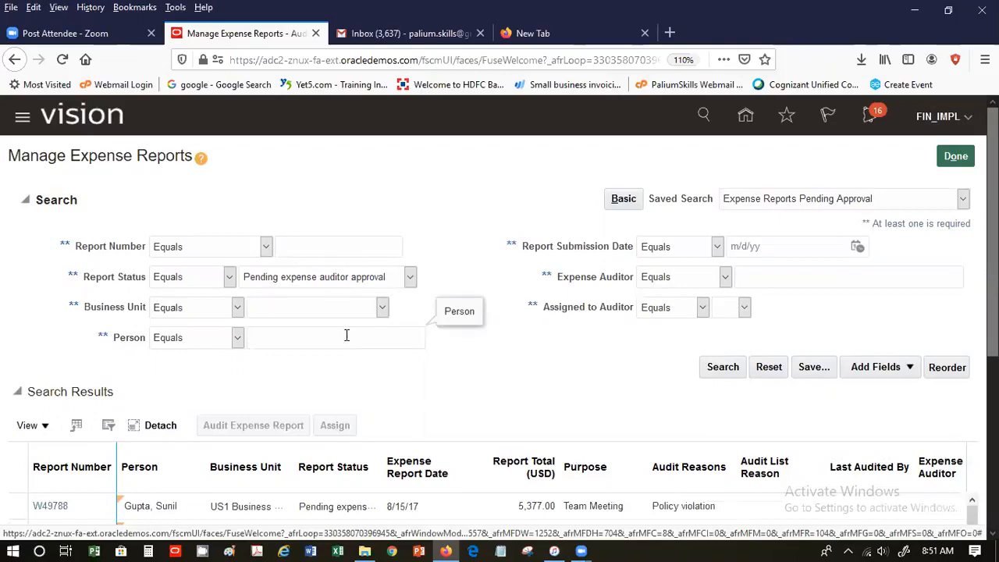
type("Brown, Caasey")
key("Tab")
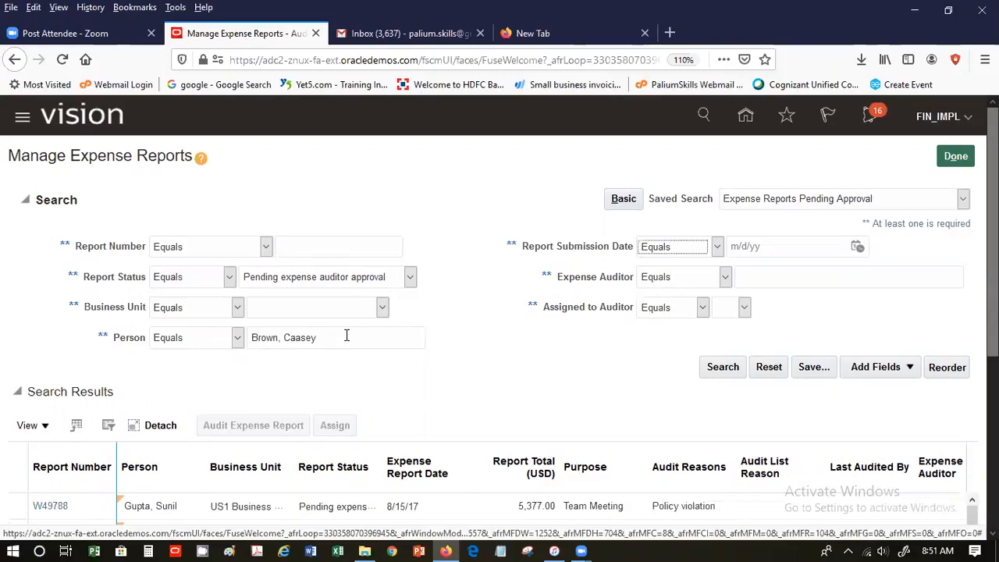
left_click(305, 337)
key("BackSpace")
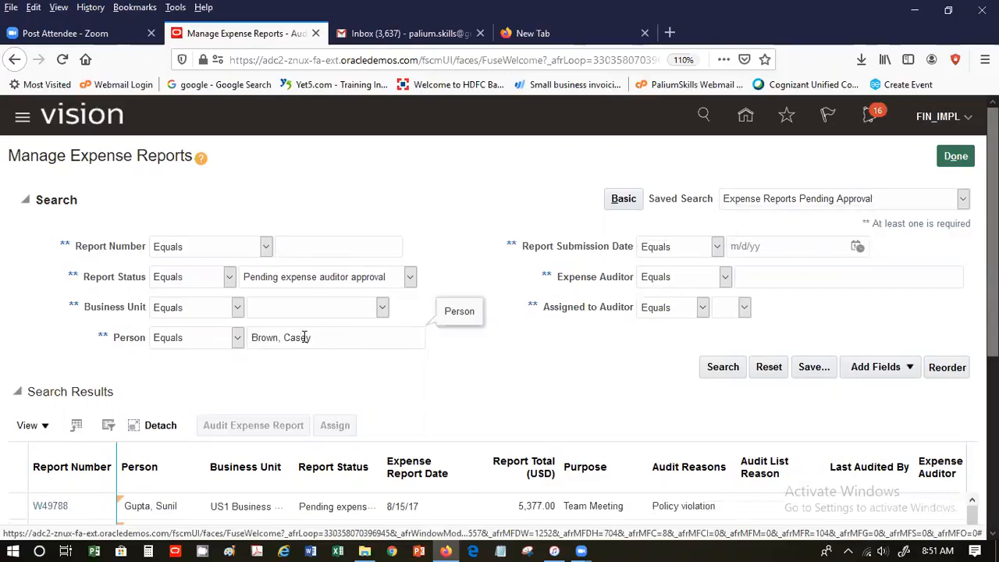
left_click(718, 377)
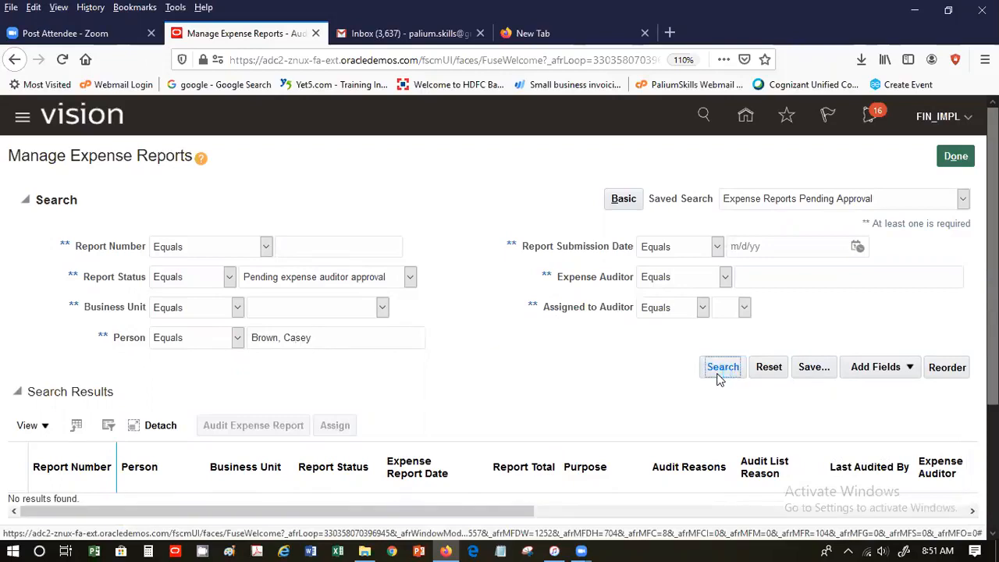
left_click(719, 377)
scroll(499, 312, "down", 2)
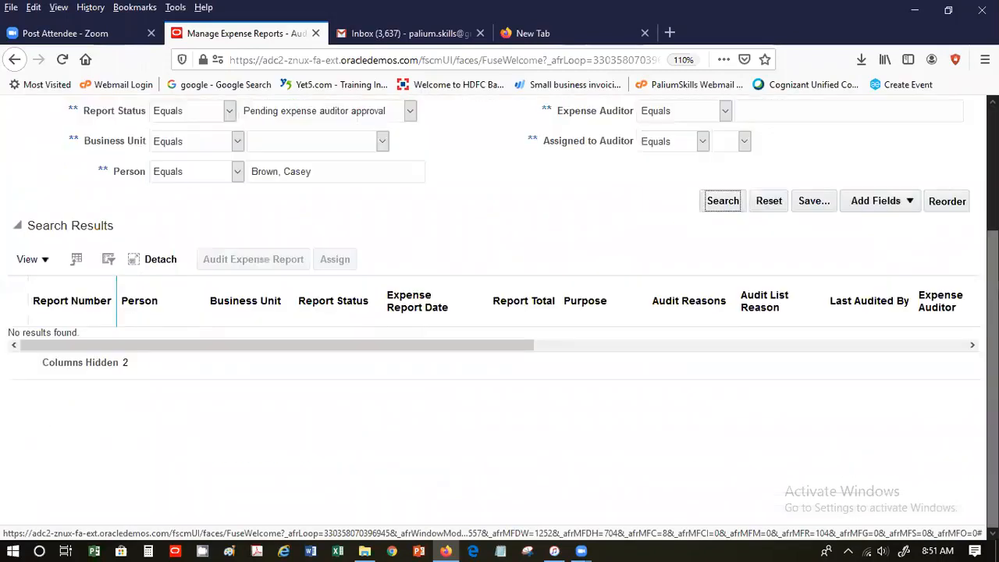
scroll(500, 312, "up", 2)
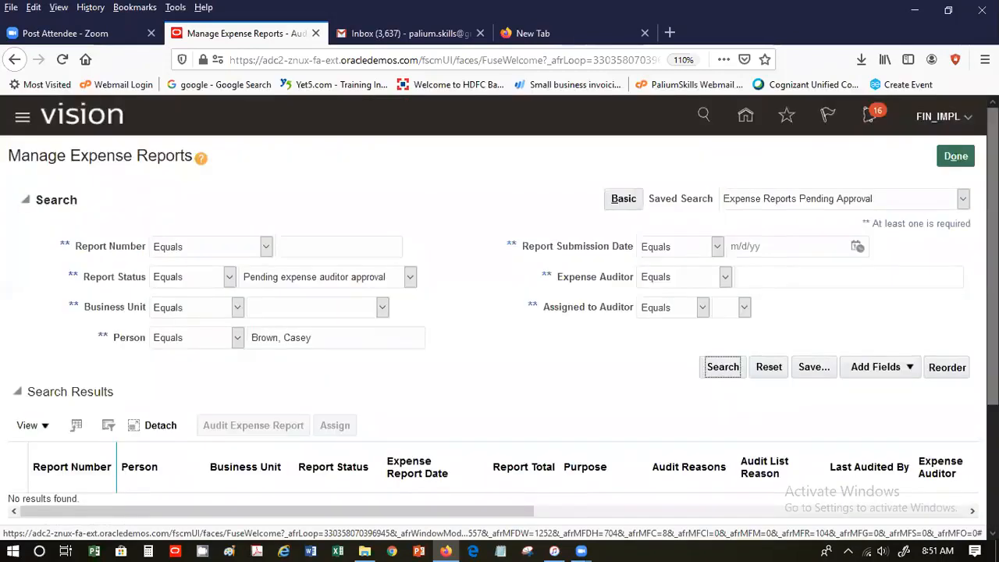
left_click(726, 367)
- Clear Report Status and search, listing the 835.00 and 1,162.00 USD reports; select Weekly Travel
left_click(343, 280)
left_click(338, 293)
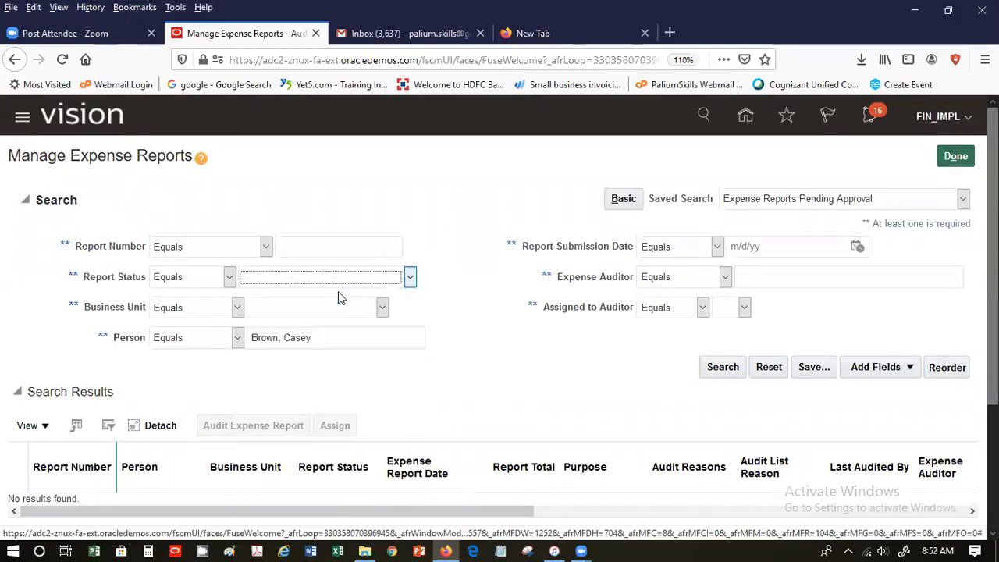
left_click(717, 371)
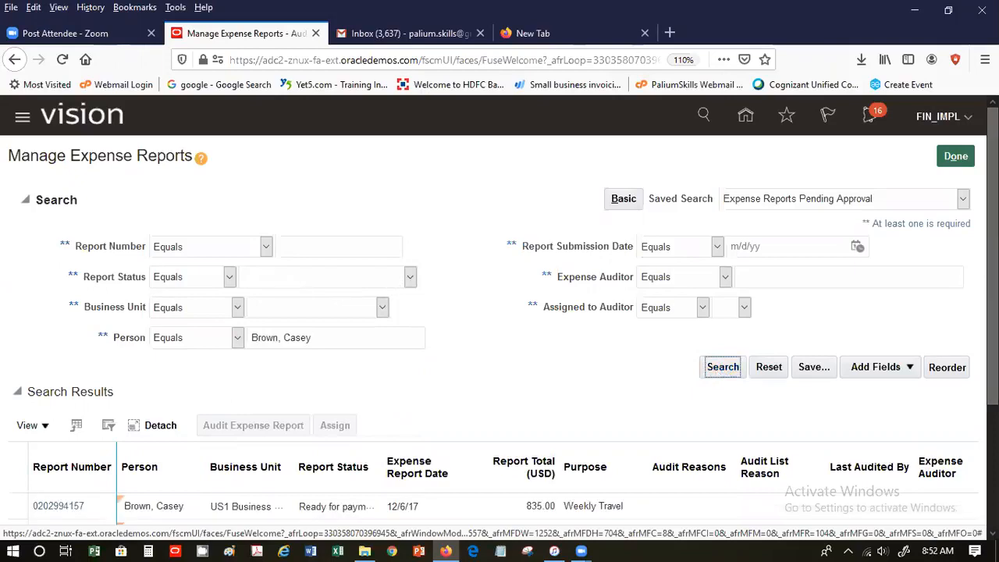
scroll(473, 352, "down", 3)
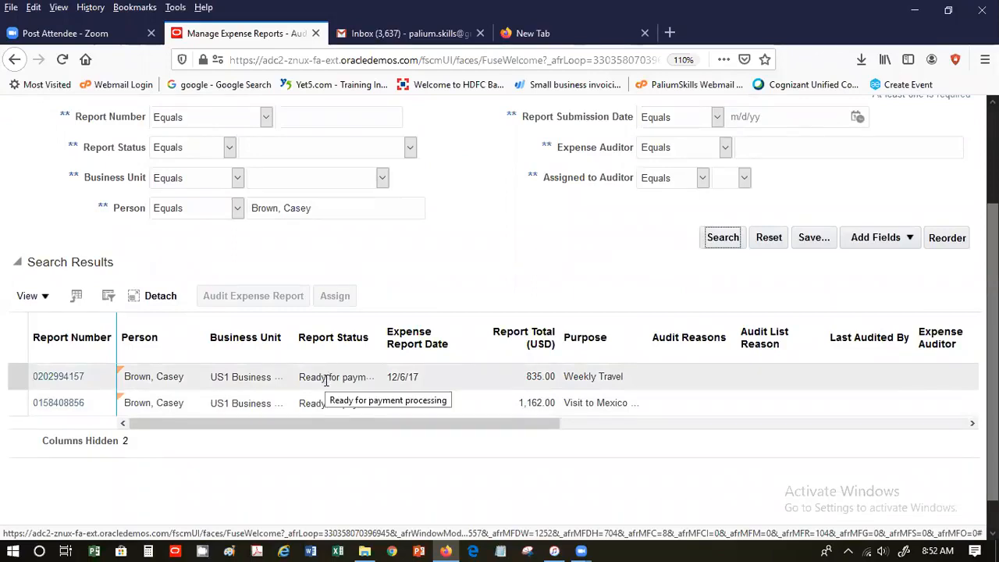
left_click(71, 376)
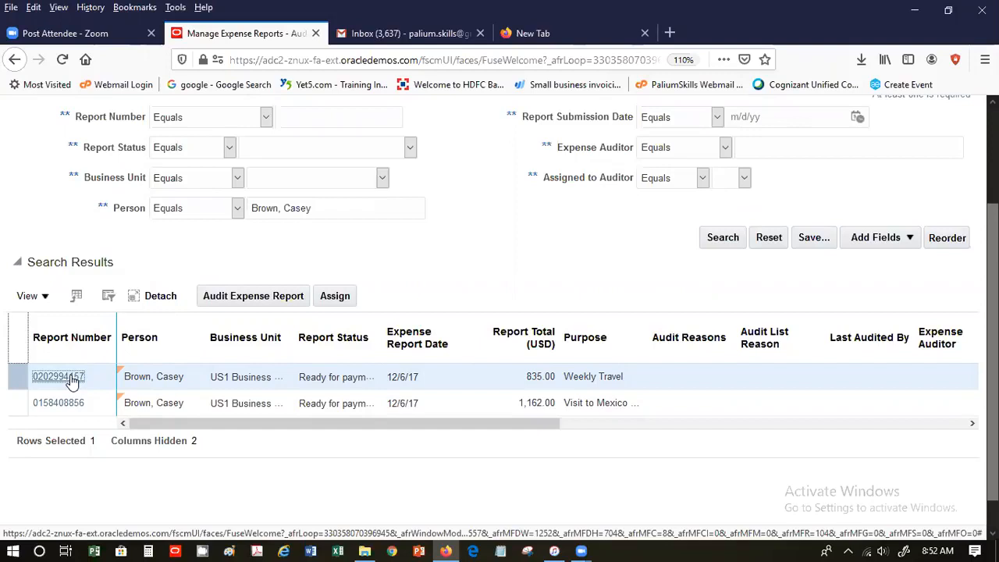
- Open the 835.00 USD Weekly Travel report in Audit Expense Report and look over its items
left_click(58, 377)
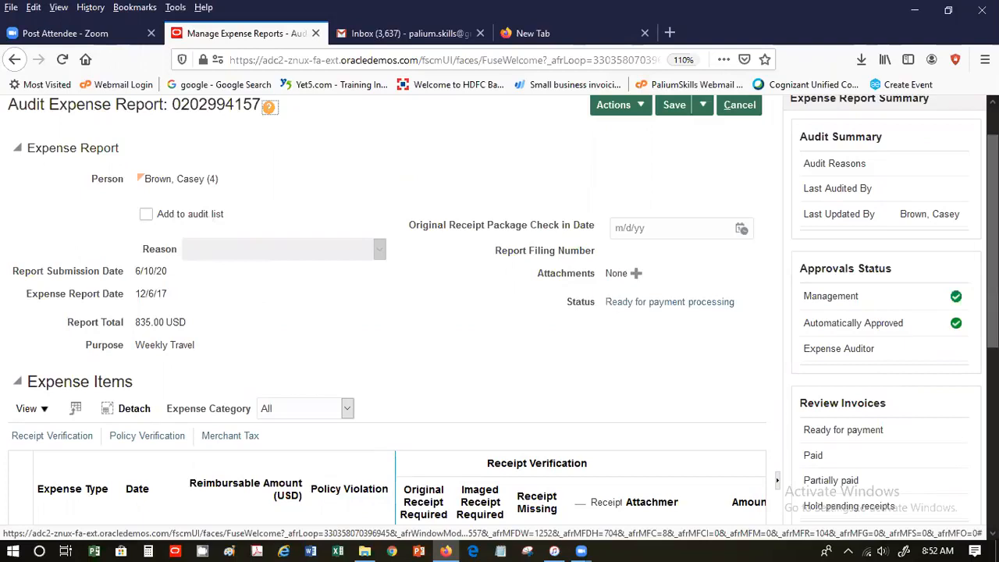
scroll(991, 273, "down", 4)
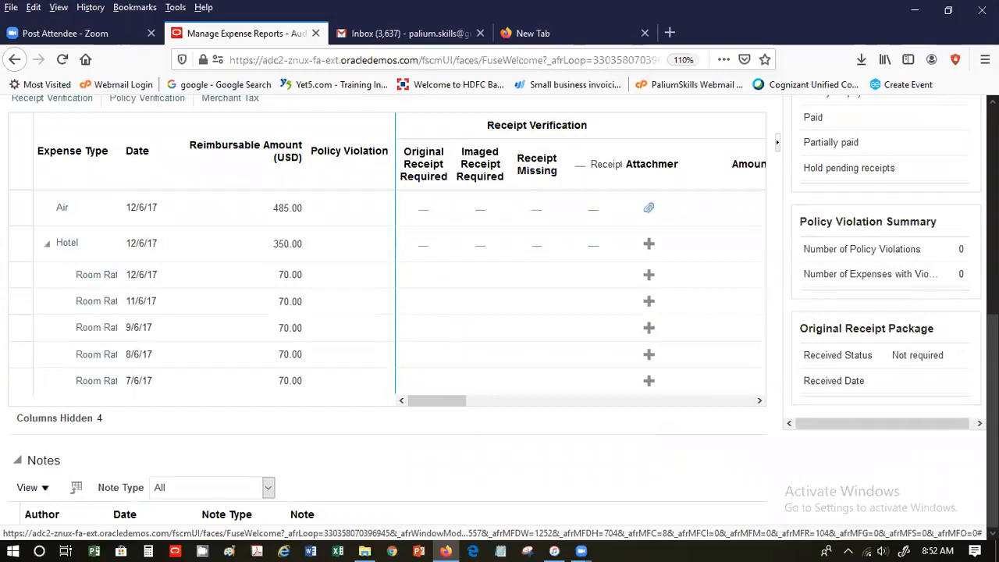
scroll(991, 273, "up", 5)
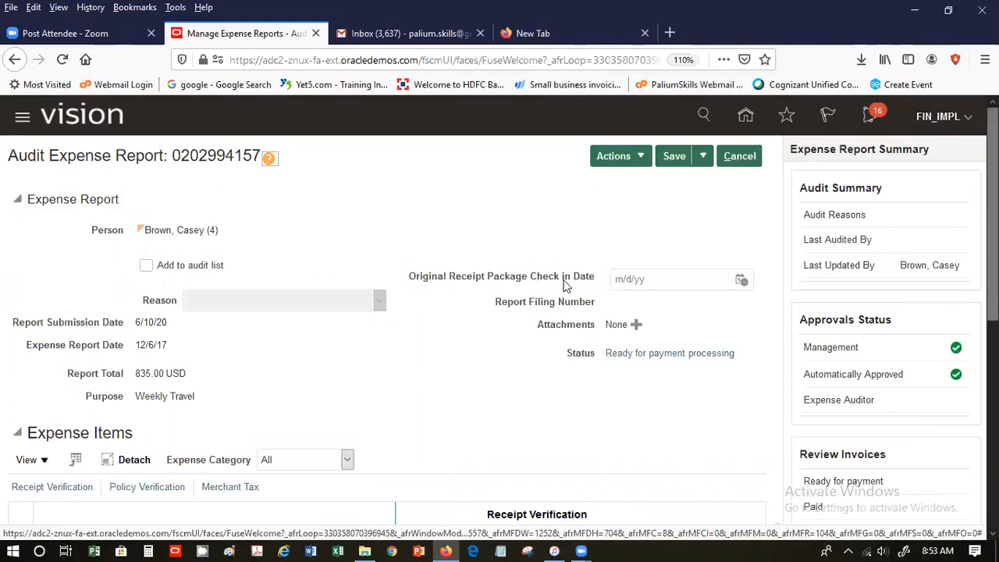
left_click(642, 158)
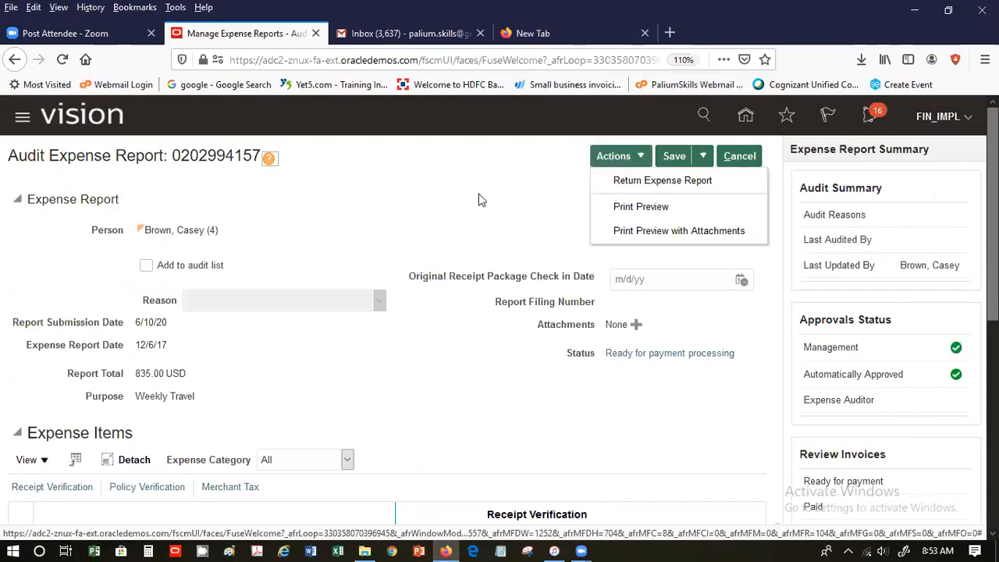
left_click(477, 201)
left_click(672, 156)
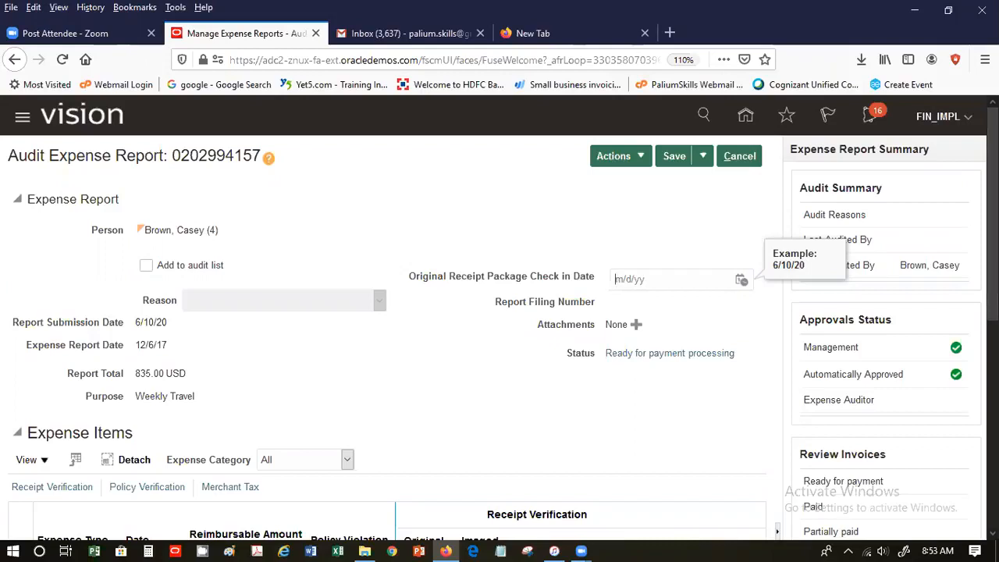
scroll(481, 251, "down", 3)
scroll(481, 251, "up", 3)
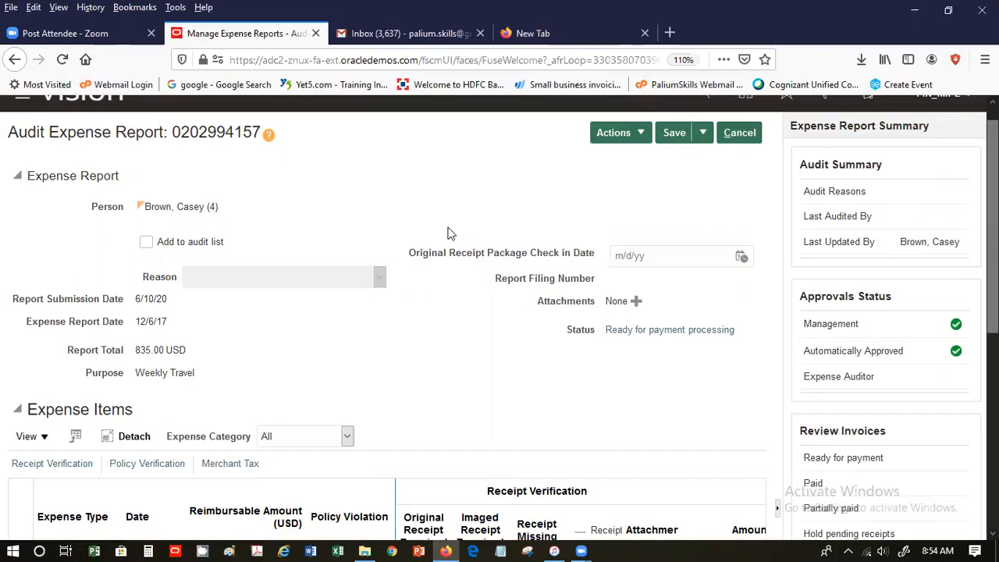
- Save the audit, close the audit and report management pages, and show the Auditing tasks
left_click(687, 138)
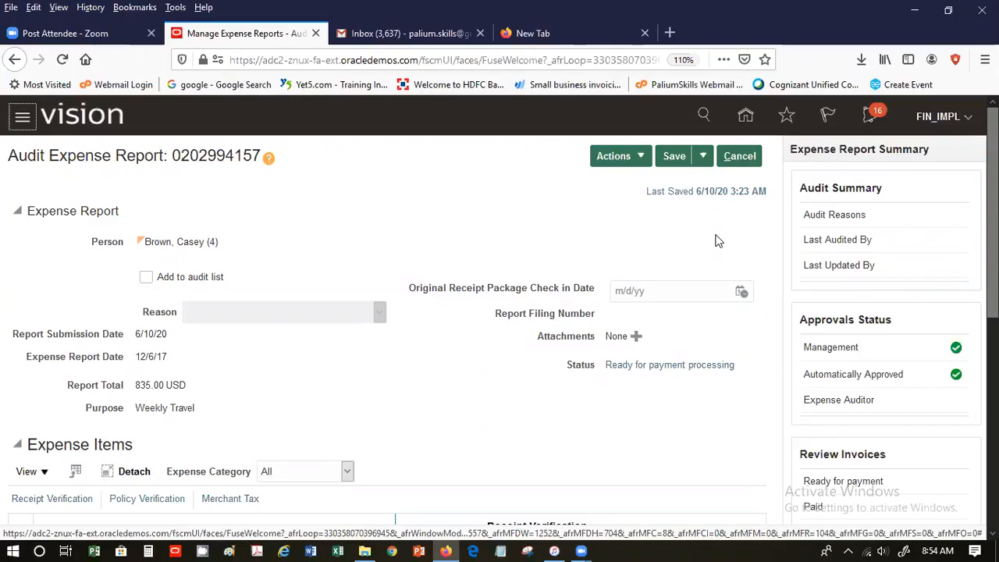
left_click(728, 157)
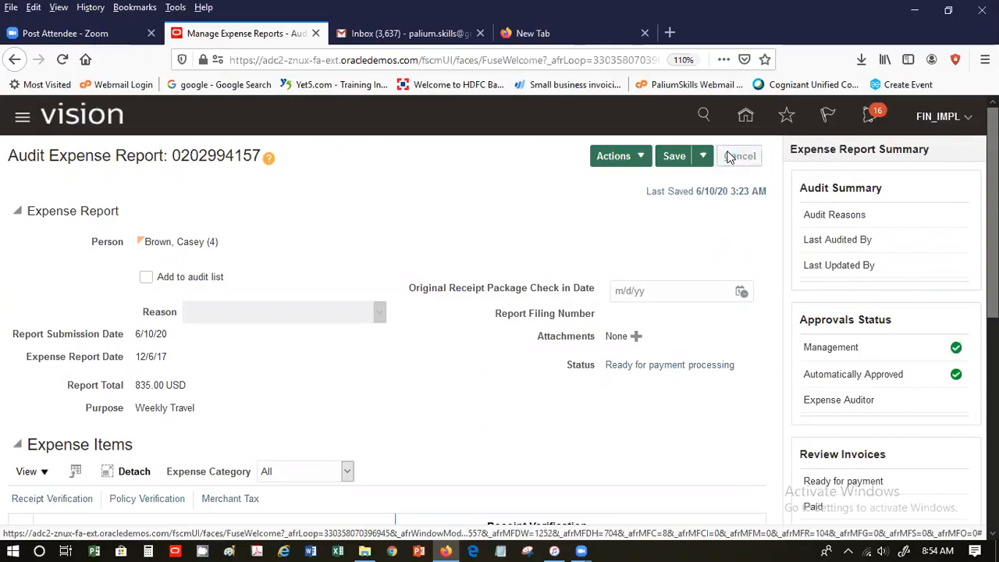
left_click(954, 157)
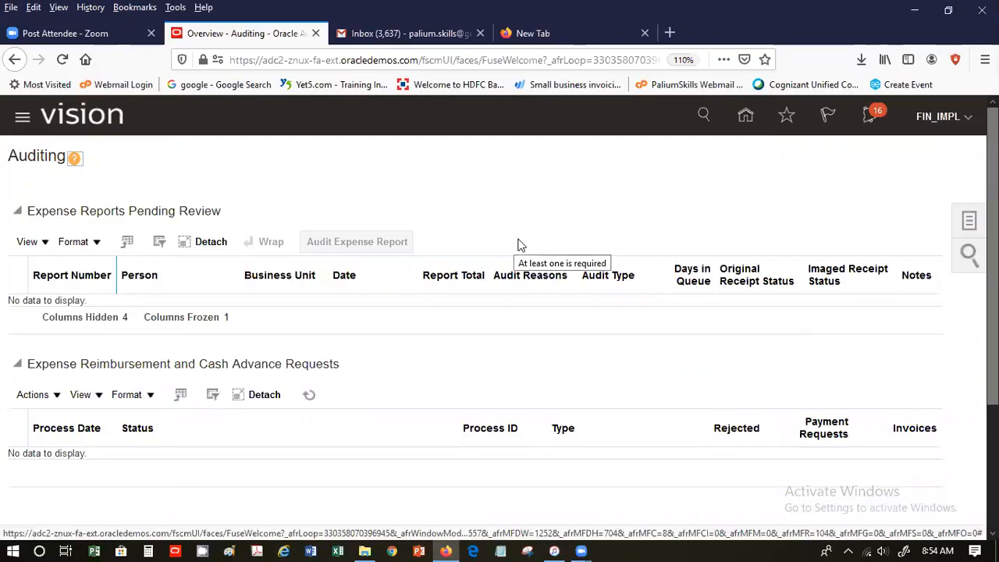
left_click(970, 222)
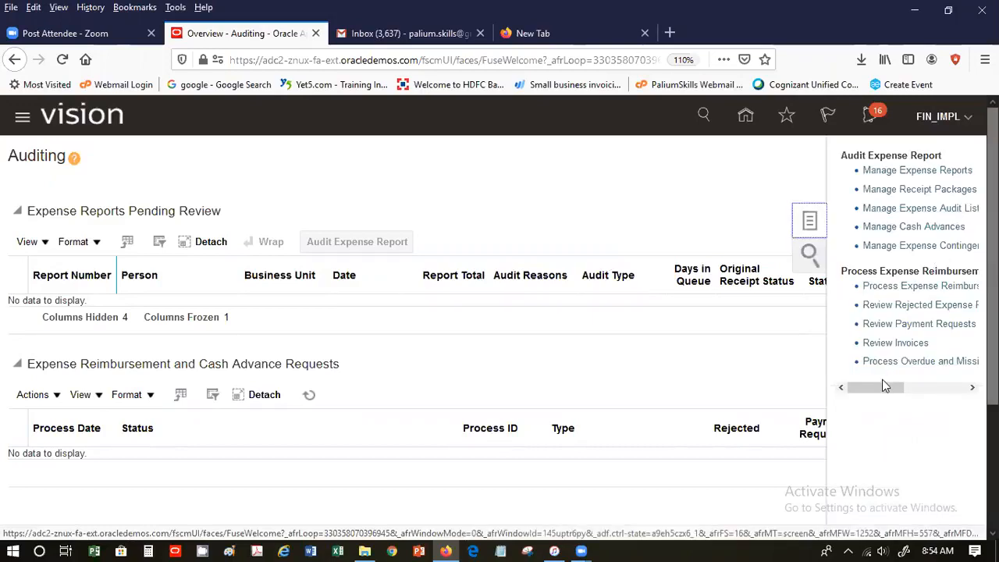
left_click_drag(882, 388, 858, 396)
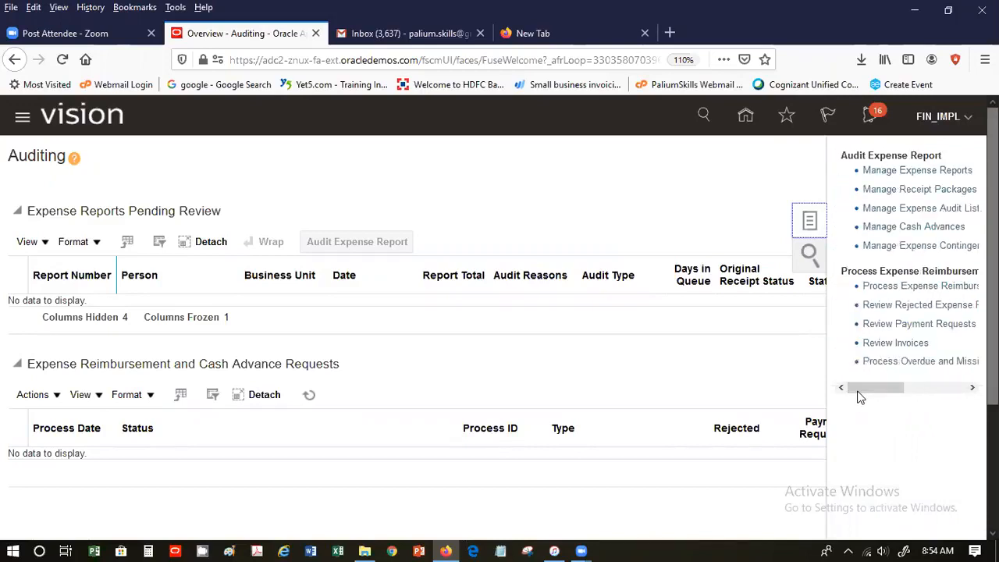
- Submit Process Expense Reimbursements with type Expense Reimbursements, creating process 1917553
left_click(945, 288)
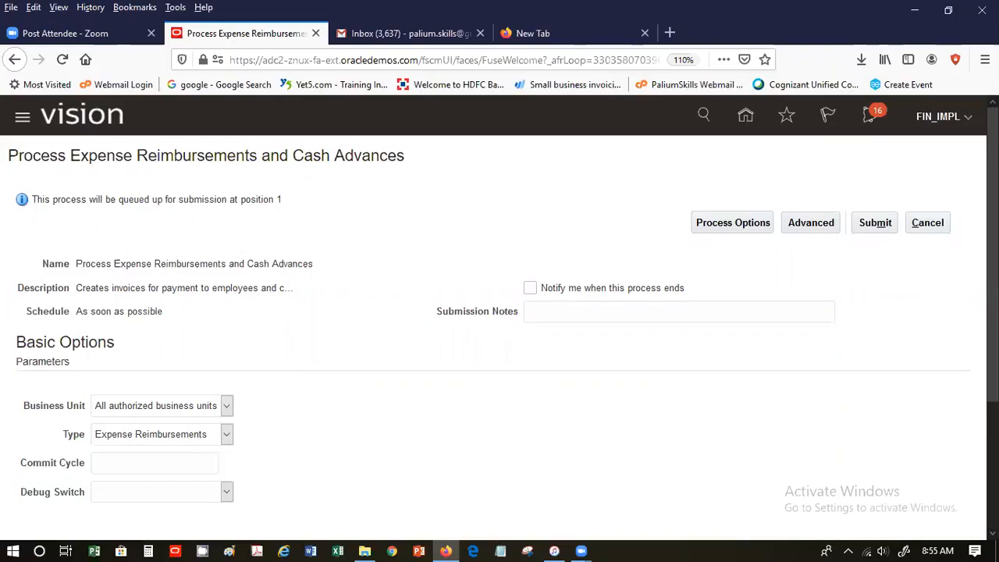
scroll(970, 417, "down", 3)
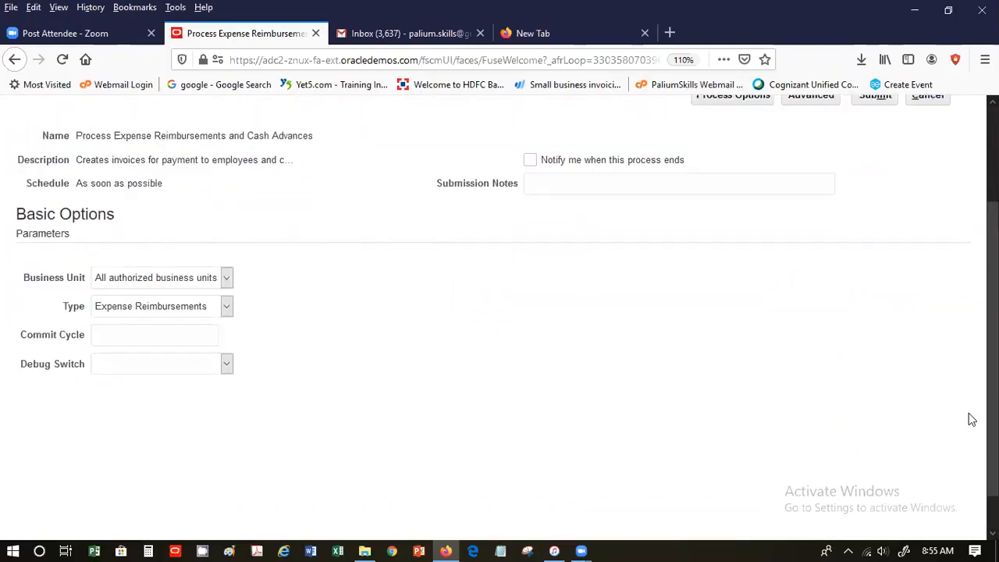
left_click(218, 300)
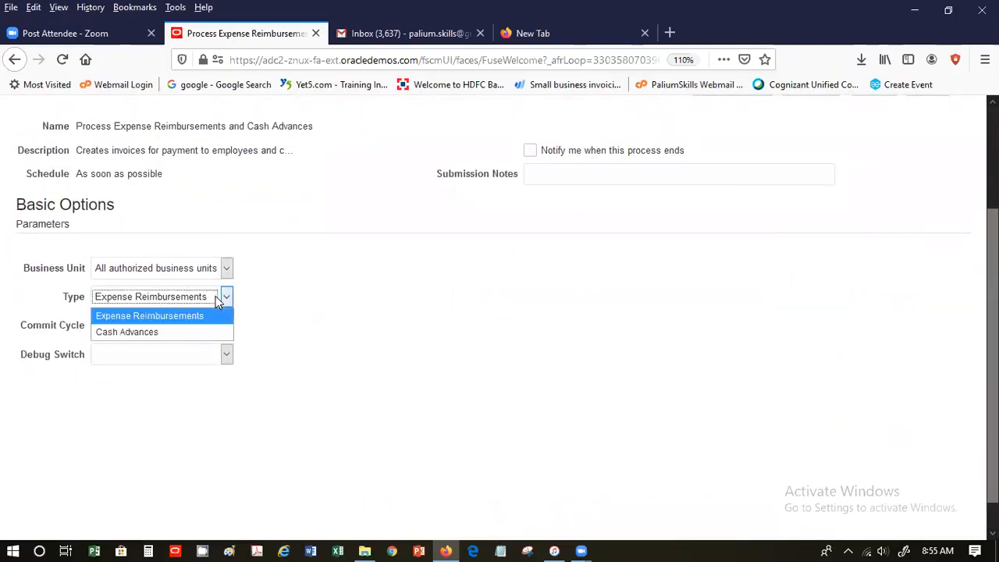
left_click(173, 318)
left_click(172, 320)
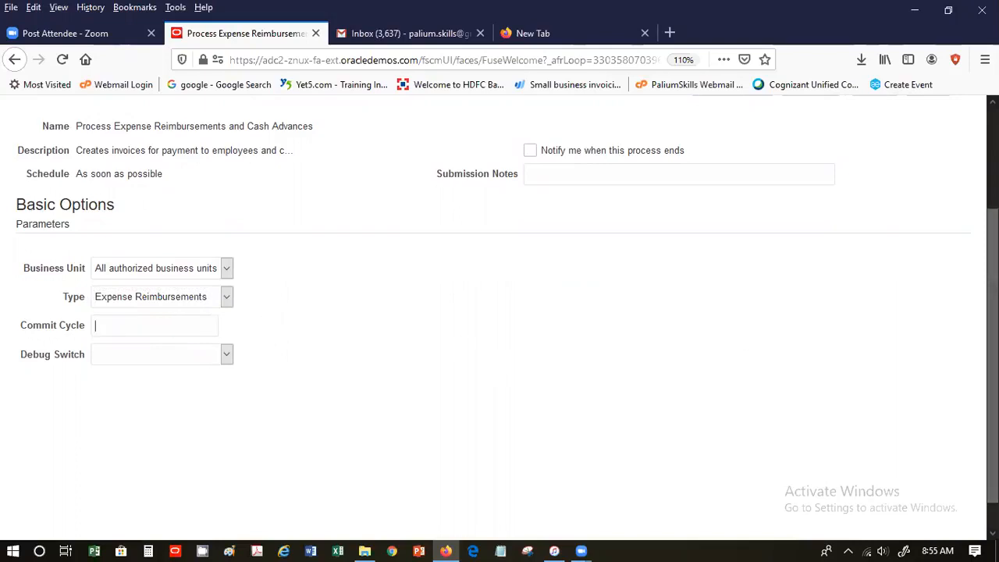
scroll(875, 233, "up", 3)
left_click(874, 226)
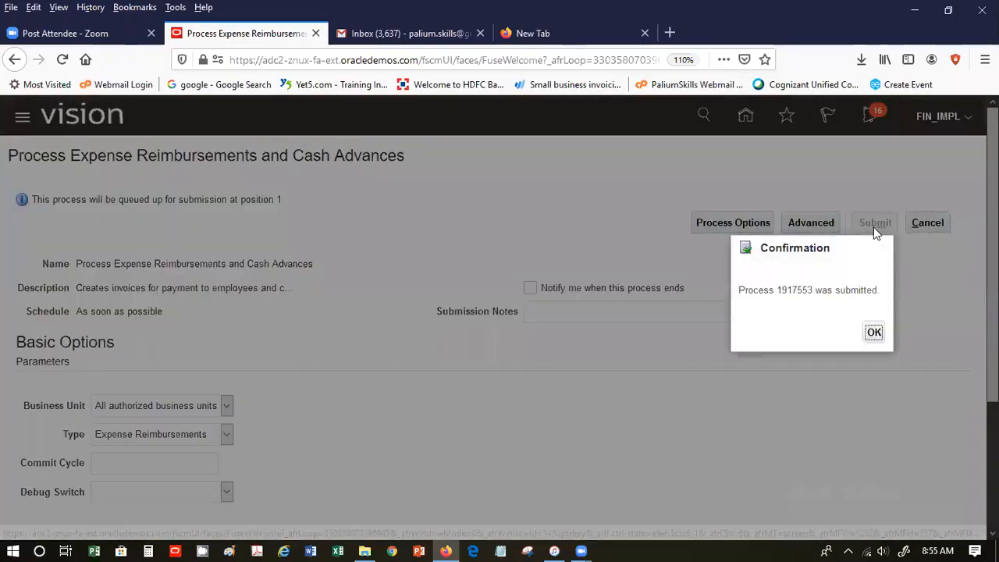
left_click(873, 333)
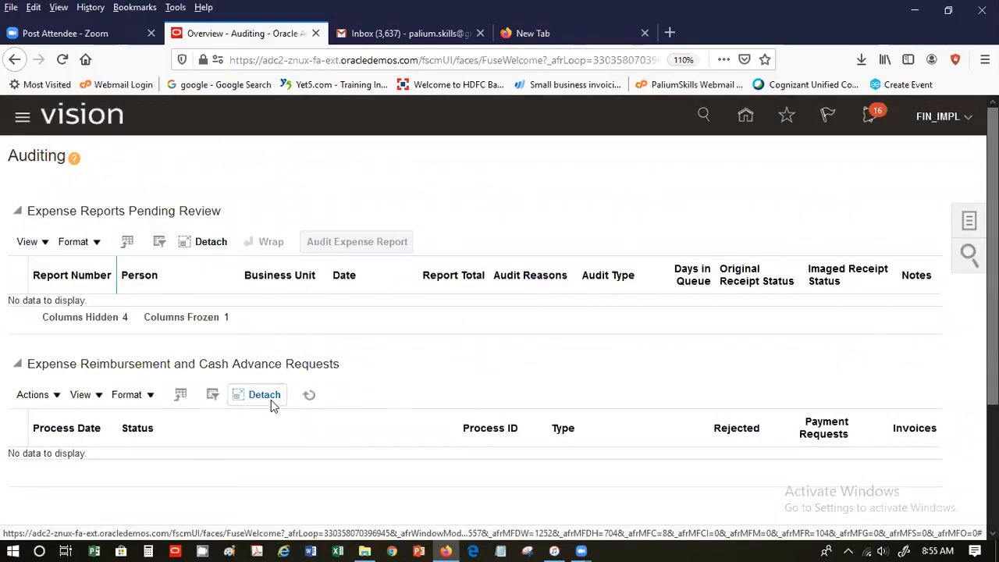
- Submit Process Expense Reimbursements again with type Cash Advances, creating process 1917554
left_click(308, 396)
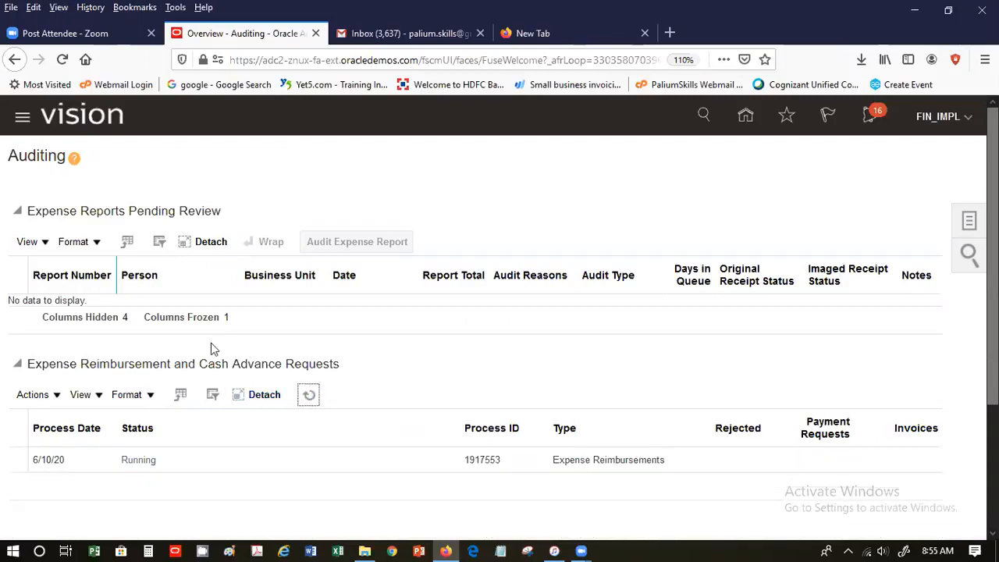
left_click(969, 223)
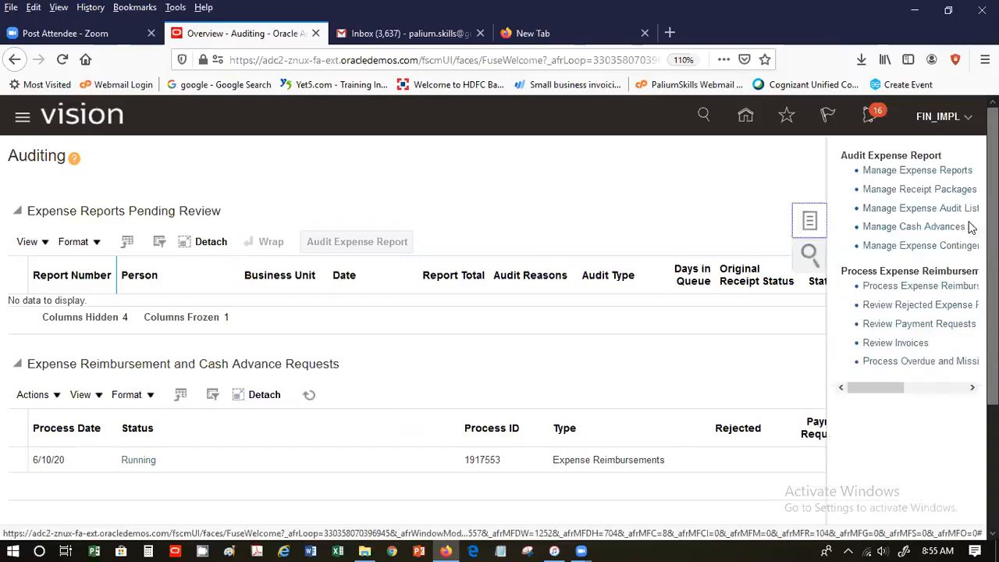
left_click(918, 287)
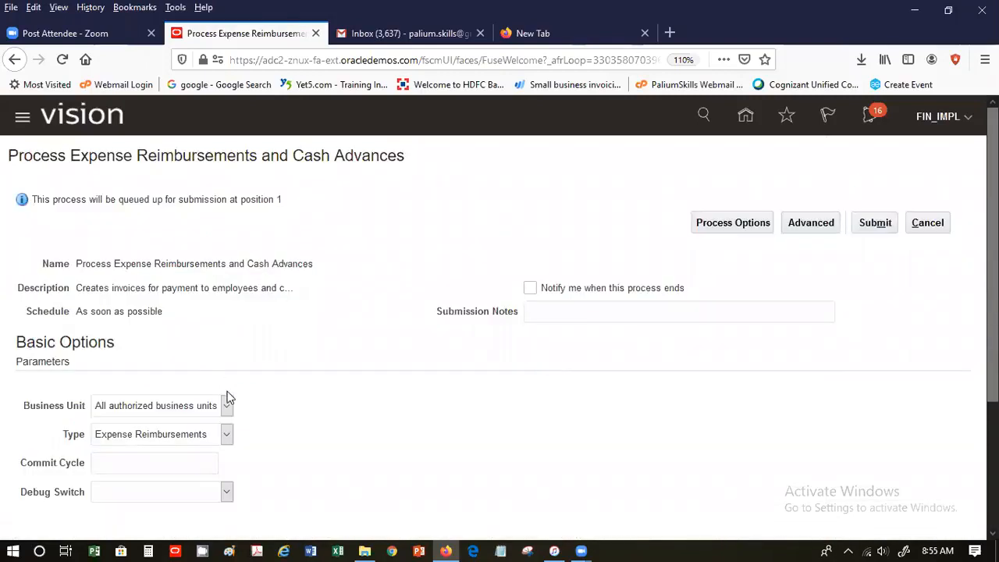
left_click(226, 434)
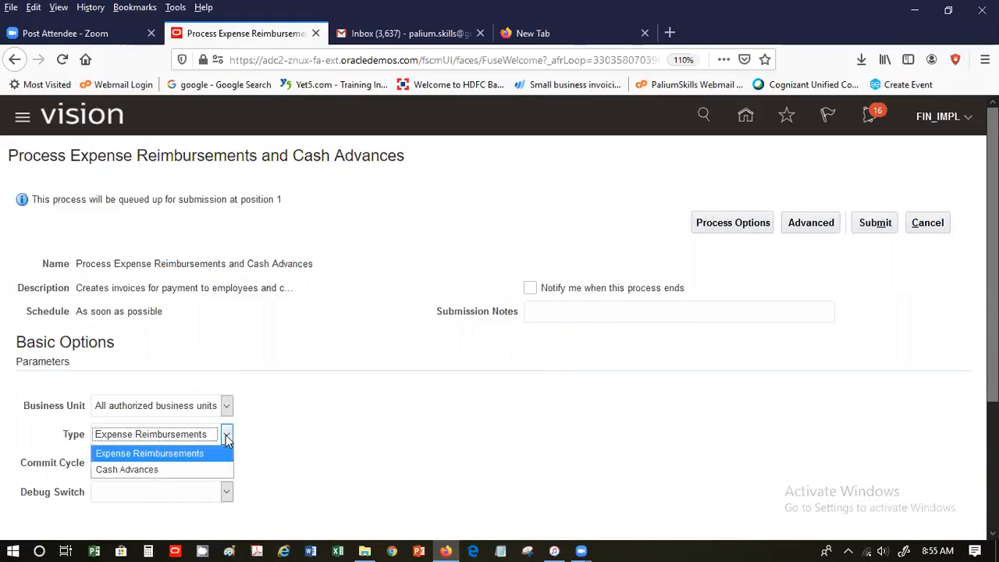
left_click(199, 468)
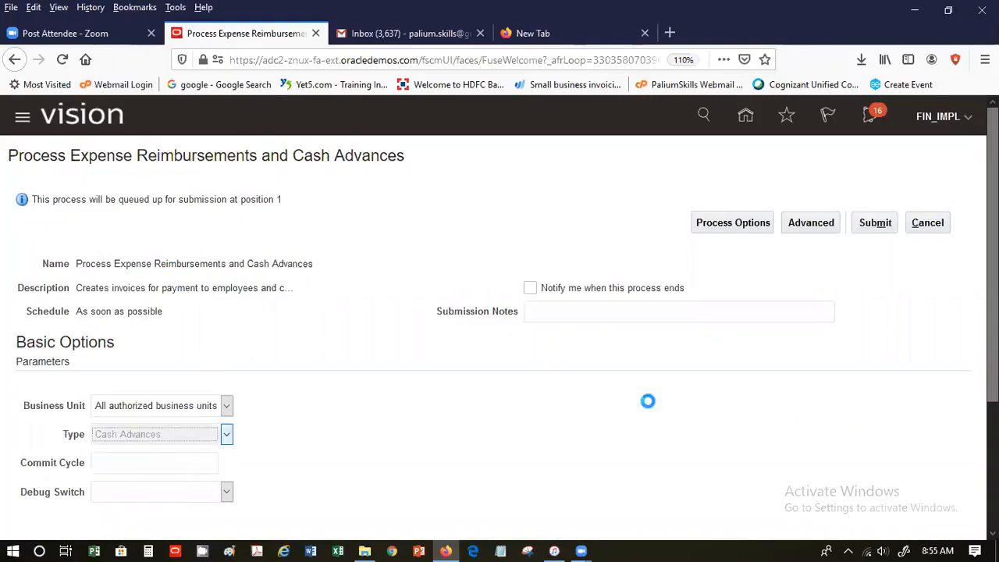
left_click(864, 223)
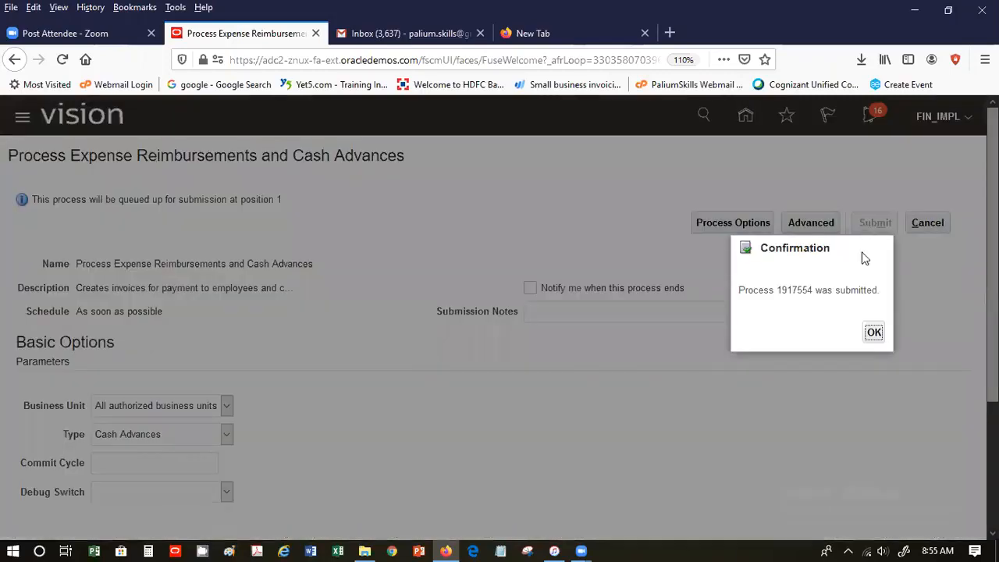
left_click(874, 330)
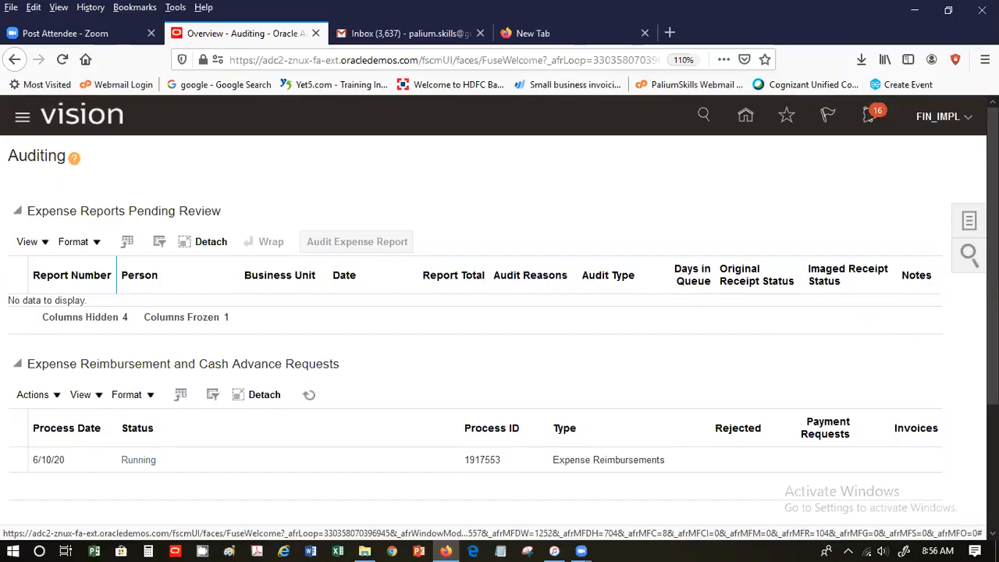
- Refresh the reimbursement requests table until processes 1917553 and 1917554 show Succeeded
scroll(499, 313, "down", 3)
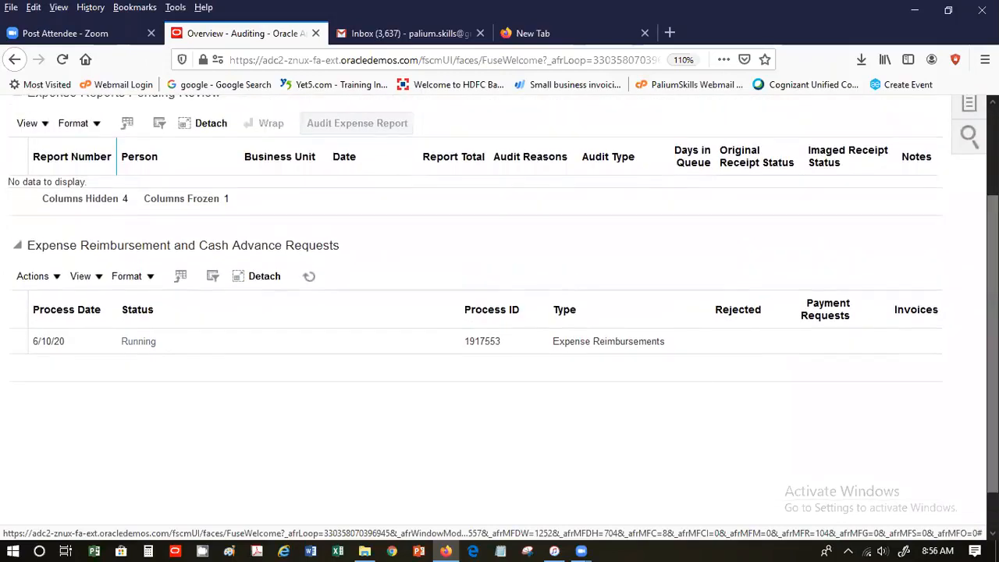
left_click(310, 278)
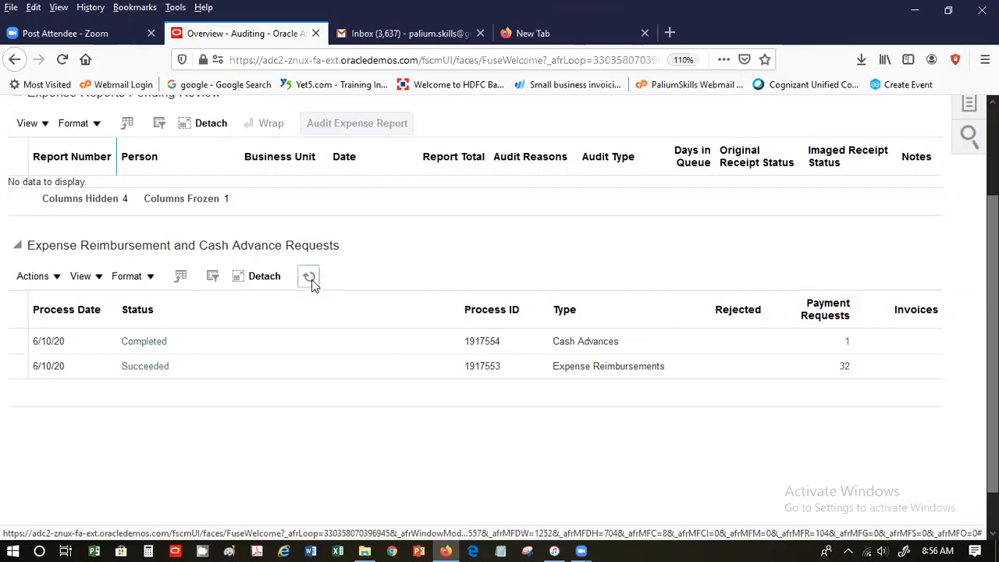
left_click(310, 278)
- Open process 1917553's details and view its output, which shows None
left_click(302, 282)
left_click(145, 368)
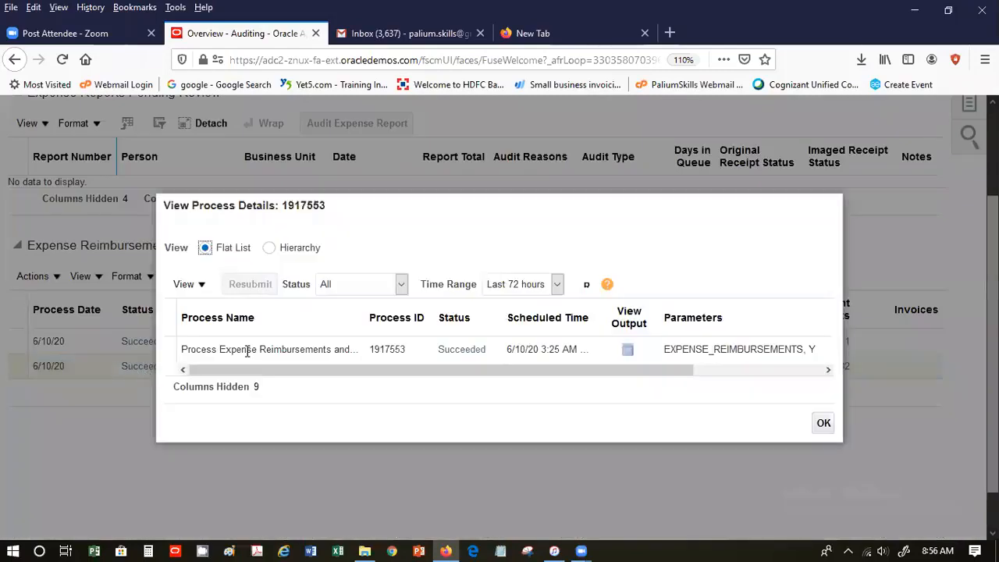
left_click(627, 351)
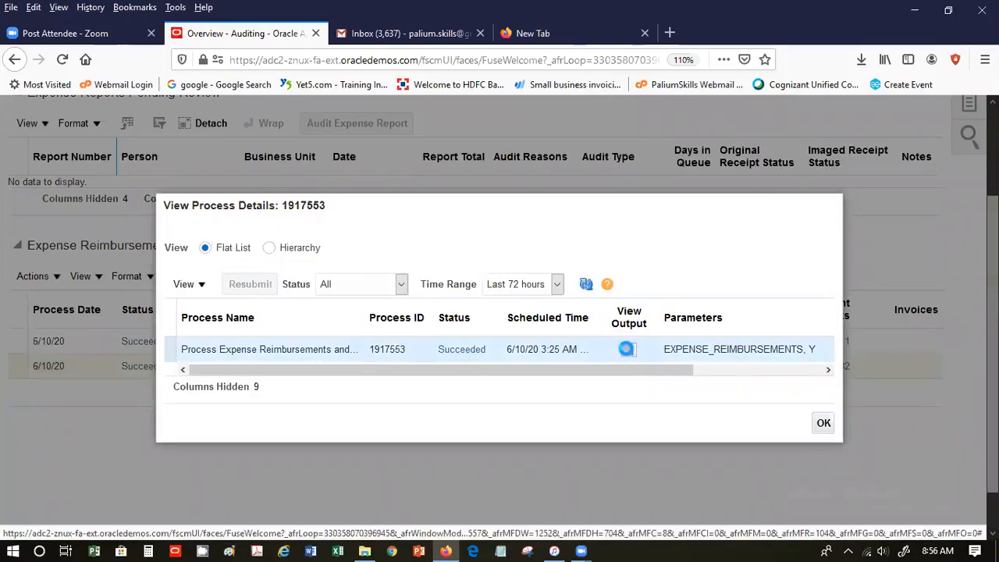
left_click(628, 351)
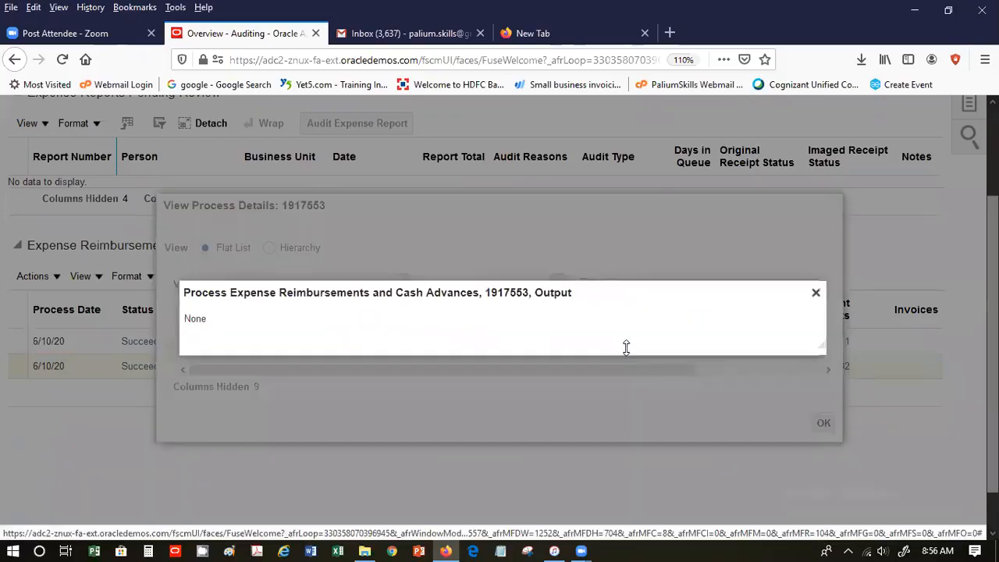
left_click(815, 292)
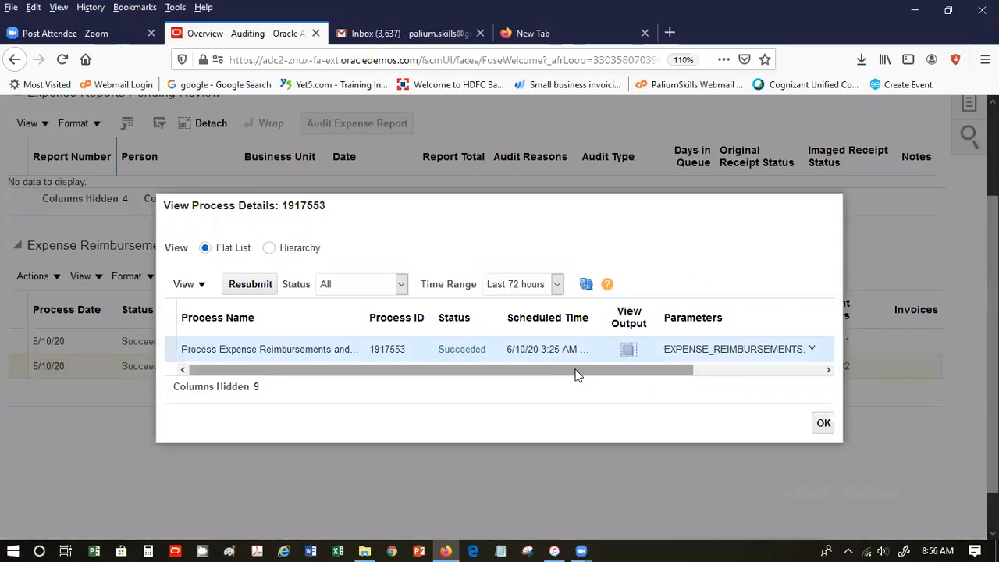
- Open the ESS_L_1917553 log file in WordPad
left_click(809, 371)
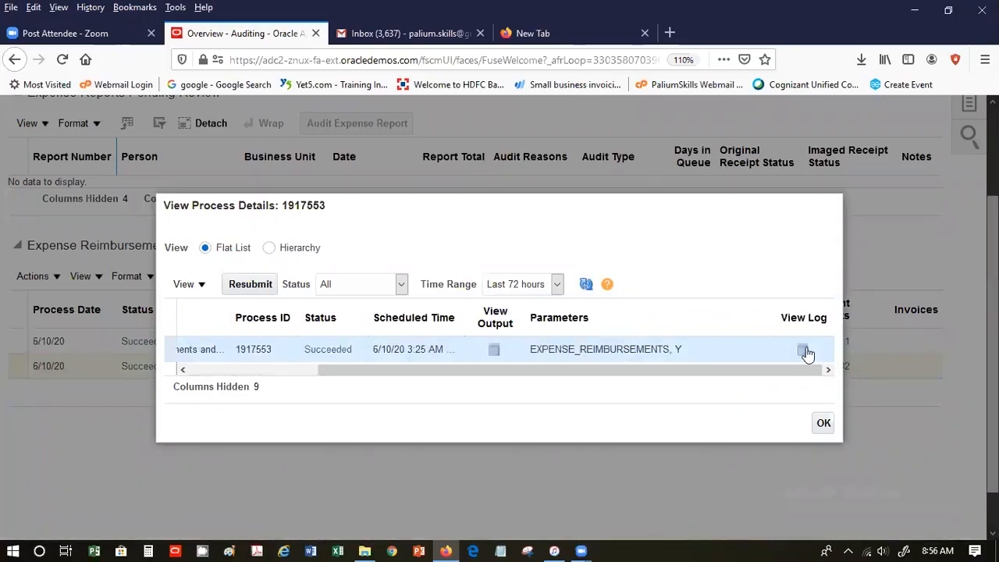
left_click(803, 348)
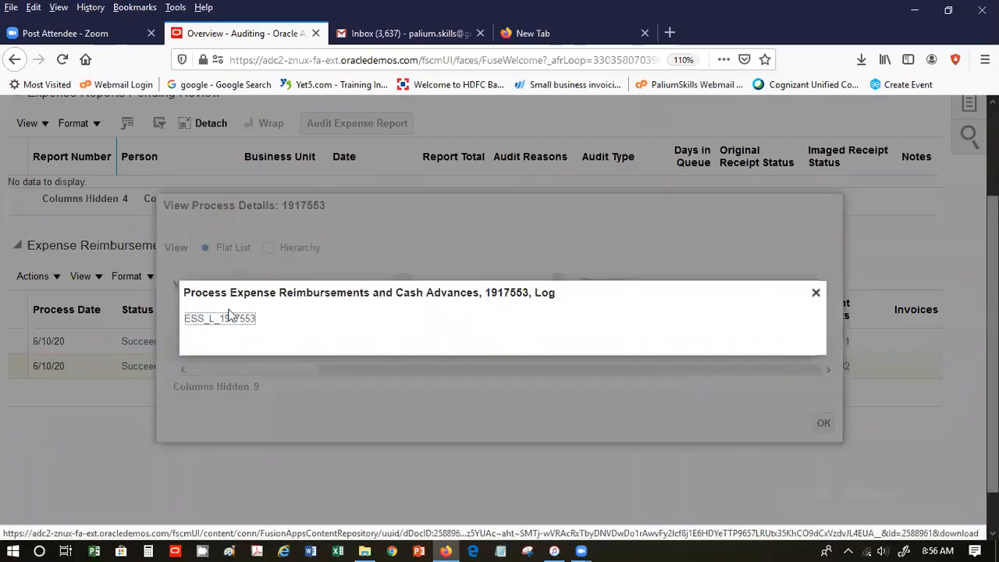
left_click(231, 320)
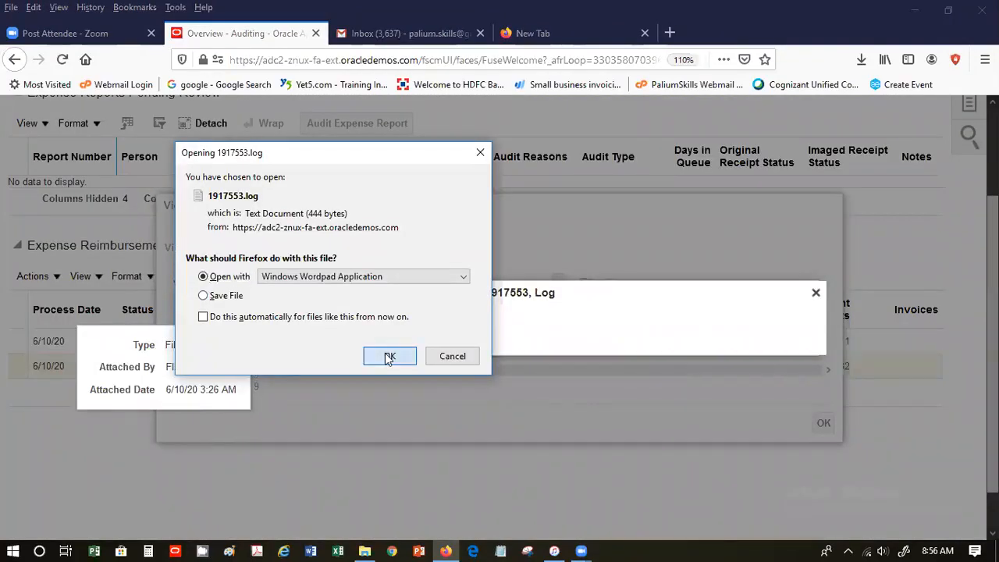
left_click(384, 355)
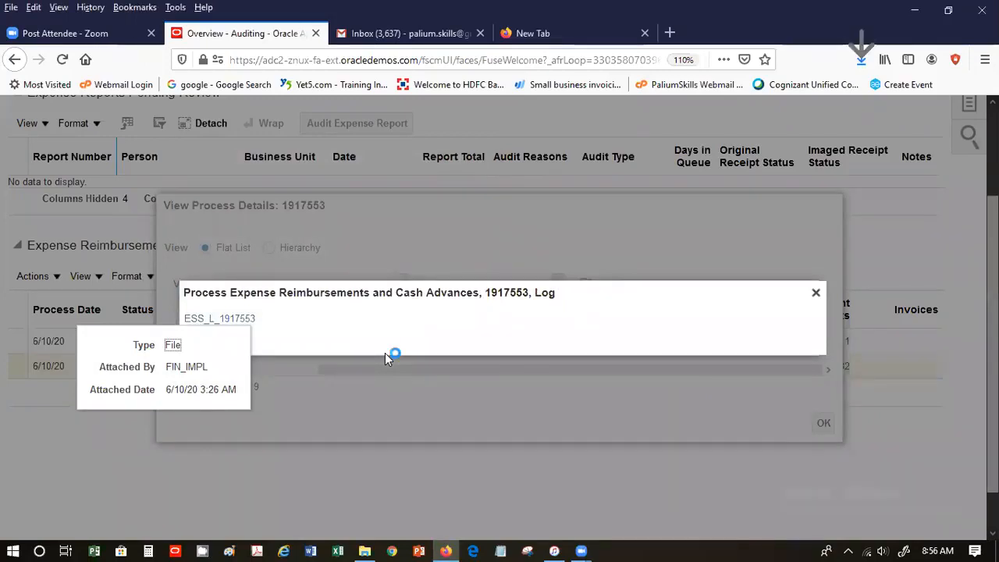
left_click(321, 319)
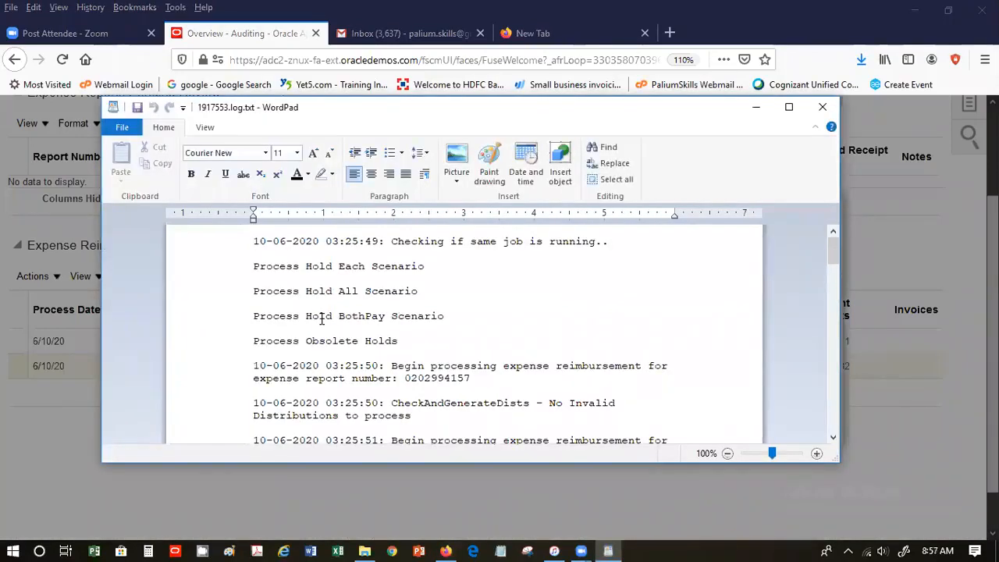
- Scroll through the 1917553 log to its summary of 32 invoices and 32 payment requests
key("Down")
key("Down")
key("Down")
key("Down")
key("Down")
key("Down")
key("Down")
key("Down")
key("Down")
key("Down")
key("Down")
key("Down")
key("Down")
key("Down")
key("Down")
key("Down")
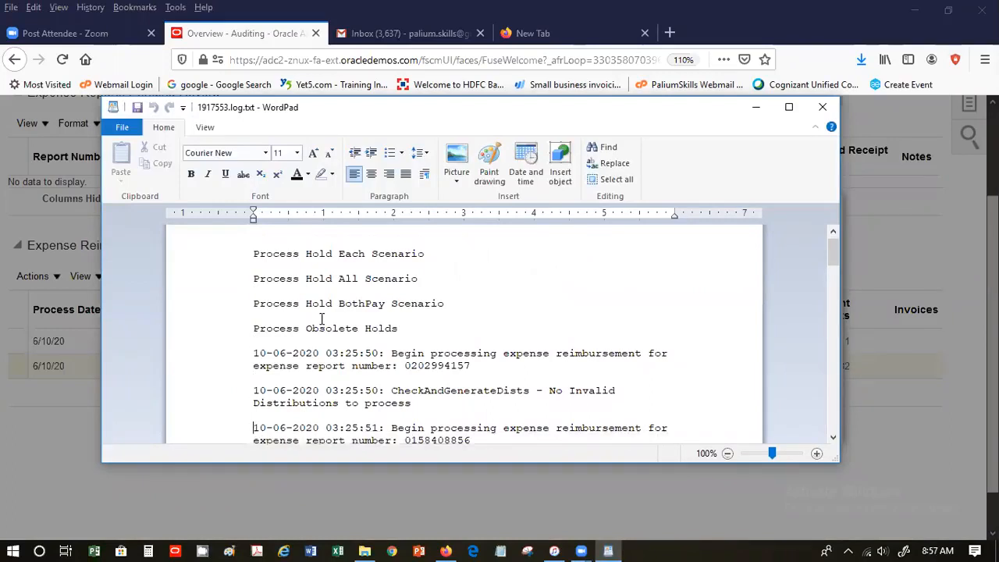
key("Down")
key("Down")
key("Down")
key("Down")
key("Down")
key("Down")
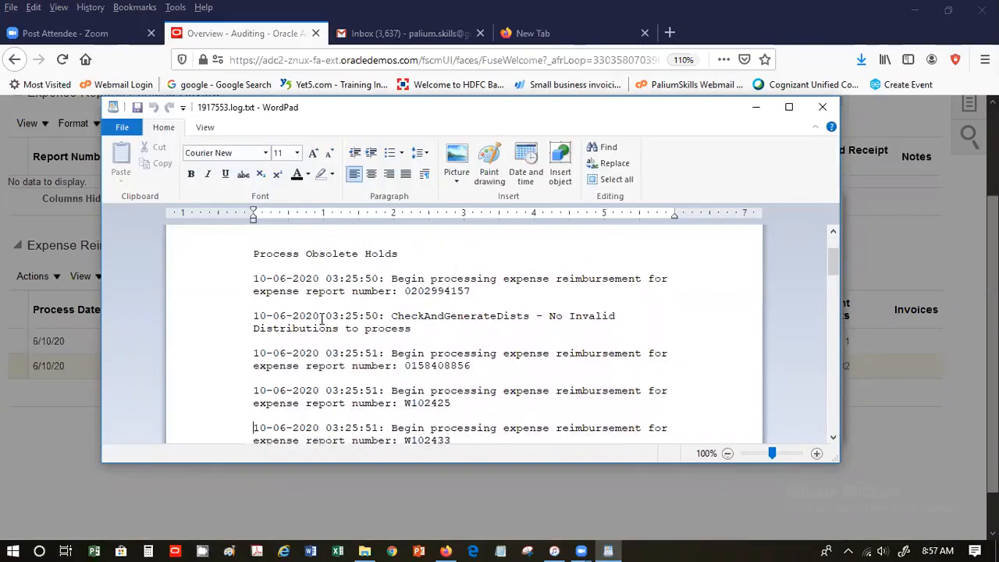
key("Down")
key("Down")
key("Down")
key("Down")
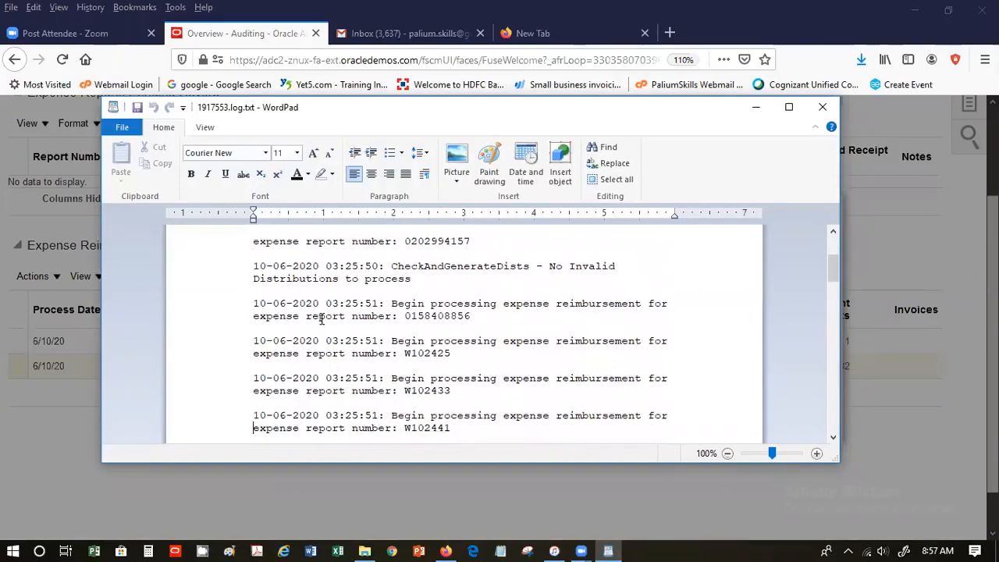
key("Down")
key("Down")
key("Down")
key("Down")
key("Down")
key("Down")
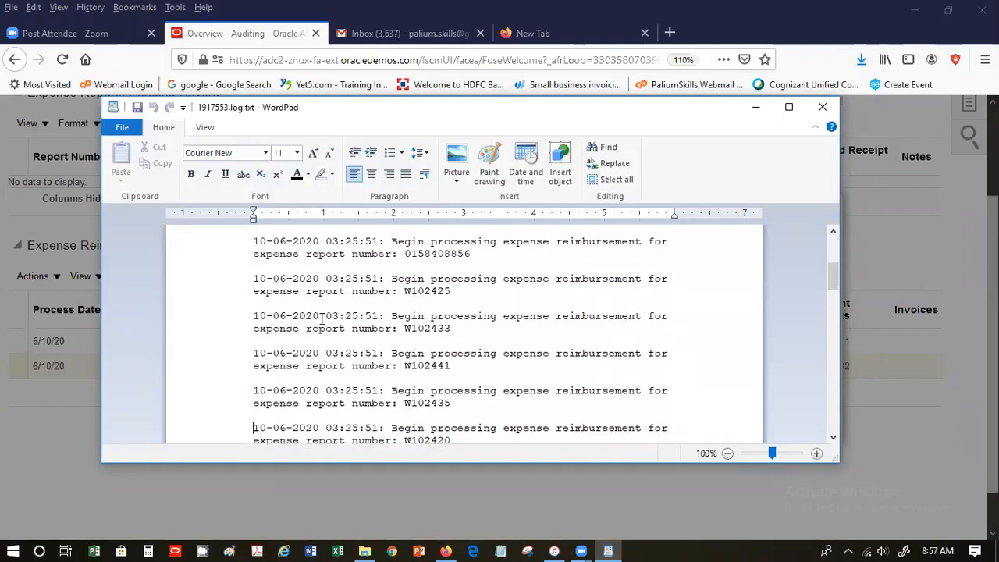
key("Down")
key("Down")
key("Down")
key("Down")
key("Down")
key("Down")
key("Down")
key("Down")
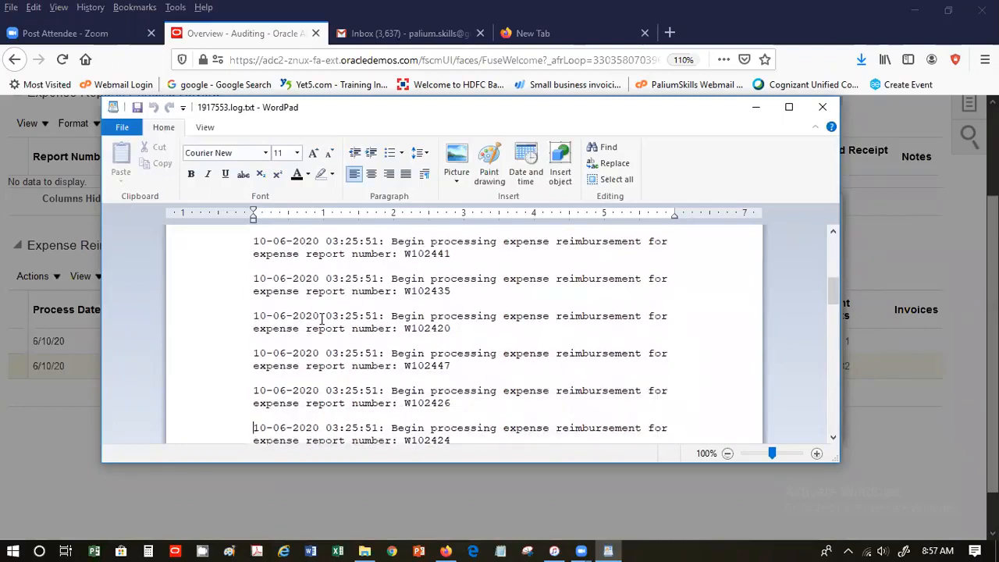
key("Down")
key("Down")
key("Down")
key("Down")
key("Down")
key("Down")
key("Down")
key("Down")
key("Down")
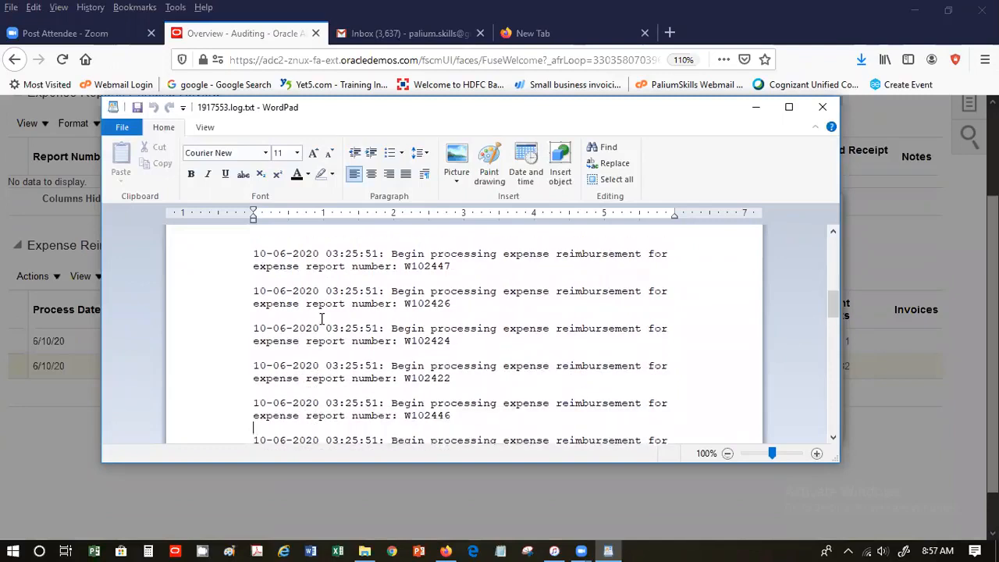
key("Down")
key("Down")
key("Down")
key("Down")
key("Down")
key("Down")
key("Down")
key("Down")
key("Down")
key("Down")
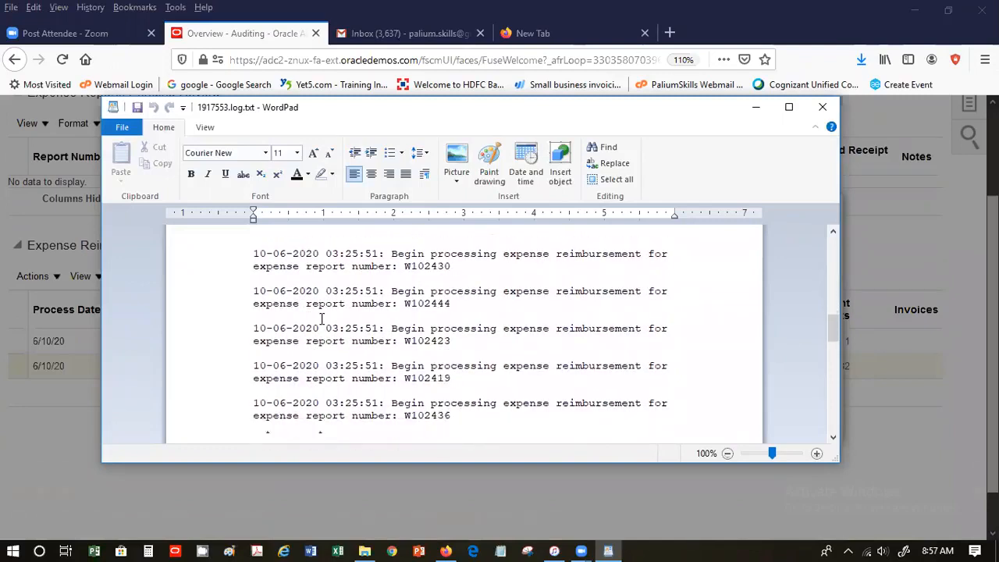
key("Down")
key("Down")
key("Down")
key("Down")
key("Down")
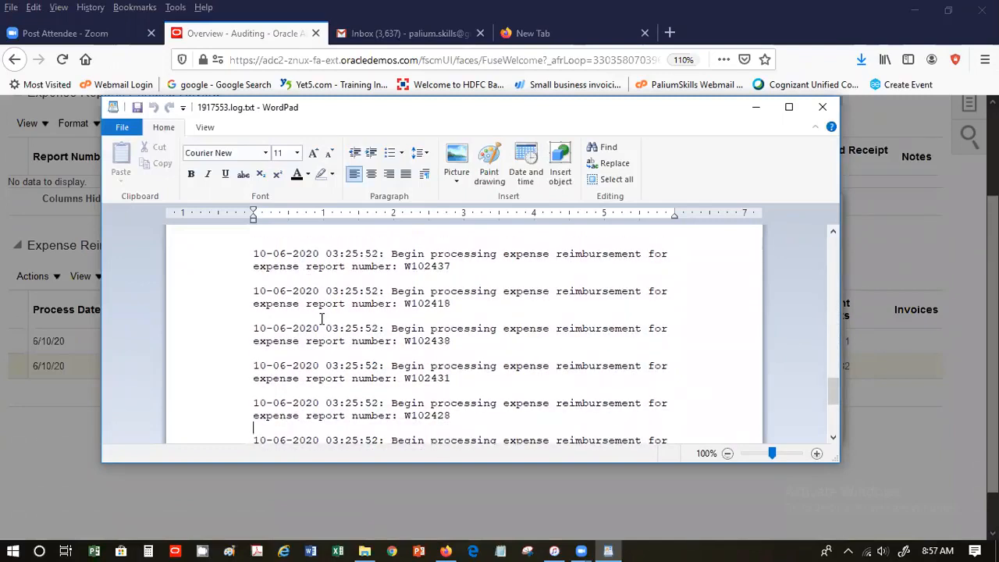
key("Down")
key("Down")
key("Down")
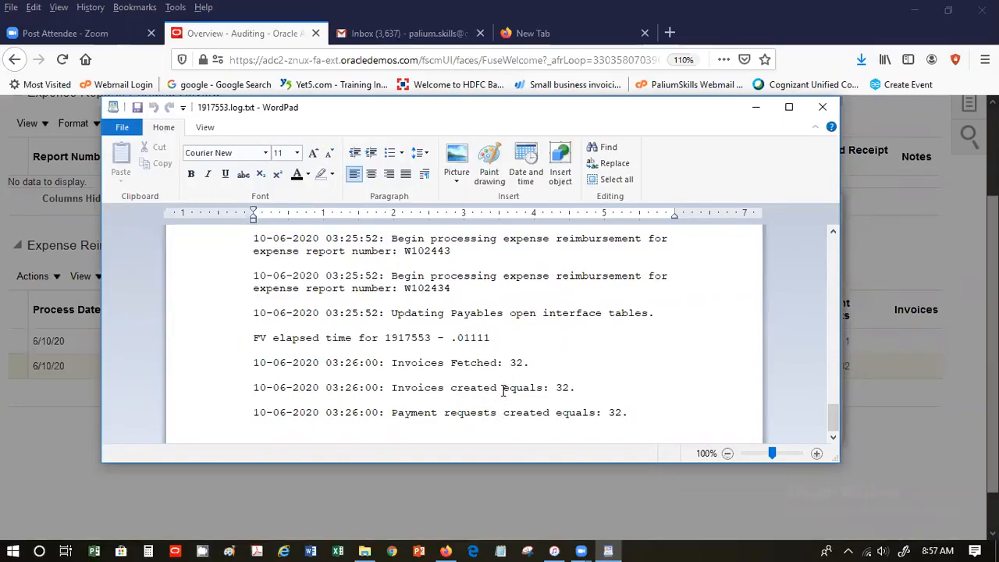
- Close WordPad, the log window and the process details, then return to the home page
left_click(823, 108)
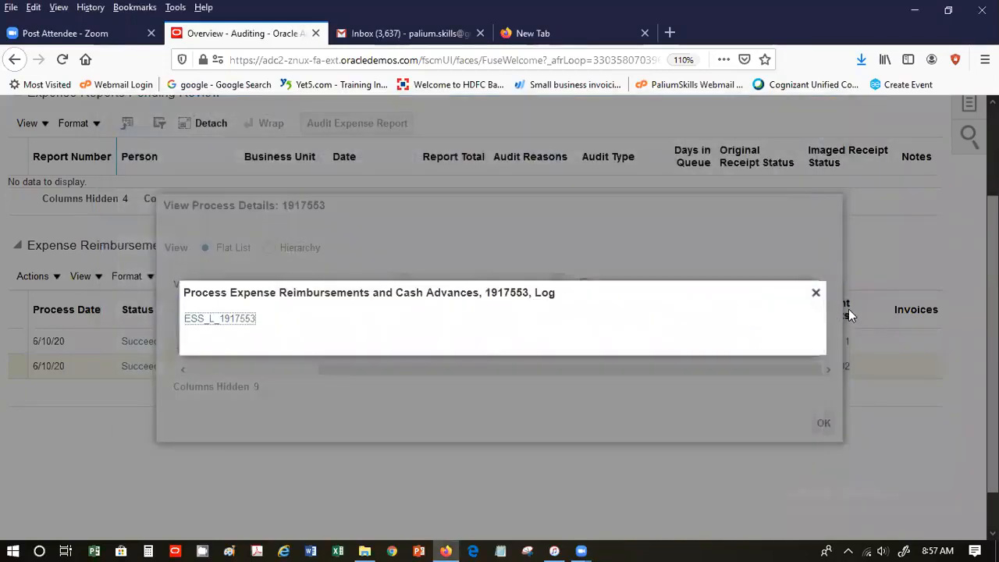
left_click(815, 293)
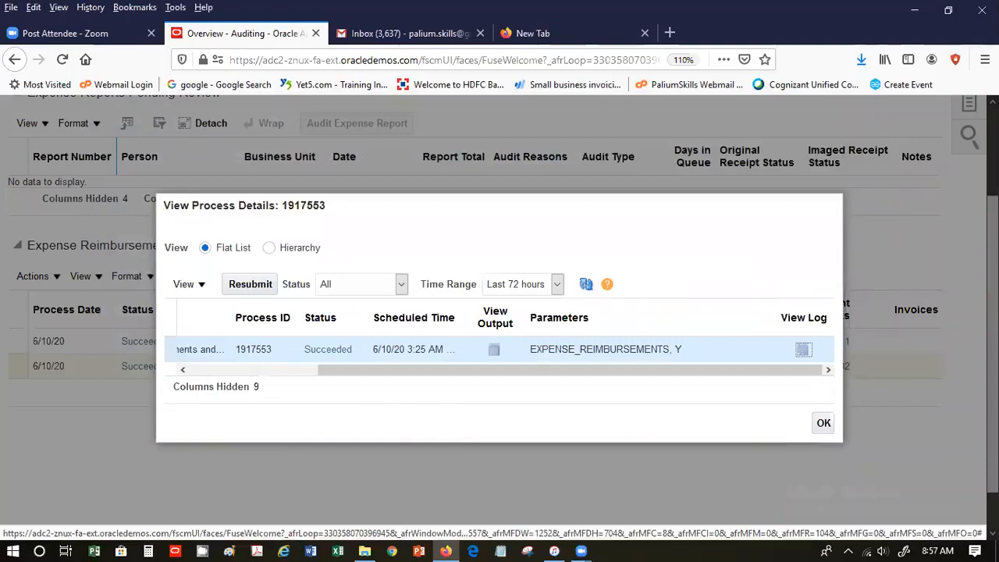
left_click(823, 422)
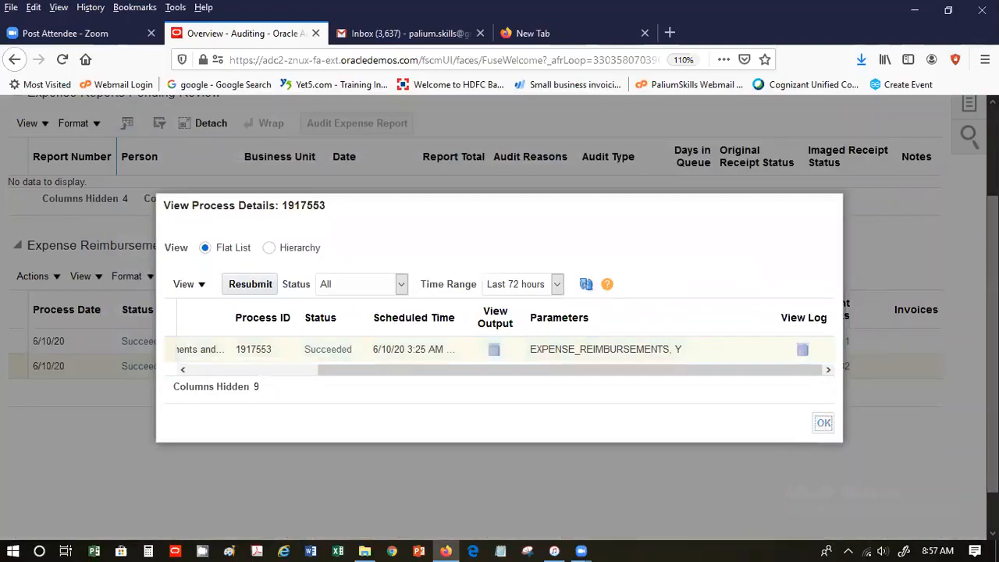
scroll(803, 343, "up", 3)
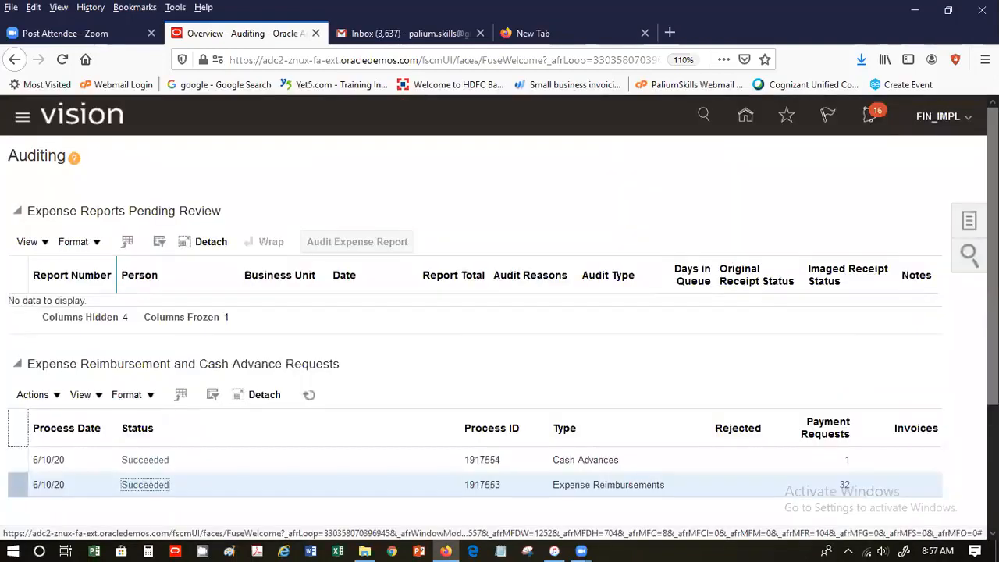
left_click(746, 115)
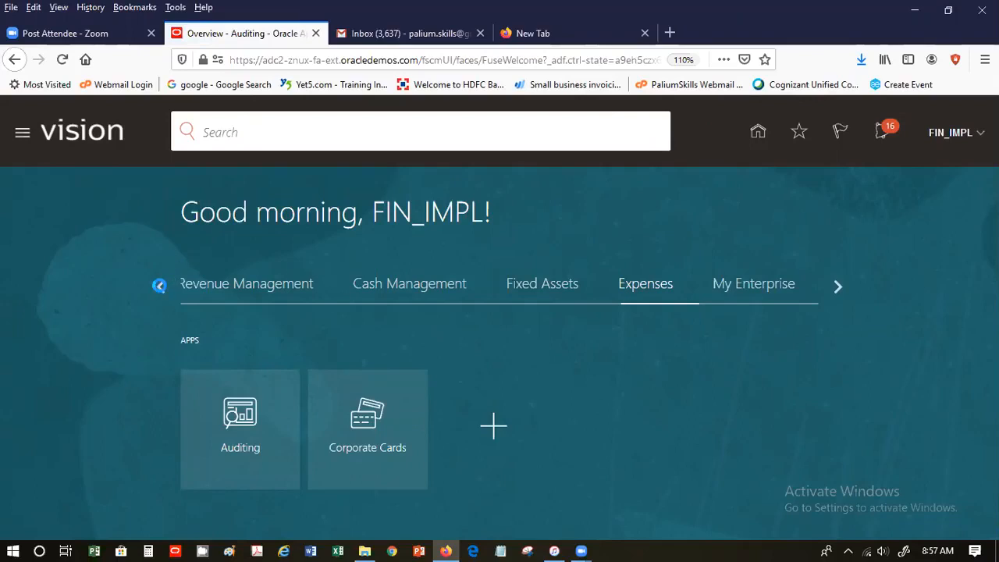
- Go to the Payables apps and open the Invoices workbench, showing 33 invoices from the last 24 hours
left_click(159, 284)
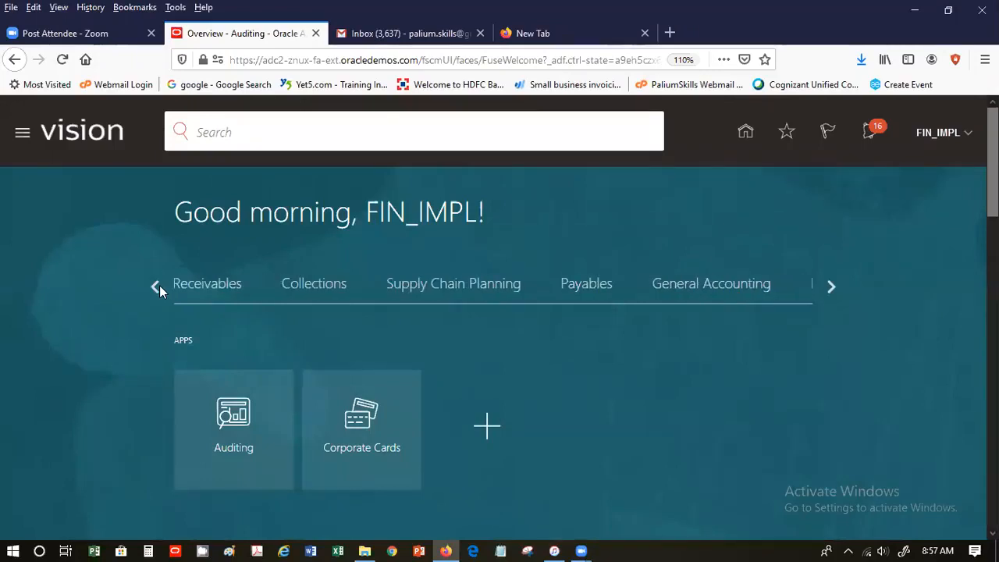
left_click(580, 288)
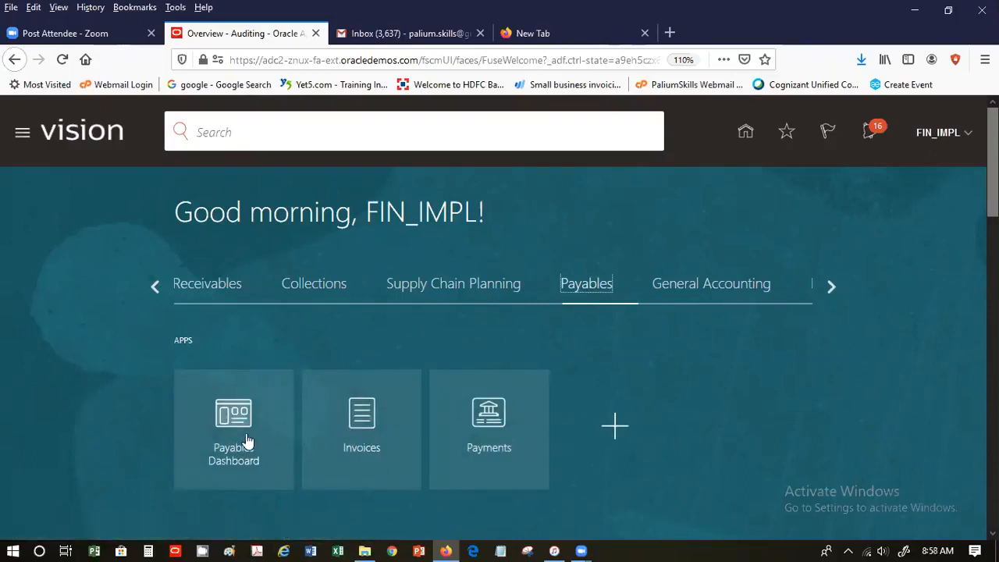
left_click(367, 412)
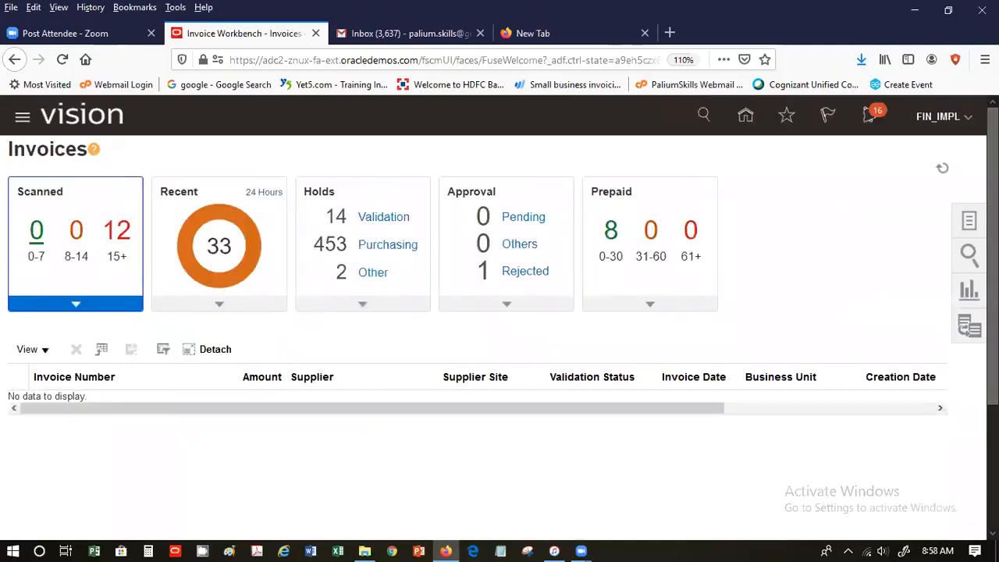
left_click(220, 248)
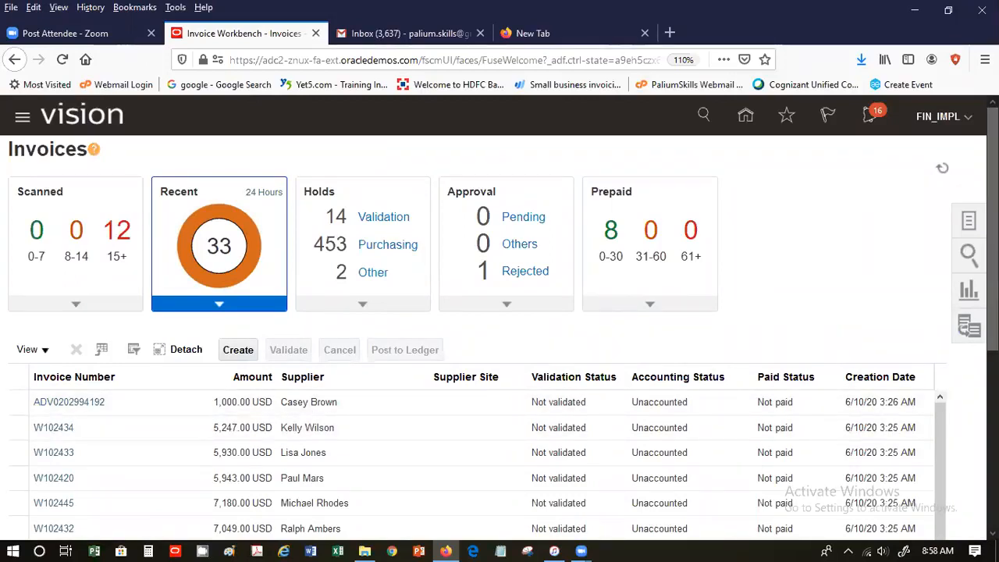
scroll(971, 329, "down", 3)
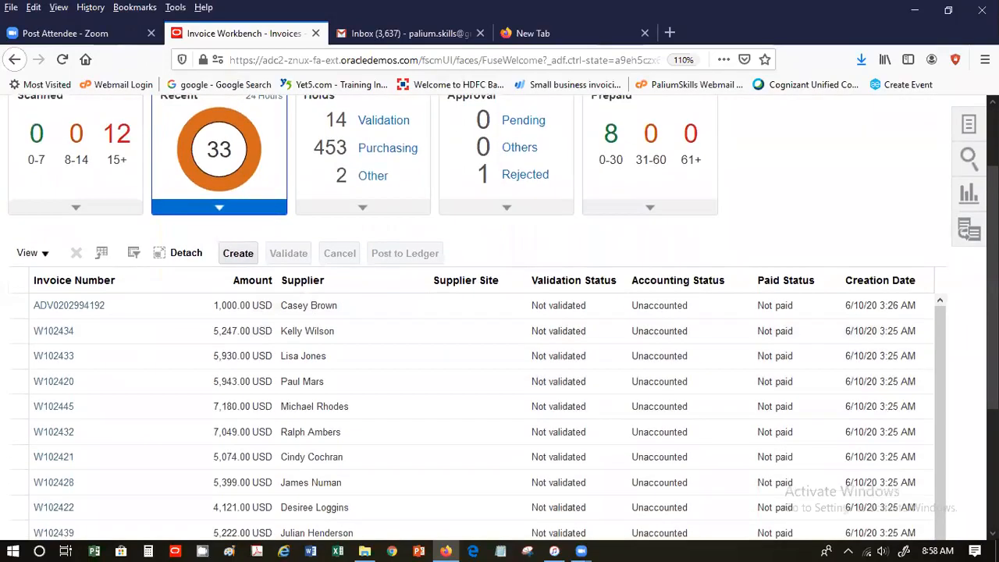
scroll(971, 329, "down", 2)
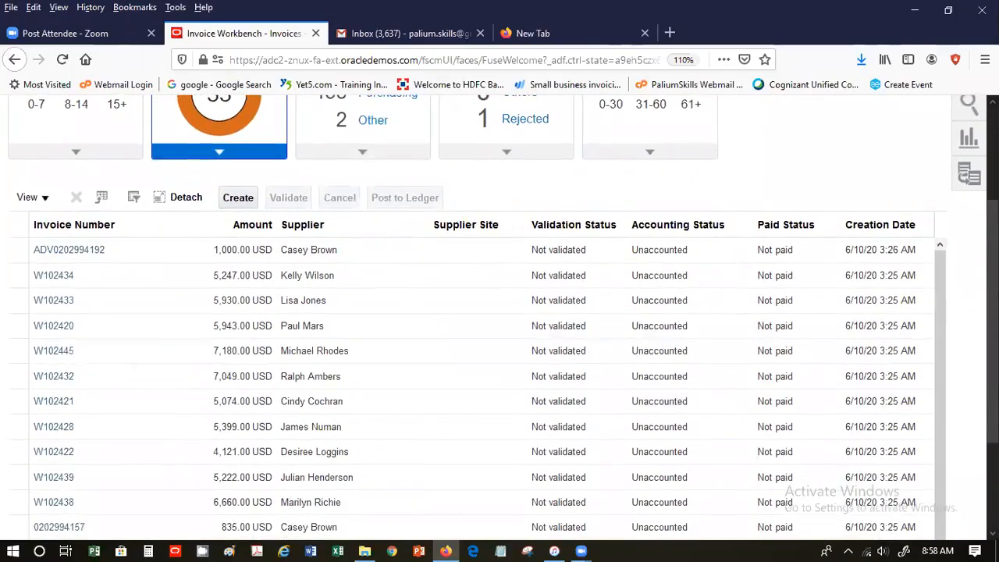
scroll(971, 329, "down", 2)
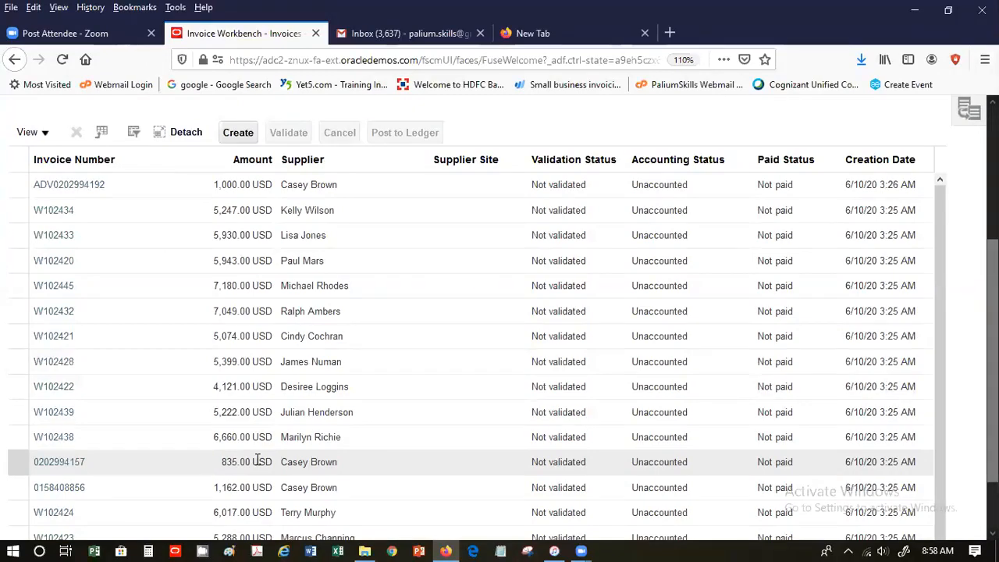
left_click(52, 192)
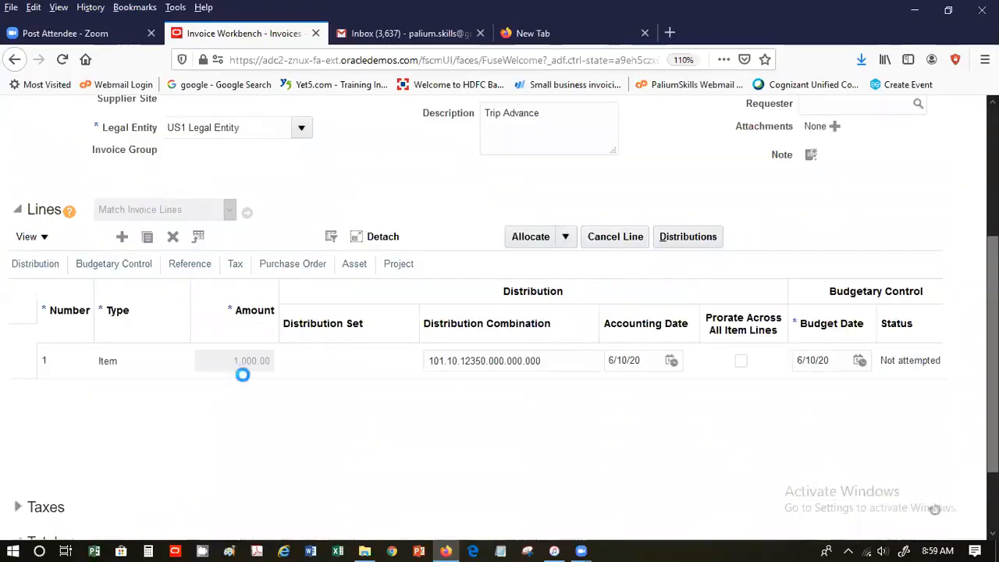
scroll(393, 401, "up", 2)
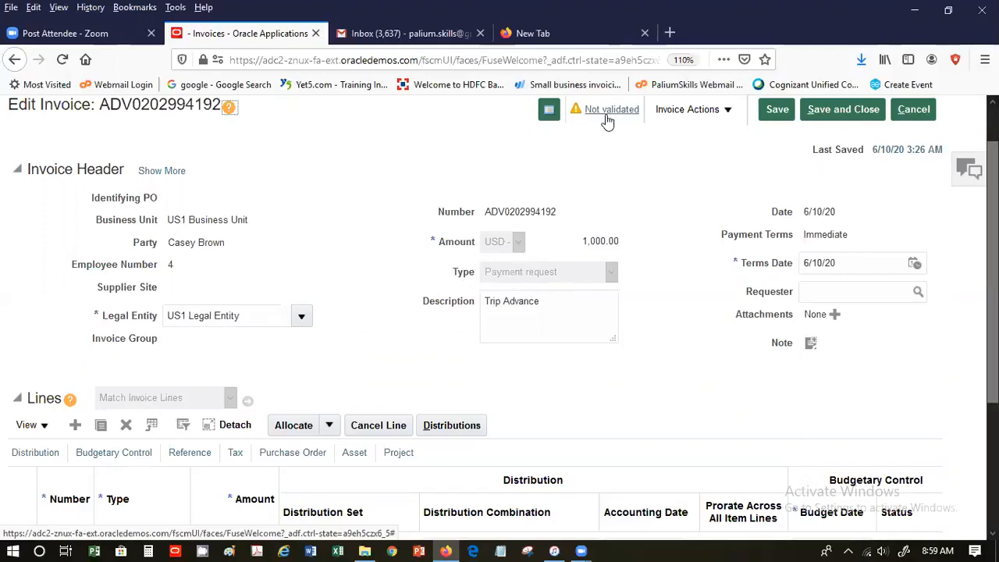
left_click(727, 118)
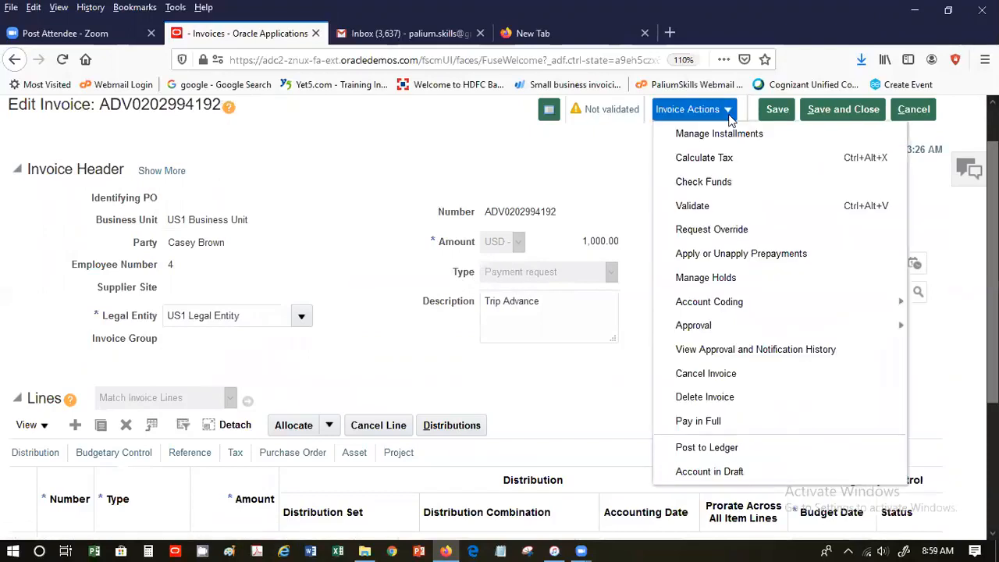
left_click(715, 205)
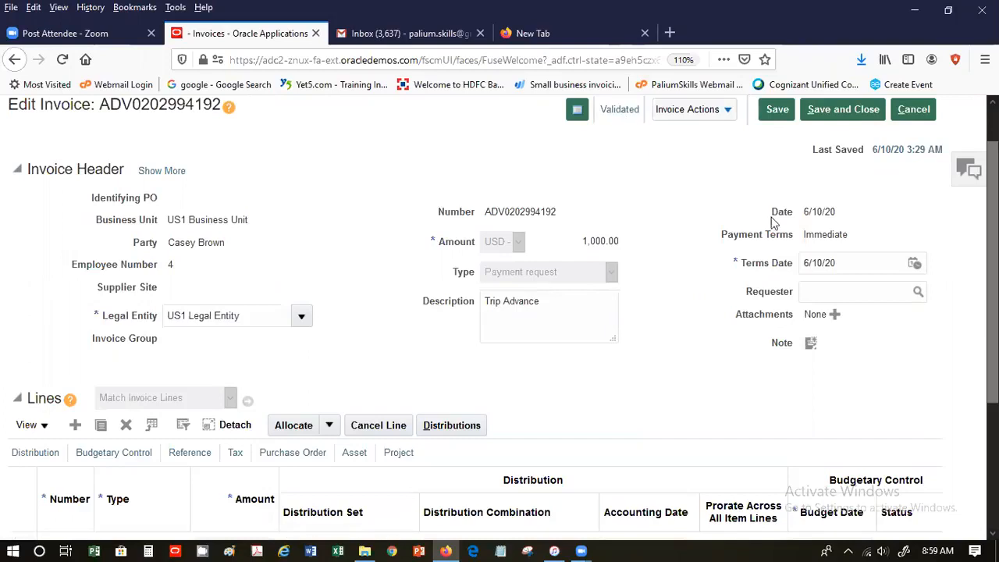
left_click(703, 115)
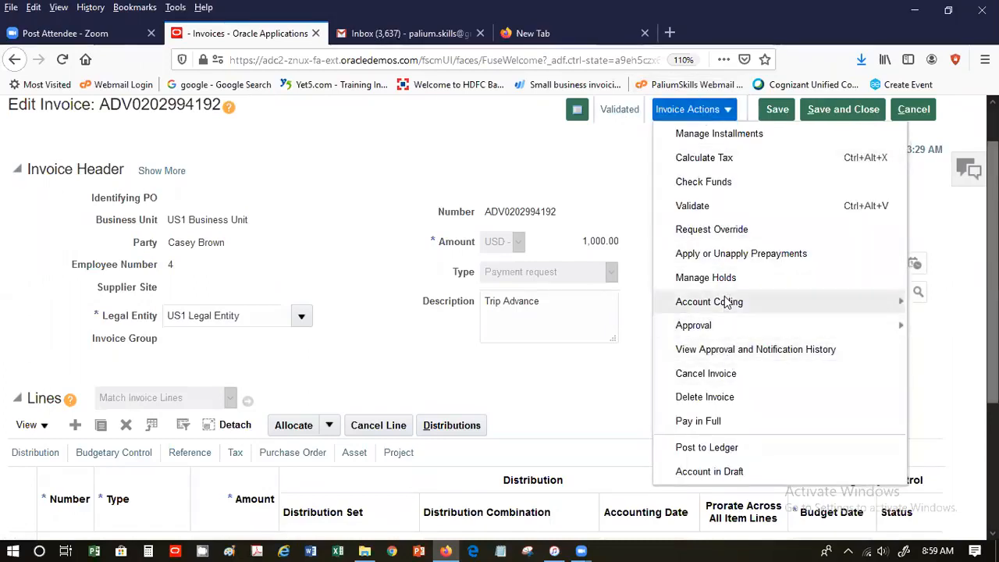
left_click(725, 469)
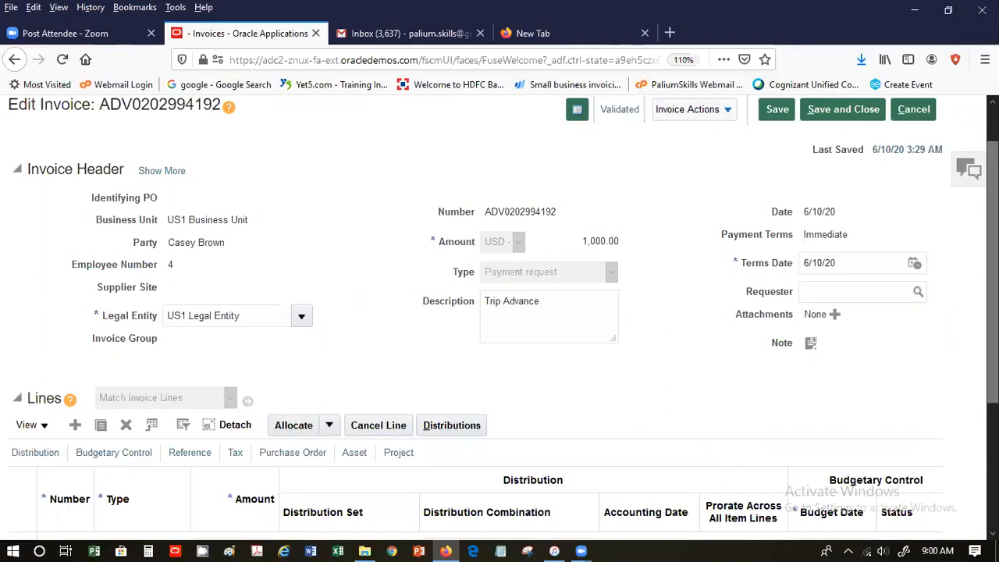
scroll(500, 313, "down", 4)
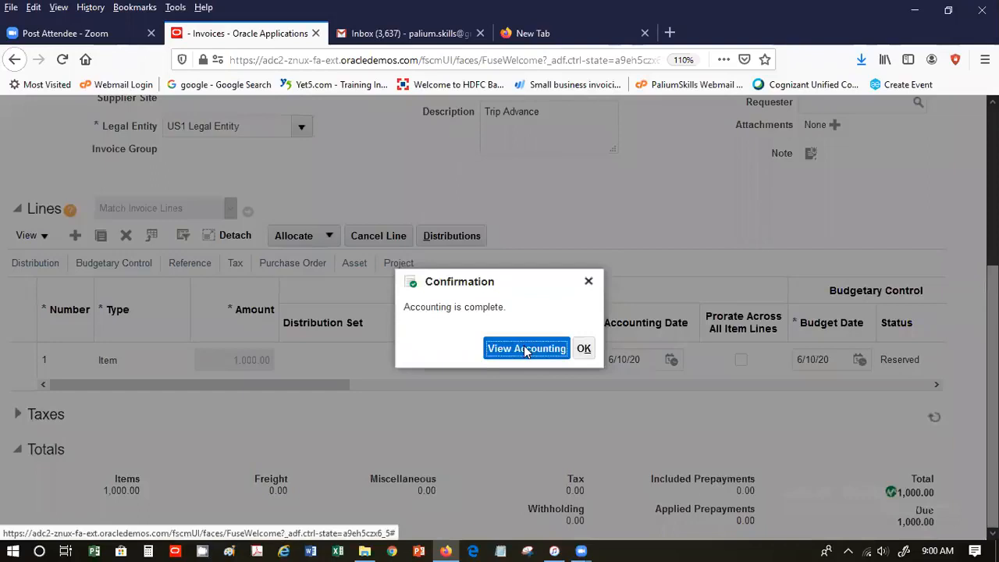
left_click(525, 349)
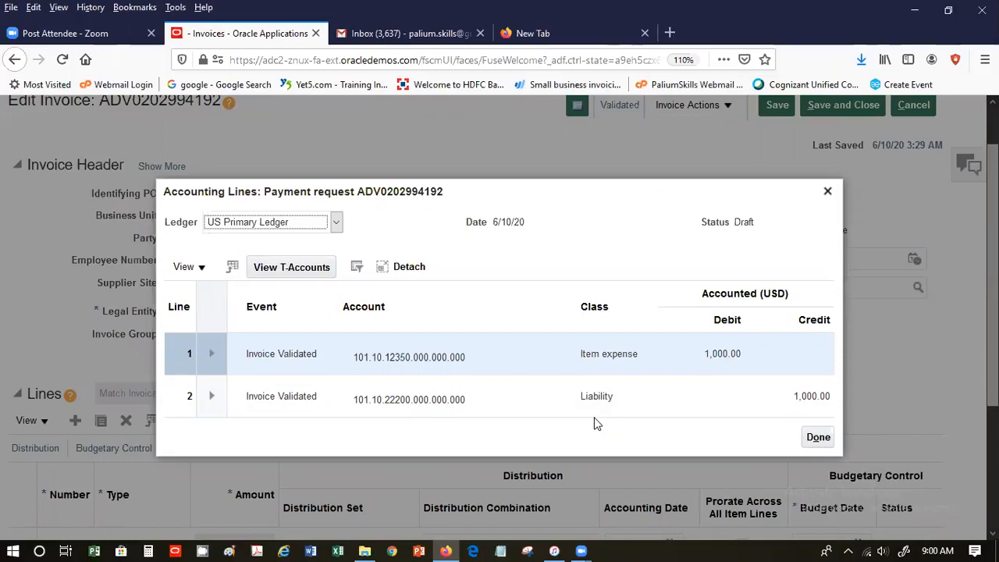
left_click(818, 437)
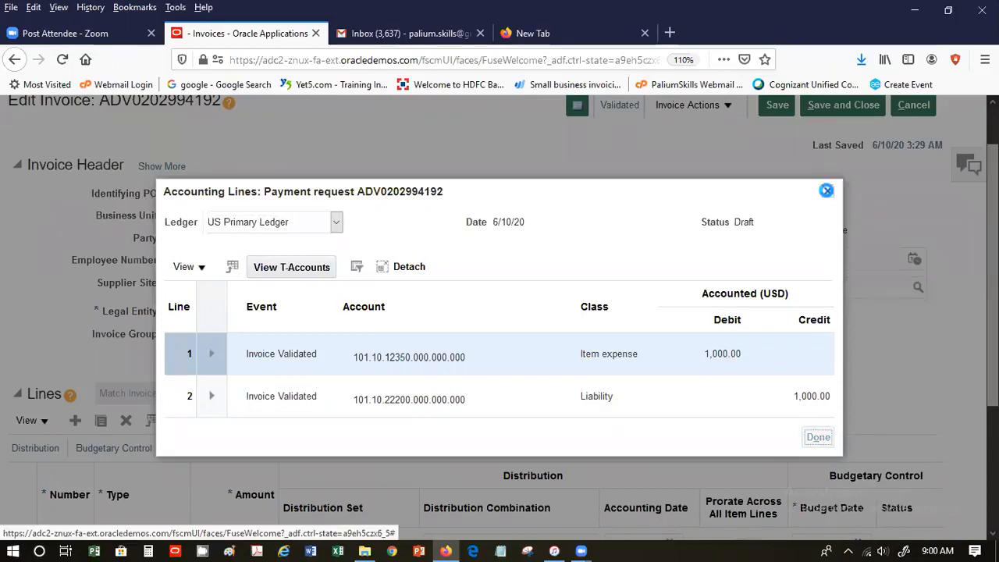
left_click(827, 191)
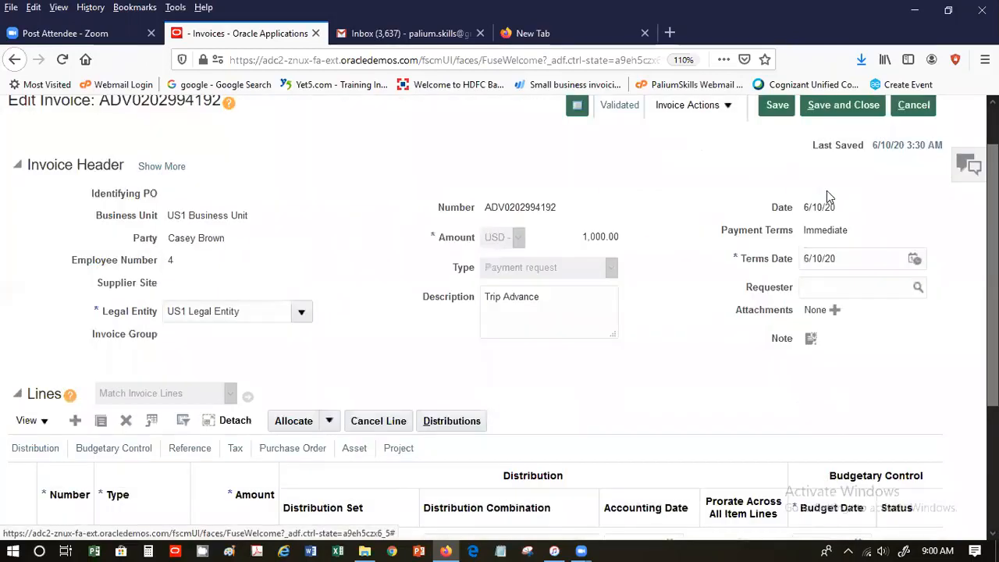
left_click(724, 107)
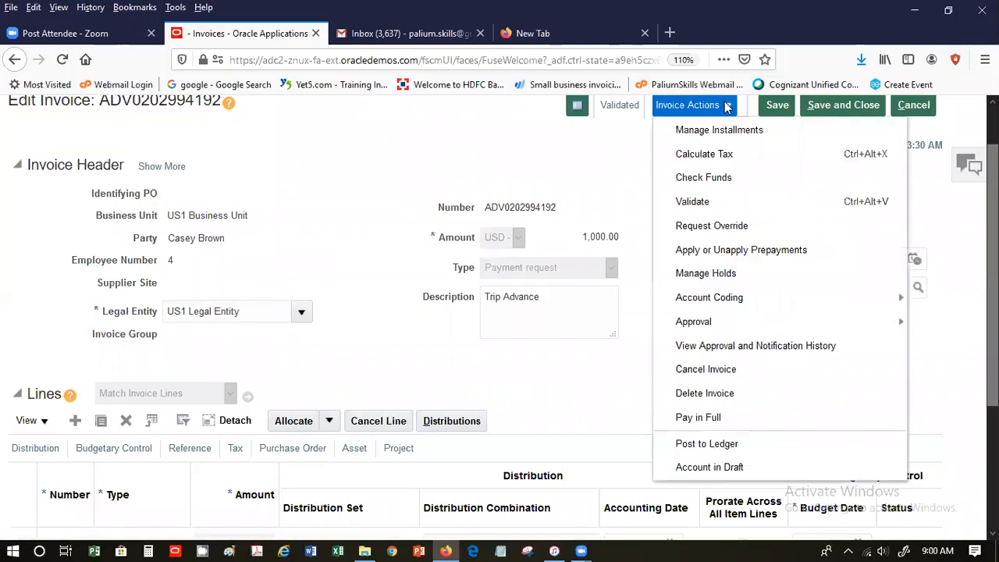
left_click(730, 442)
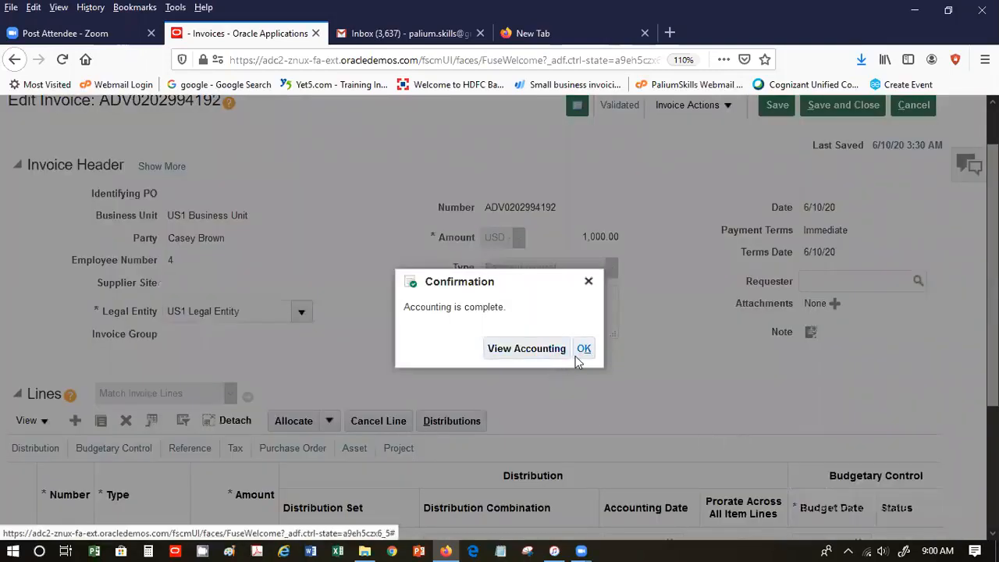
left_click(583, 351)
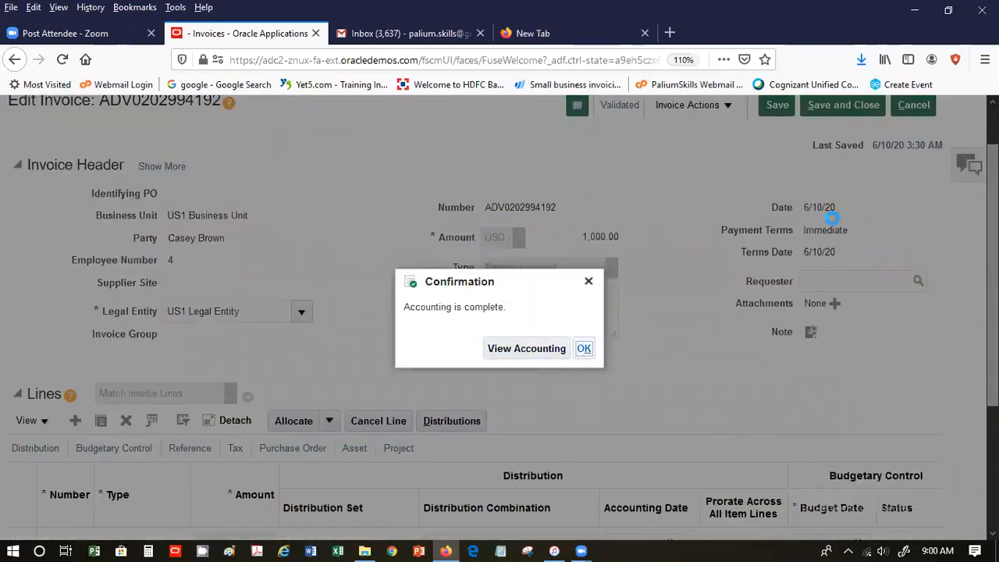
scroll(919, 167, "up", 1)
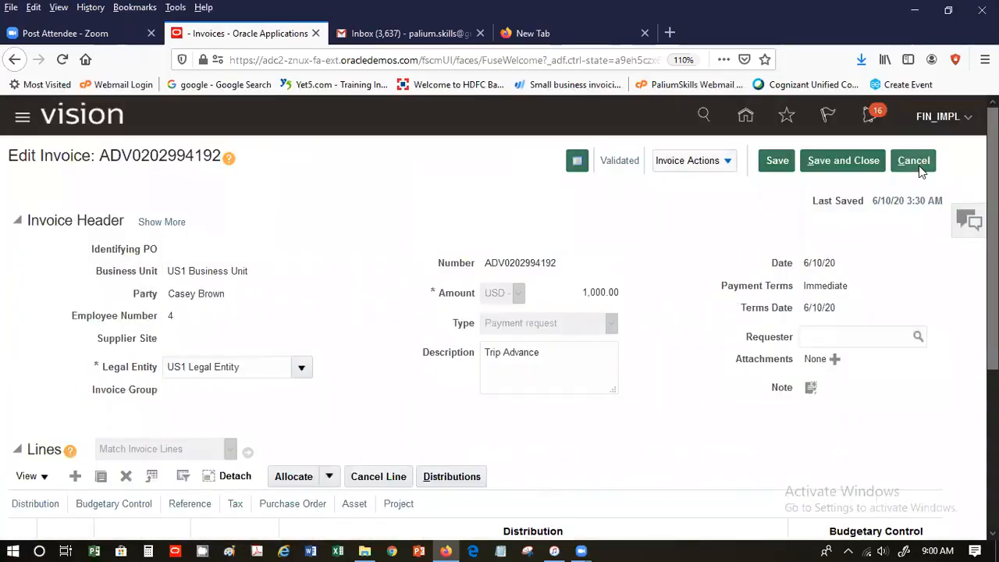
left_click(915, 161)
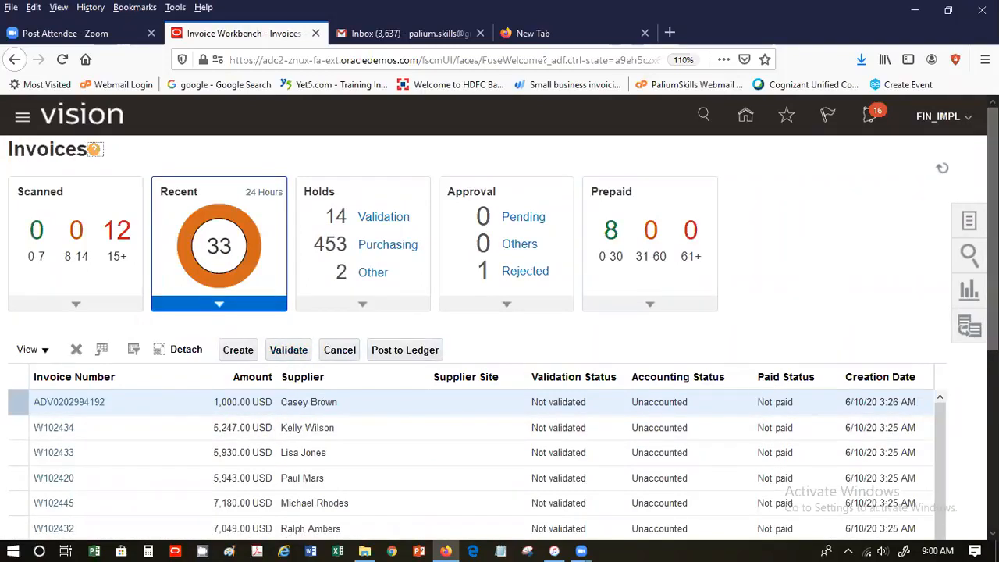
scroll(970, 329, "down", 3)
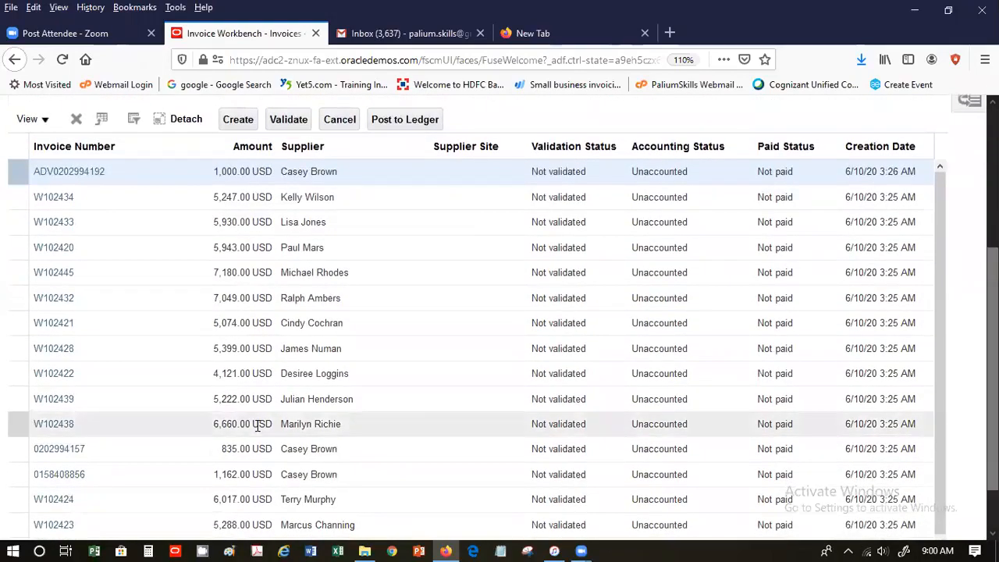
left_click(74, 448)
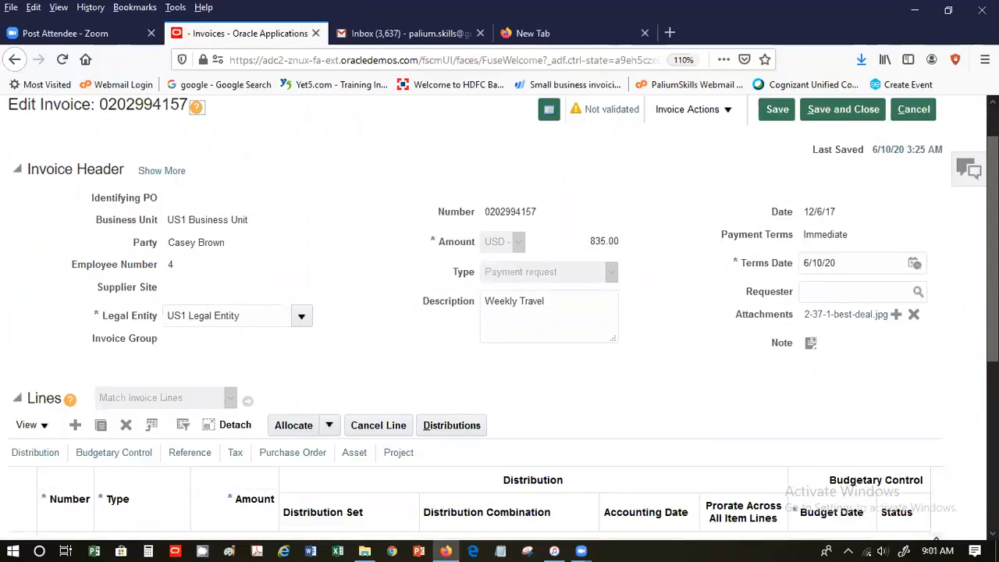
double_click(810, 211)
left_click(810, 211)
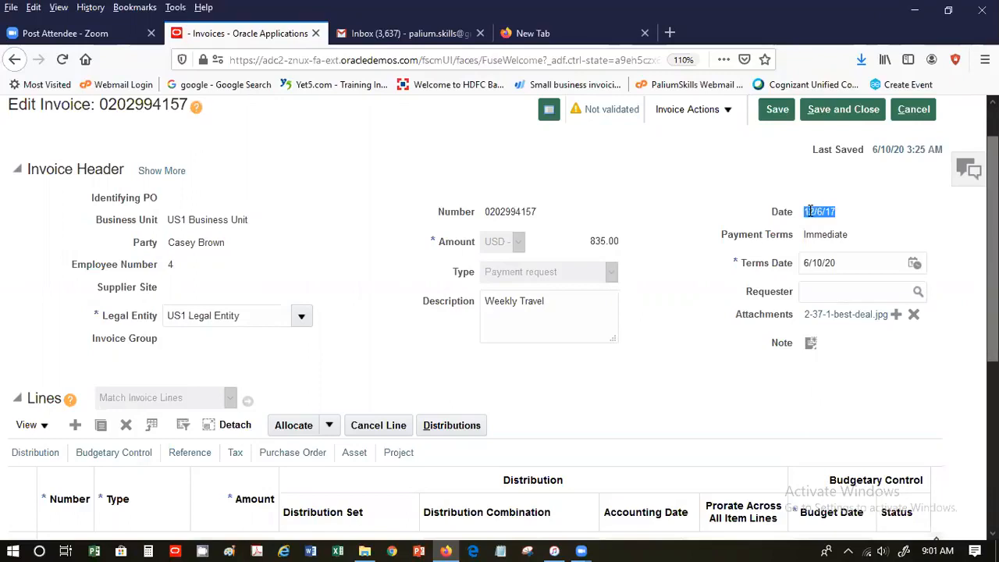
left_click(862, 266)
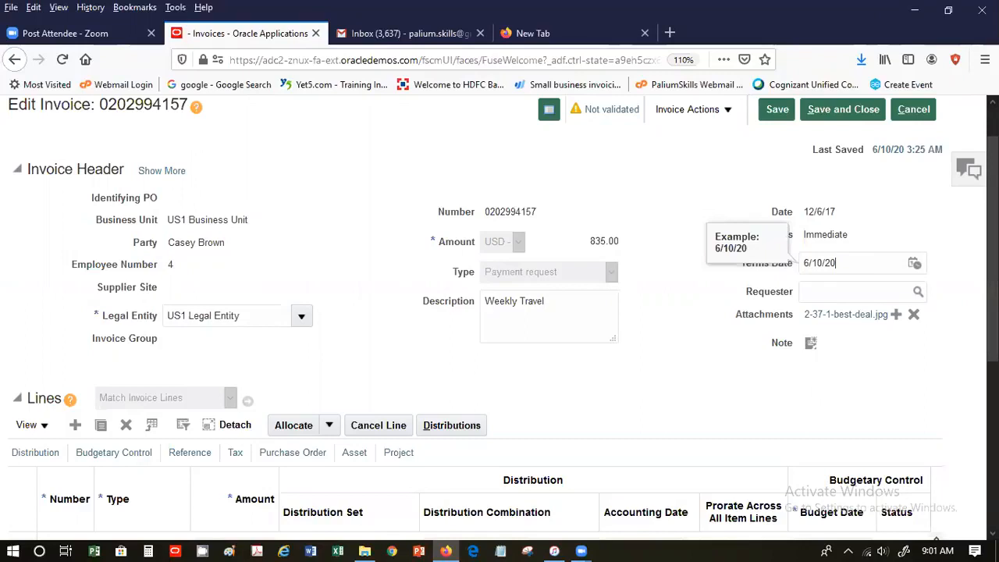
scroll(499, 312, "down", 2)
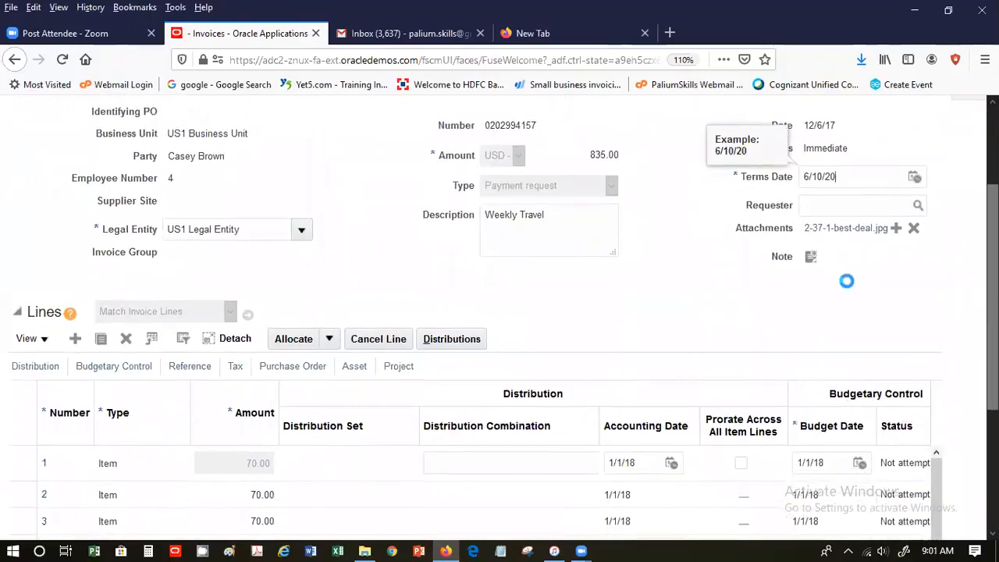
- Download the receipt image 2-37-1-best-deal.jpg and open it from Firefox's Downloads panel
left_click(832, 230)
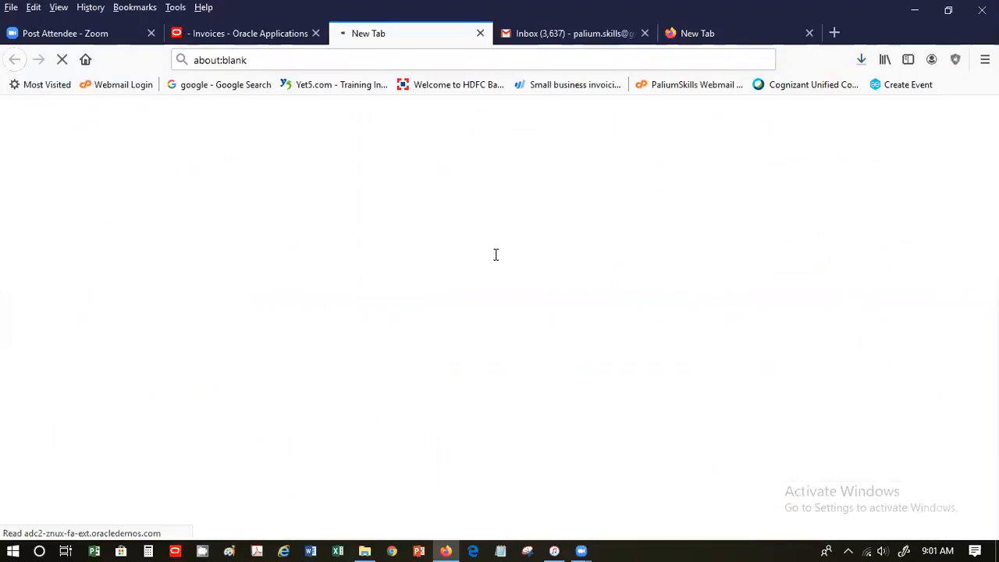
left_click(860, 59)
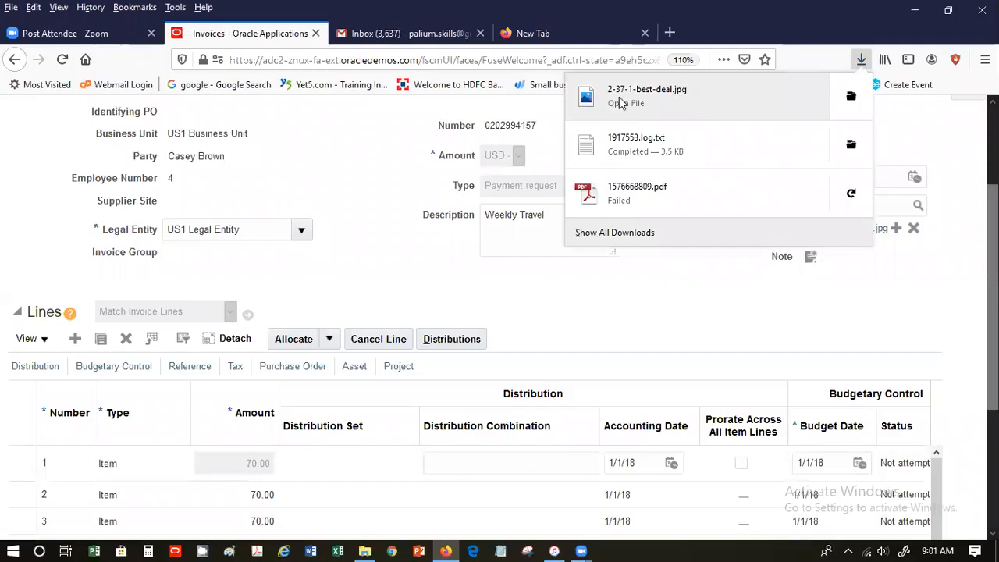
left_click(604, 325)
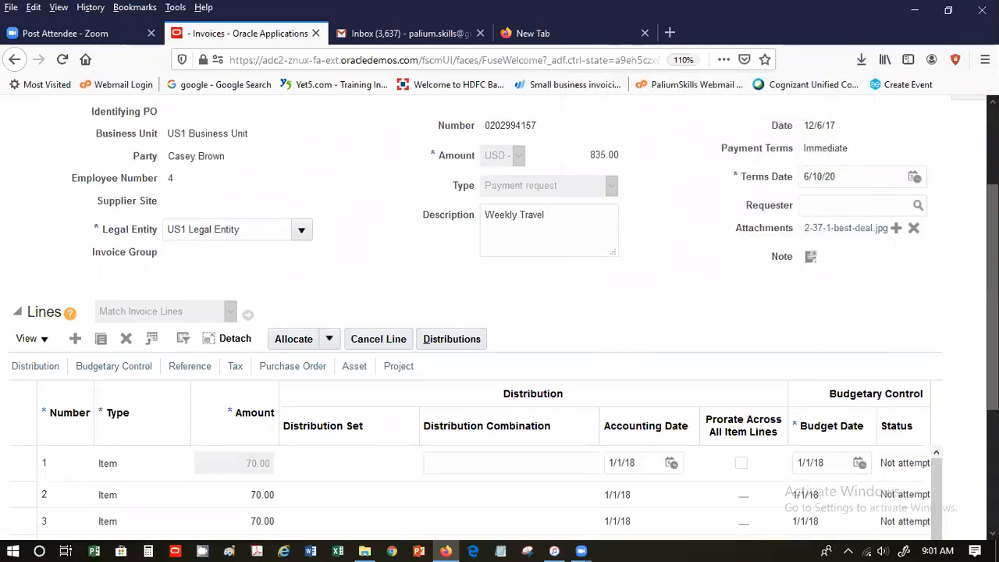
scroll(499, 312, "down", 5)
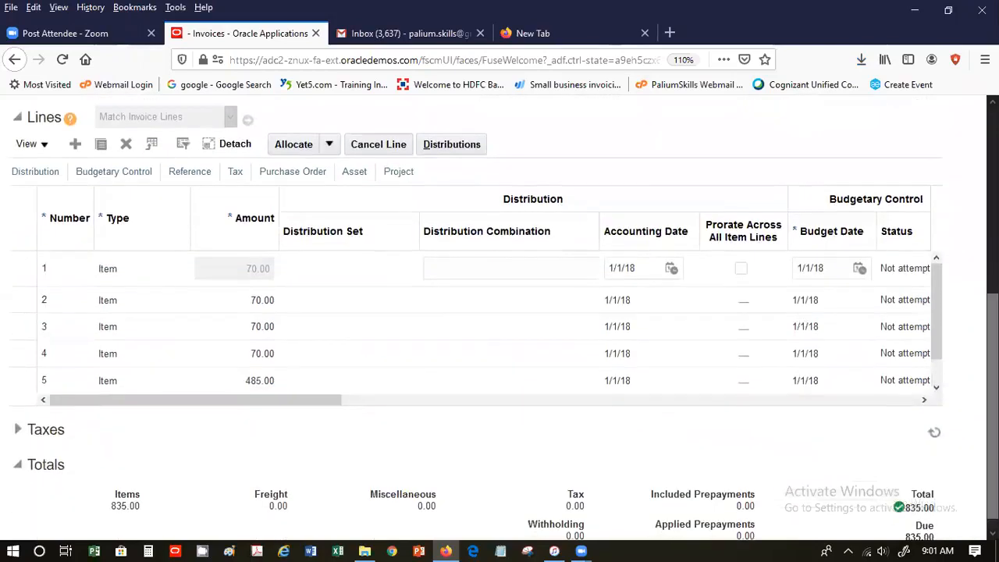
left_click(629, 400)
left_click_drag(629, 400, 265, 470)
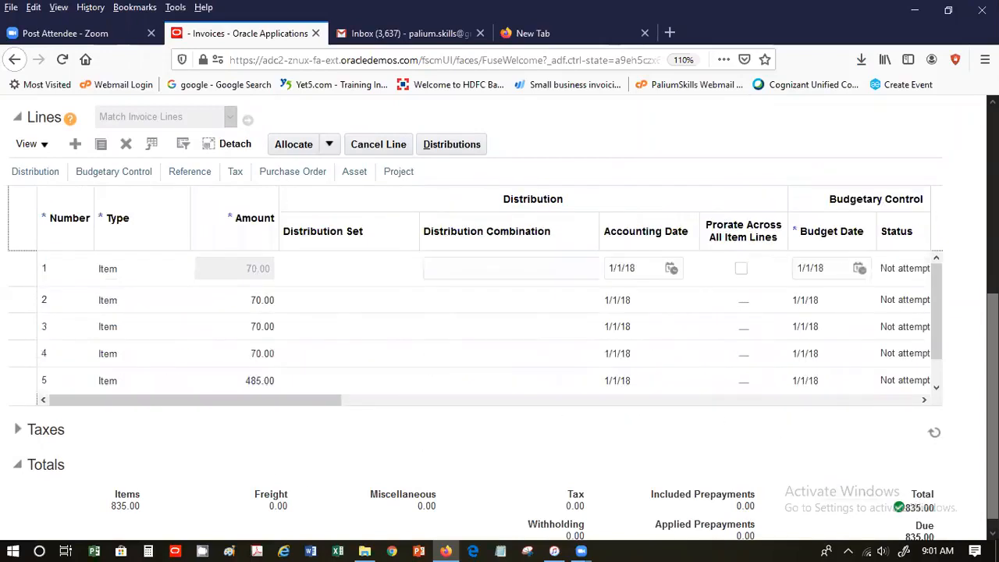
scroll(665, 200, "up", 5)
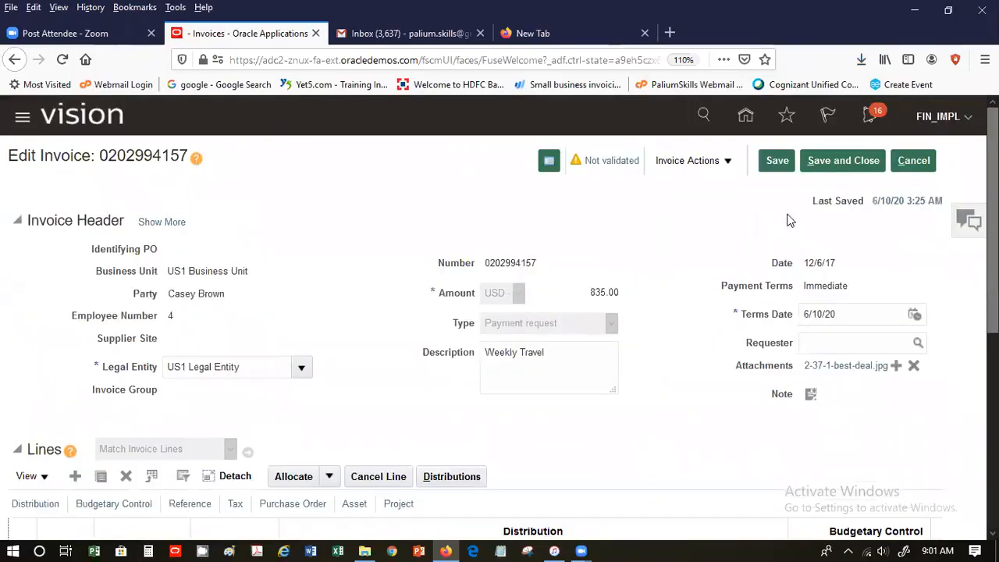
left_click(724, 167)
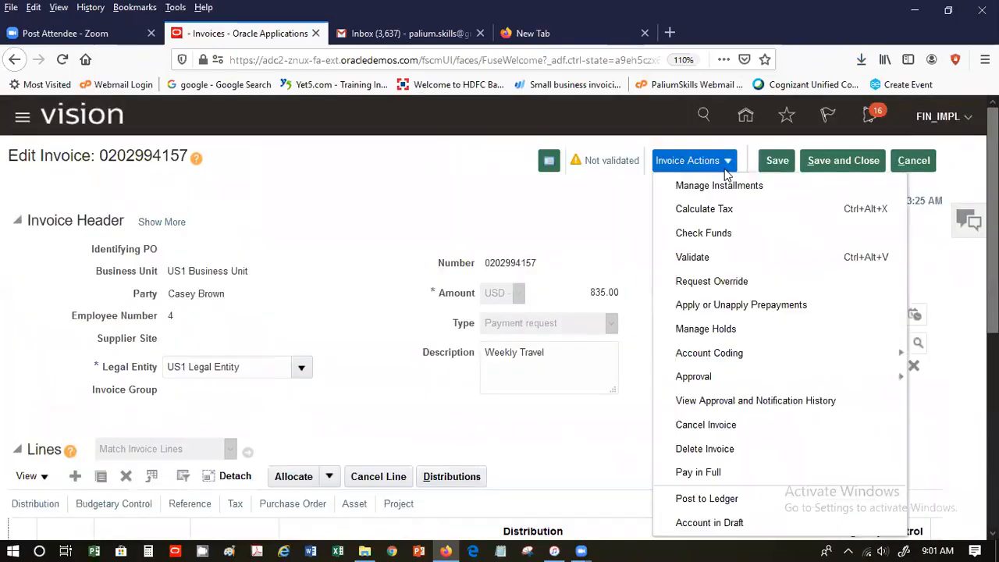
left_click(692, 256)
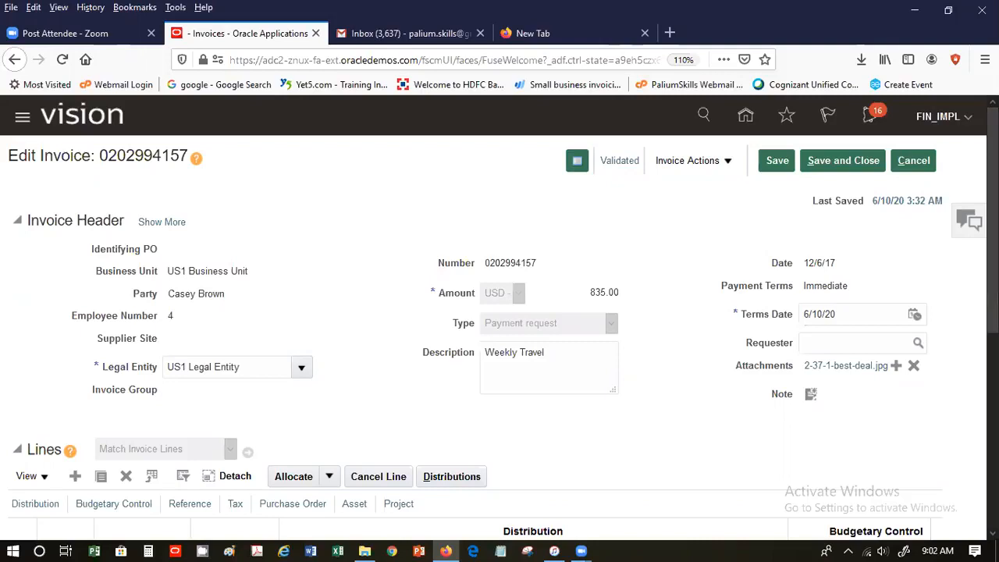
scroll(499, 312, "down", 3)
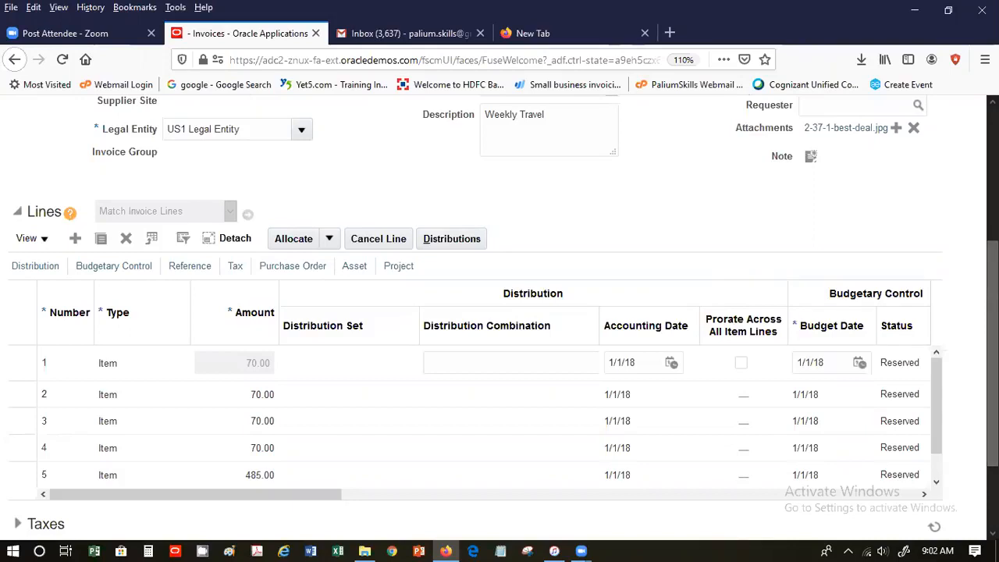
left_click_drag(993, 353, 993, 218)
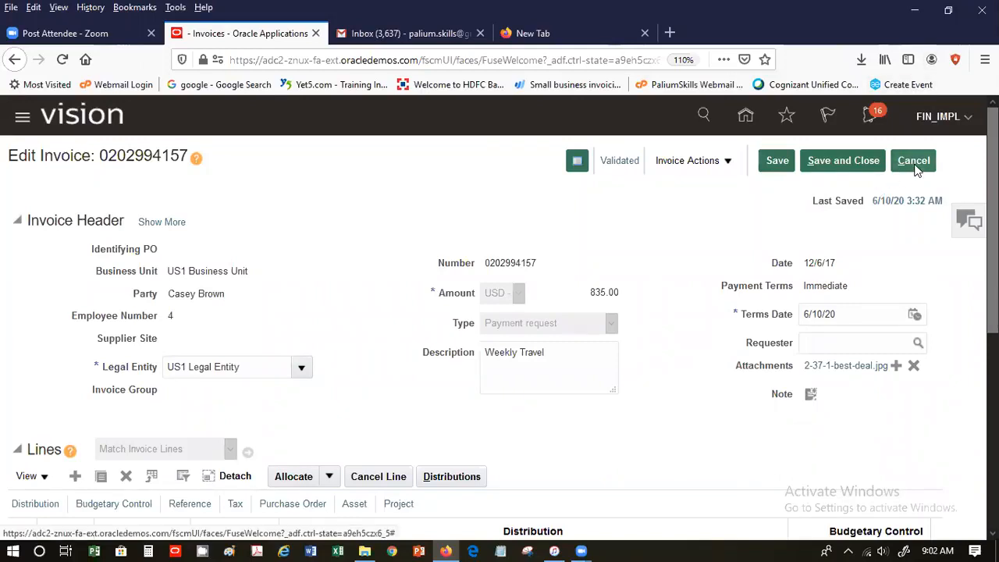
- Save and close the invoice, return home, and display the Me group's app tiles
left_click(822, 164)
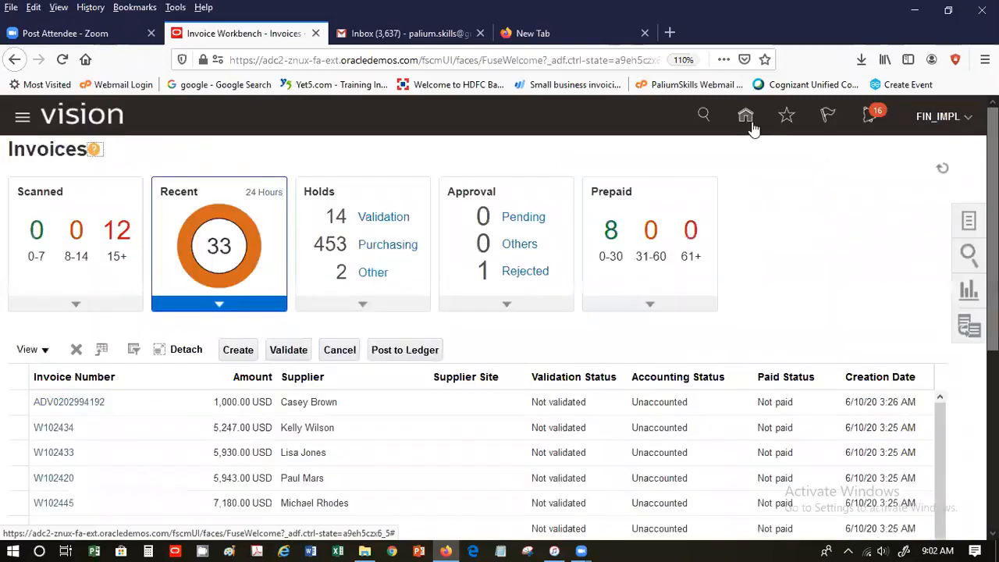
left_click(747, 117)
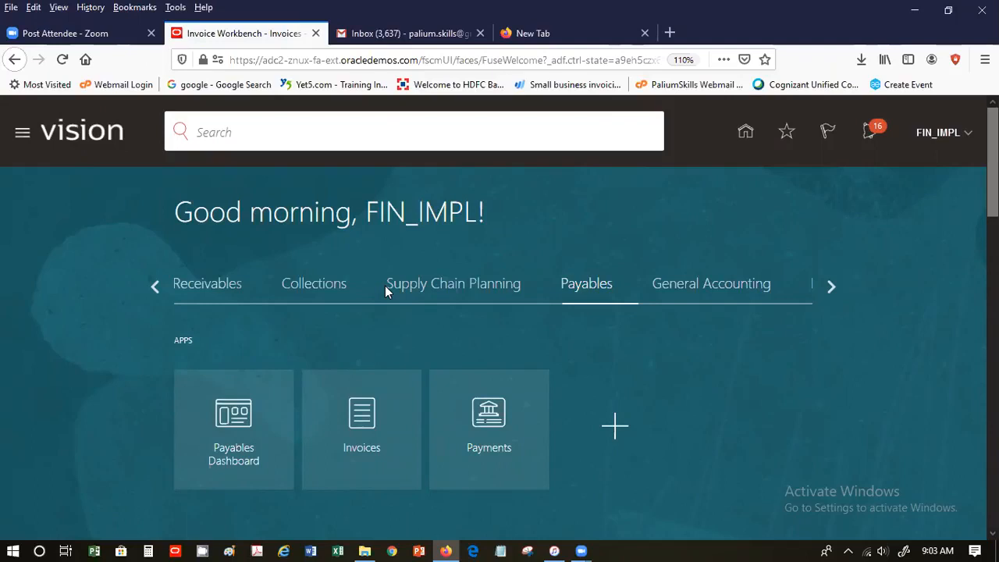
left_click(153, 287)
left_click(154, 287)
left_click(153, 287)
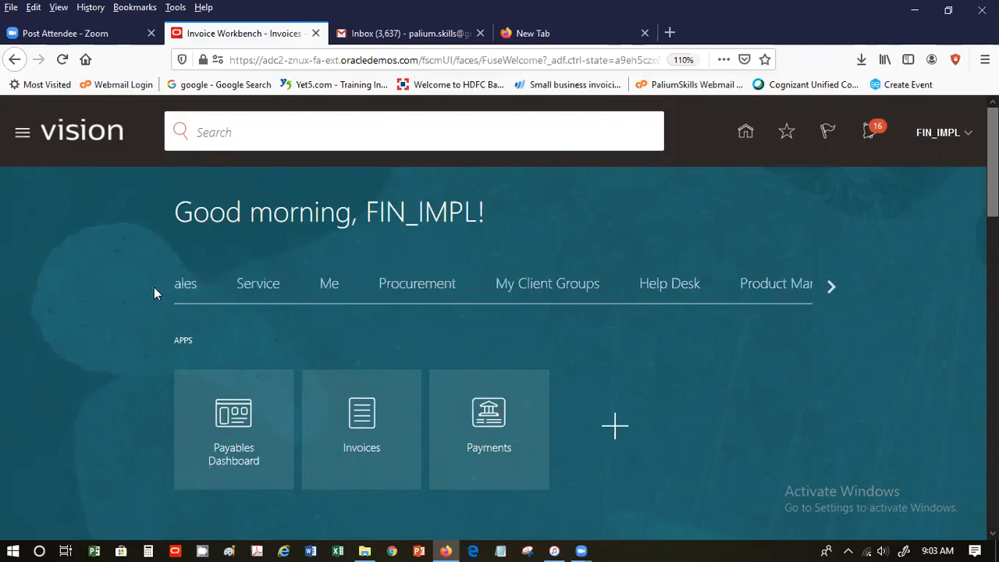
left_click(336, 286)
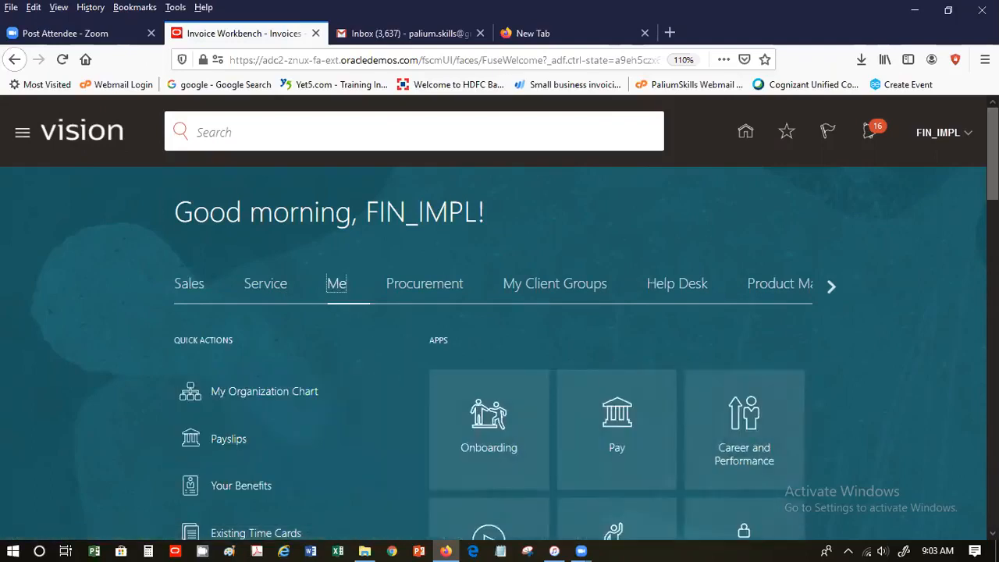
scroll(678, 375, "down", 3)
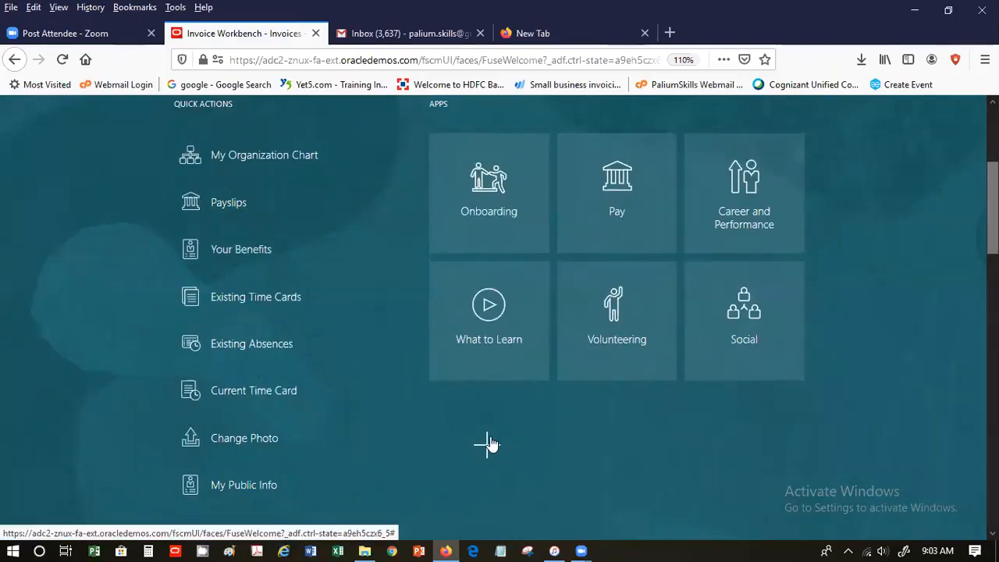
- Turn on the Expenses app in the home page's app choices and save
left_click(492, 442)
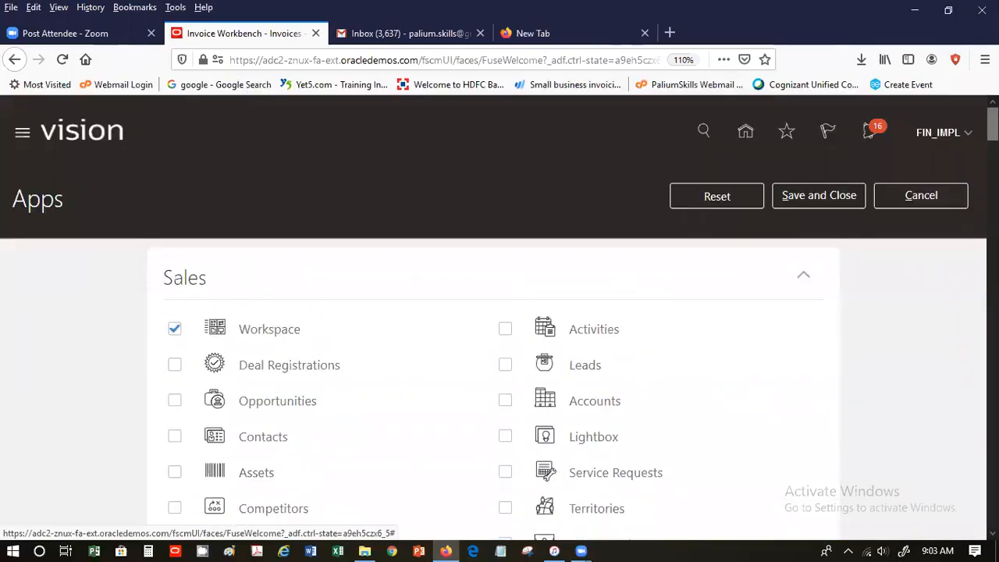
left_click_drag(991, 121, 992, 177)
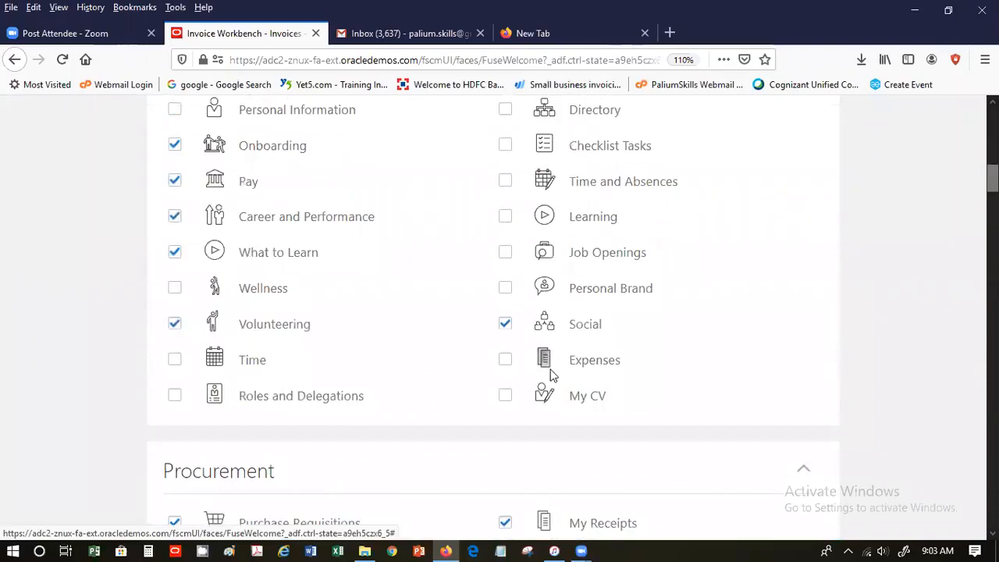
left_click(505, 360)
left_click_drag(991, 178, 991, 118)
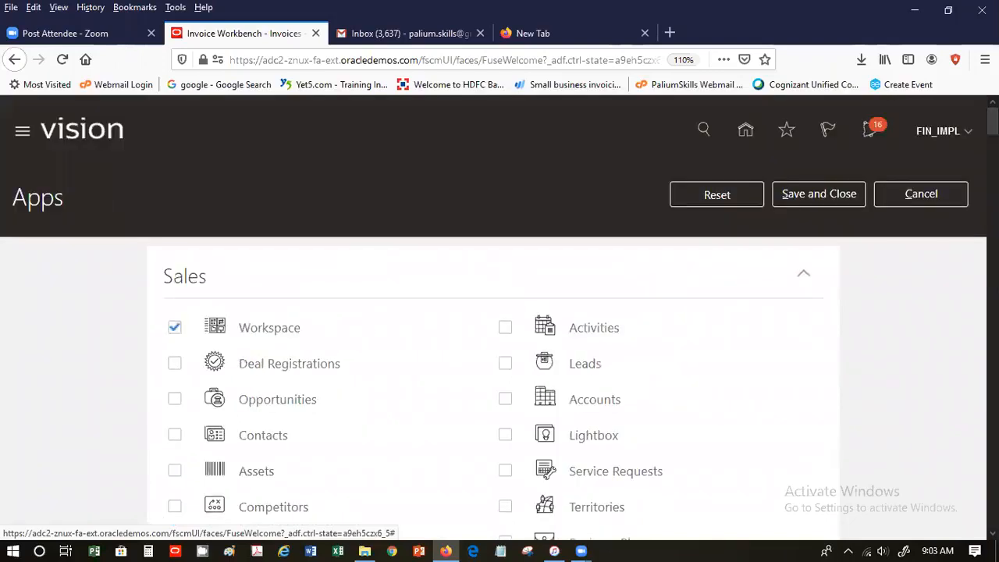
left_click(798, 204)
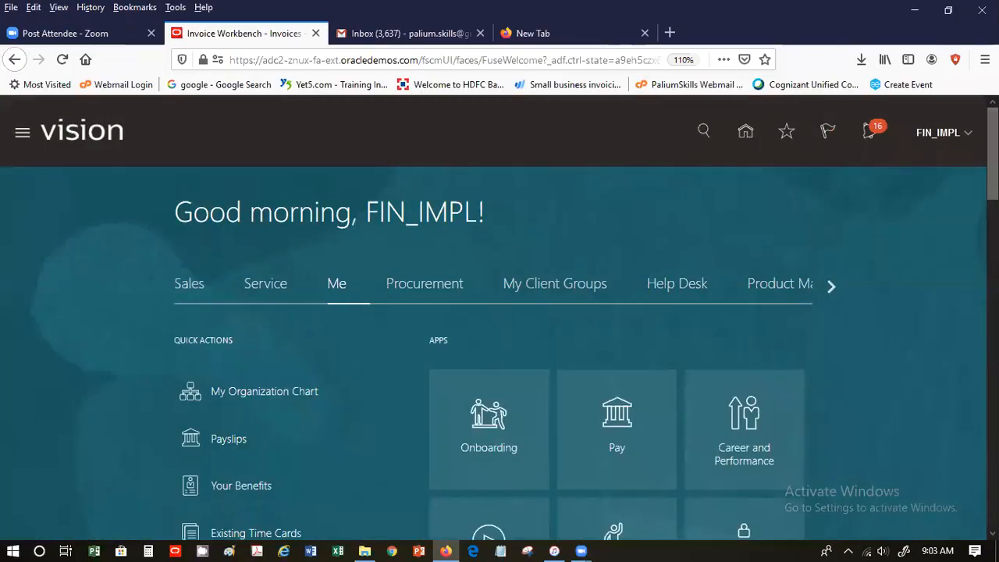
- Launch the Expenses tile and resend the page data, which produces an application error
left_click_drag(992, 154, 992, 224)
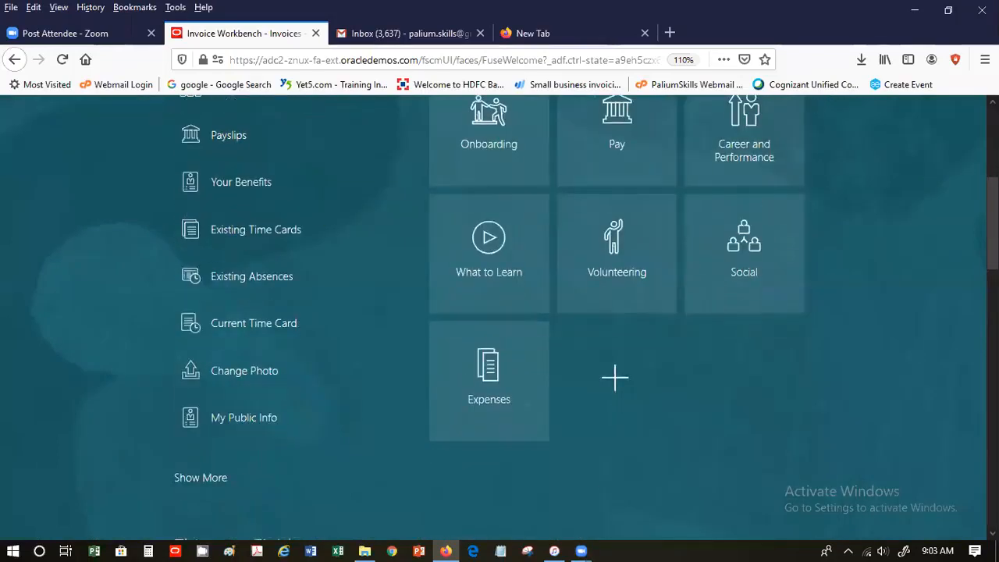
left_click(493, 360)
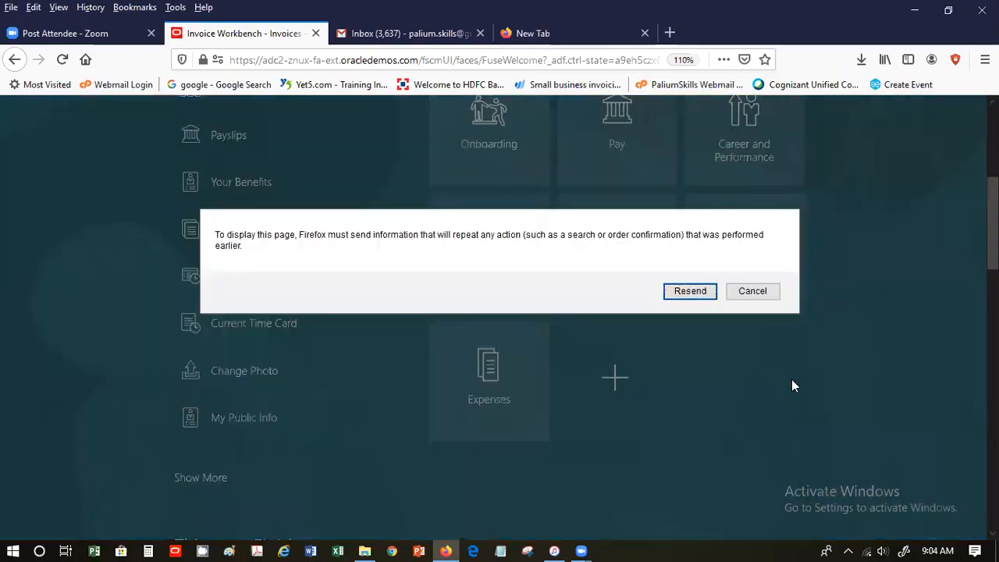
left_click(689, 292)
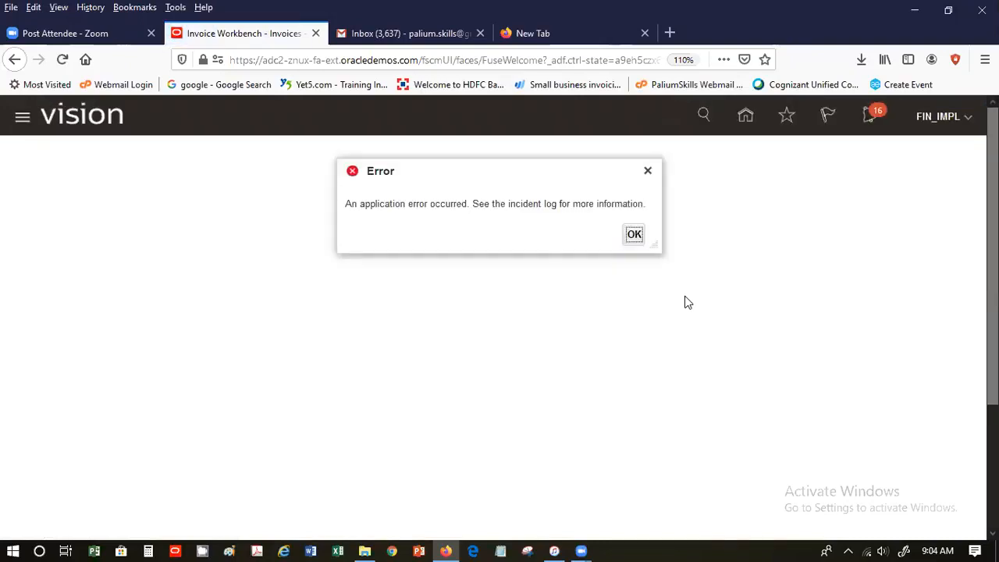
- Dismiss the application error and sign out of the current user
left_click(633, 236)
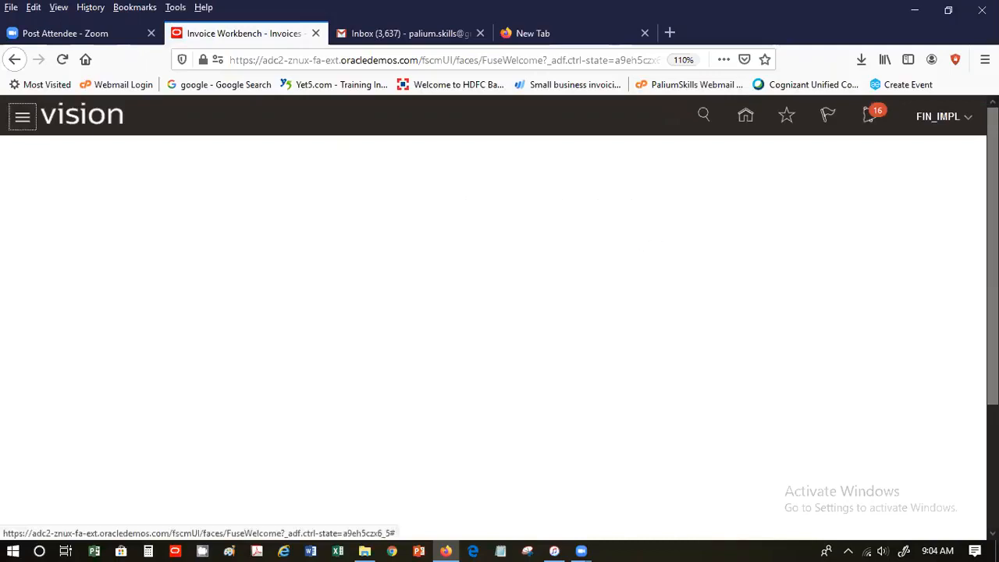
left_click(964, 125)
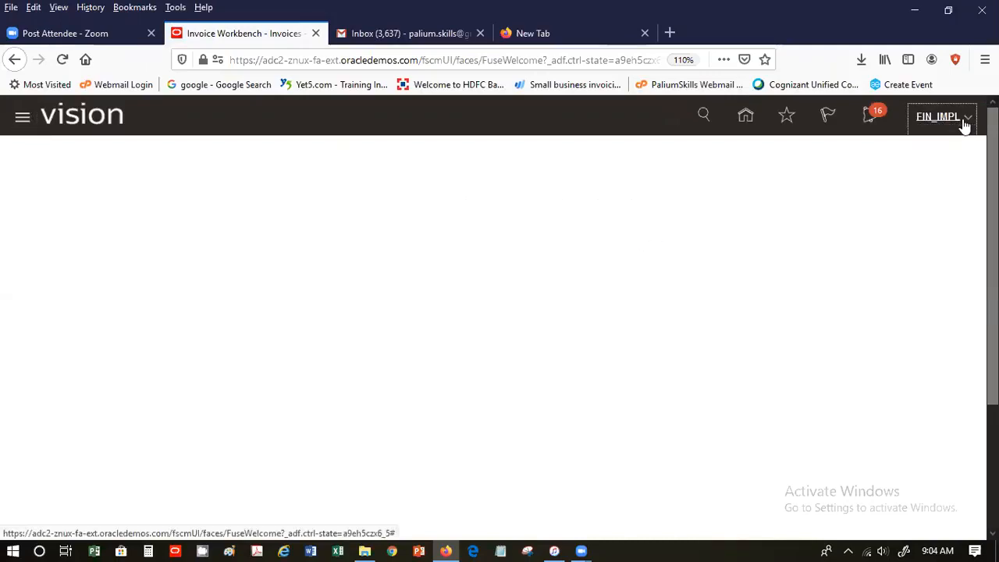
left_click(937, 146)
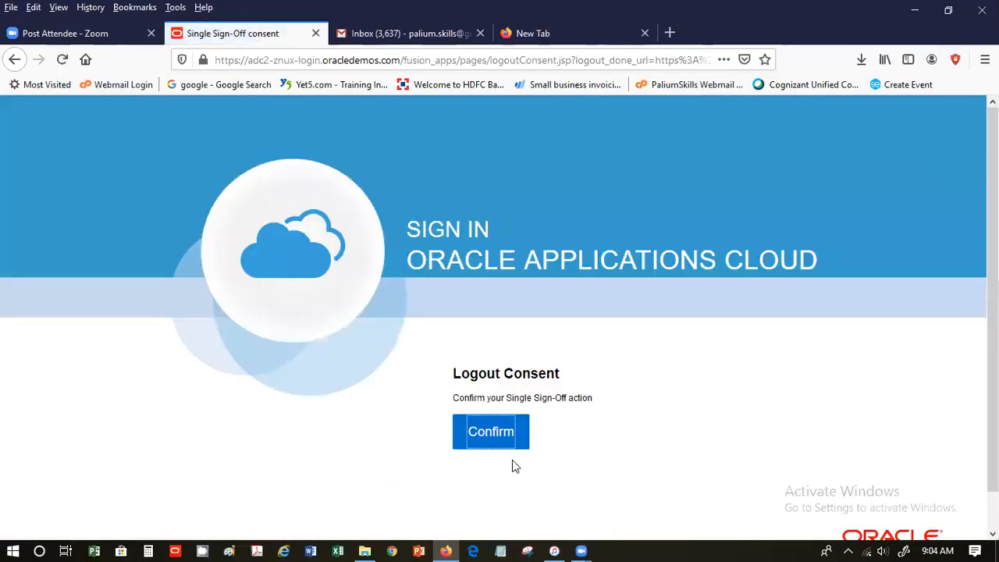
left_click(504, 442)
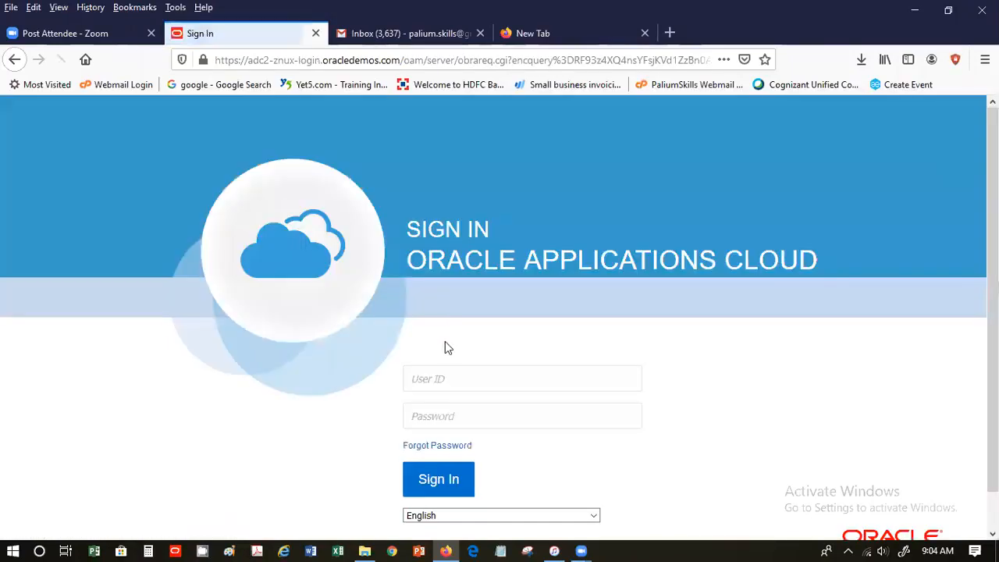
- Sign back in using a different saved login to reach the system administrator's home page
left_click(446, 368)
left_click(446, 368)
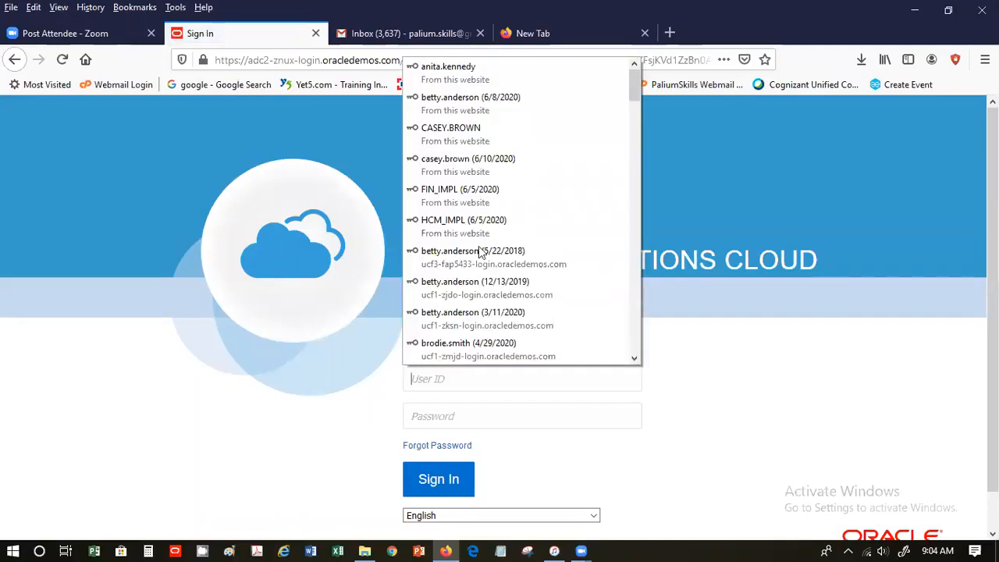
left_click(505, 144)
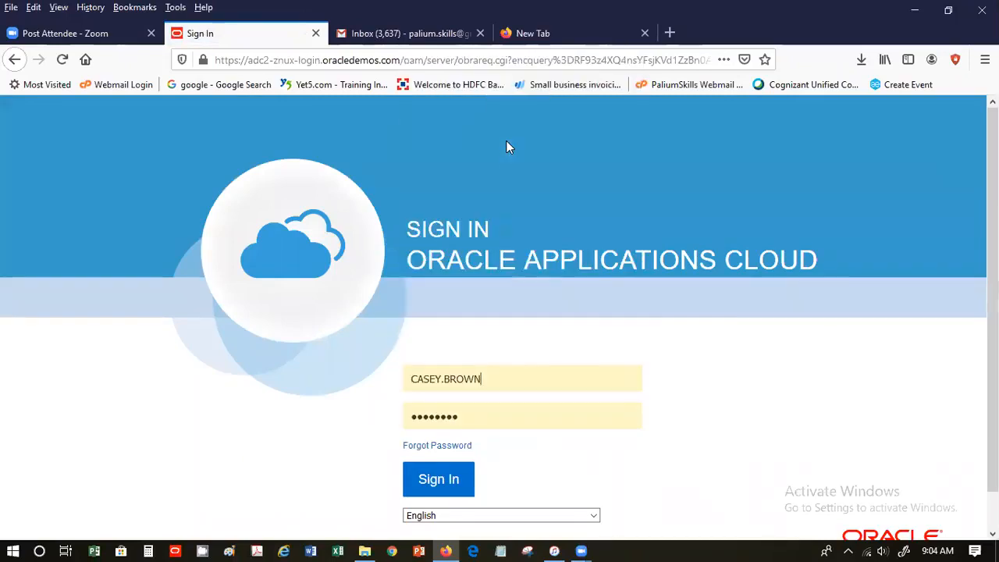
triple_click(497, 376)
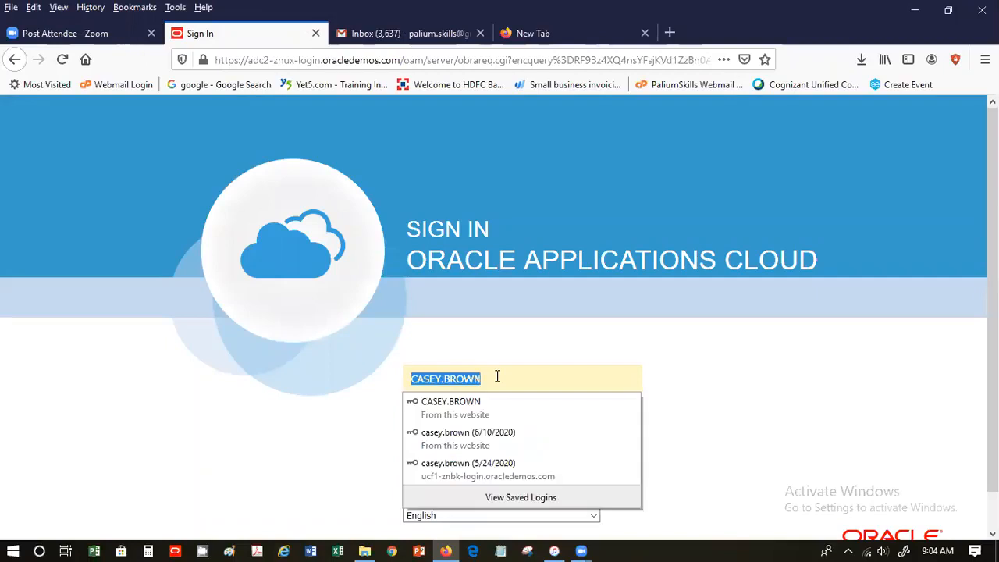
left_click(490, 437)
left_click(425, 488)
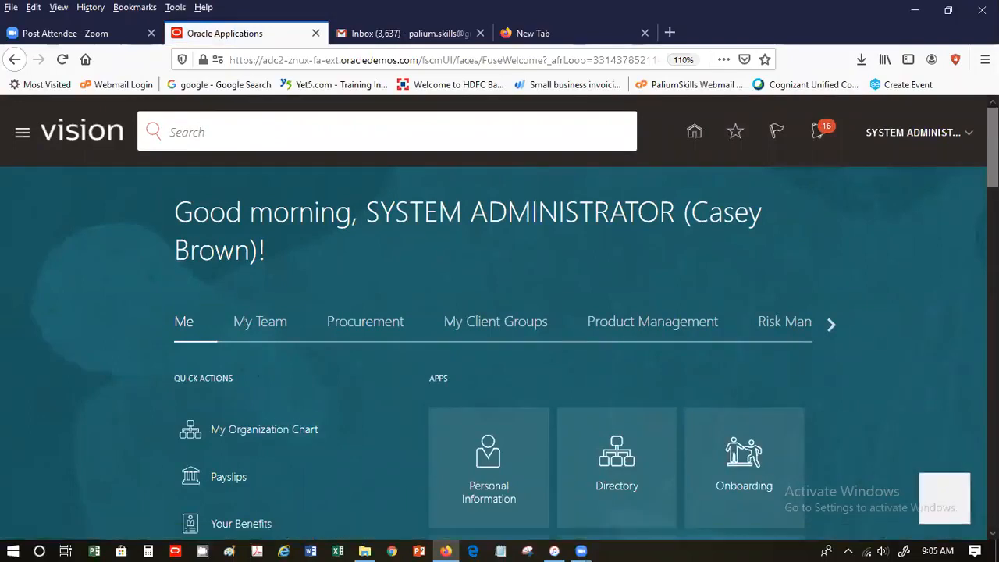
- Tick Expenses under Me in the home page app selection and save the choice
scroll(486, 531, "down", 5)
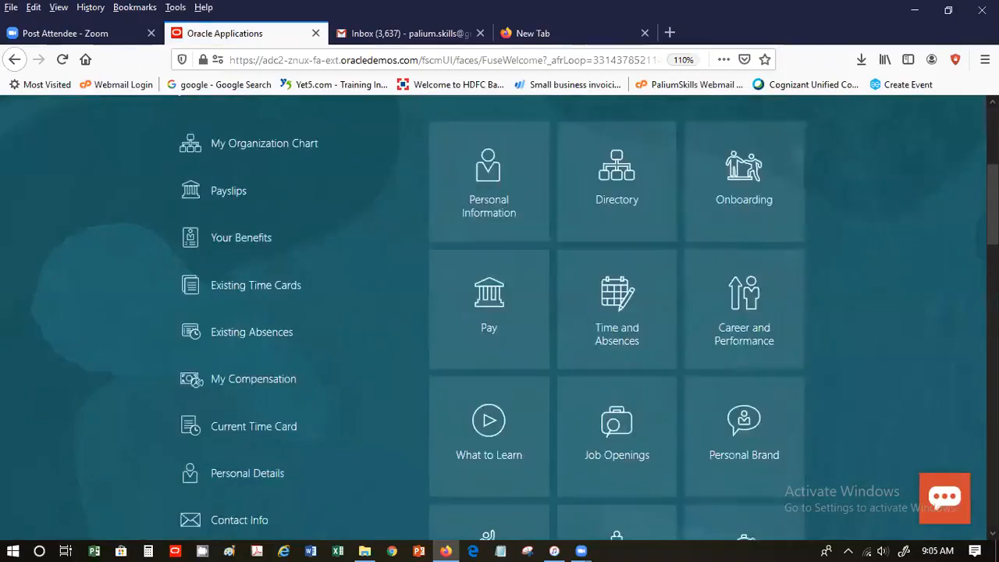
scroll(499, 312, "up", 3)
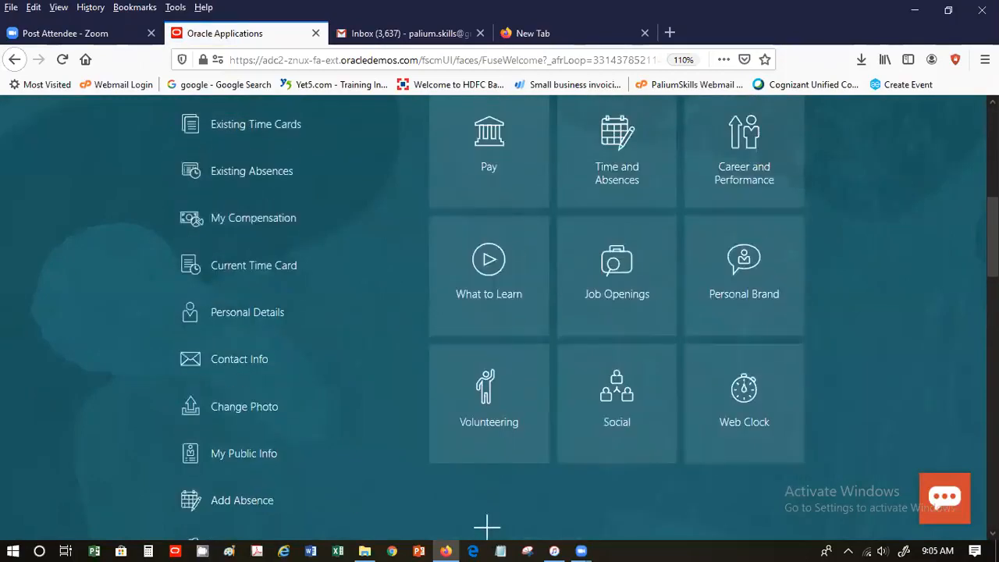
scroll(547, 390, "down", 4)
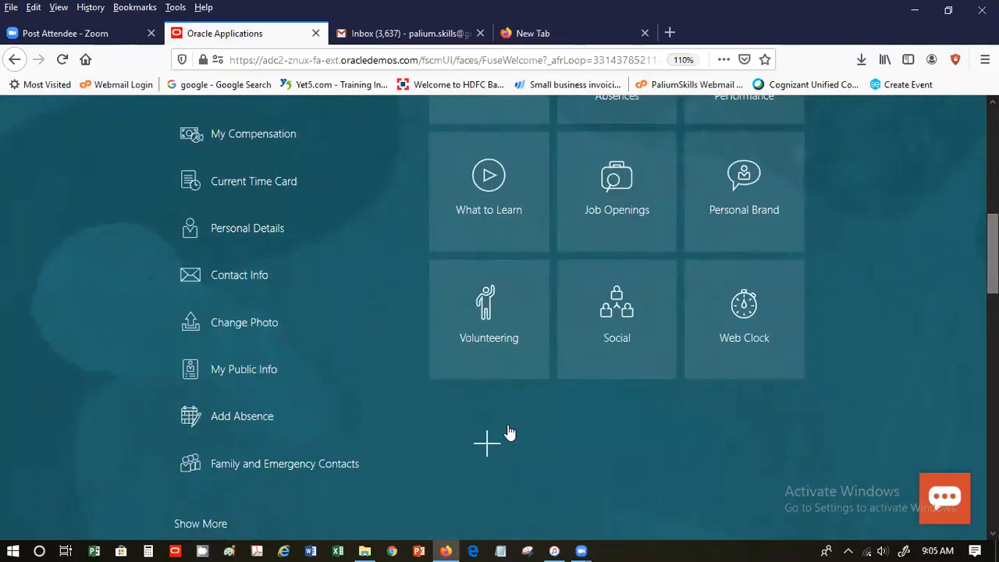
left_click(508, 432)
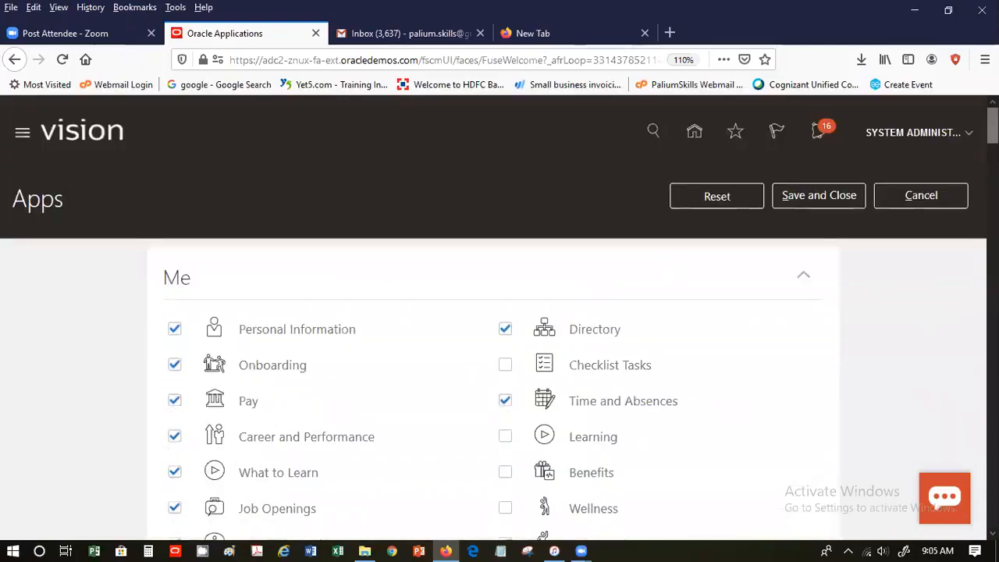
scroll(630, 234, "down", 5)
left_click(505, 200)
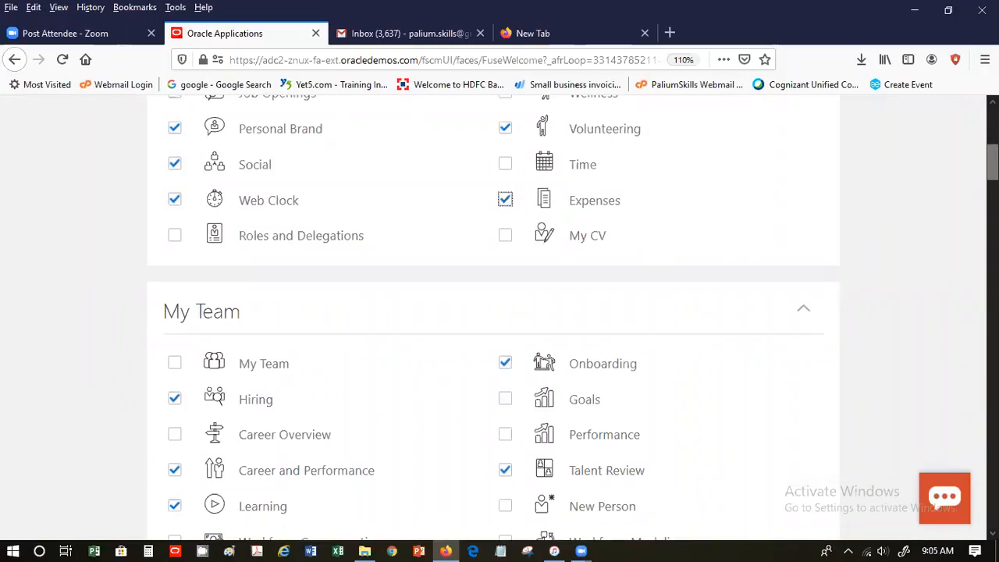
scroll(493, 318, "up", 3)
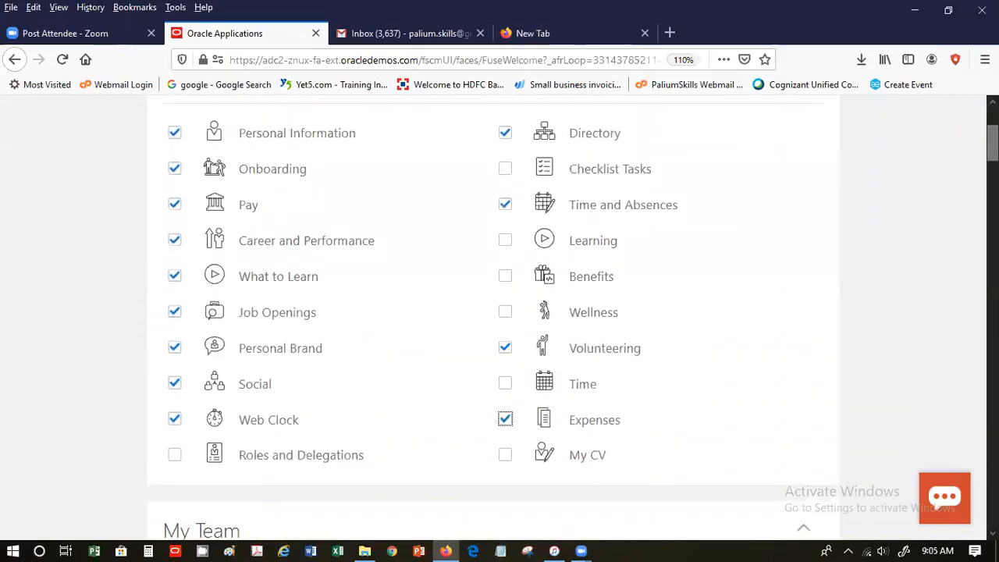
scroll(499, 312, "up", 2)
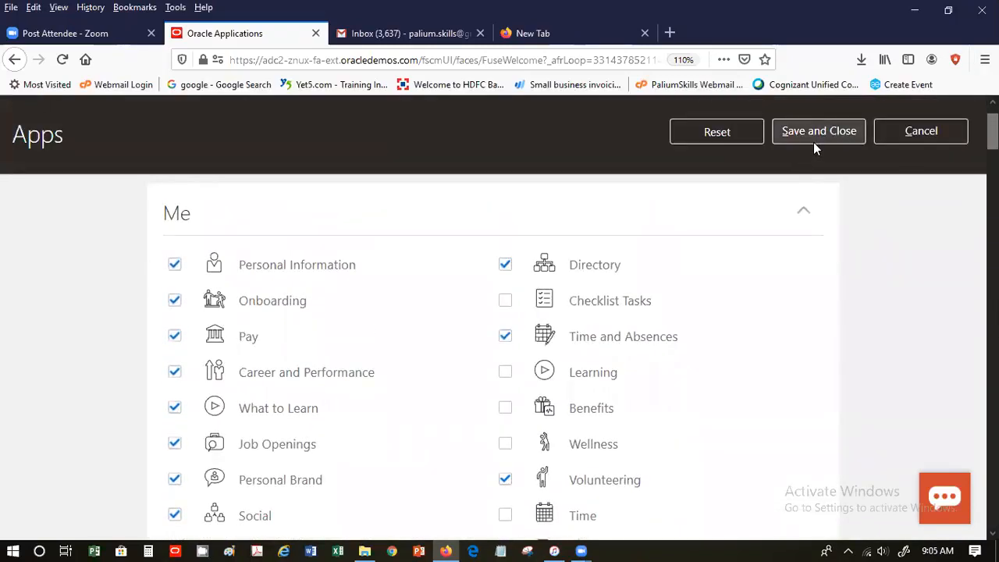
left_click(813, 139)
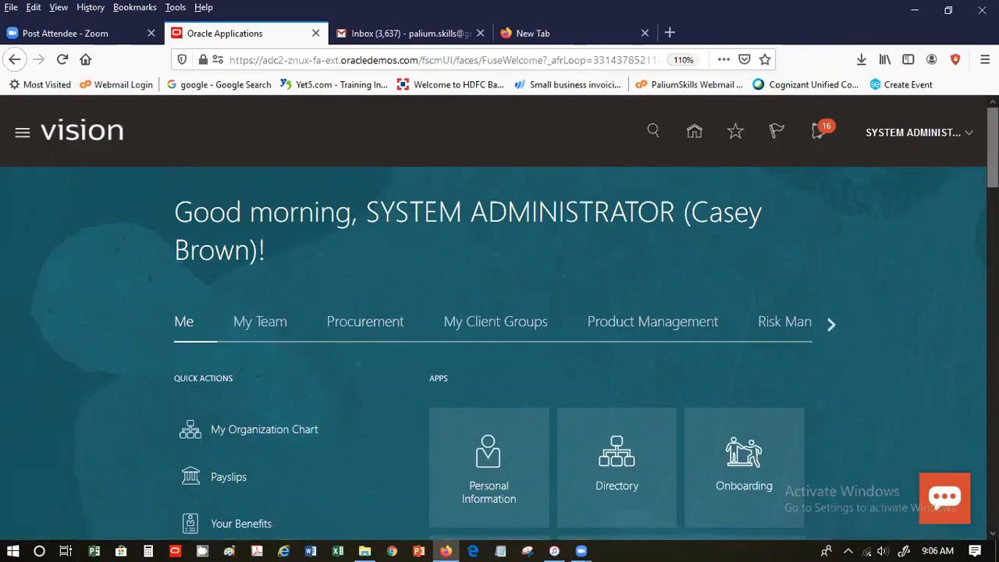
- Open the Expenses tile from the home page's Me apps
scroll(866, 337, "down", 5)
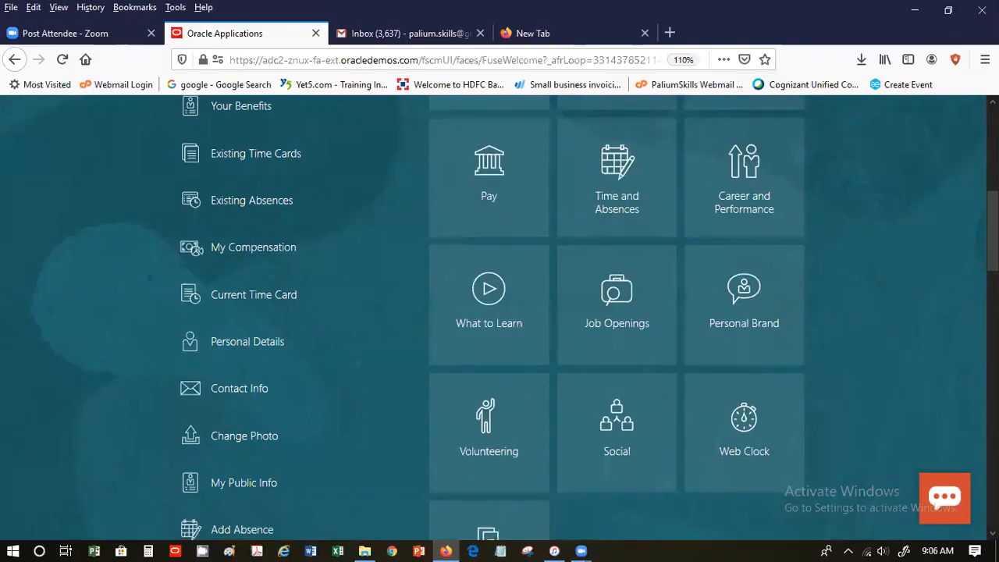
scroll(503, 141, "down", 5)
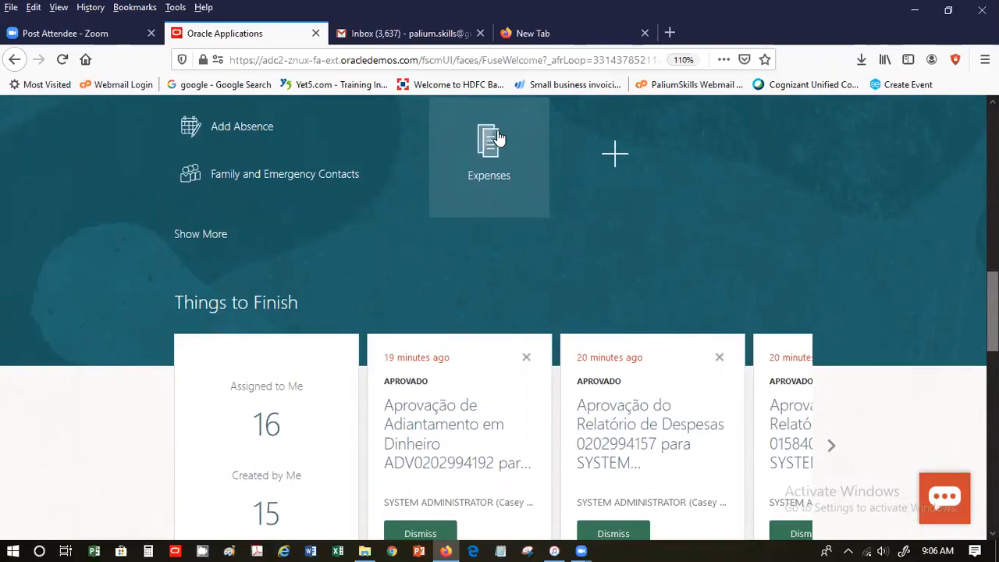
left_click(492, 144)
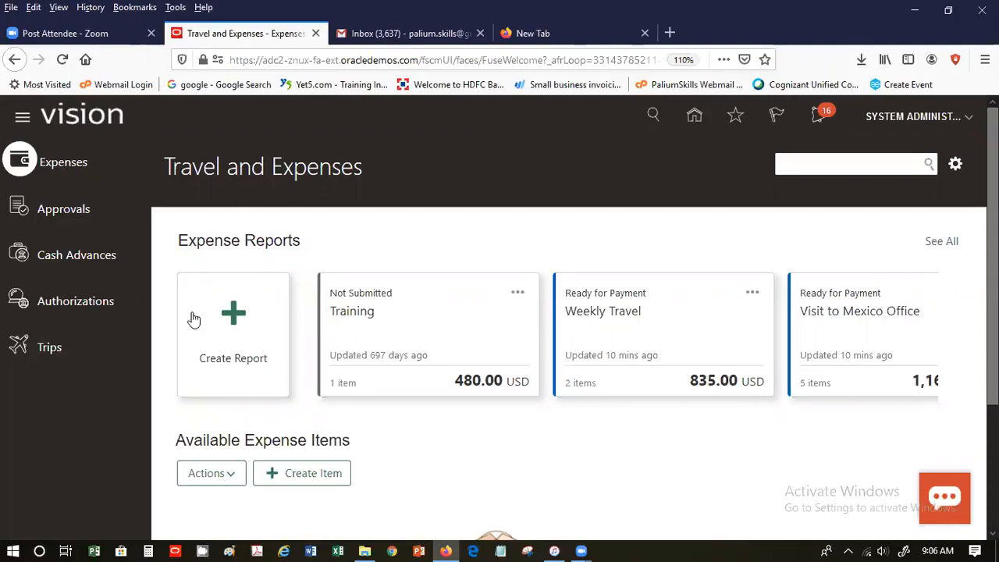
- Start a new expense report with the purpose 'Purchase Reimbursement'
left_click(234, 311)
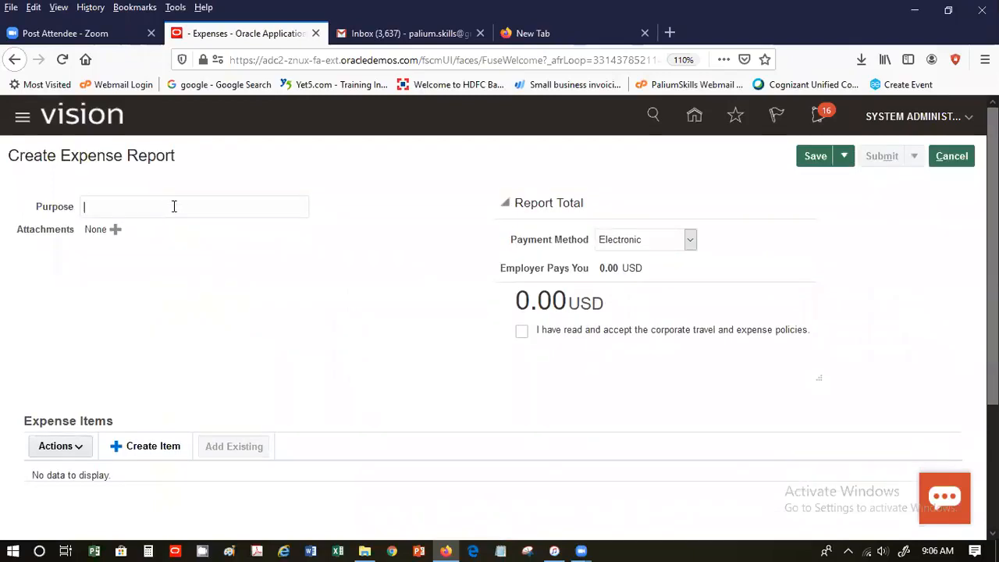
type("Purchase Reimbrursement")
key("Tab")
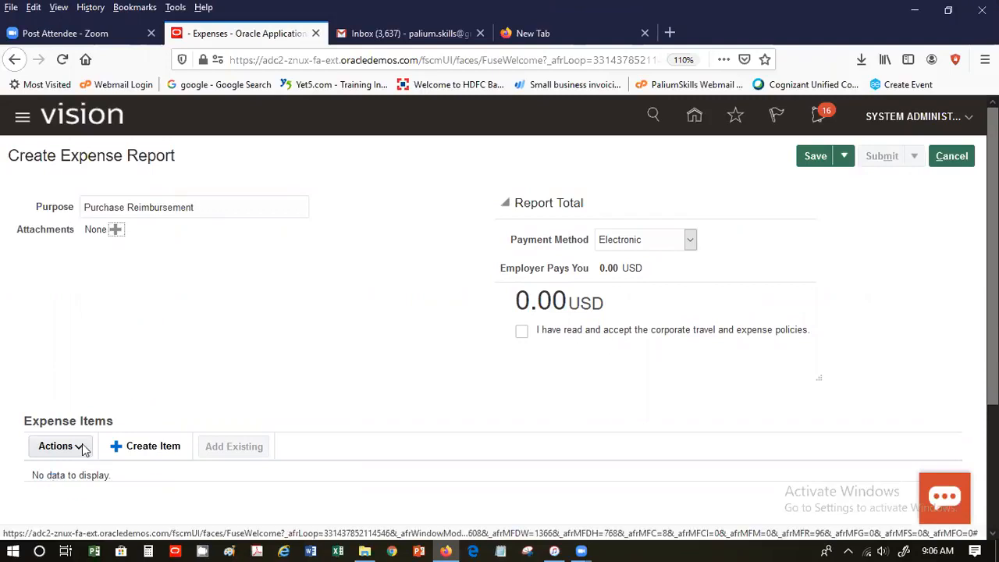
- Add a 500.00 Supplies expense item for one day and save it to the report
left_click(145, 447)
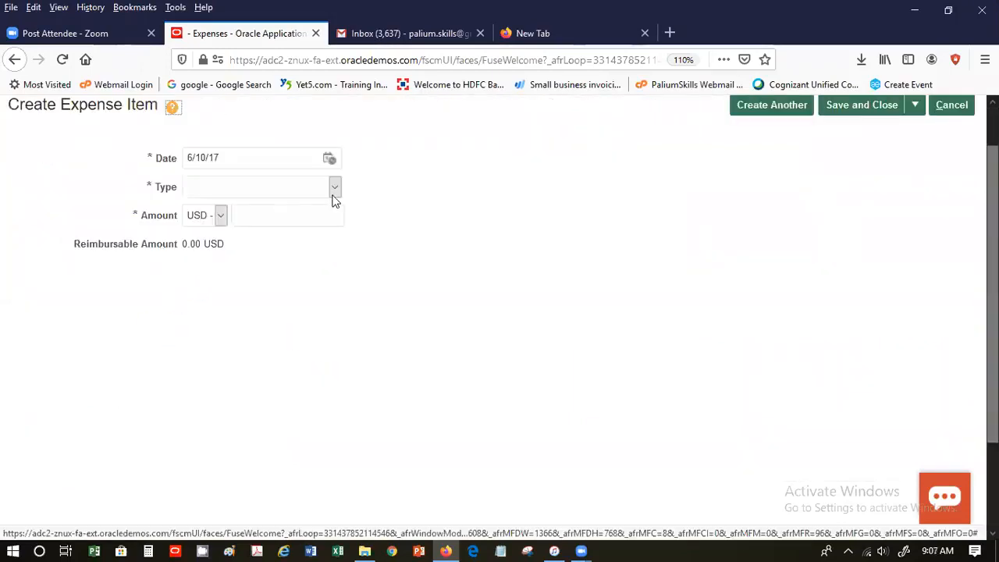
left_click(334, 188)
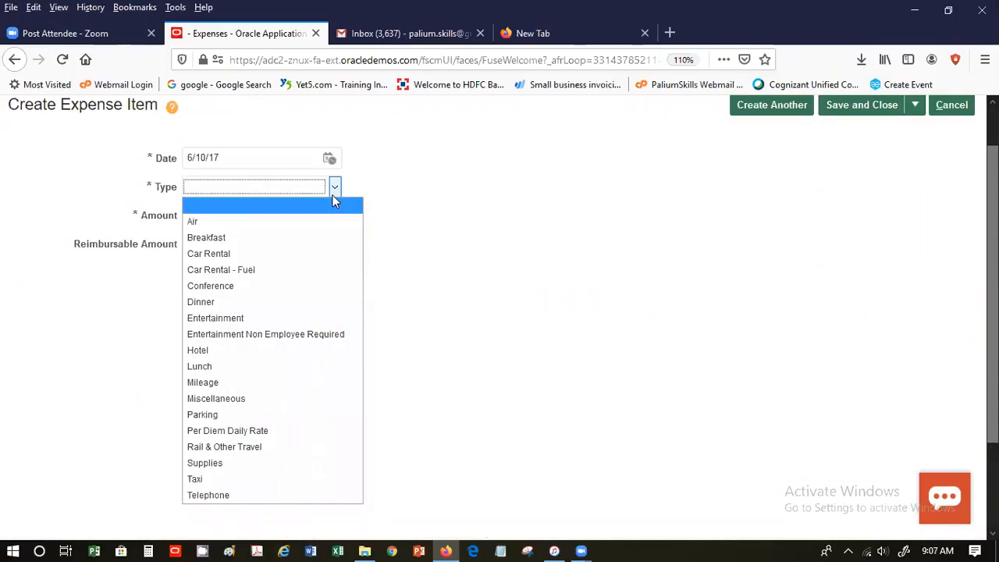
left_click(205, 463)
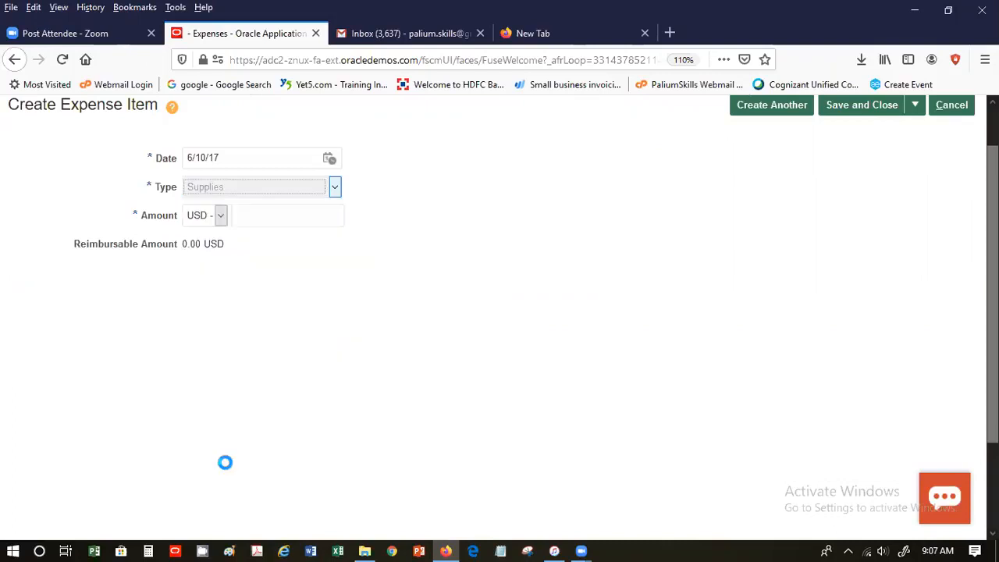
left_click(285, 228)
type("500")
key("Tab")
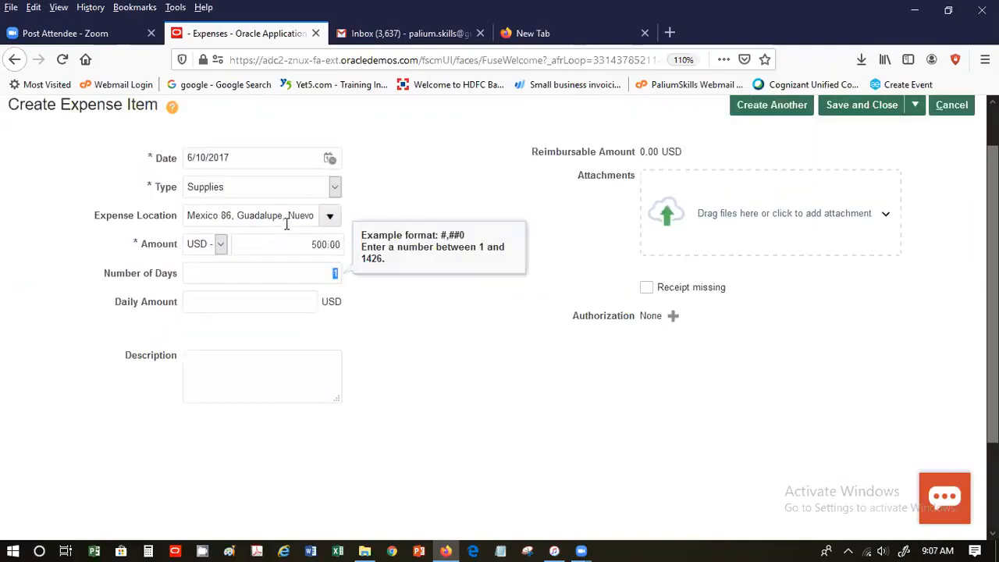
key("Tab")
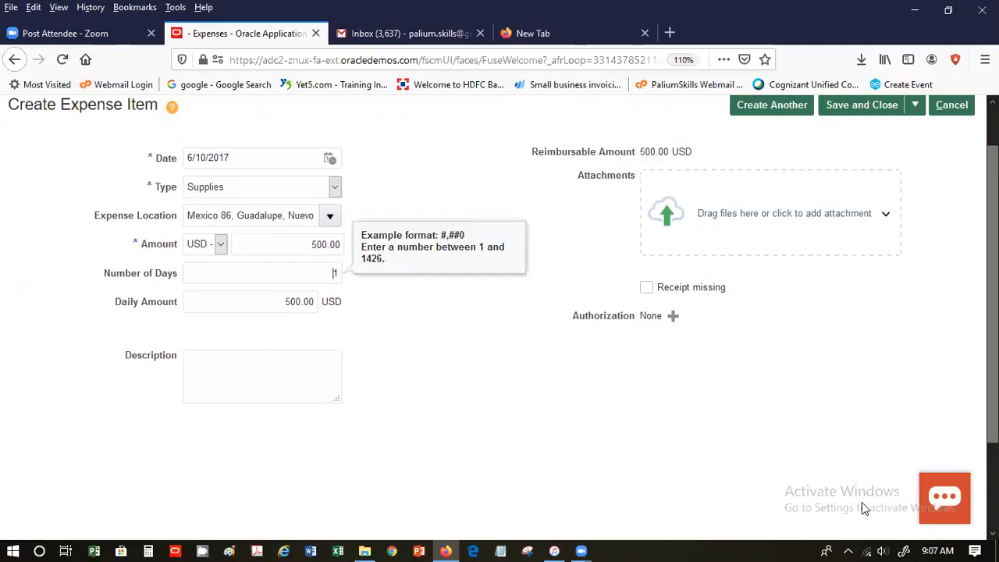
left_click_drag(993, 294, 992, 257)
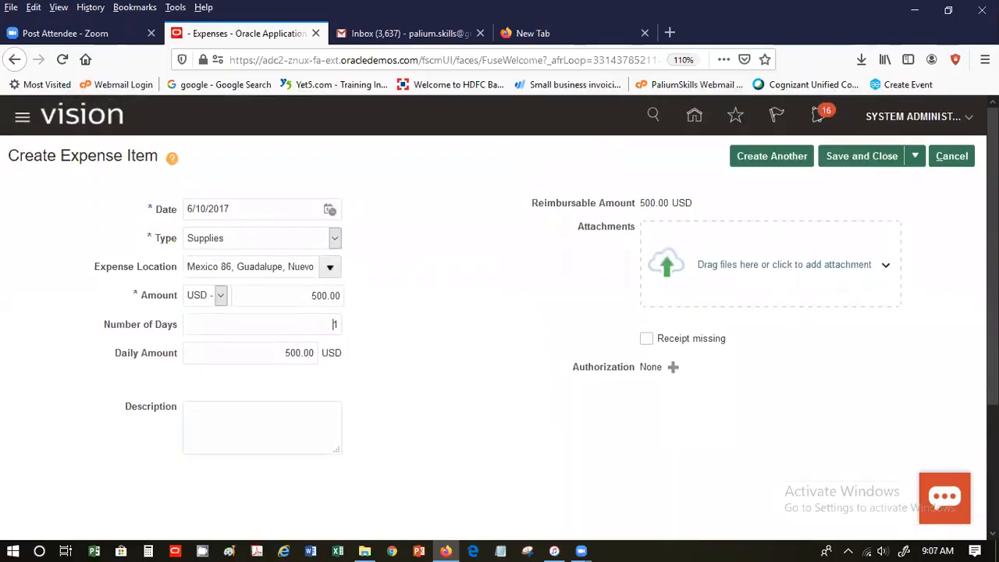
left_click(849, 155)
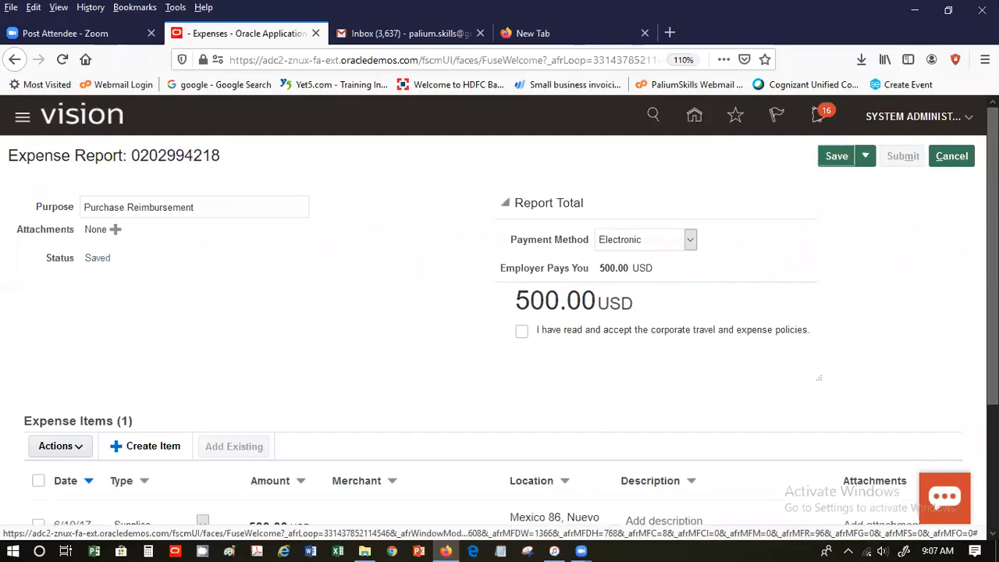
- Review the expense items, cancel out of the report confirming the warning, and go home
scroll(363, 429, "down", 3)
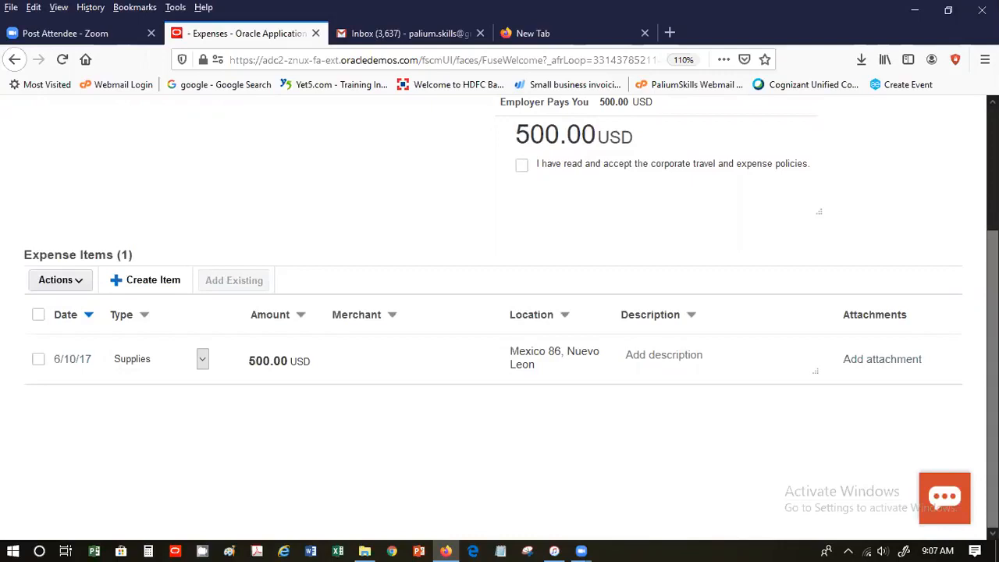
scroll(500, 317, "up", 3)
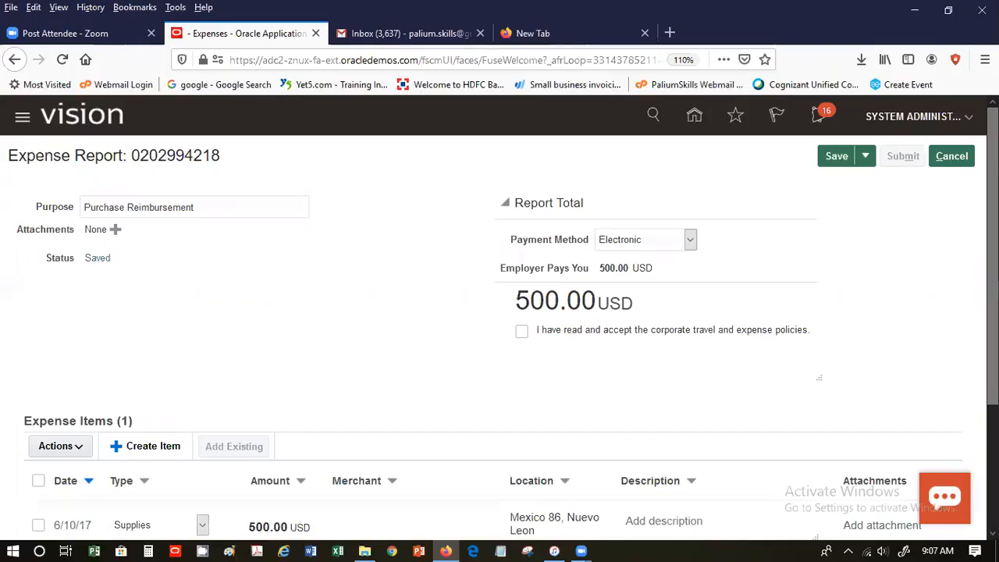
scroll(500, 312, "down", 3)
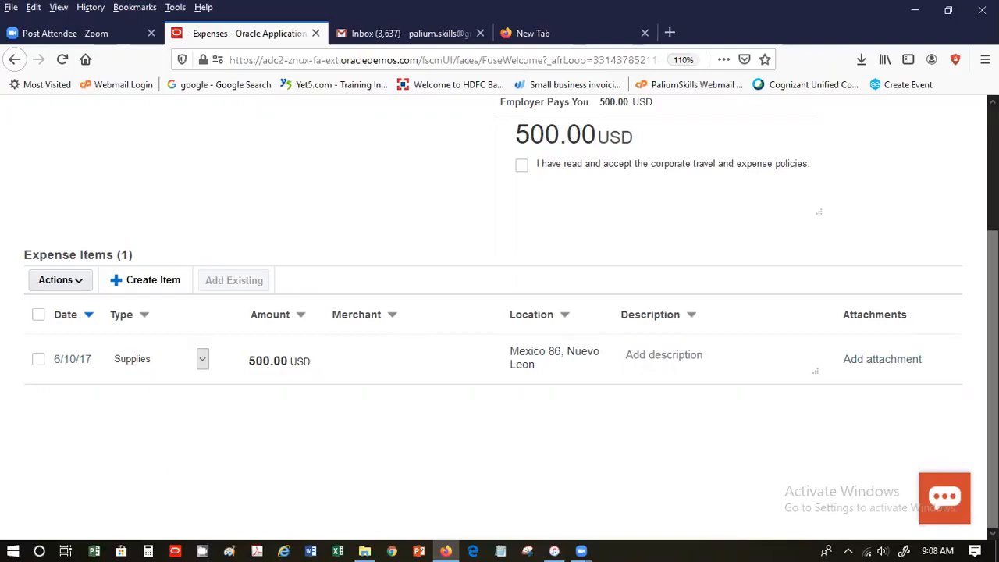
scroll(499, 312, "up", 3)
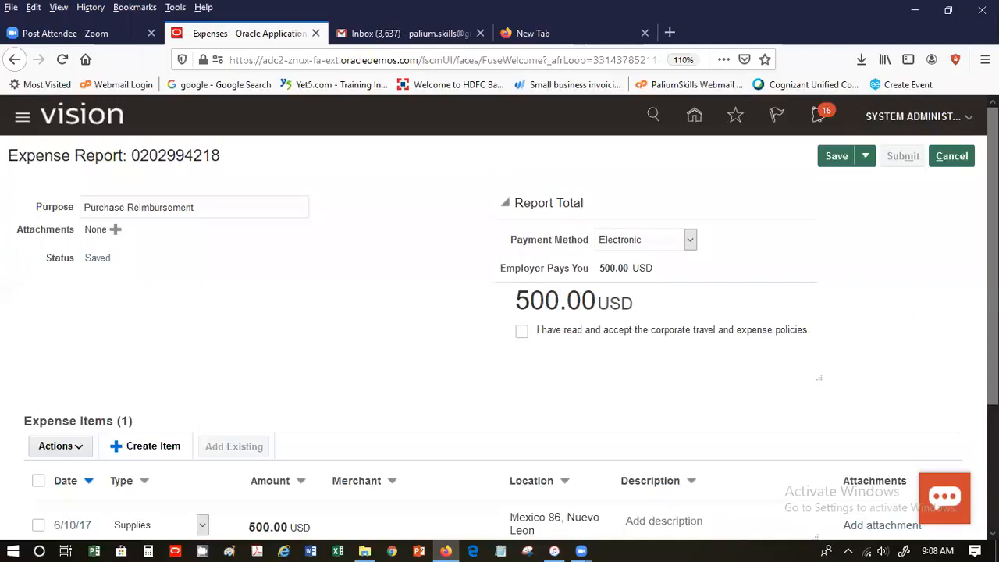
left_click(956, 155)
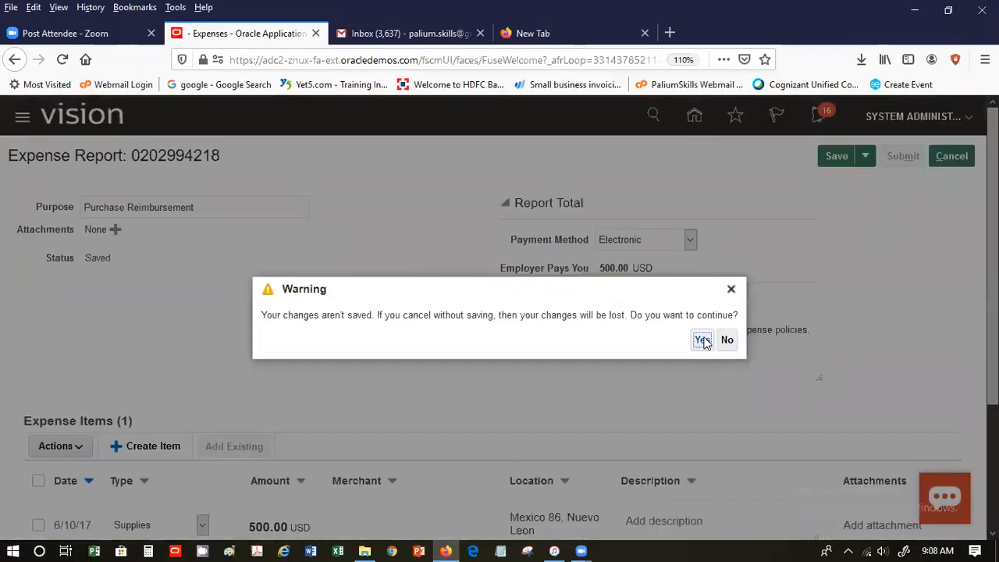
left_click(702, 340)
left_click(702, 340)
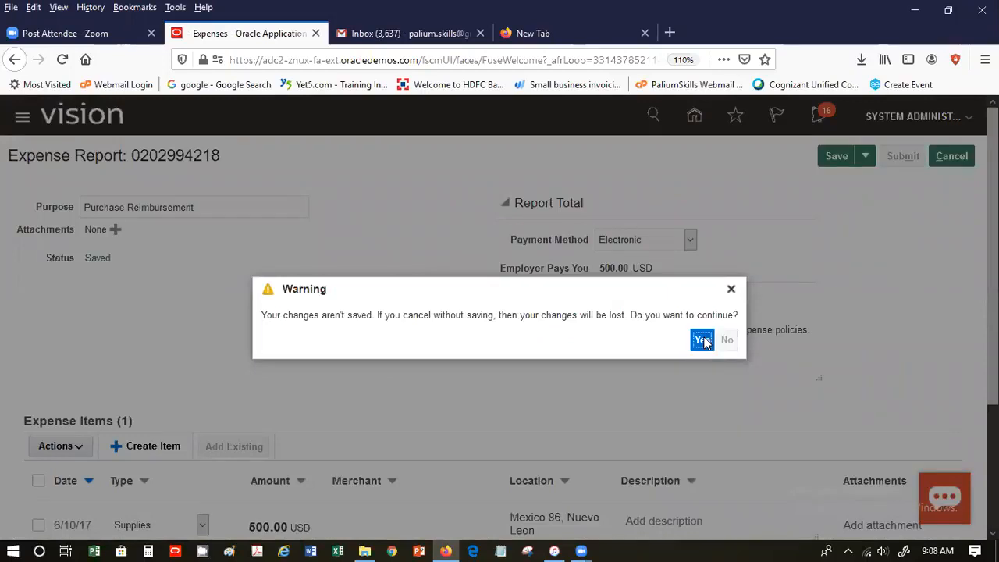
left_click(702, 340)
left_click(694, 115)
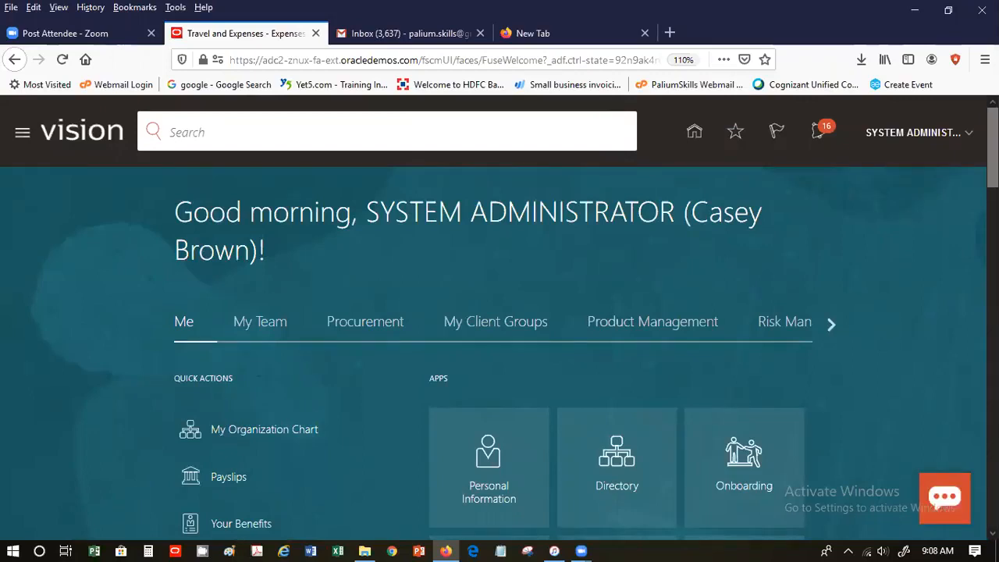
- Go to Setup and Maintenance from the System Administrator user menu
left_click(968, 140)
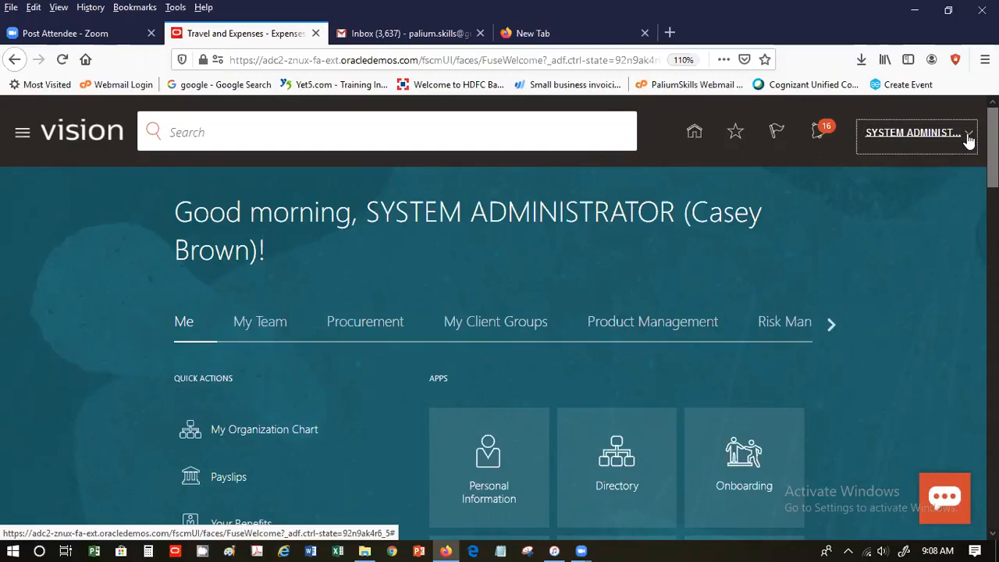
left_click(968, 141)
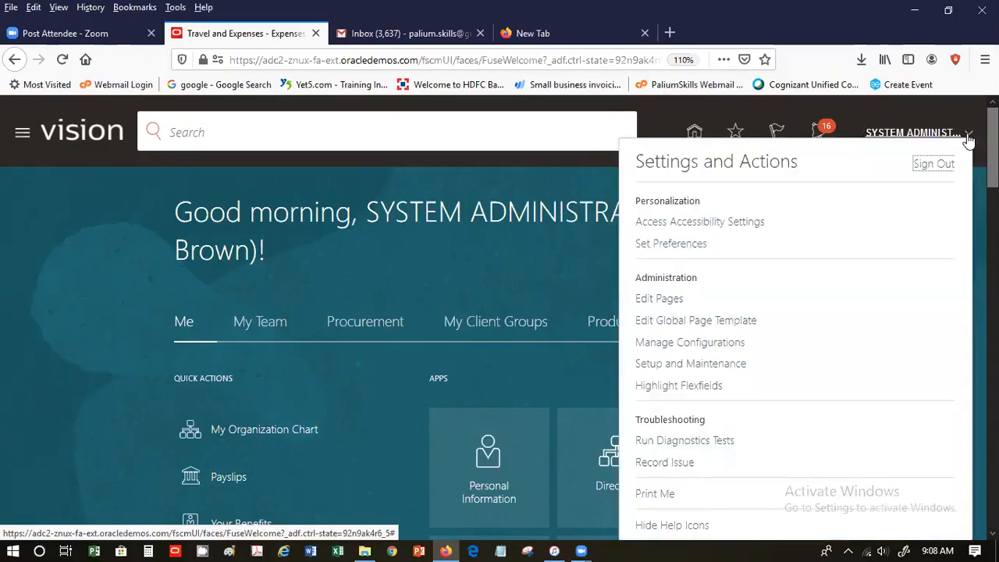
left_click(668, 364)
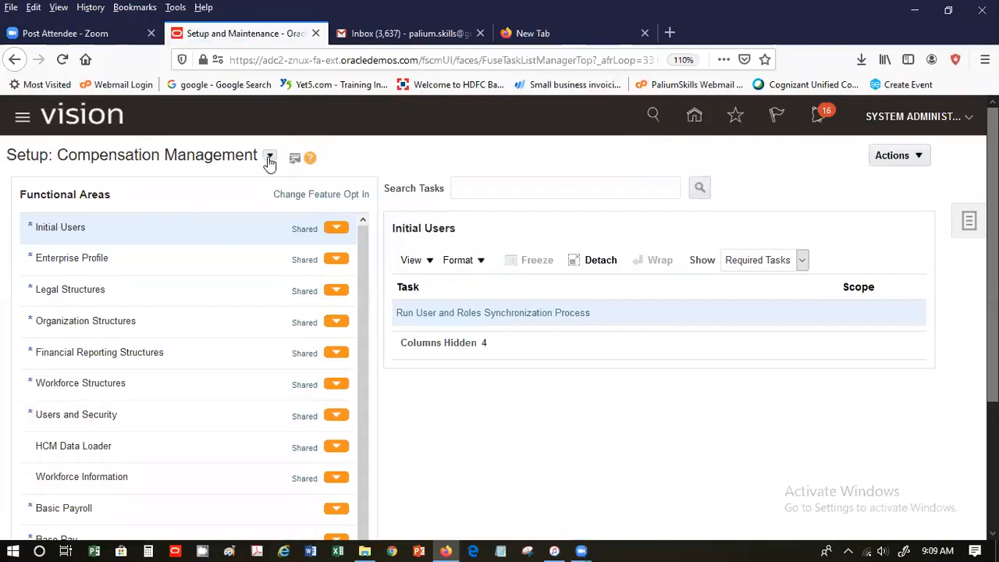
left_click(269, 157)
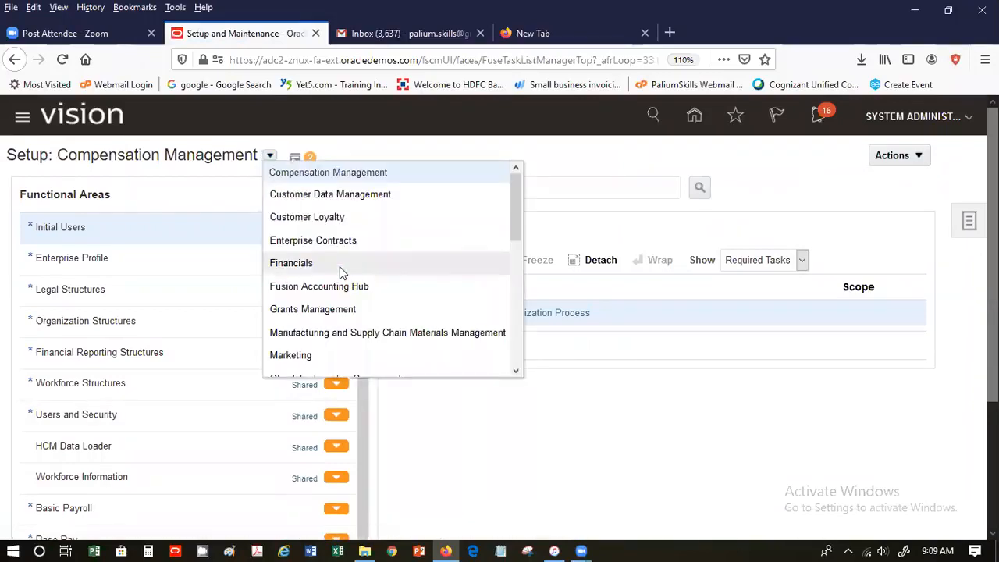
- Switch setup to Financials, select the Expenses functional area, and show All Tasks
left_click(339, 267)
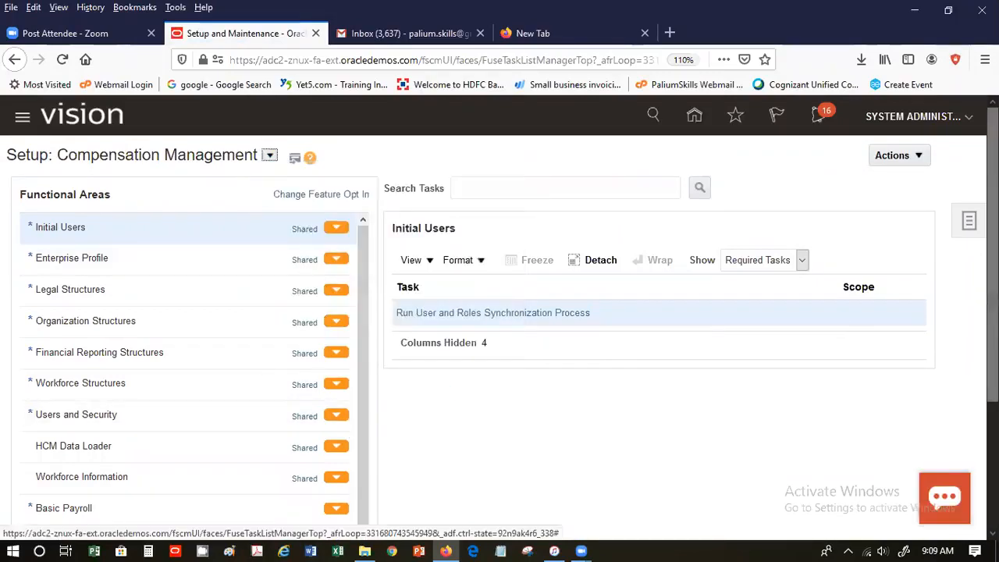
scroll(143, 357, "down", 2)
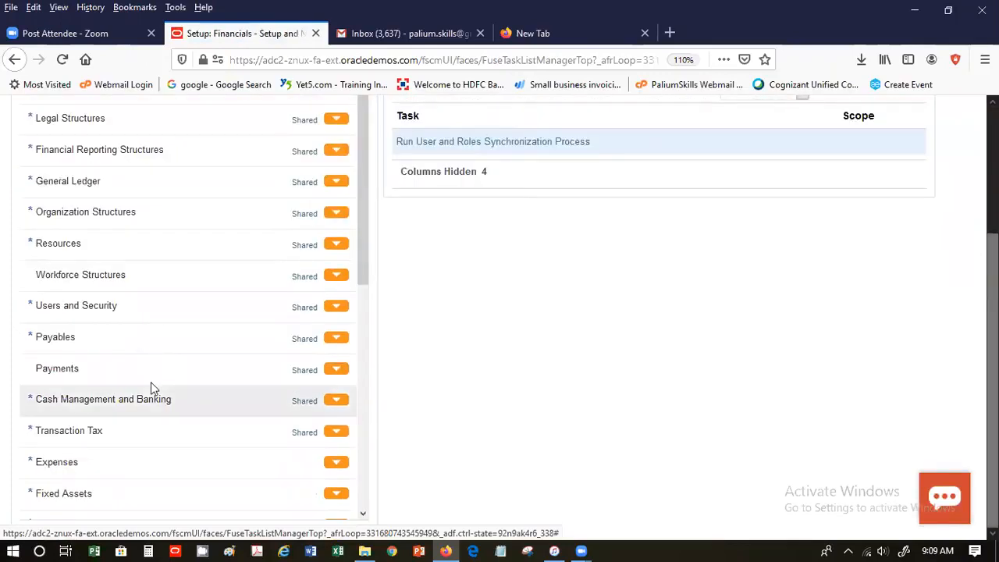
left_click(167, 461)
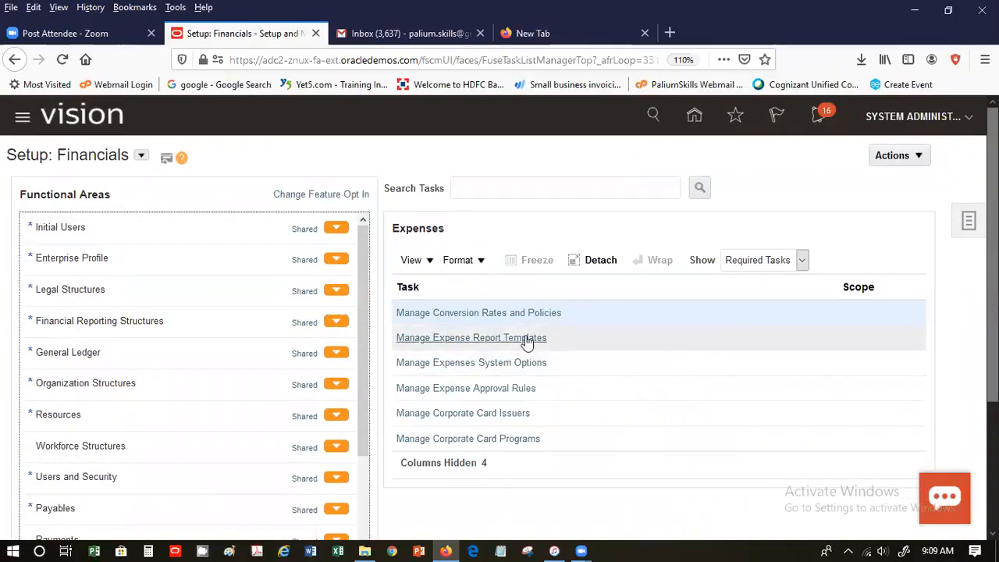
left_click(769, 265)
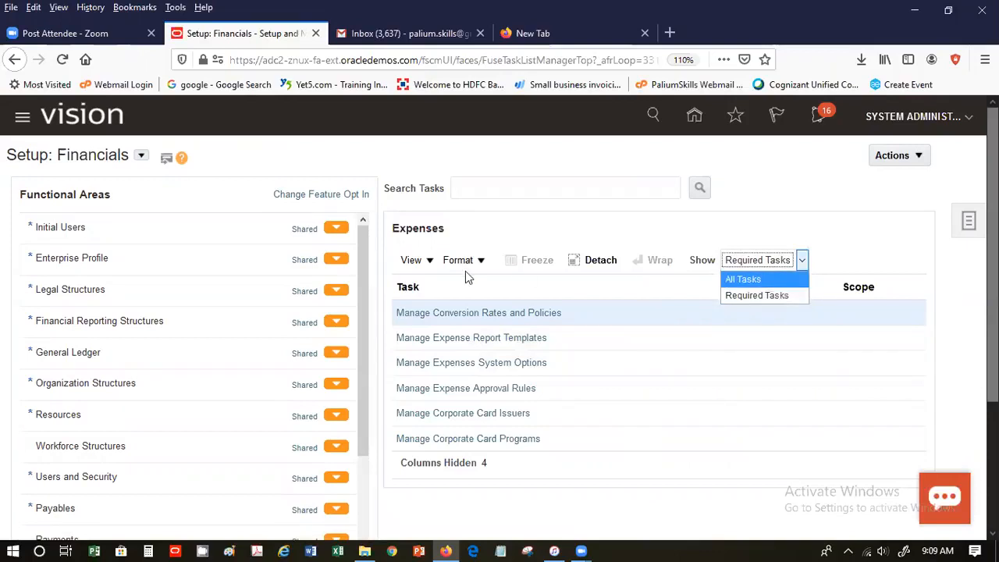
left_click(742, 280)
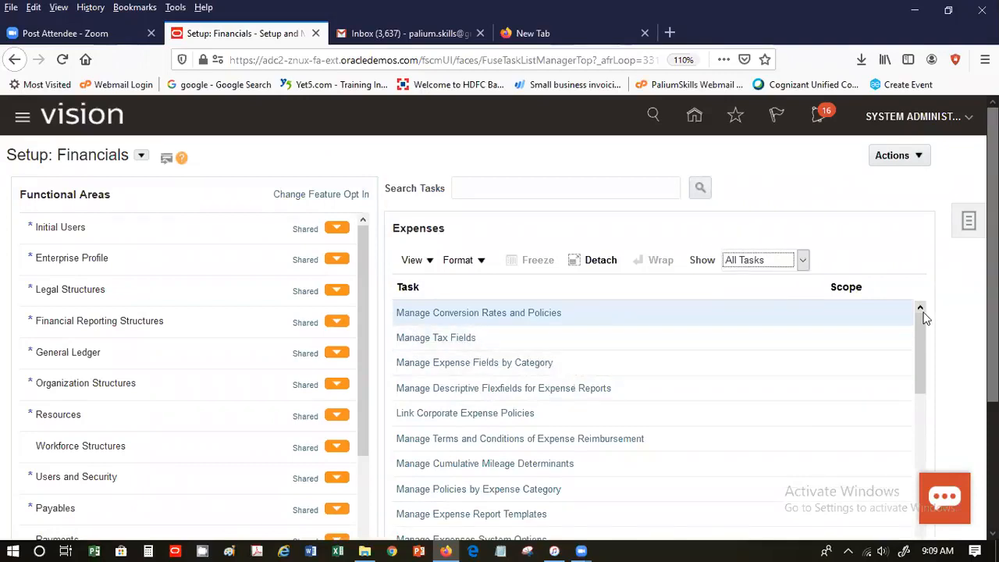
left_click_drag(922, 319, 919, 499)
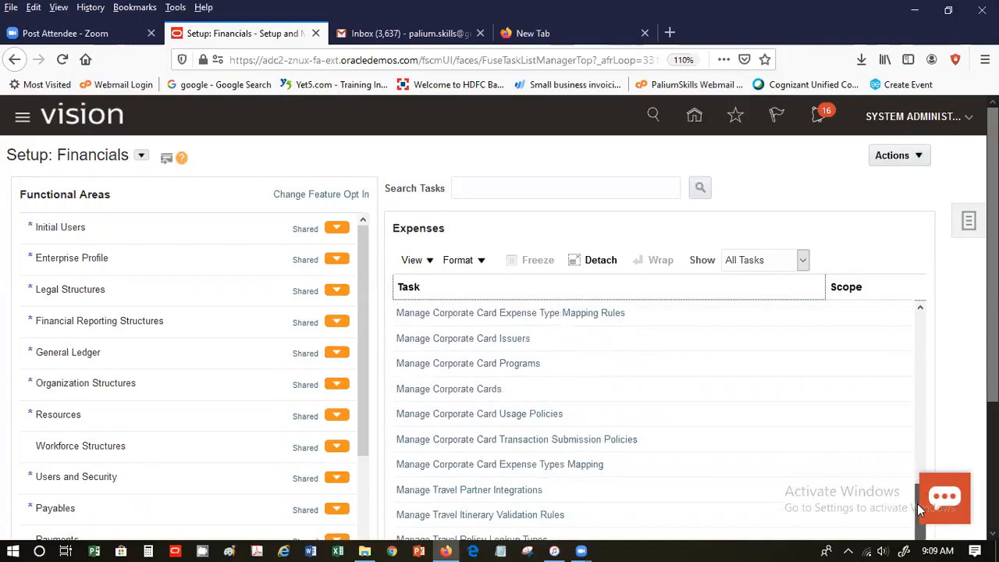
scroll(499, 318, "down", 1)
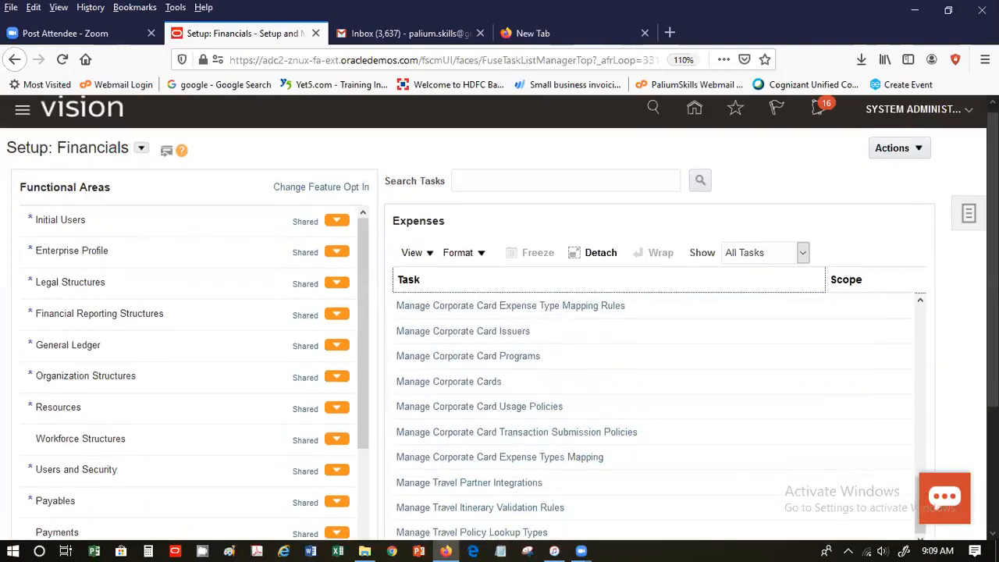
scroll(918, 431, "down", 2)
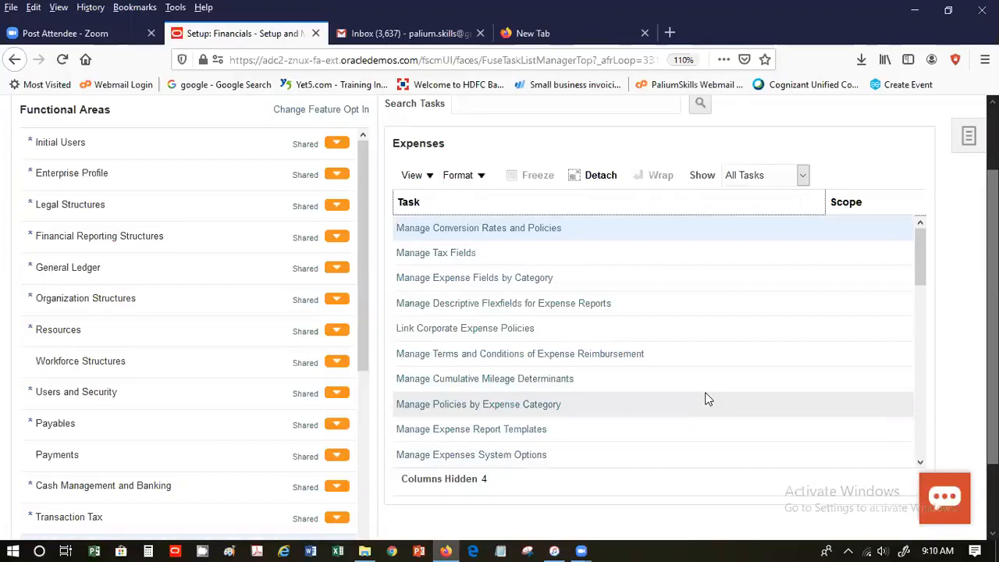
- Open the Expenses US1 template from Manage Expense Report Templates
left_click(502, 431)
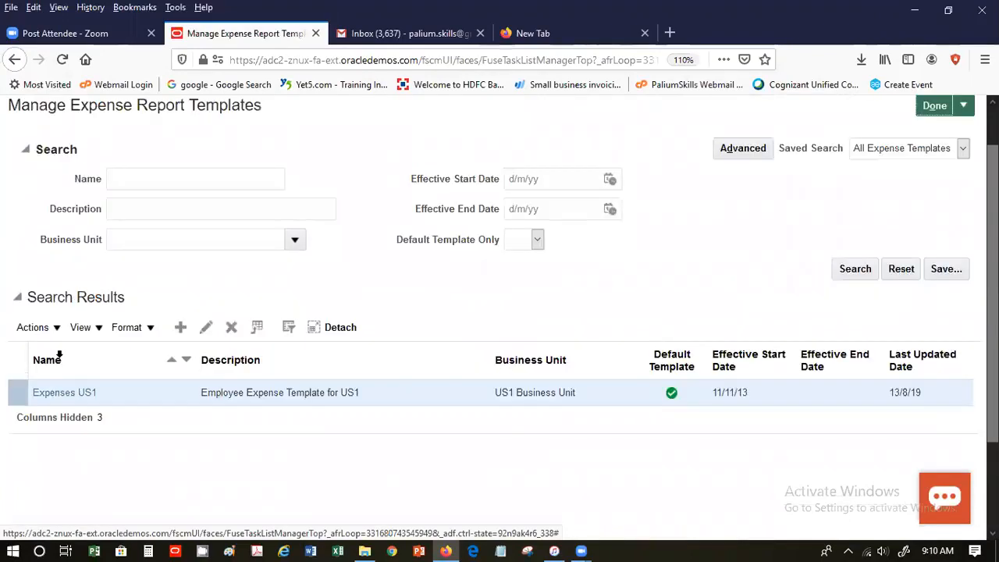
left_click(76, 394)
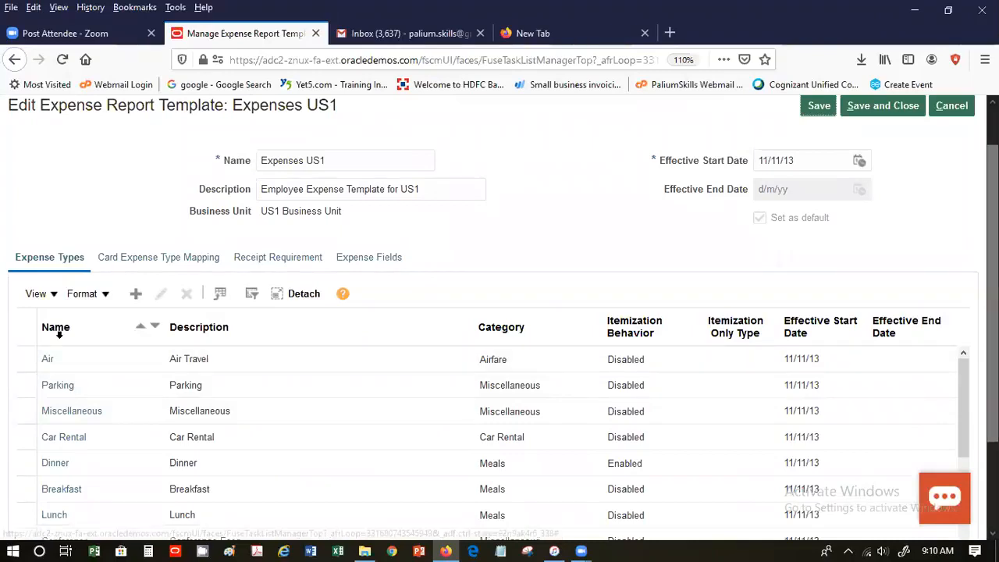
- Open the Air expense type and review its Airfare category and 60512 account details
left_click(47, 358)
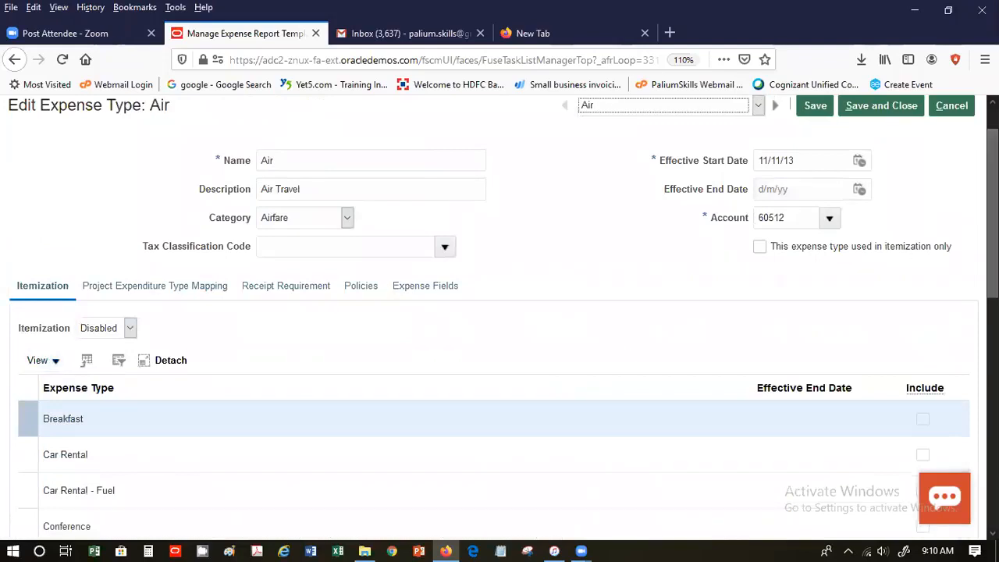
scroll(499, 312, "down", 4)
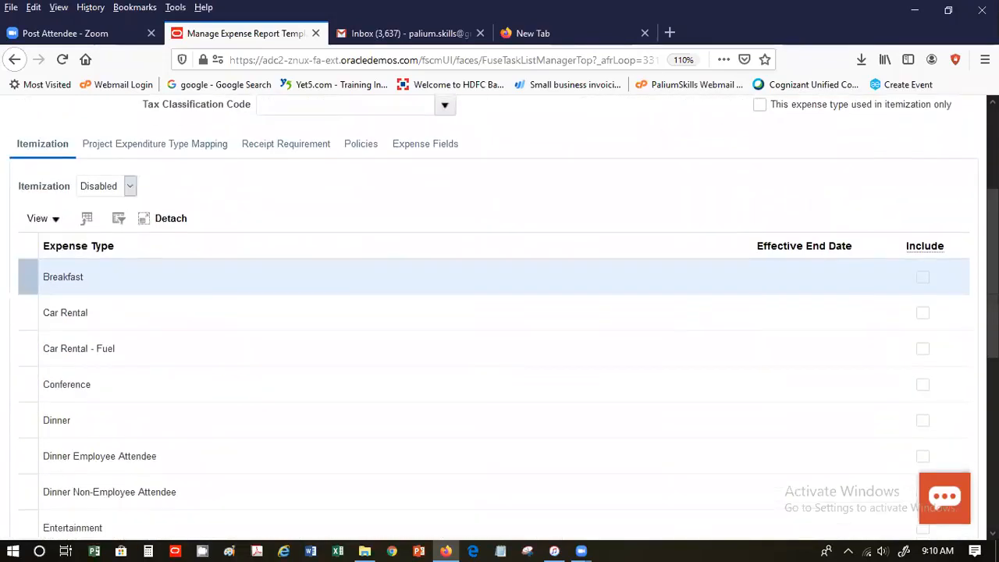
scroll(499, 312, "down", 1)
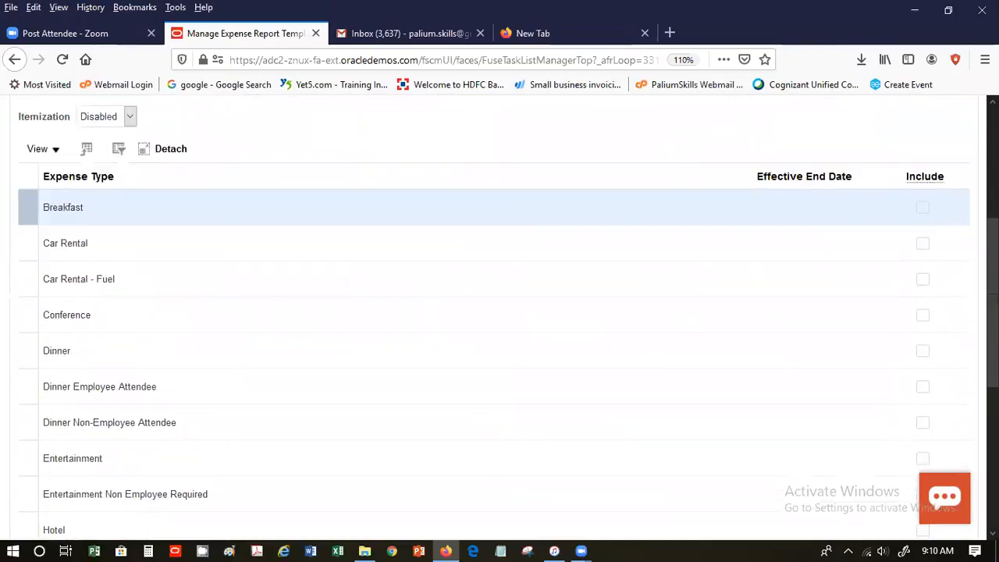
scroll(500, 312, "down", 6)
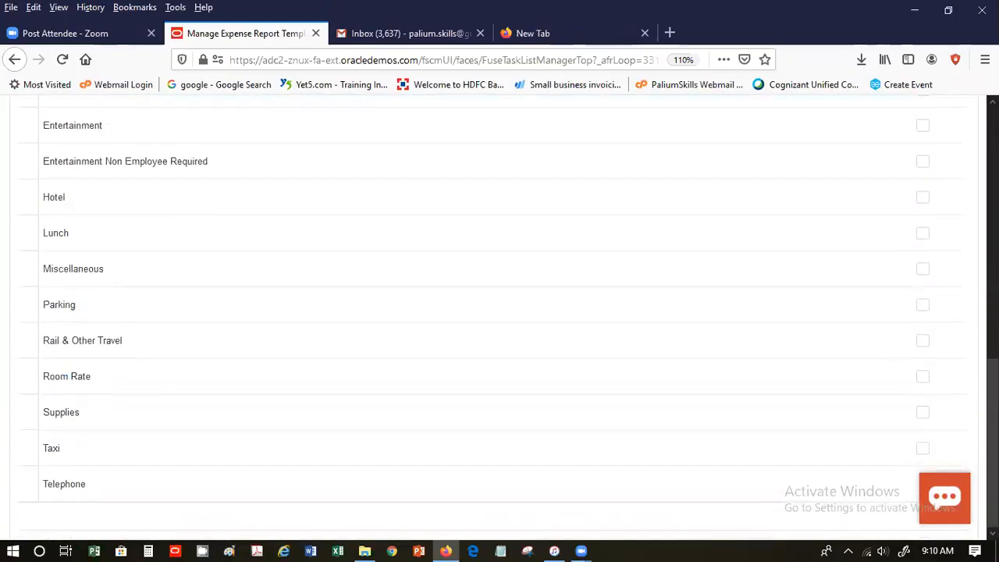
scroll(499, 312, "up", 8)
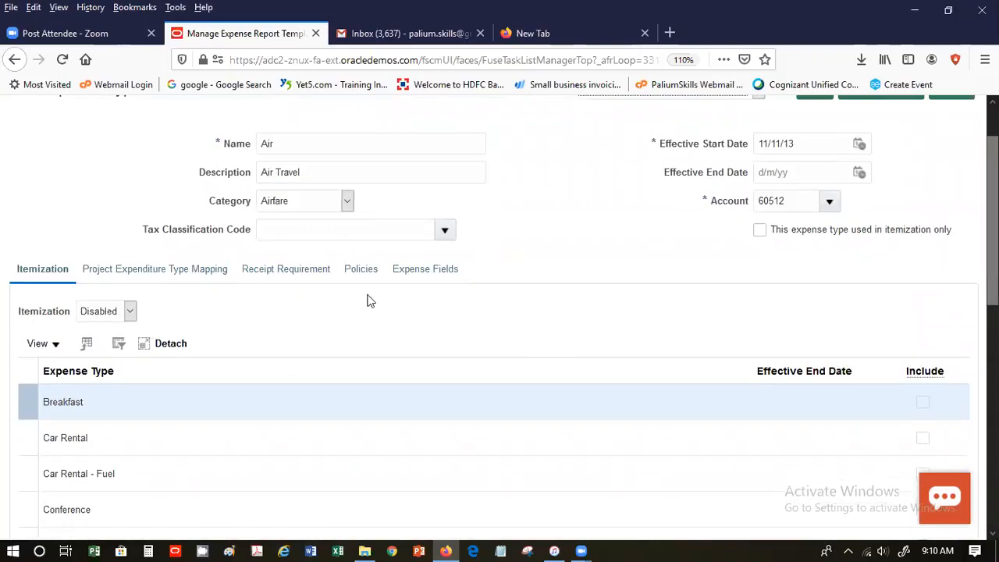
- Check Air's Expense Fields, opening and cancelling the Tax Classification Code search
left_click(406, 270)
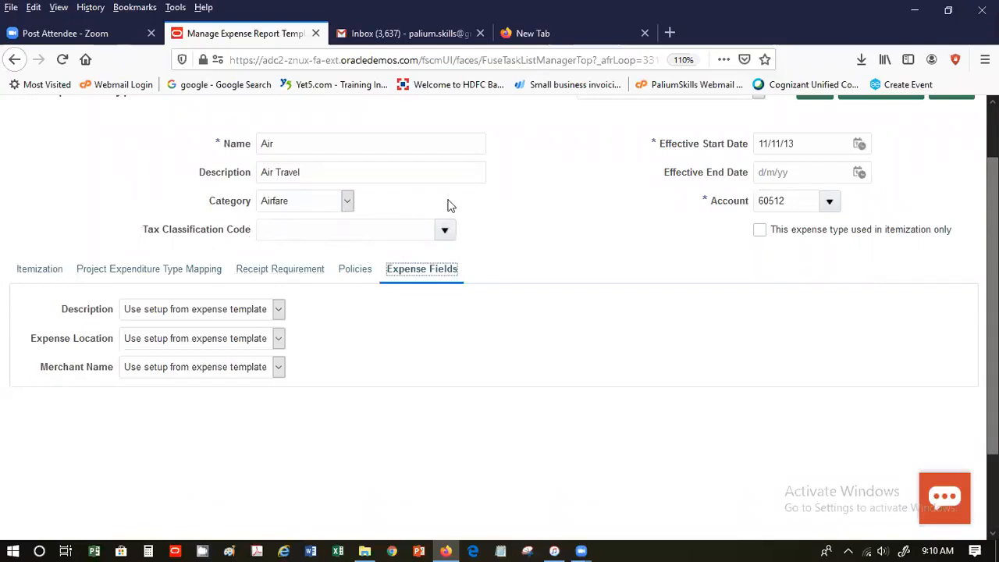
left_click(454, 230)
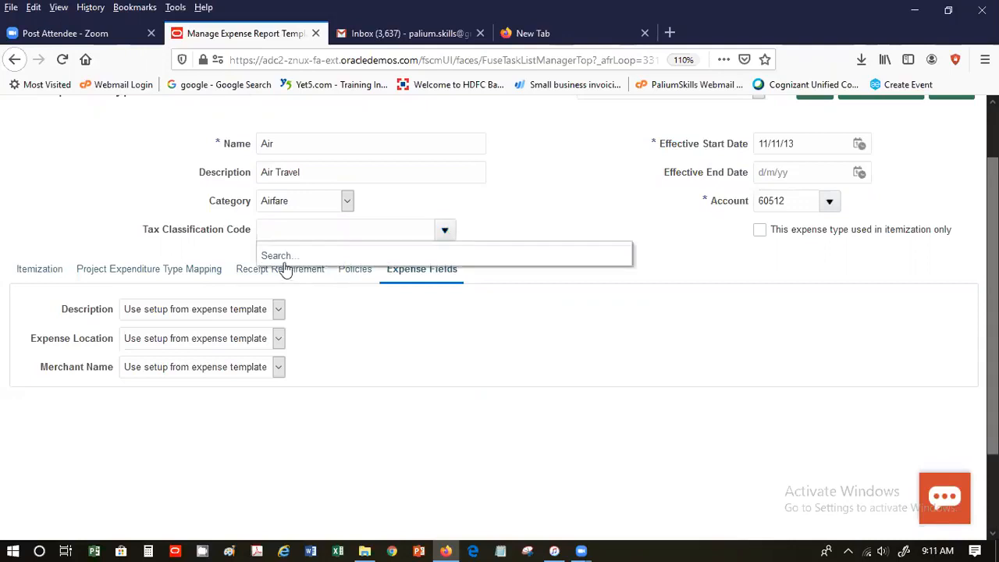
left_click(281, 256)
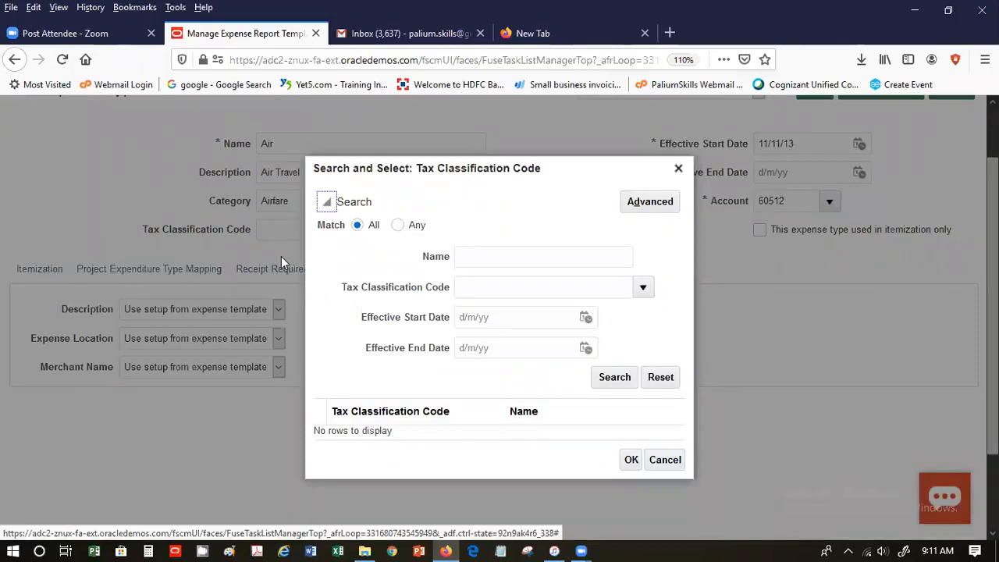
left_click(664, 460)
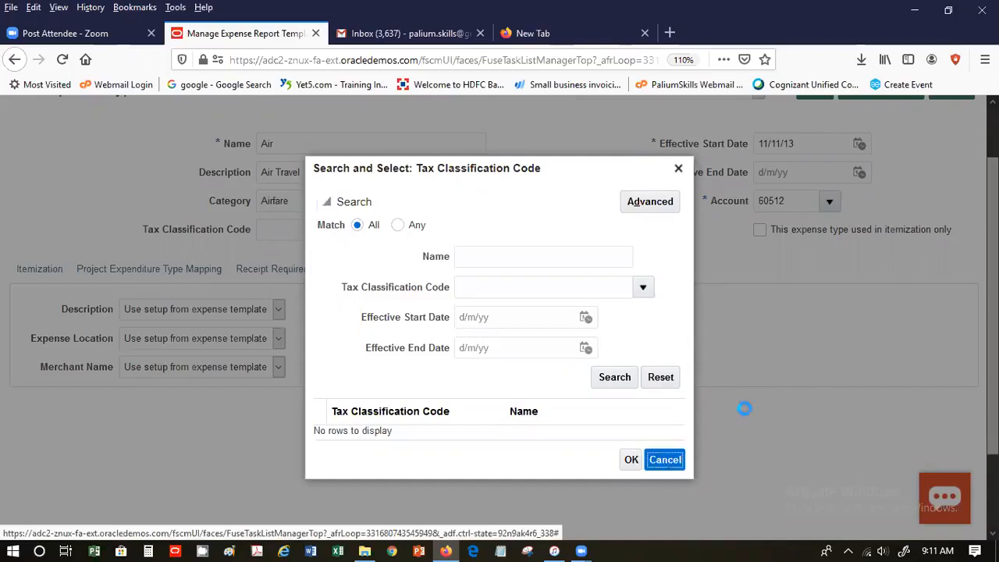
scroll(499, 312, "up", 2)
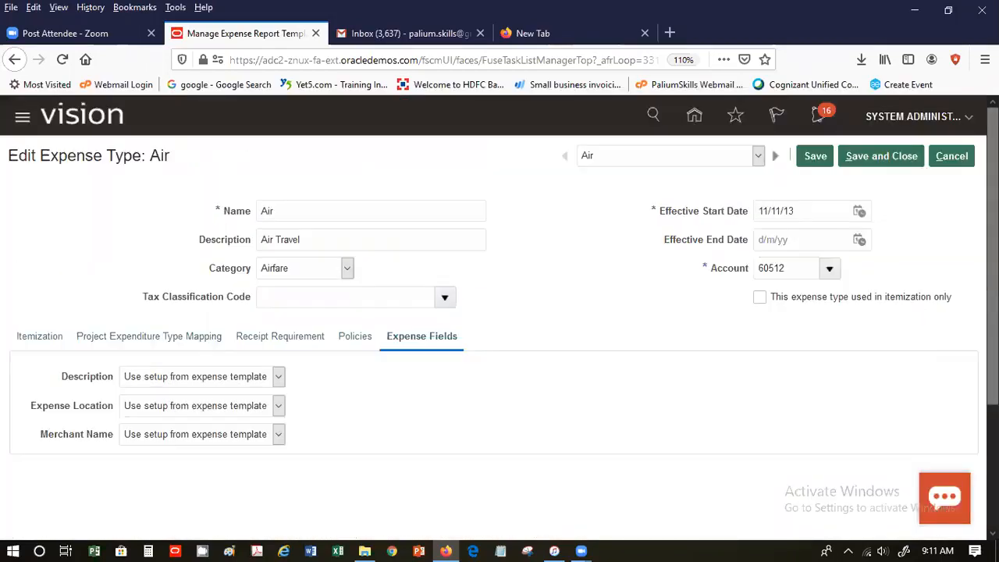
- Cancel the Air expense type edit and view Expenses US1's Card Expense Type Mapping
left_click(962, 155)
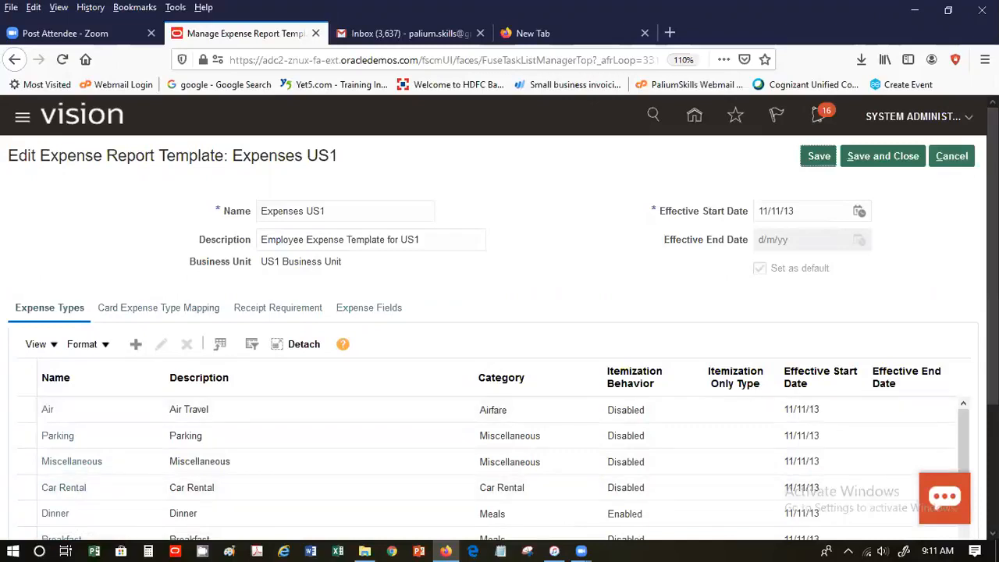
scroll(972, 471, "down", 4)
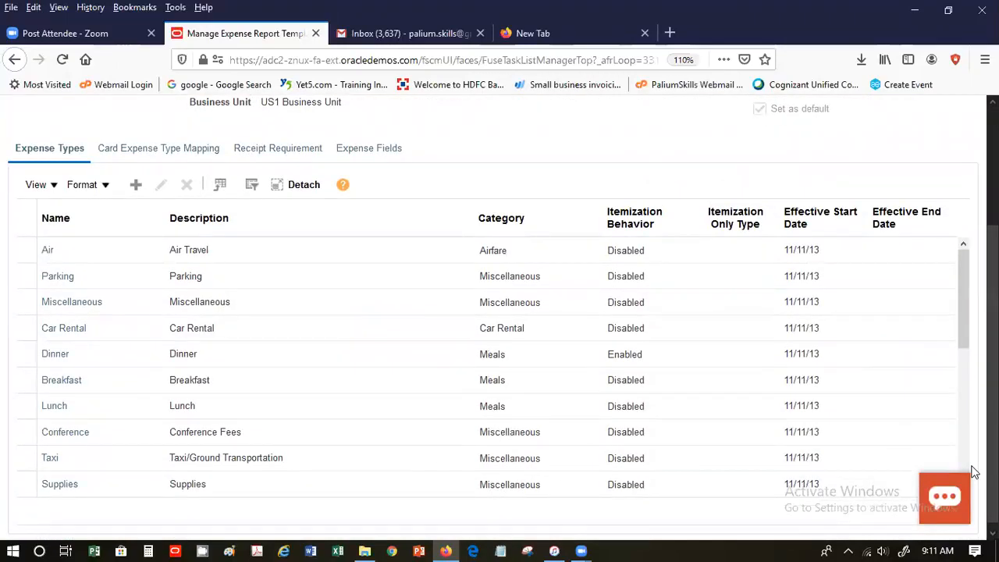
scroll(973, 471, "up", 4)
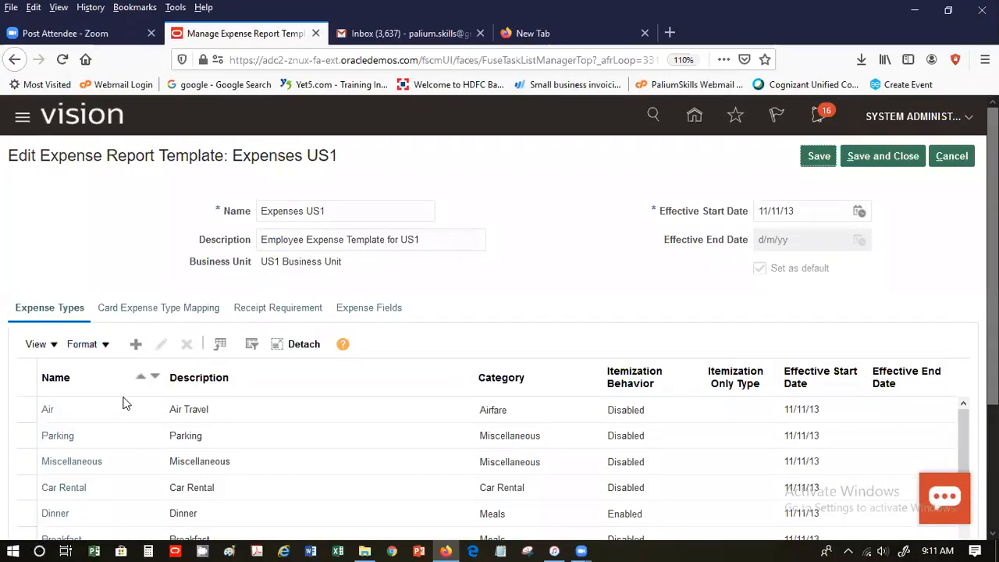
left_click(185, 312)
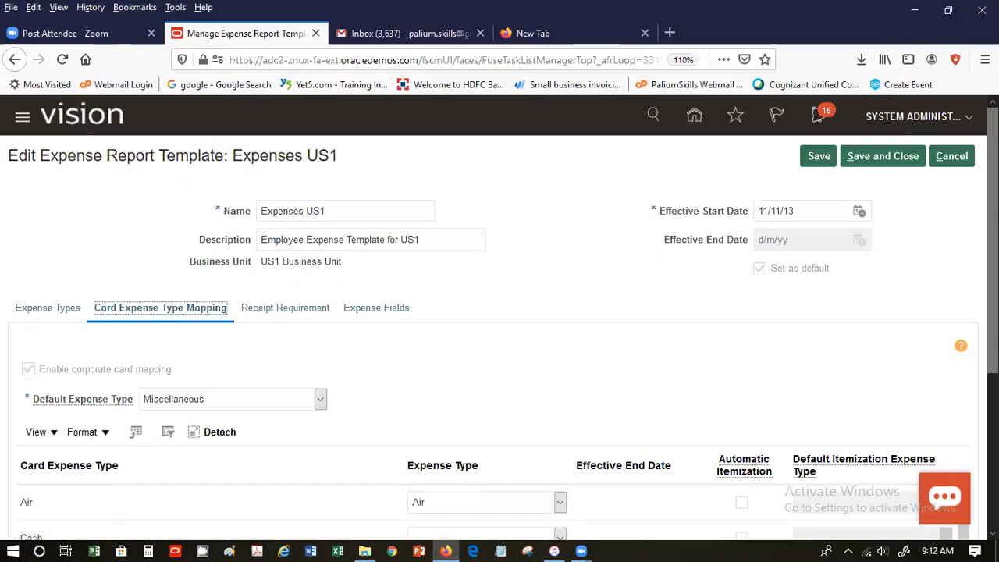
scroll(499, 312, "down", 5)
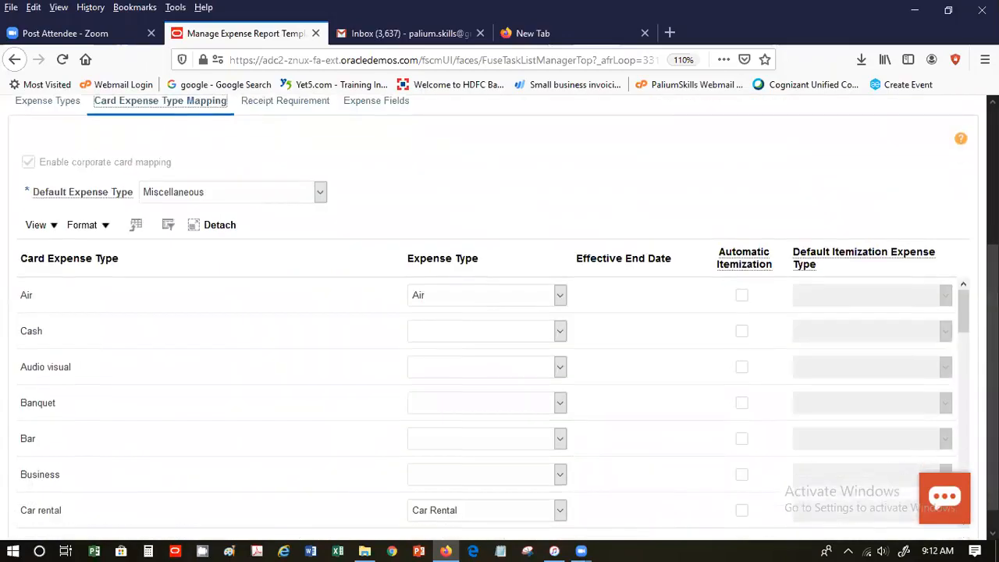
scroll(272, 293, "up", 3)
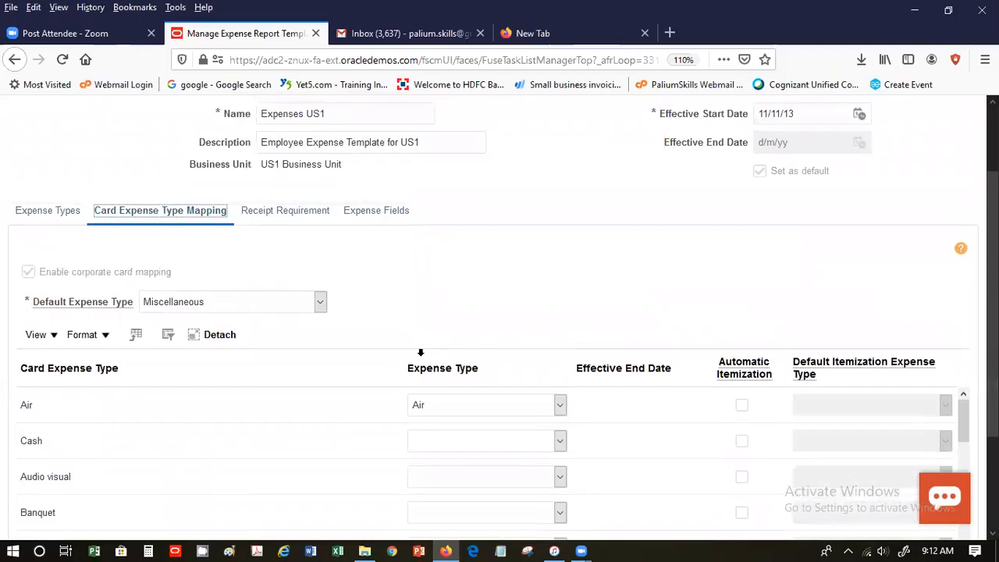
left_click(277, 302)
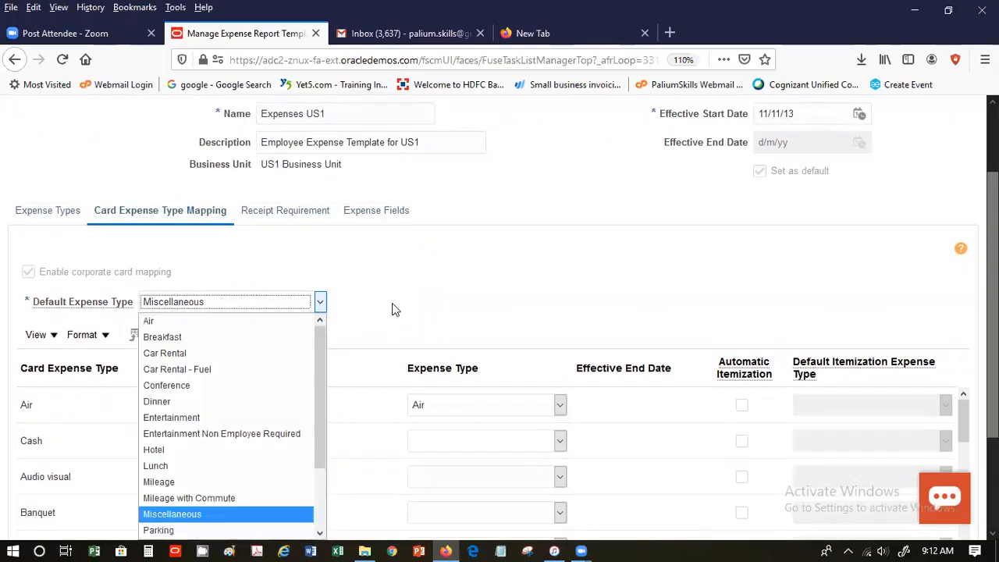
left_click(526, 372)
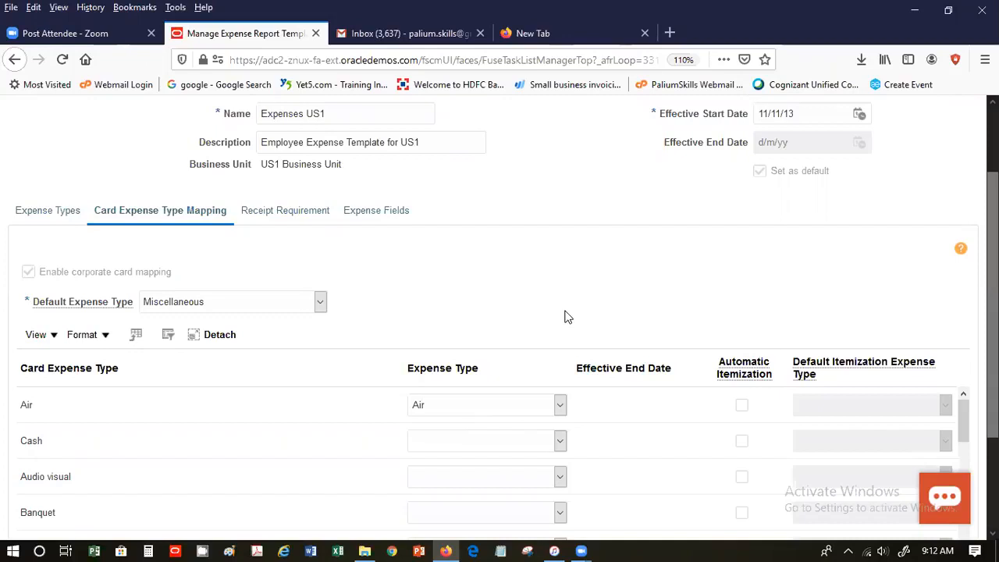
left_click(279, 221)
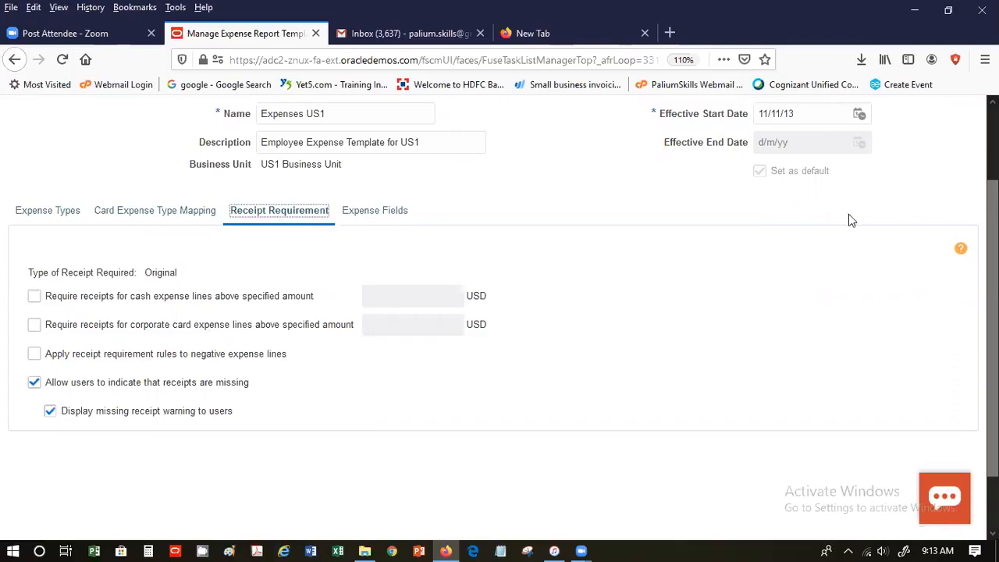
- Review the Receipt Requirement settings, then cancel out of the Expenses US1 template
scroll(499, 312, "up", 3)
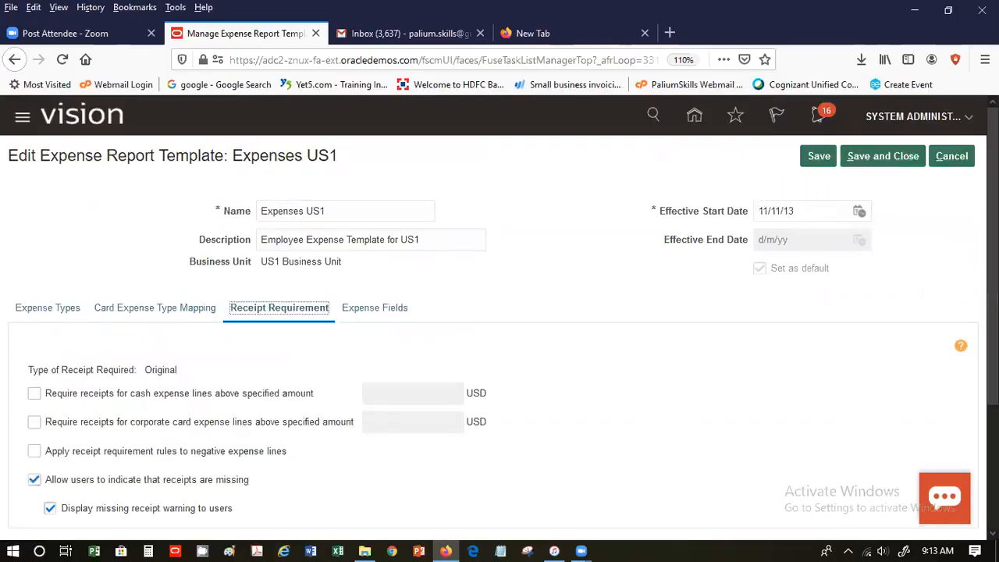
scroll(499, 312, "down", 3)
scroll(624, 226, "up", 3)
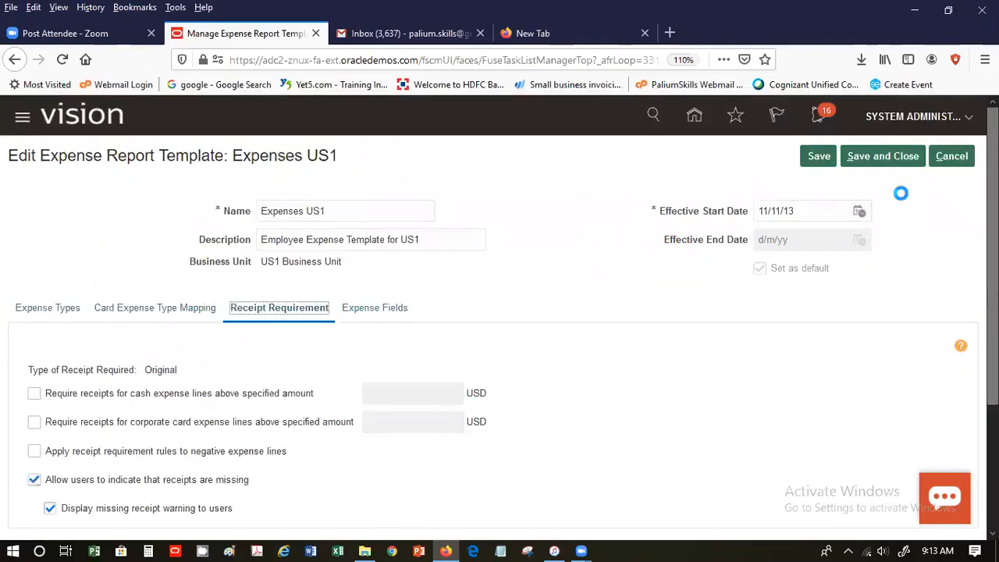
left_click(951, 156)
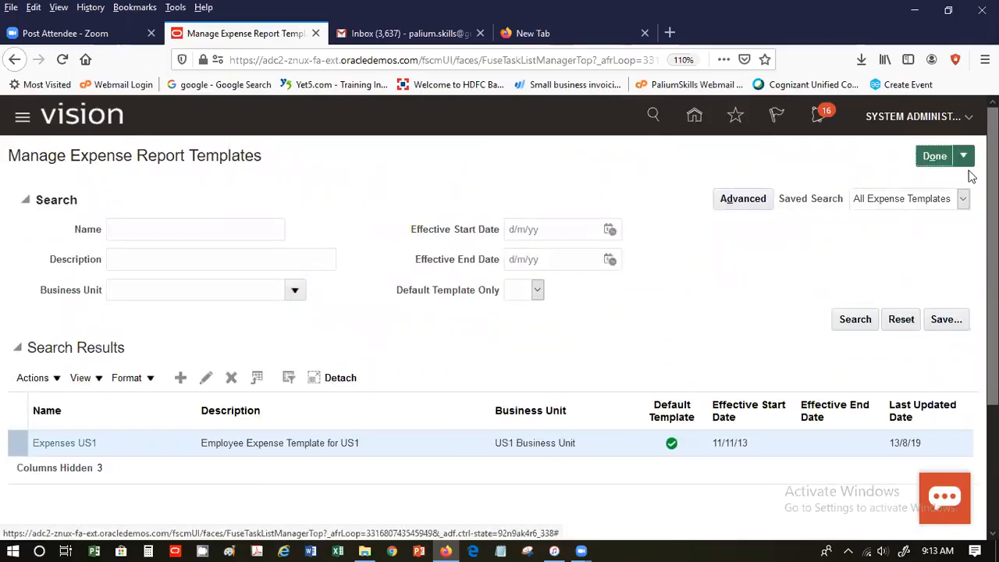
- Leave the templates and review Manage Expenses System Options: payment through Payables, audit approval after manager approval
left_click(934, 158)
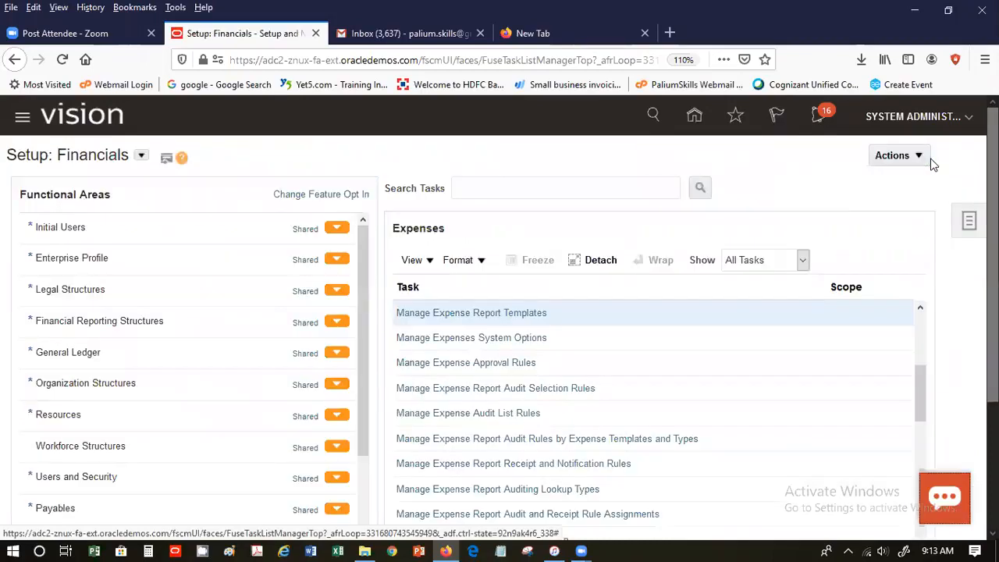
left_click(502, 337)
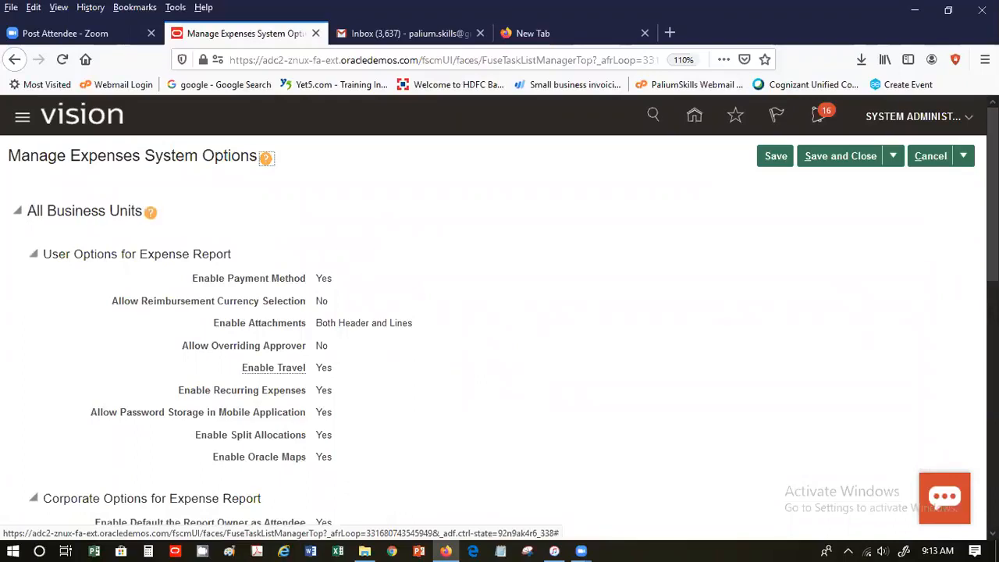
scroll(500, 312, "down", 3)
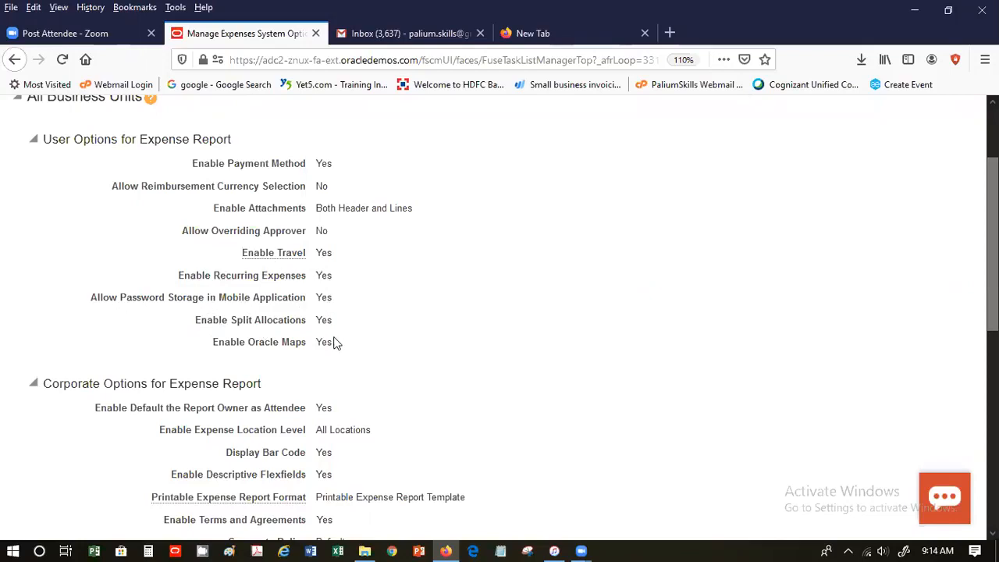
scroll(462, 370, "down", 3)
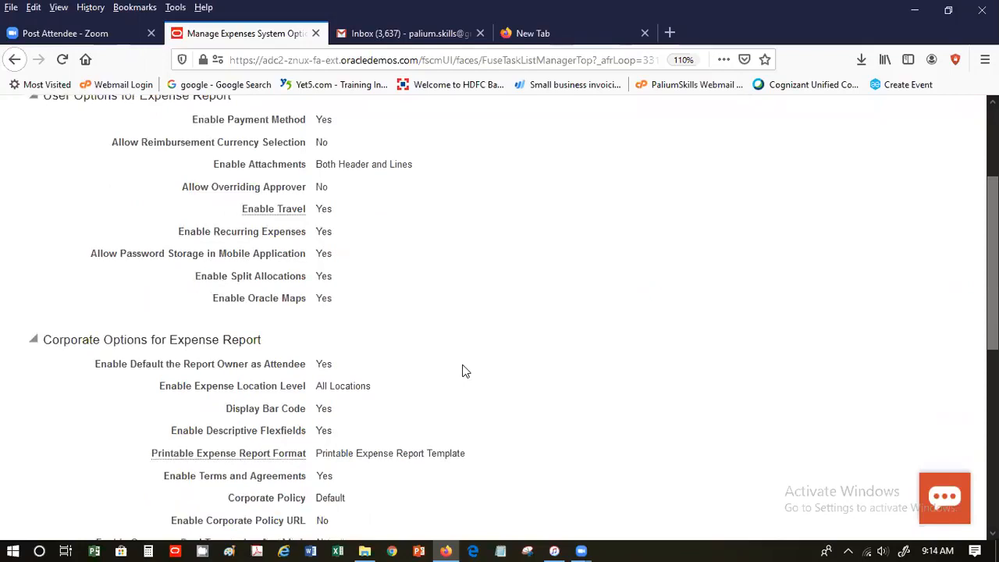
scroll(464, 367, "down", 1)
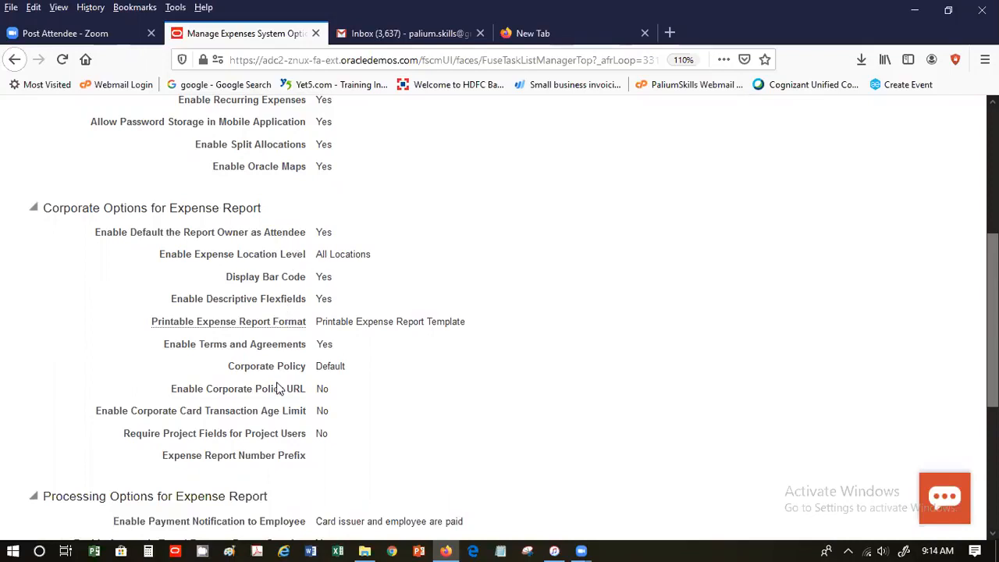
scroll(278, 387, "down", 4)
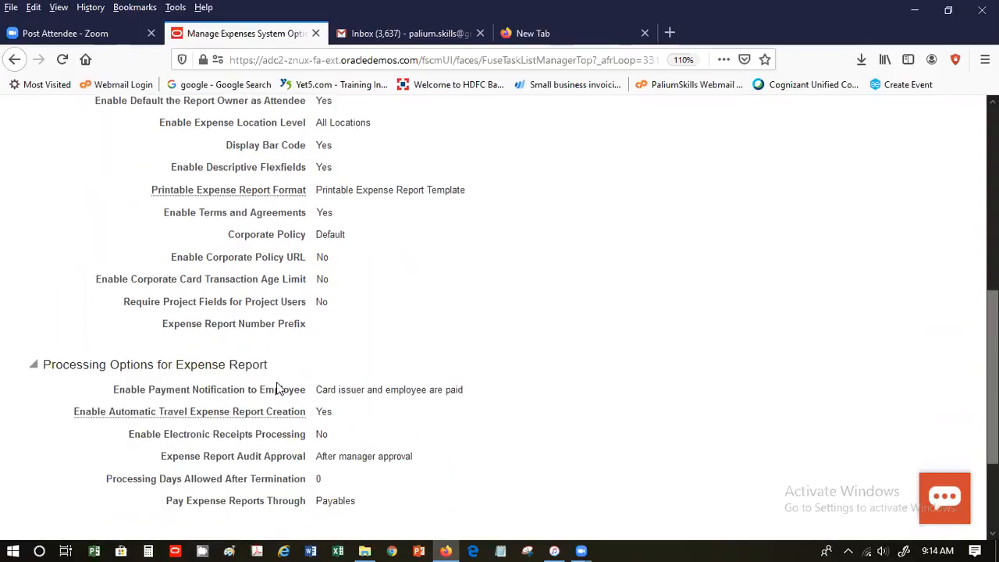
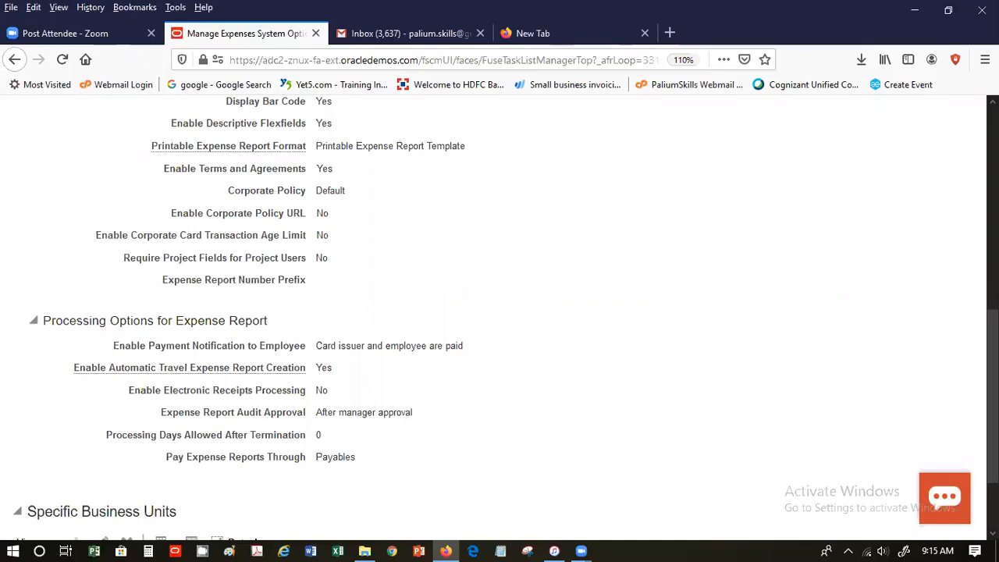
- Cancel the system options unsaved and filter the Expenses task list to Required Tasks
scroll(992, 390, "down", 3)
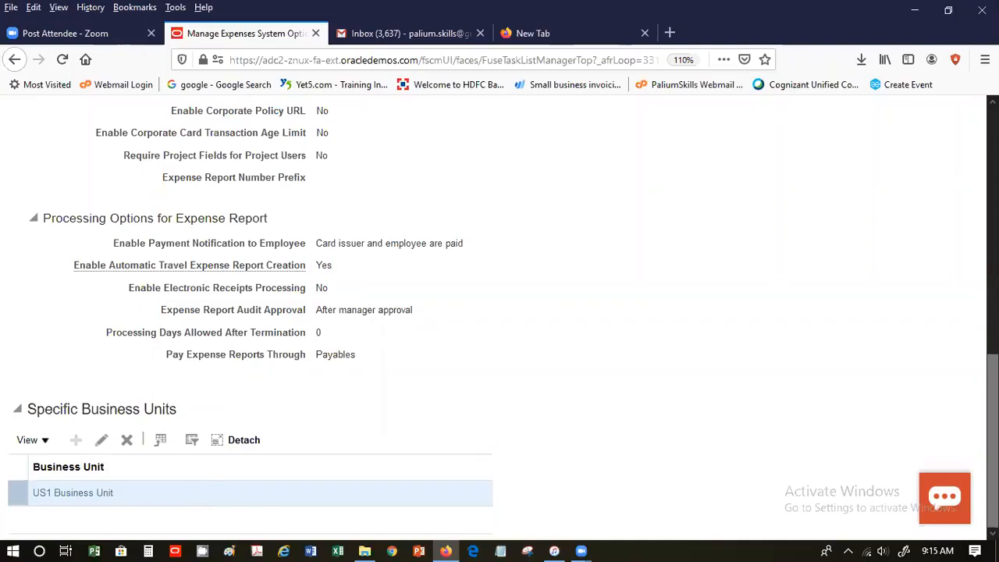
scroll(456, 403, "up", 8)
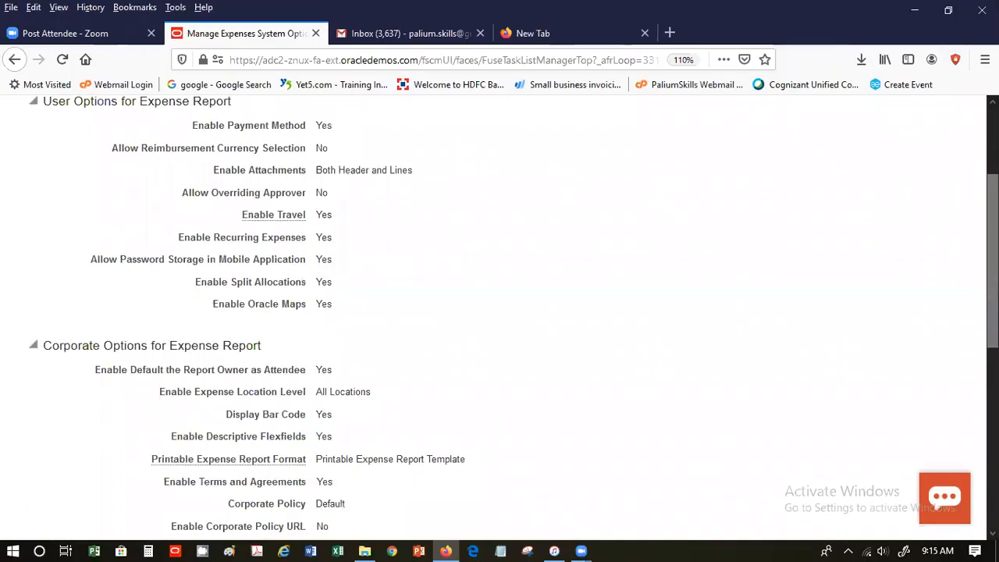
scroll(457, 402, "up", 3)
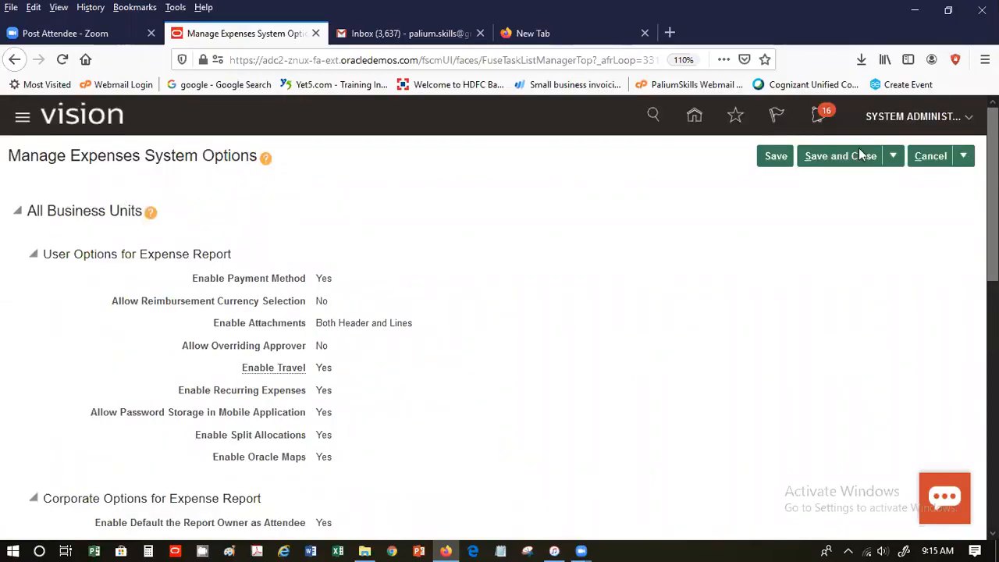
left_click(922, 158)
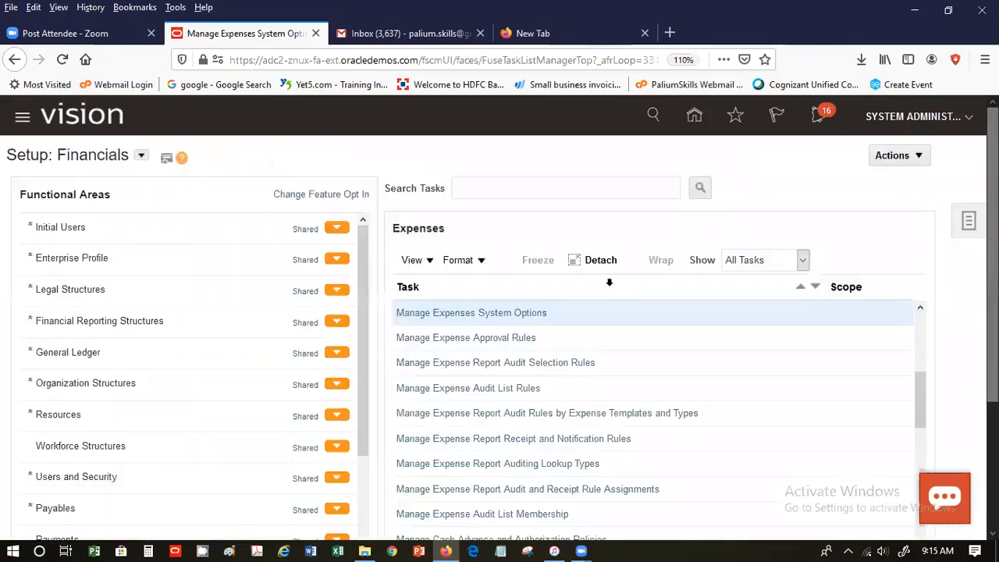
left_click(766, 260)
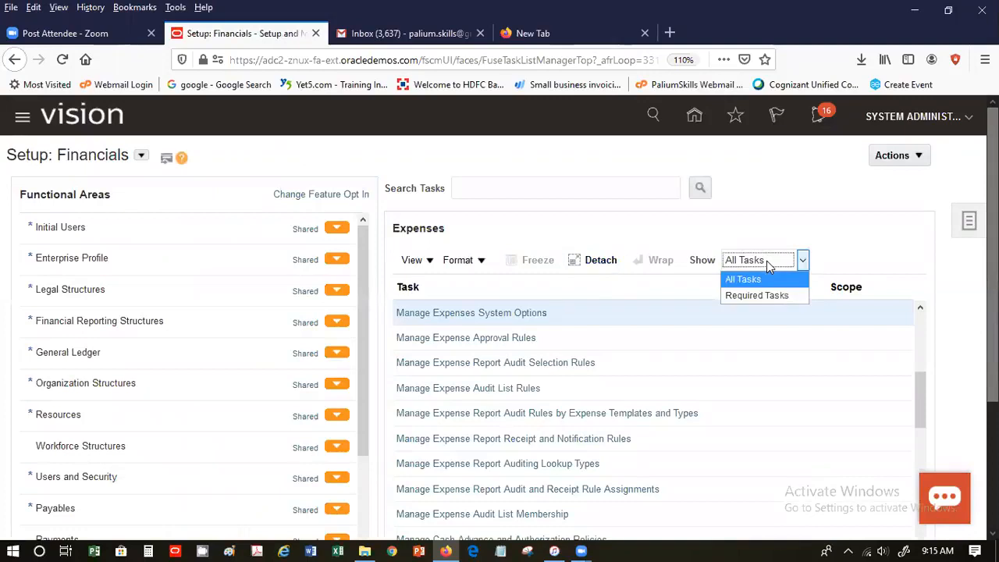
left_click(769, 297)
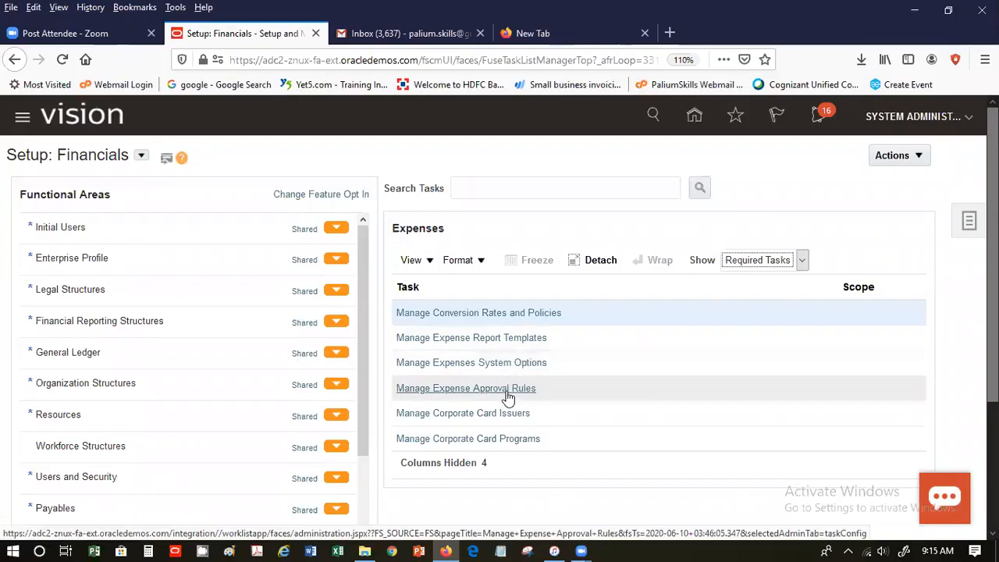
- From Manage Expense Approval Rules, search tasks for Expense* and open FinExmWorkflowExpenseApproval
left_click(505, 393)
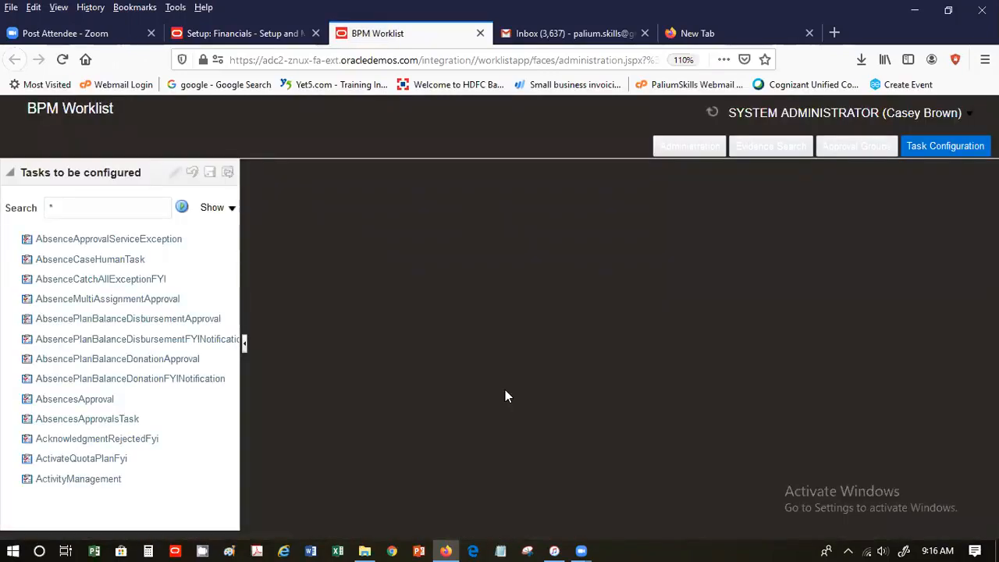
left_click(49, 209)
type("Exp*")
type("ense*")
left_click(182, 207)
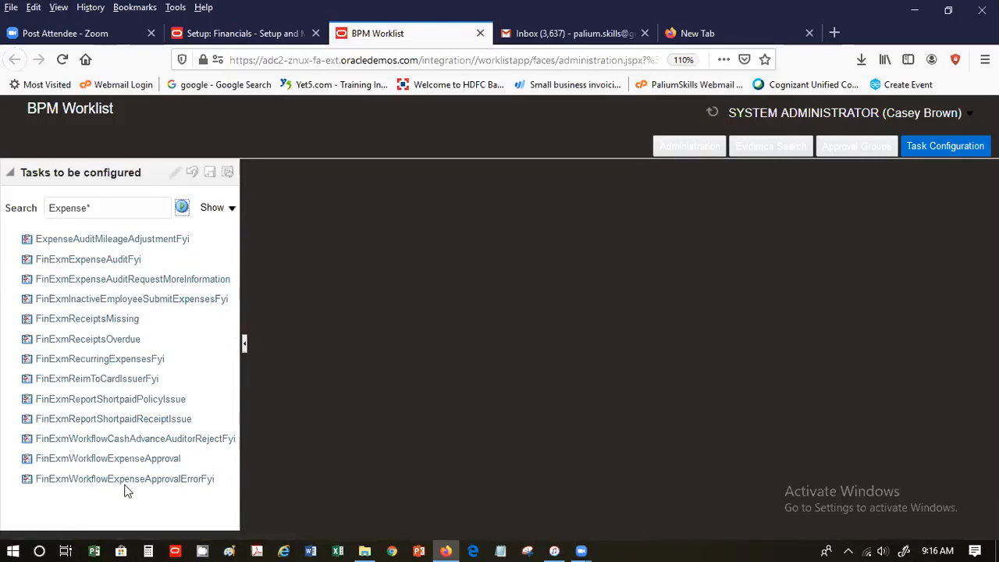
left_click(110, 458)
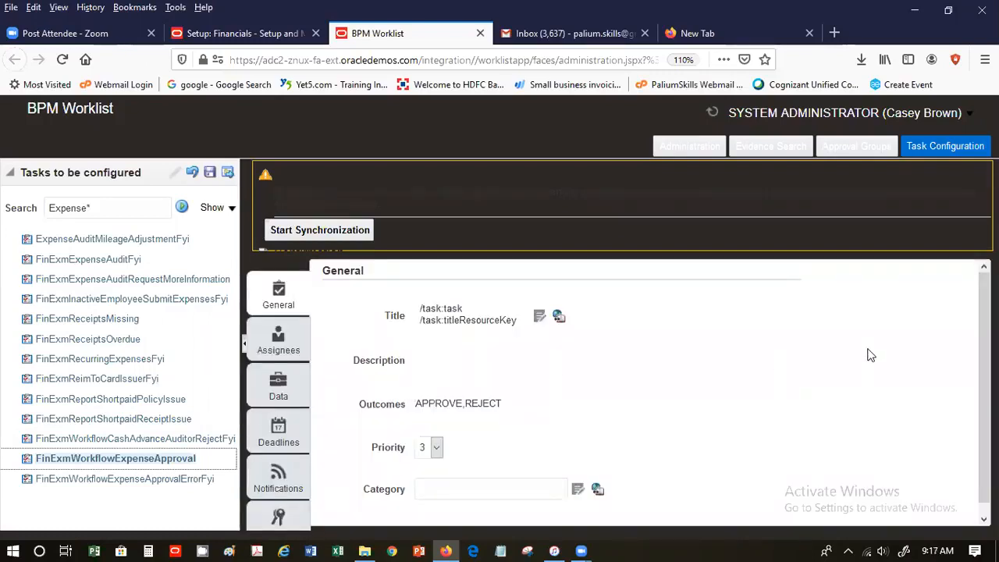
- Step through the approval task's Assignees, Data, Deadlines and Notifications tabs
left_click_drag(984, 375, 969, 388)
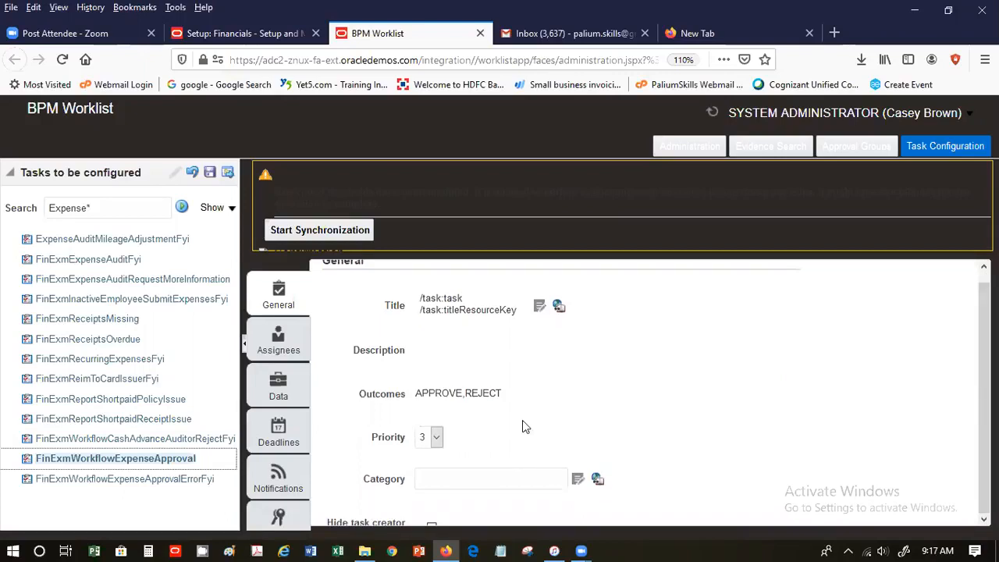
left_click(290, 352)
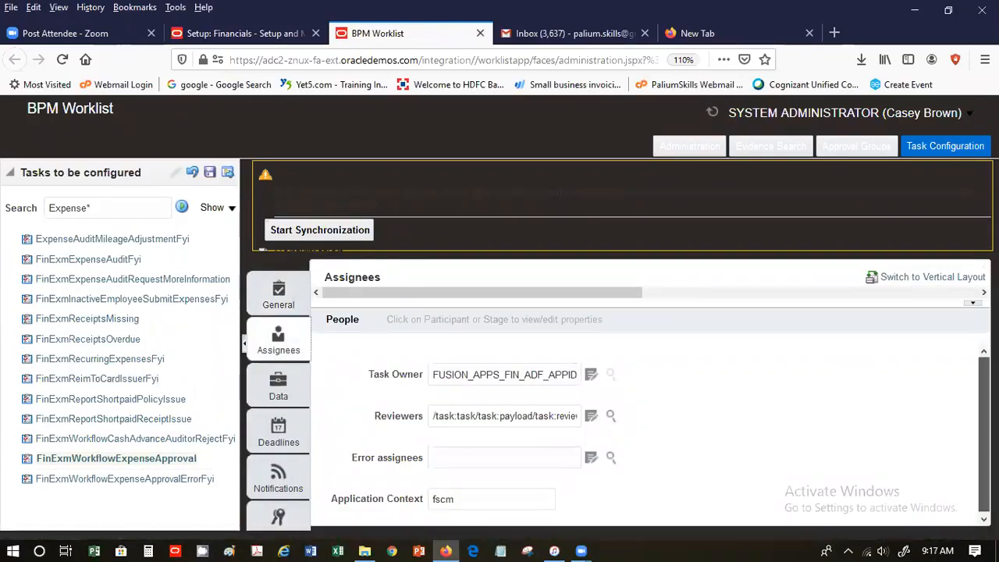
left_click(275, 390)
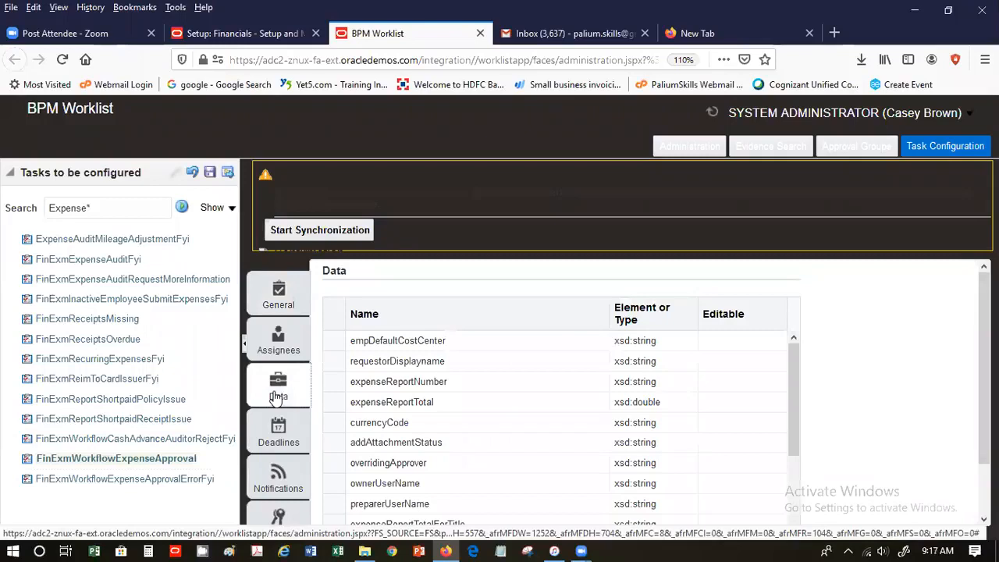
left_click(278, 429)
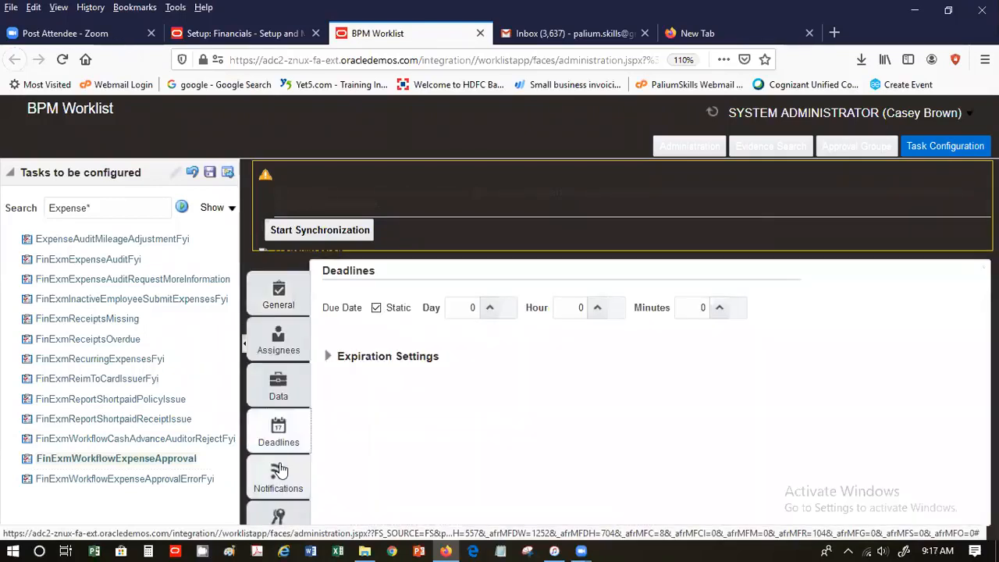
left_click(281, 470)
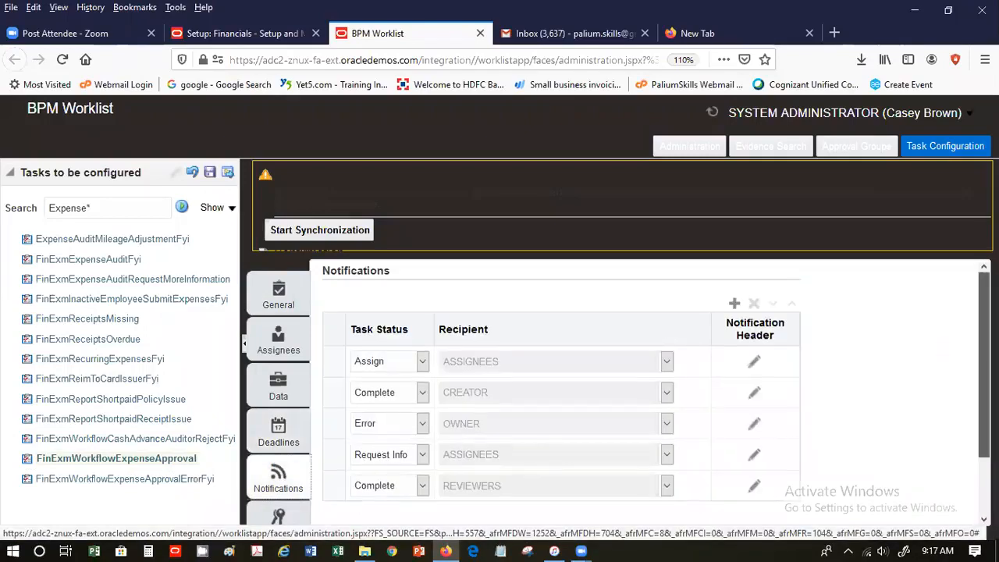
- Check the Assign notification's status choices and close them unchanged
scroll(903, 341, "down", 2)
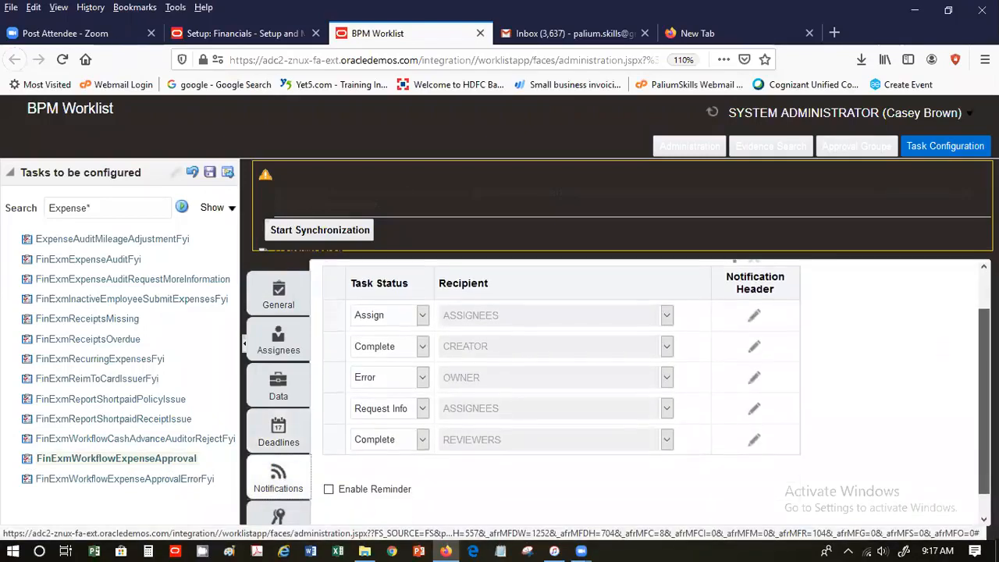
left_click(406, 310)
left_click(949, 332)
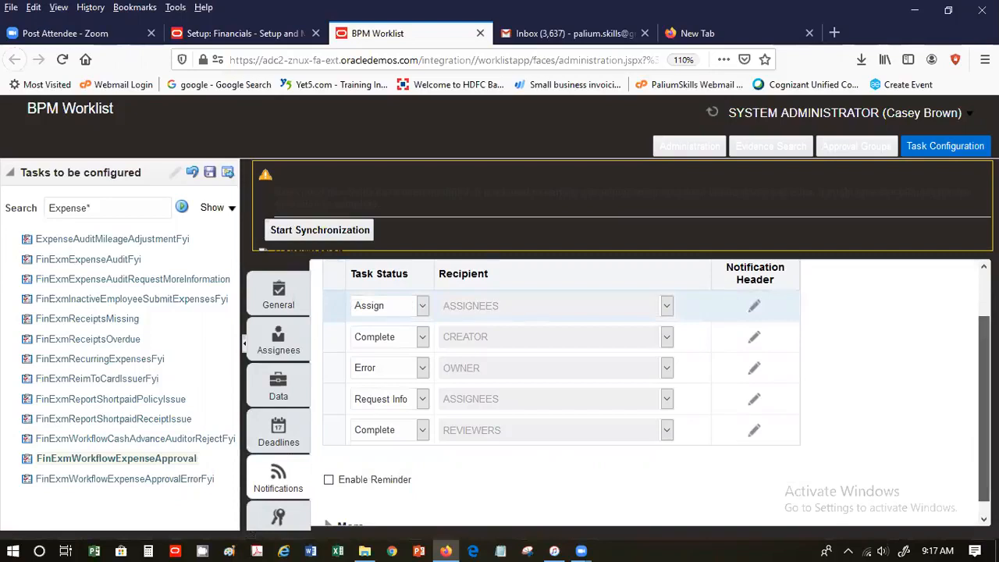
- Expand More notification options down to Notification Headers, then view the Access settings
scroll(983, 406, "down", 1)
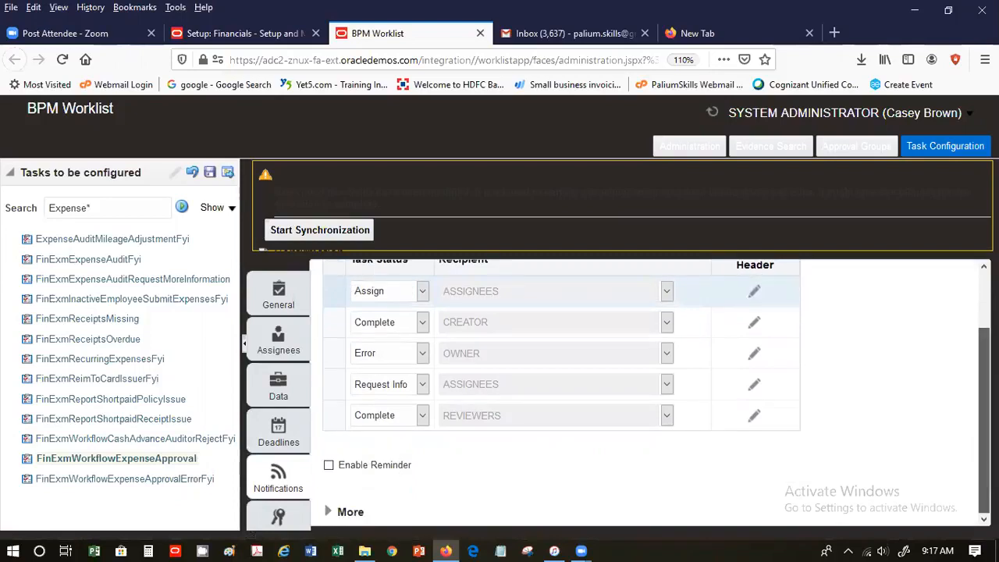
left_click(334, 511)
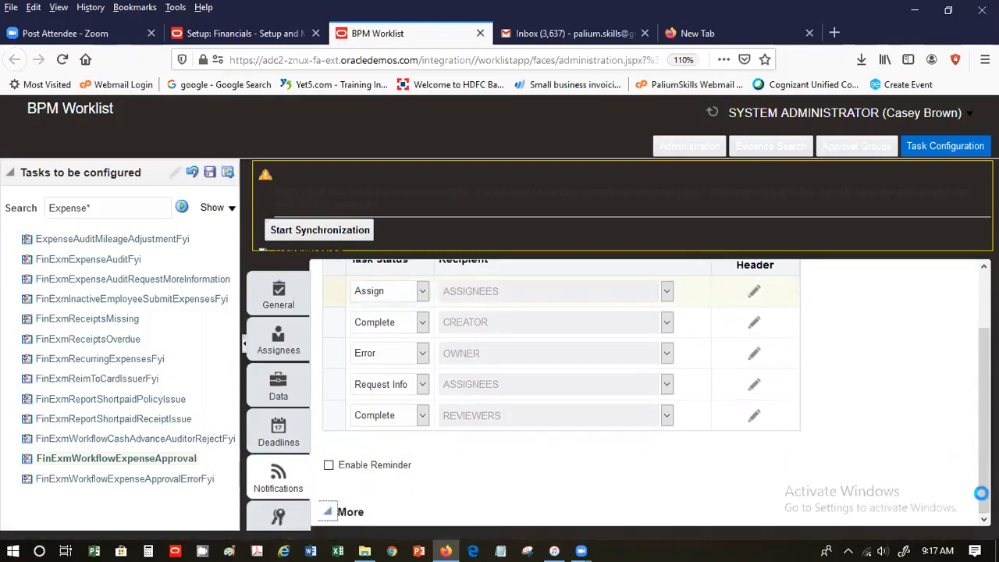
scroll(648, 390, "down", 3)
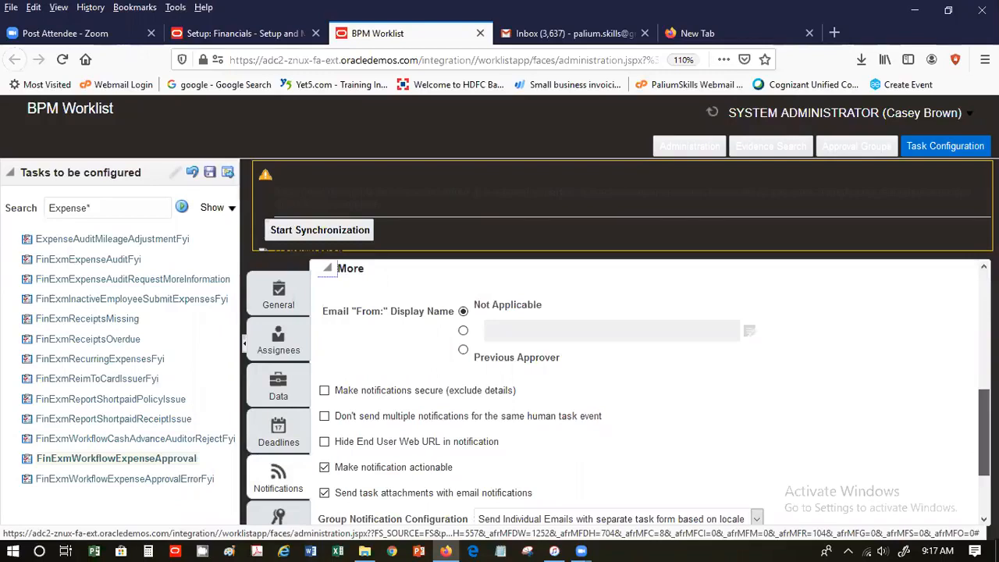
scroll(983, 433, "down", 2)
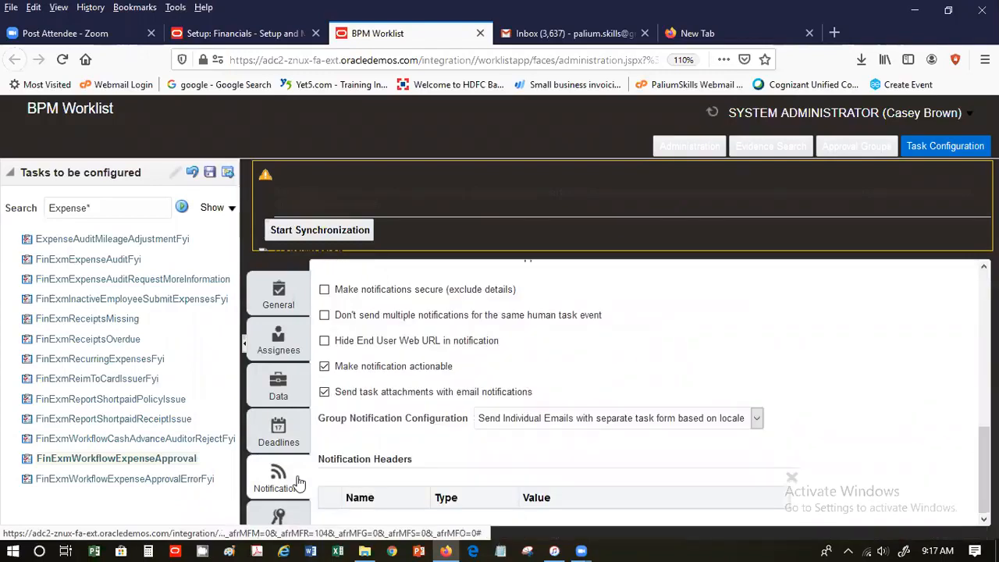
left_click(279, 517)
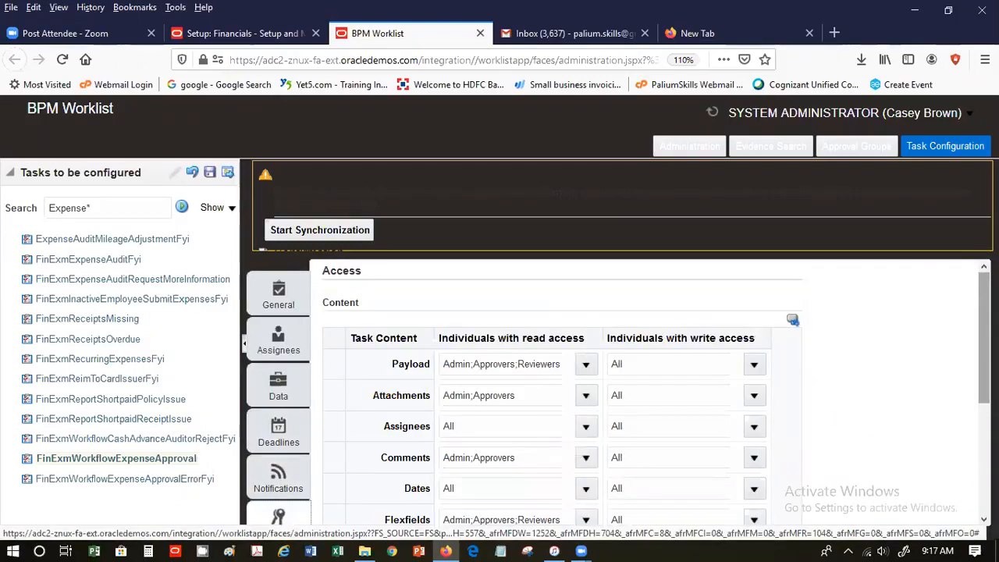
- Scan the Access and General settings, then reload Task Configuration with no task open
scroll(561, 390, "down", 5)
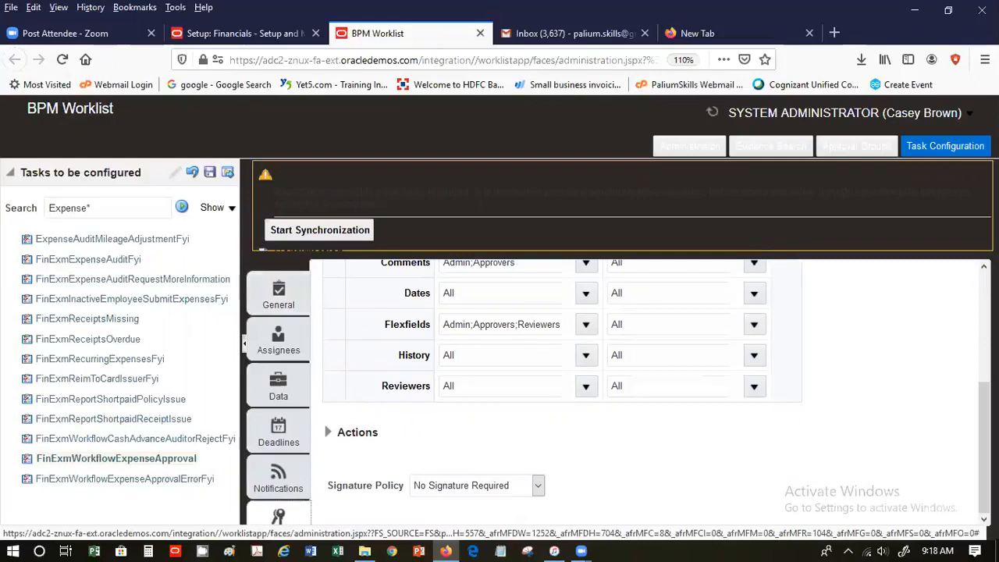
left_click(273, 292)
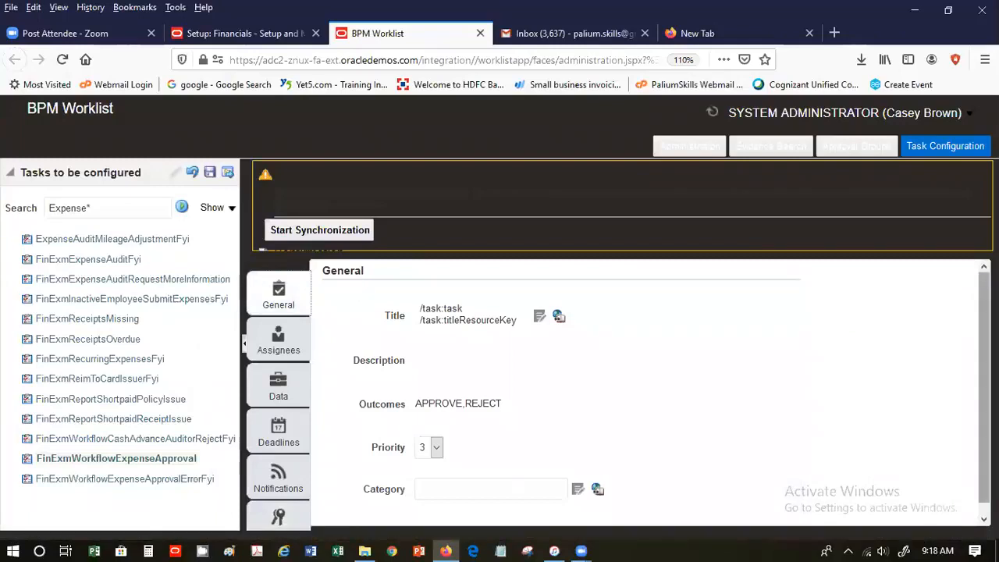
scroll(655, 393, "down", 1)
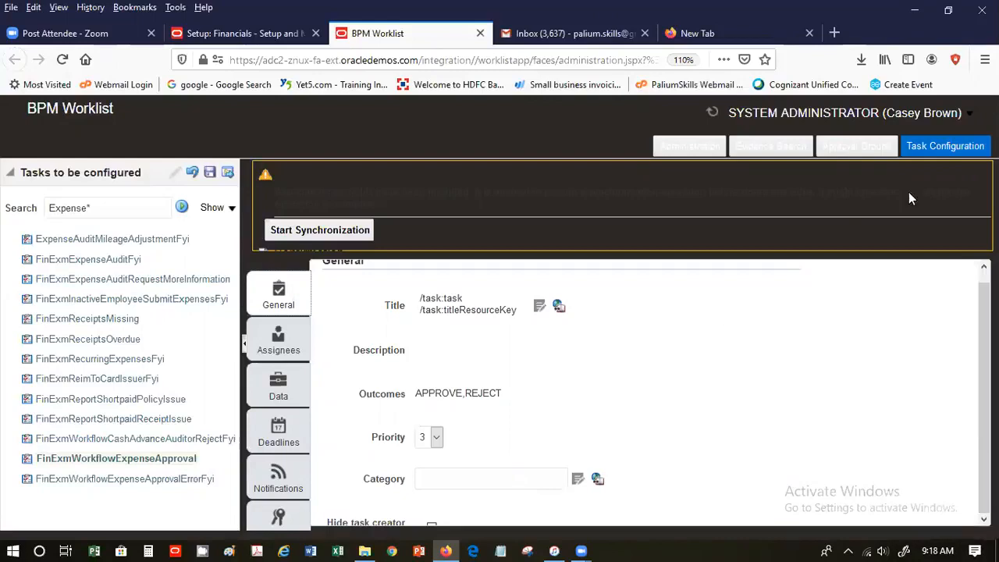
left_click(966, 148)
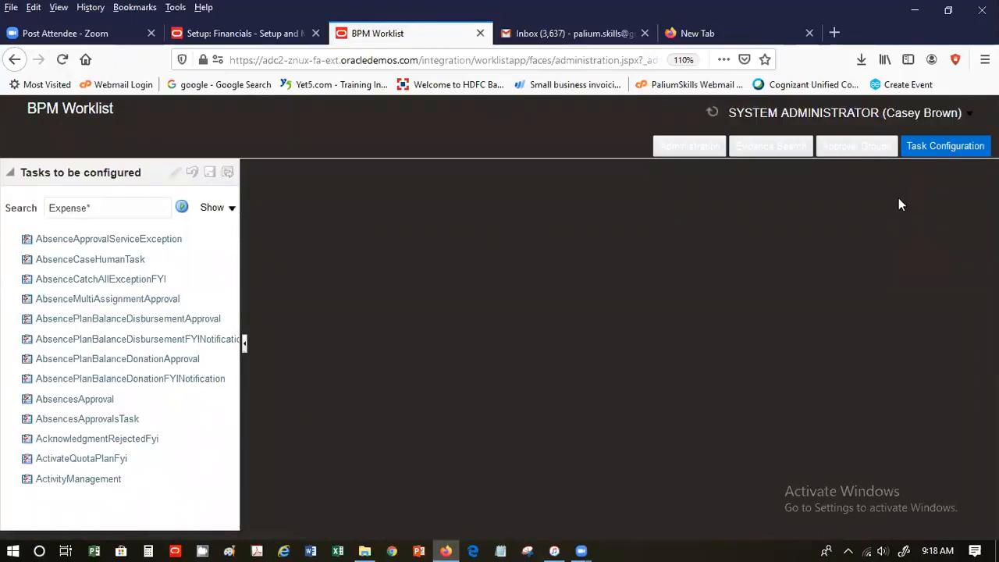
left_click(480, 35)
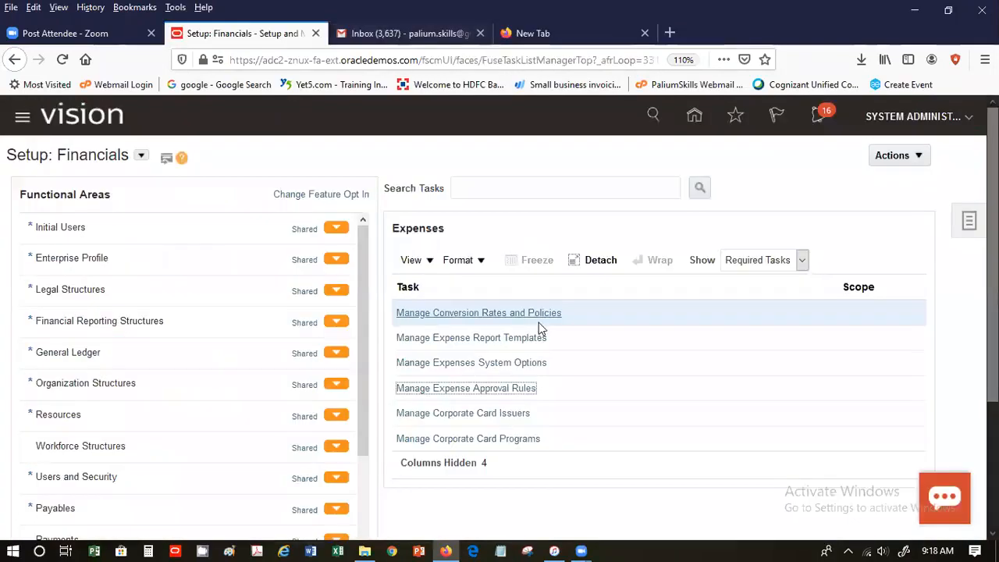
left_click(507, 415)
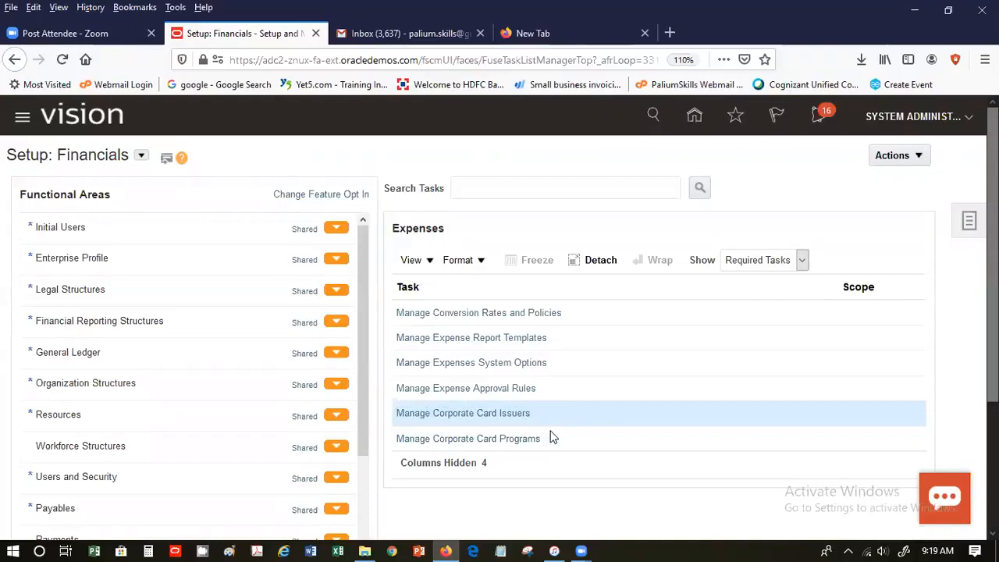
left_click(513, 440)
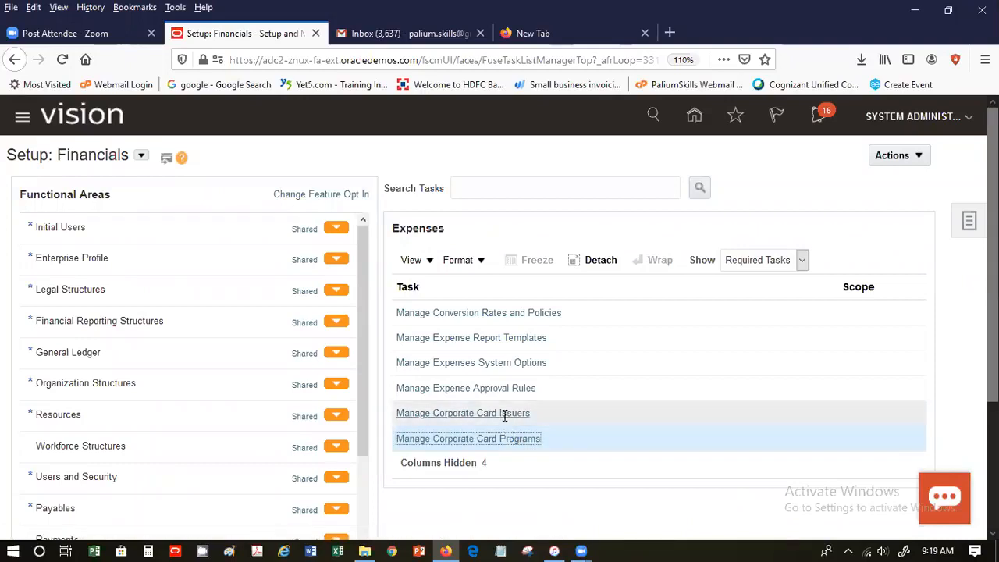
left_click(502, 414)
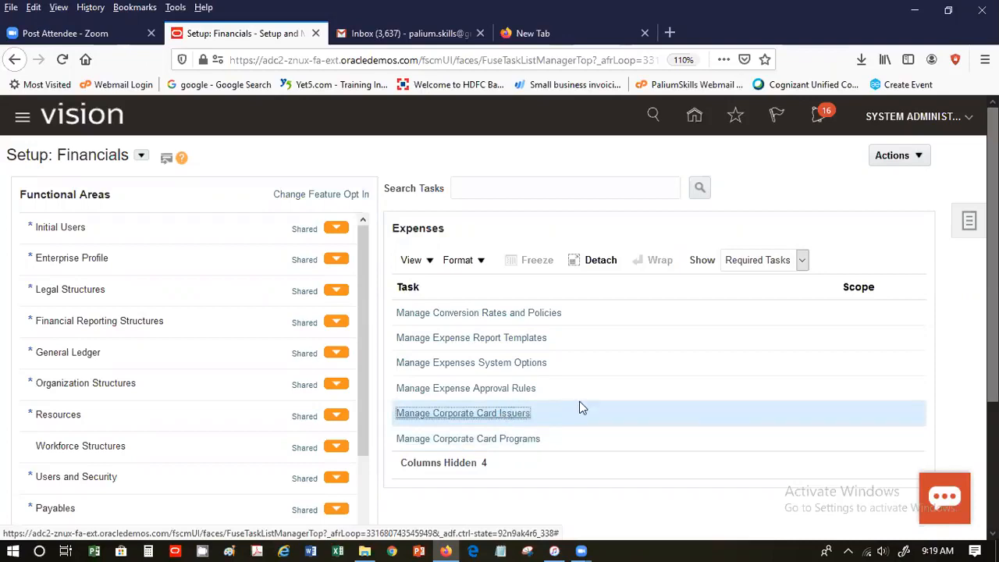
scroll(819, 296, "down", 3)
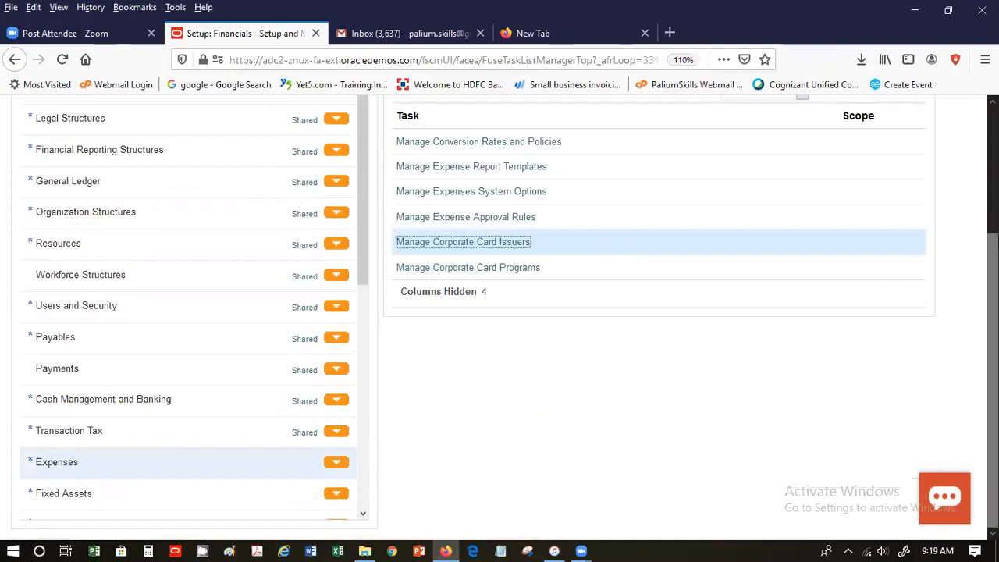
left_click(490, 241)
scroll(408, 198, "up", 3)
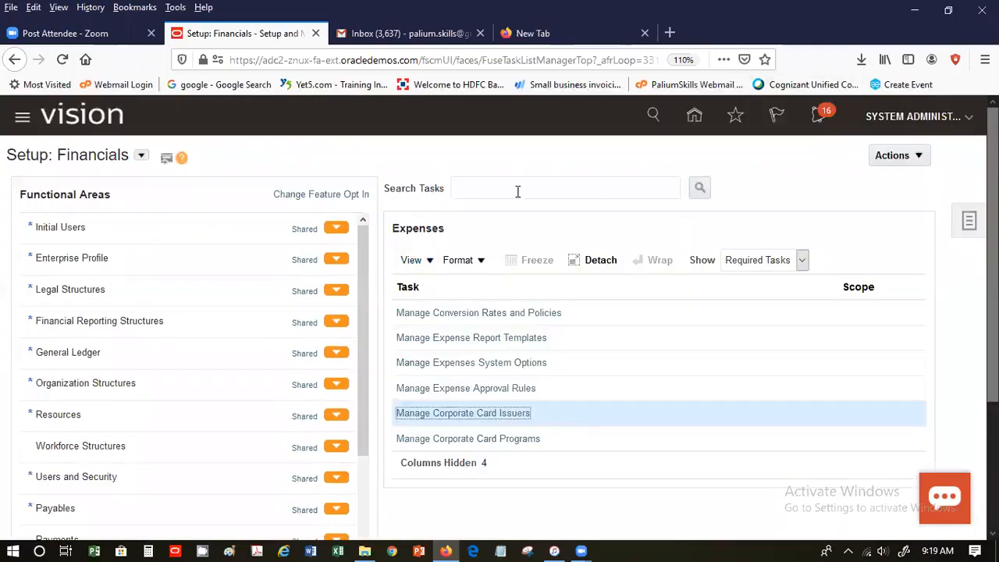
left_click(702, 193)
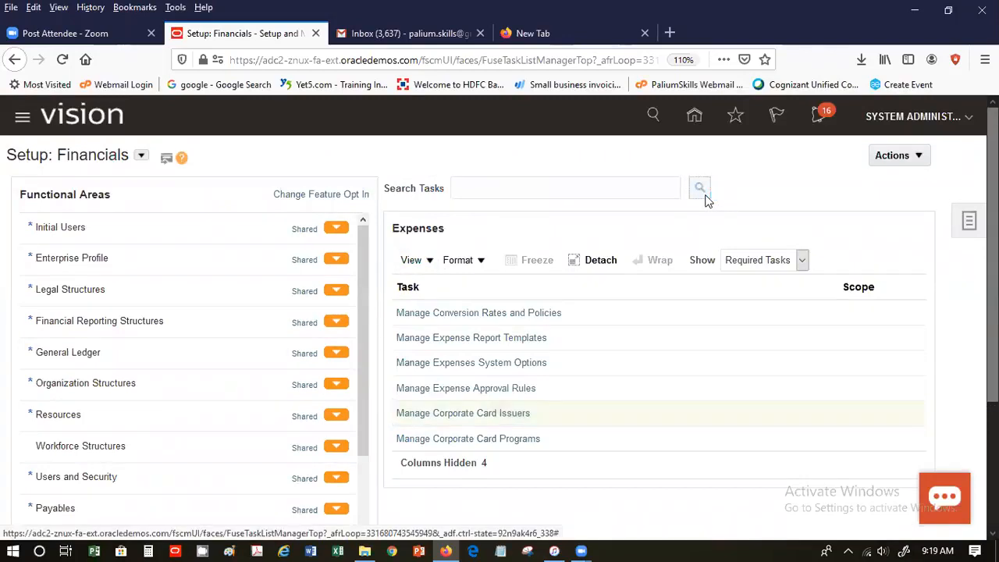
left_click(593, 235)
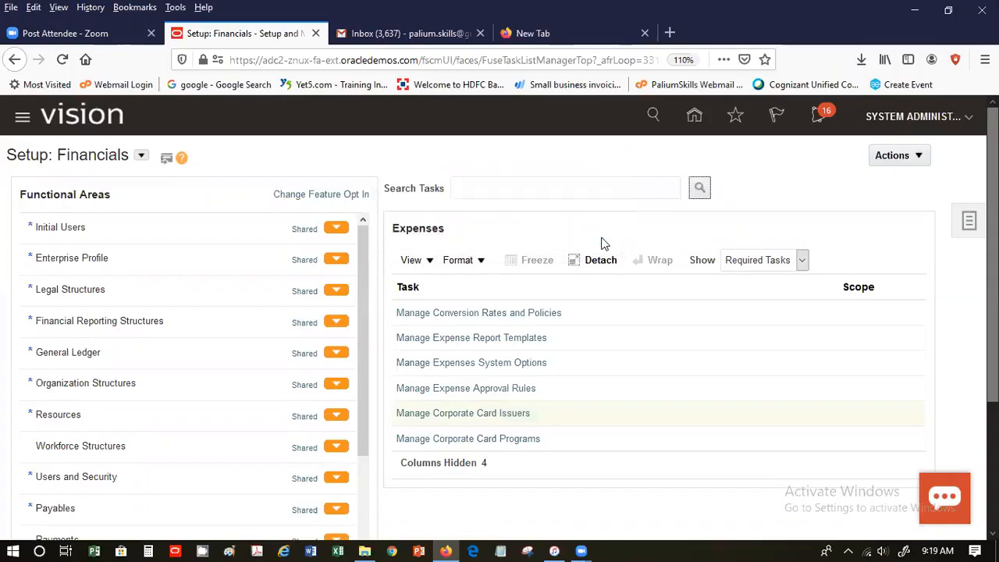
left_click(209, 357)
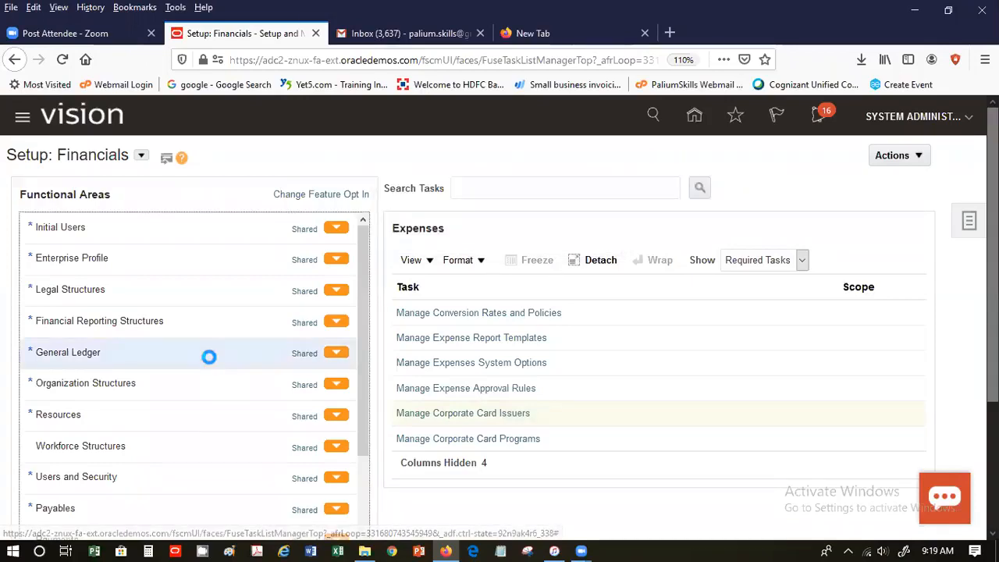
left_click(368, 513)
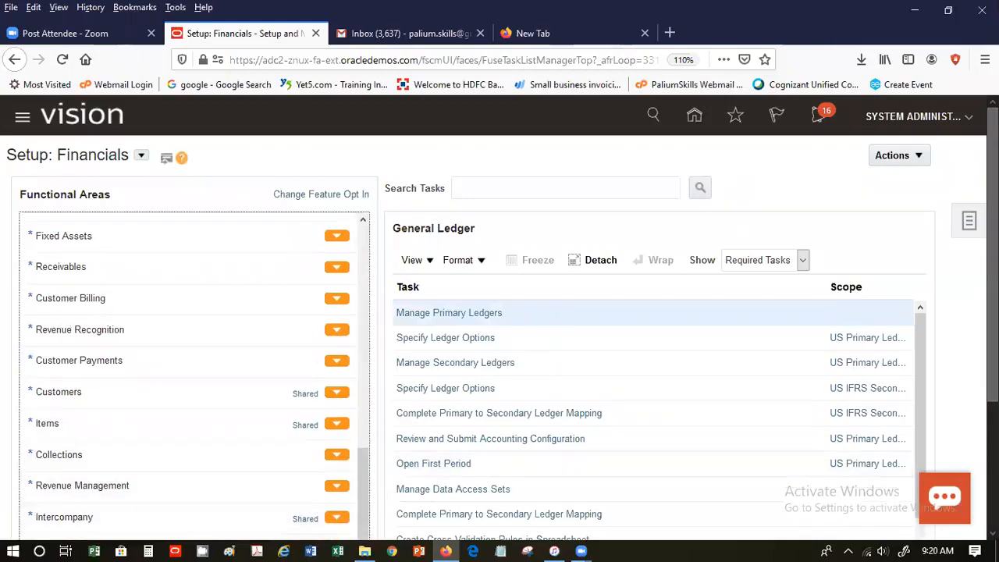
scroll(467, 440, "down", 3)
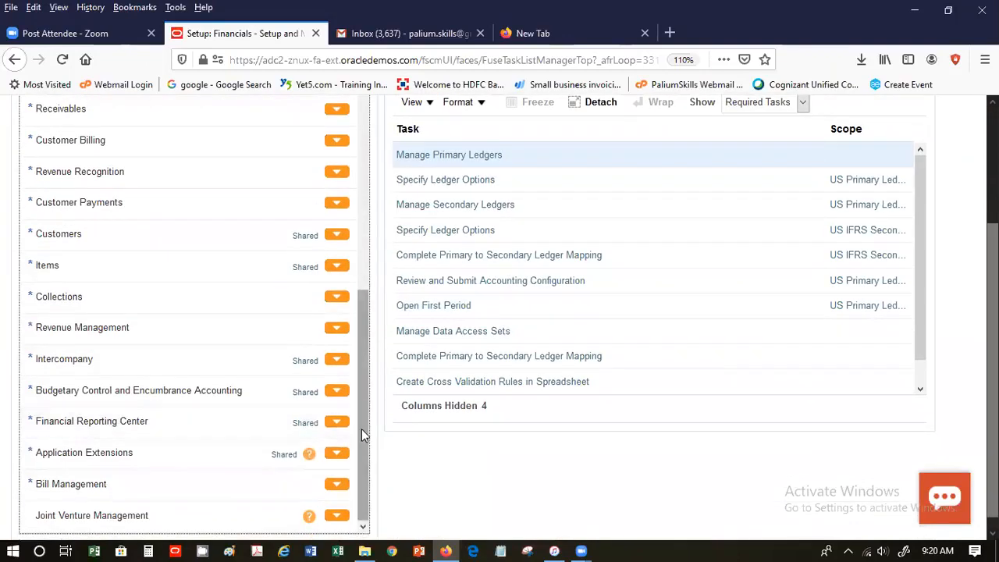
left_click_drag(363, 430, 381, 239)
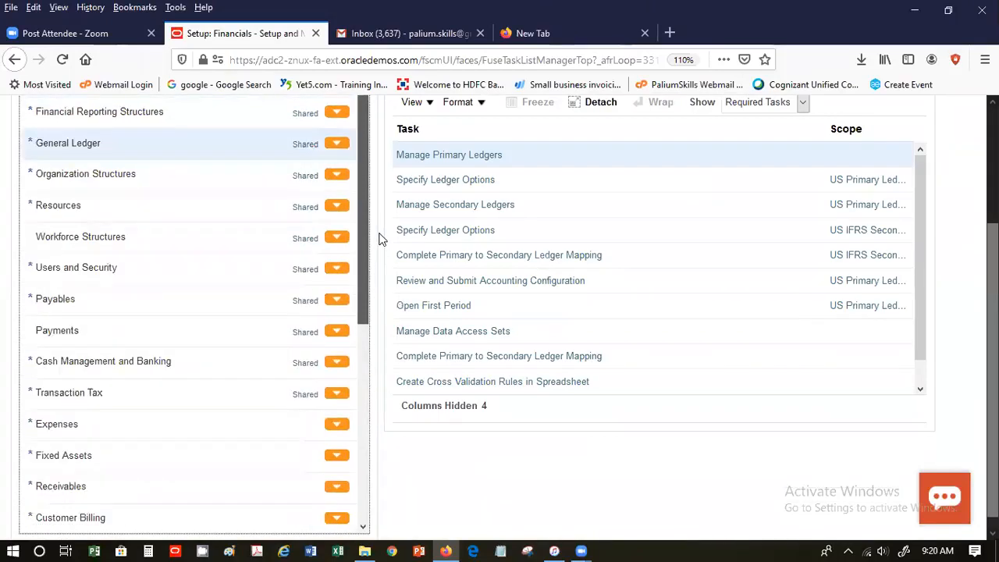
left_click(215, 426)
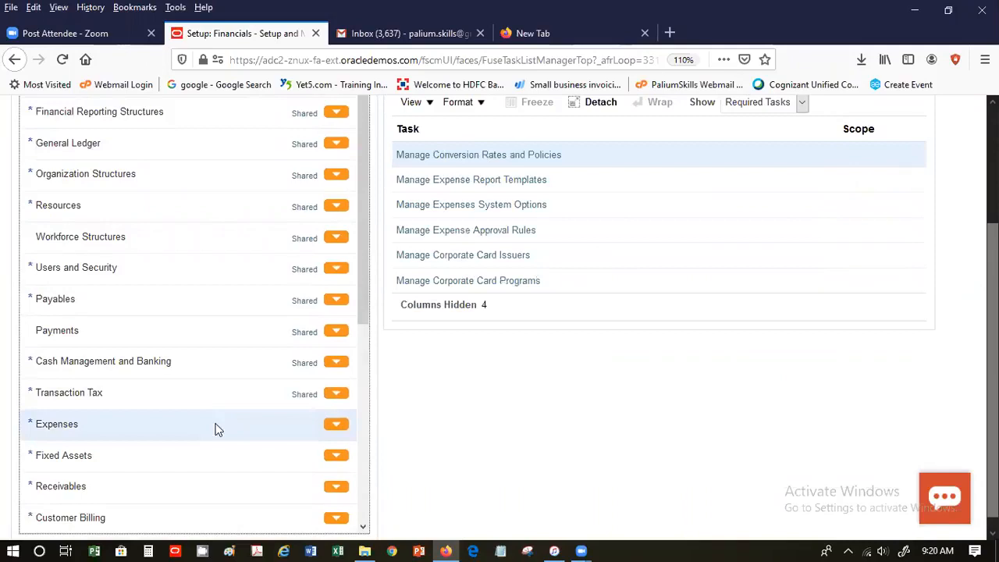
left_click(511, 255)
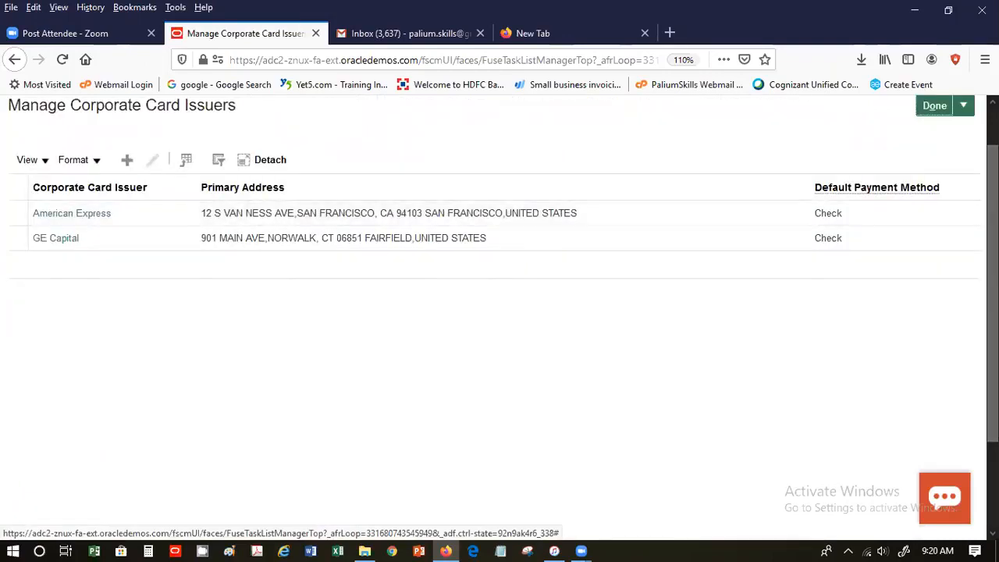
scroll(122, 327, "up", 1)
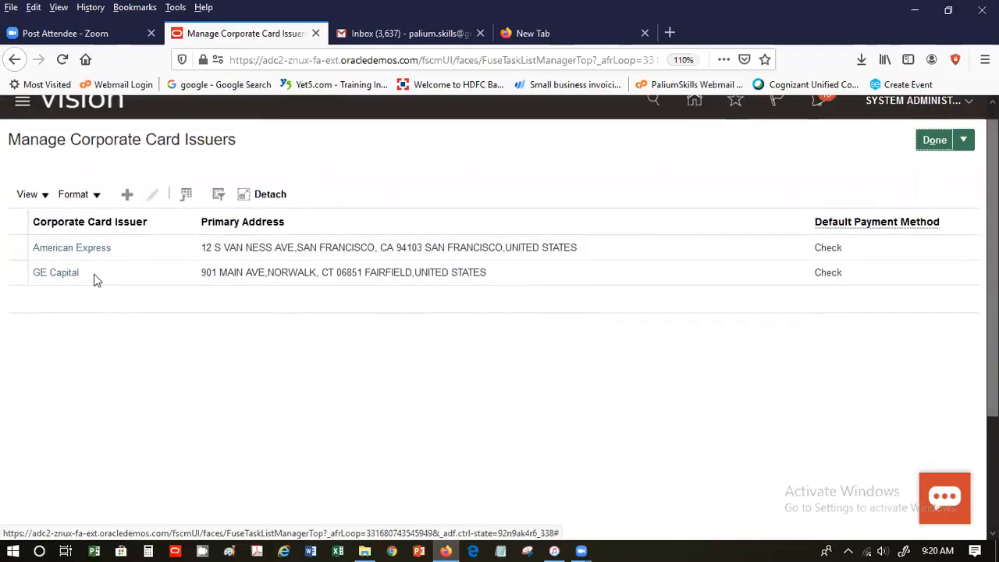
left_click(88, 248)
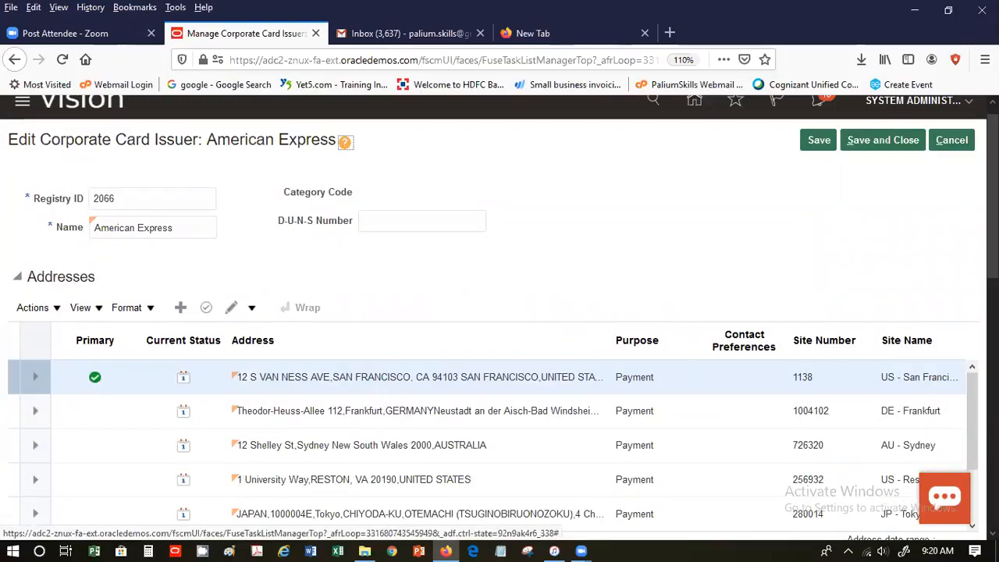
scroll(500, 312, "down", 3)
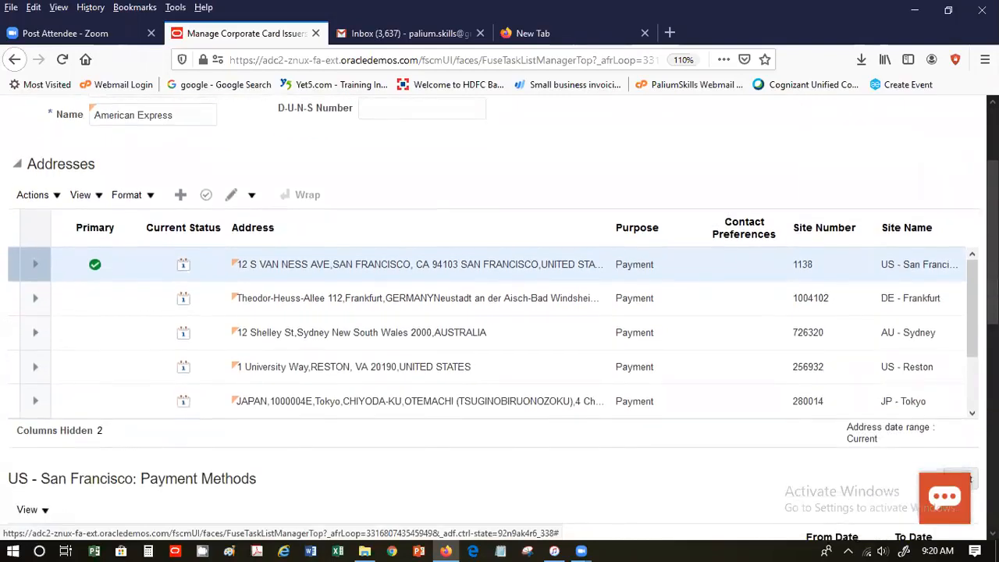
scroll(499, 312, "up", 2)
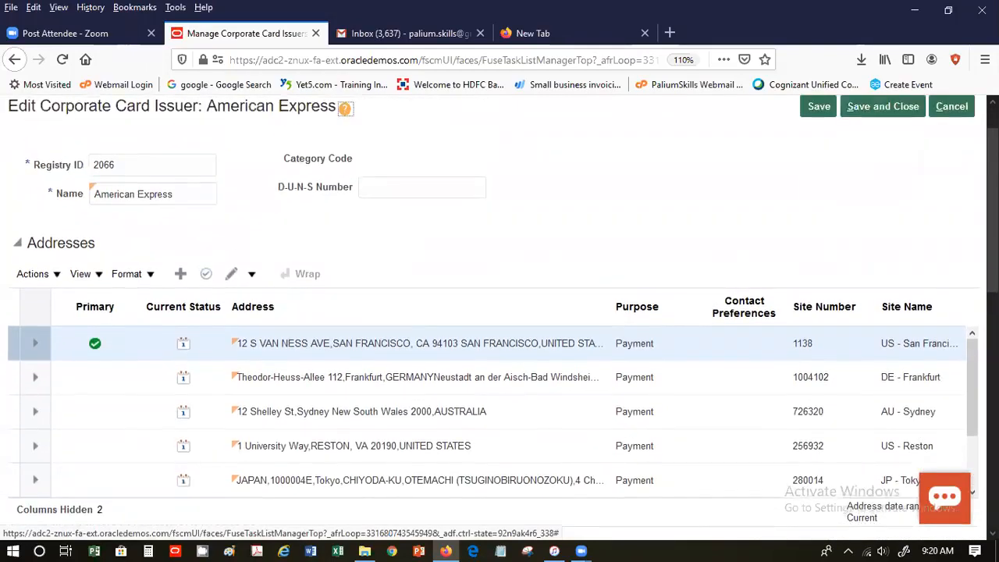
scroll(500, 312, "down", 1)
scroll(499, 312, "down", 9)
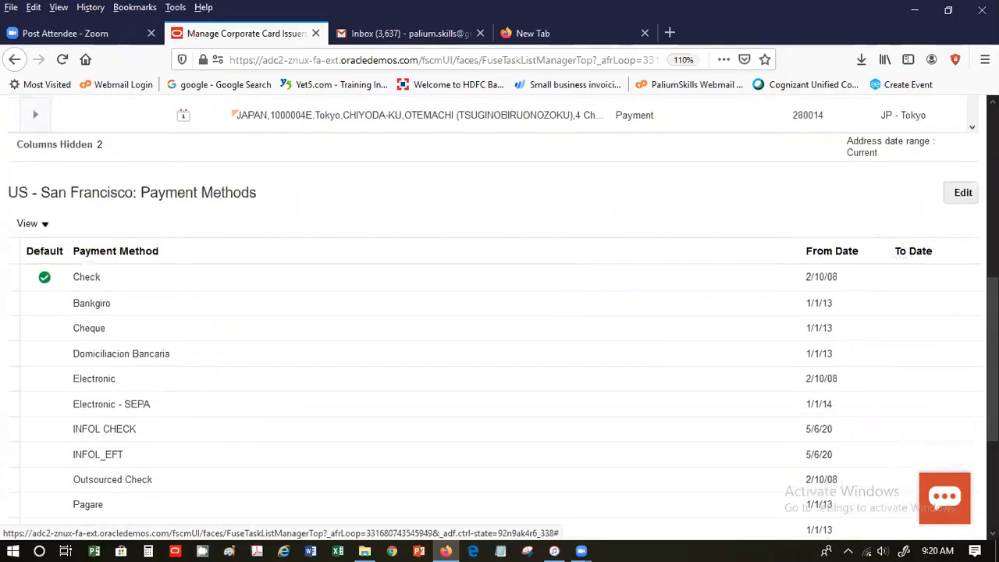
scroll(499, 312, "down", 4)
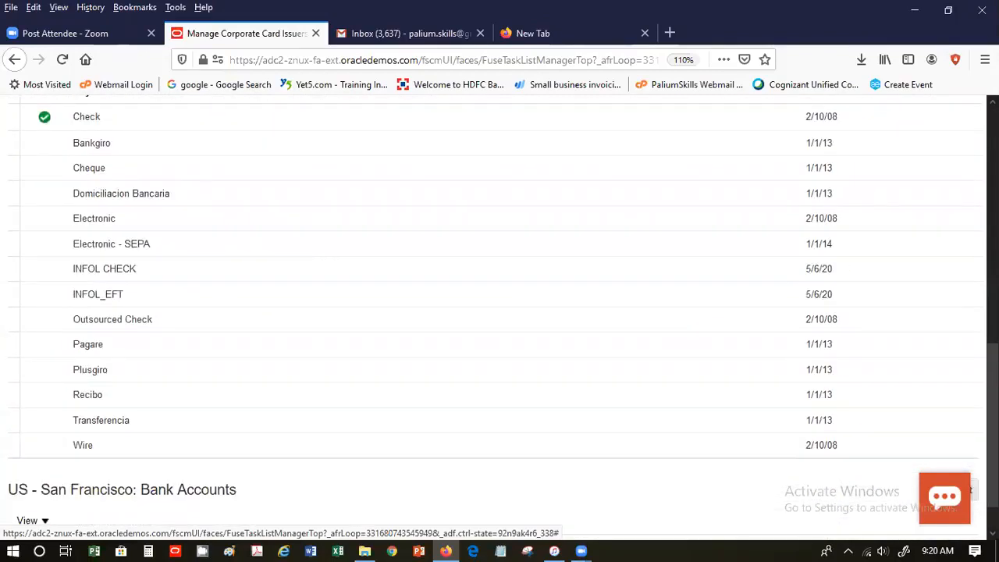
scroll(499, 312, "down", 1)
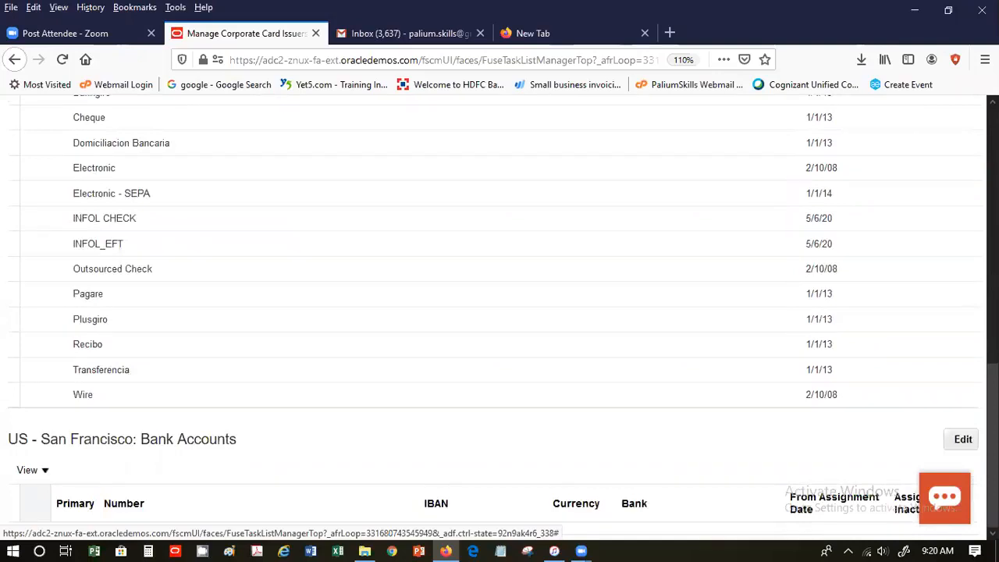
scroll(499, 312, "up", 15)
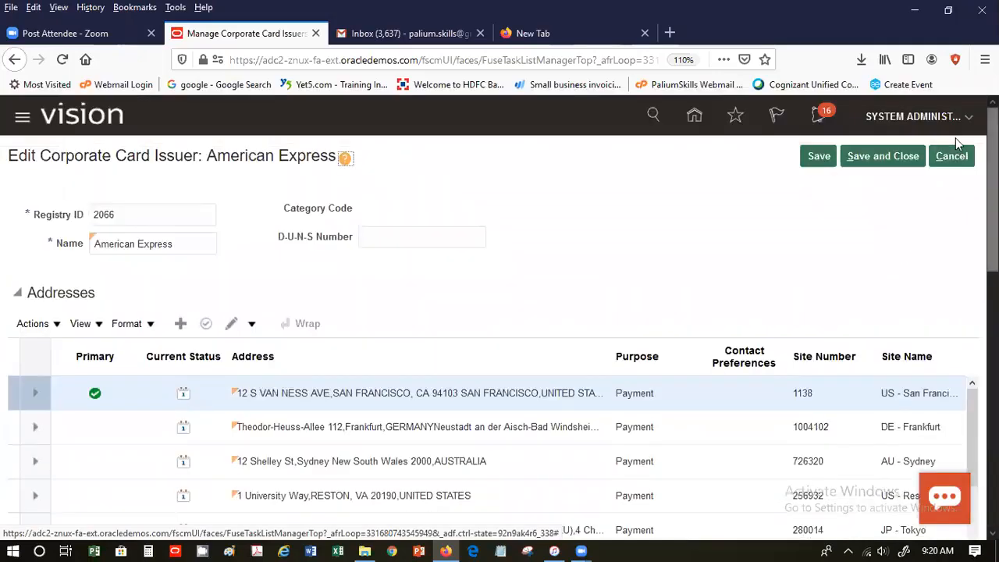
left_click(957, 156)
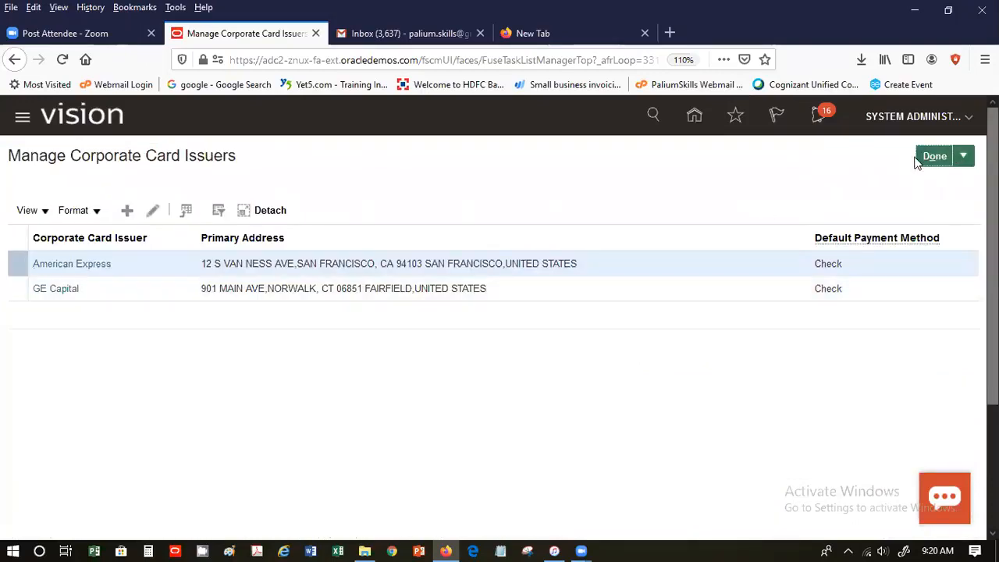
left_click(921, 157)
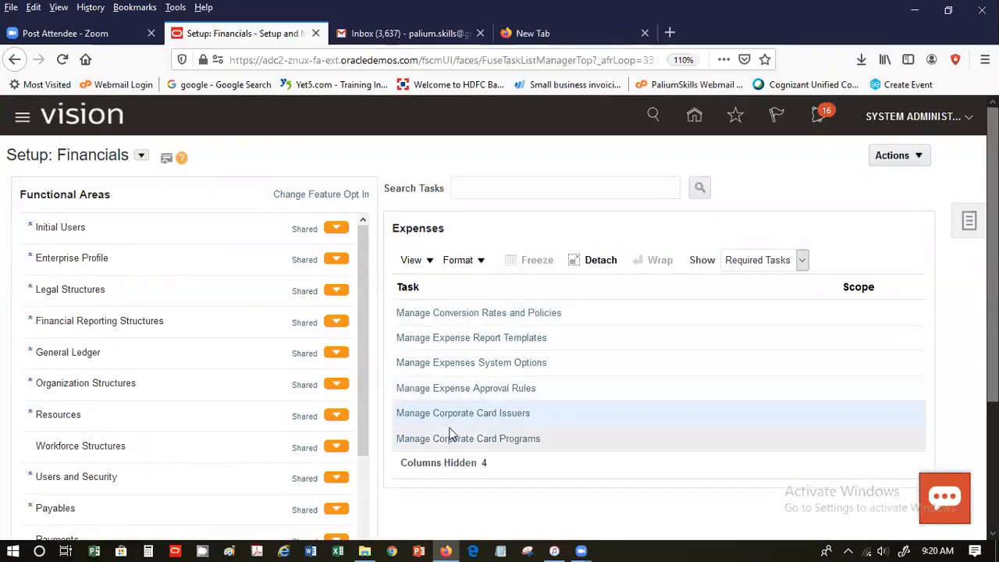
left_click(453, 439)
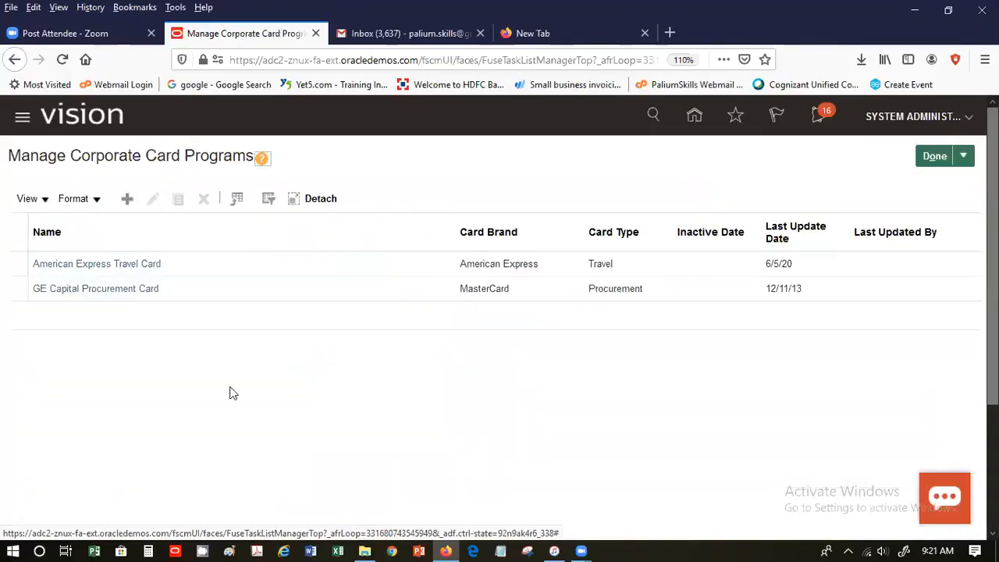
left_click(123, 270)
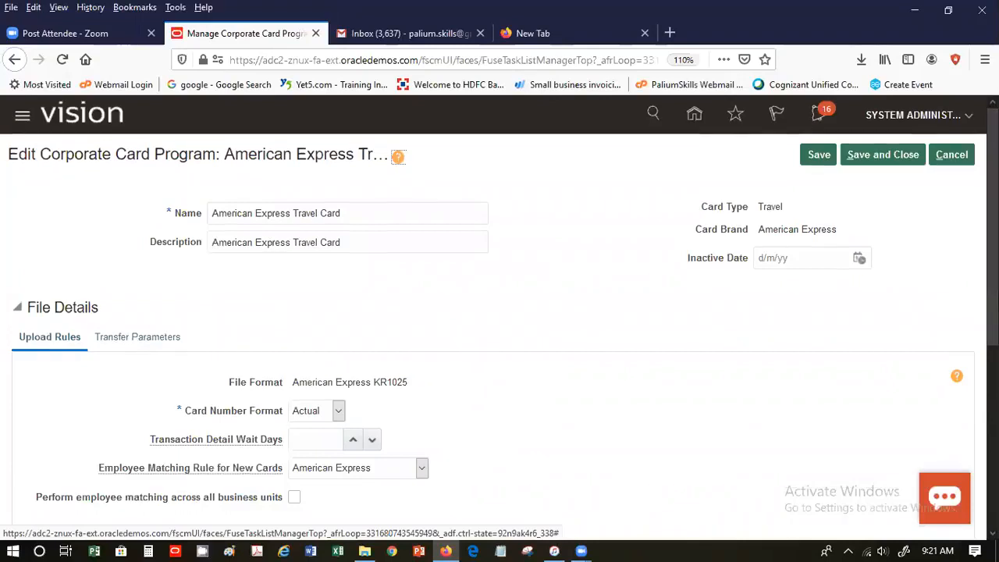
scroll(500, 312, "down", 3)
scroll(499, 312, "down", 1)
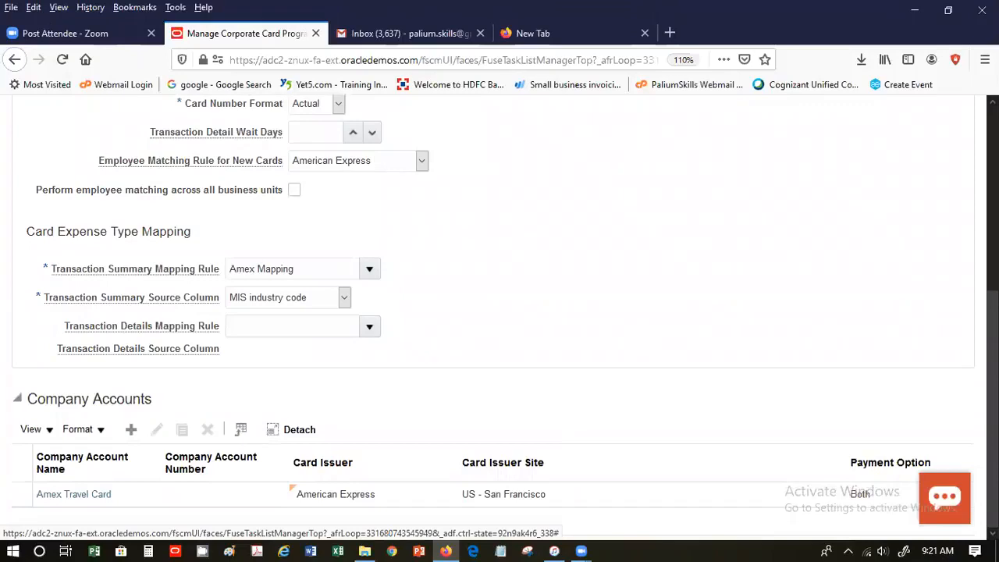
scroll(499, 312, "up", 5)
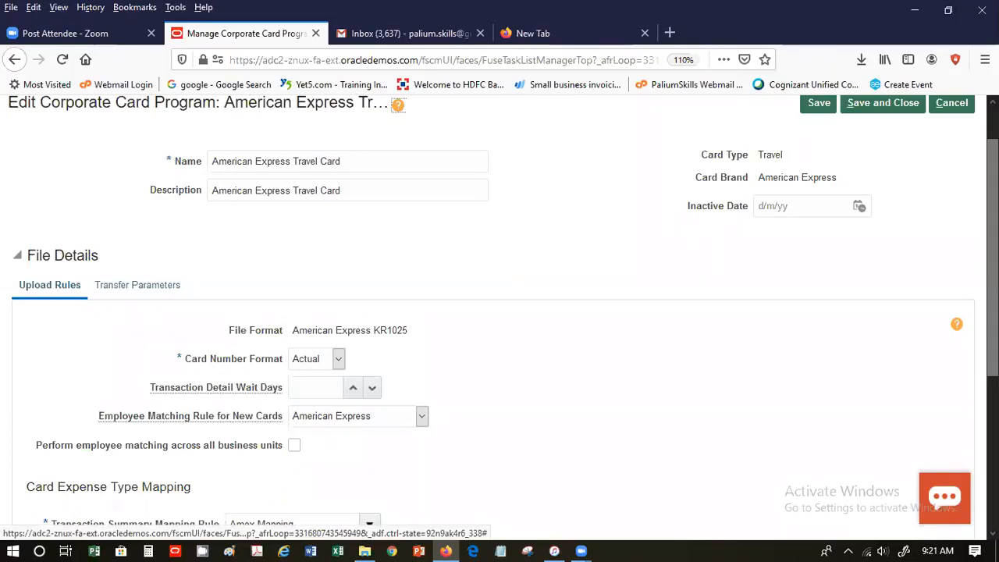
scroll(500, 312, "down", 3)
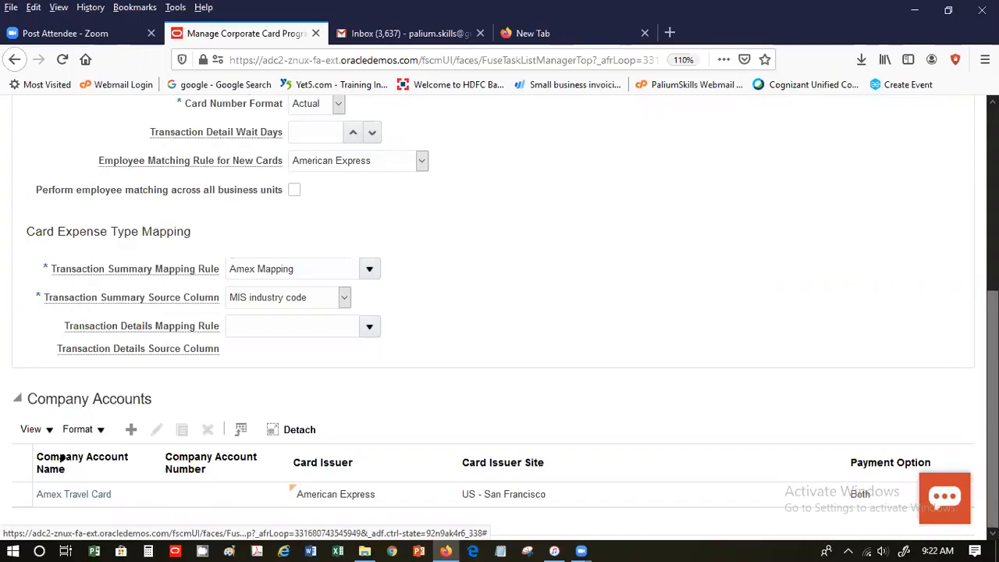
- Review the Amex Travel Card company account, then cancel it and the card program unsaved
left_click(100, 496)
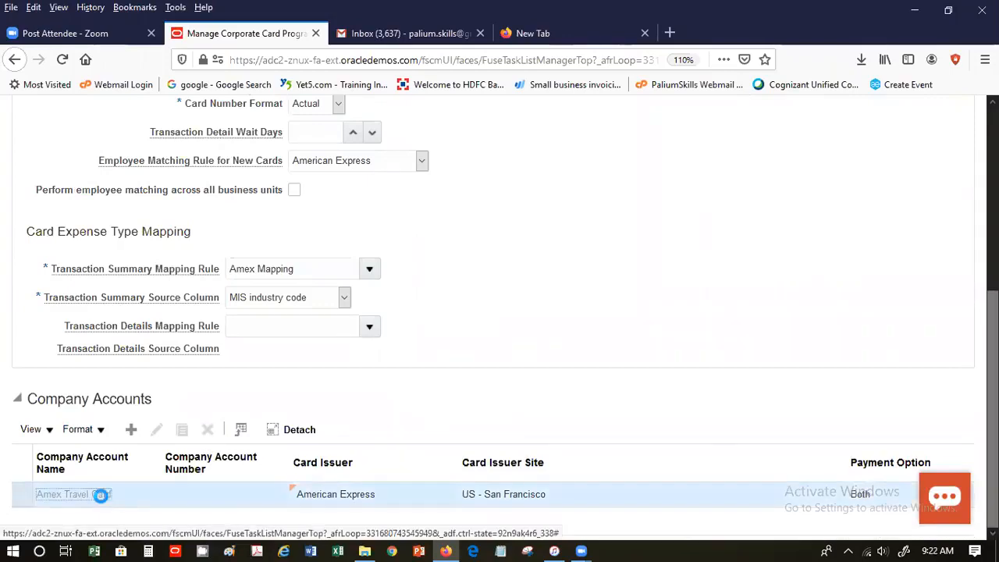
left_click(102, 497)
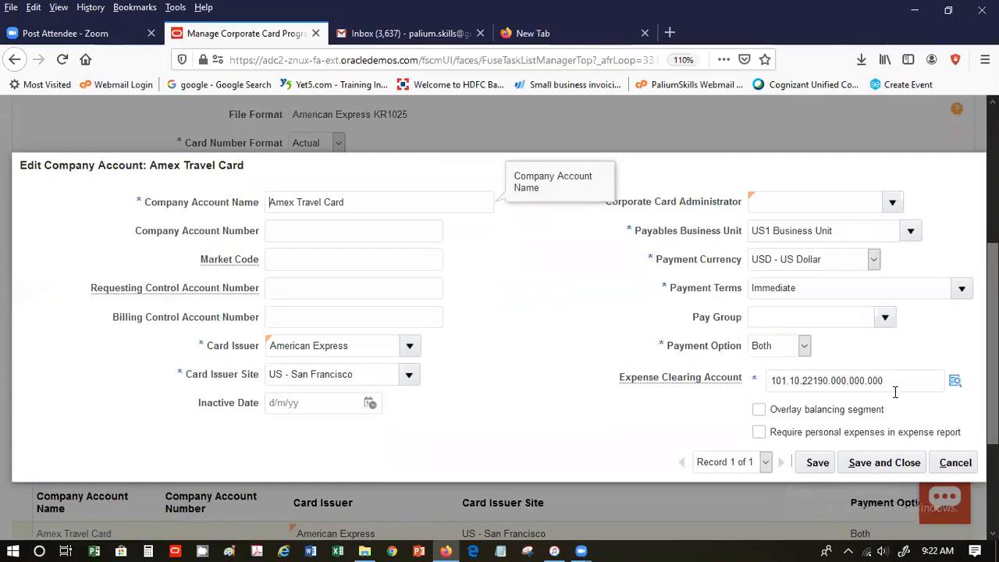
left_click(955, 463)
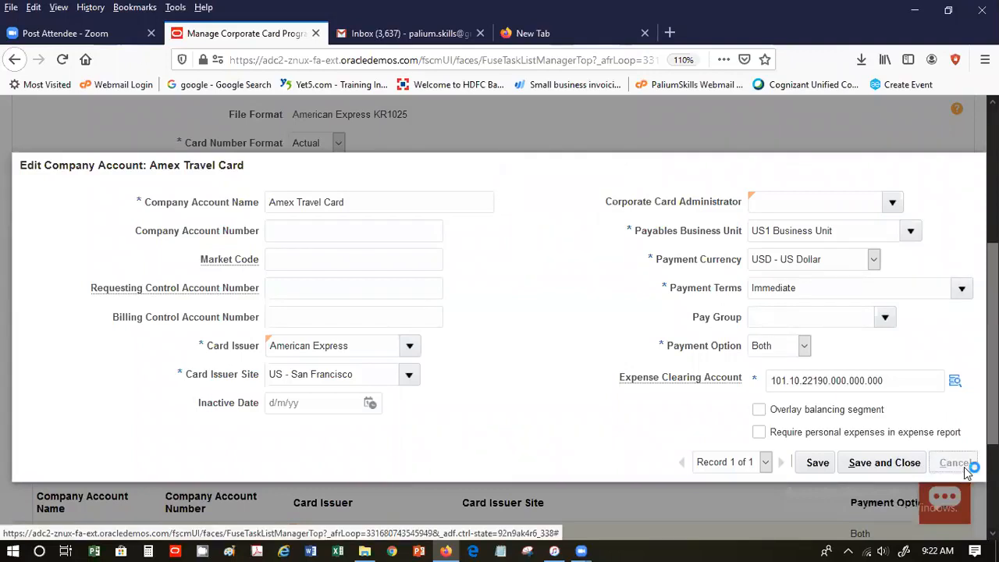
scroll(966, 473, "up", 4)
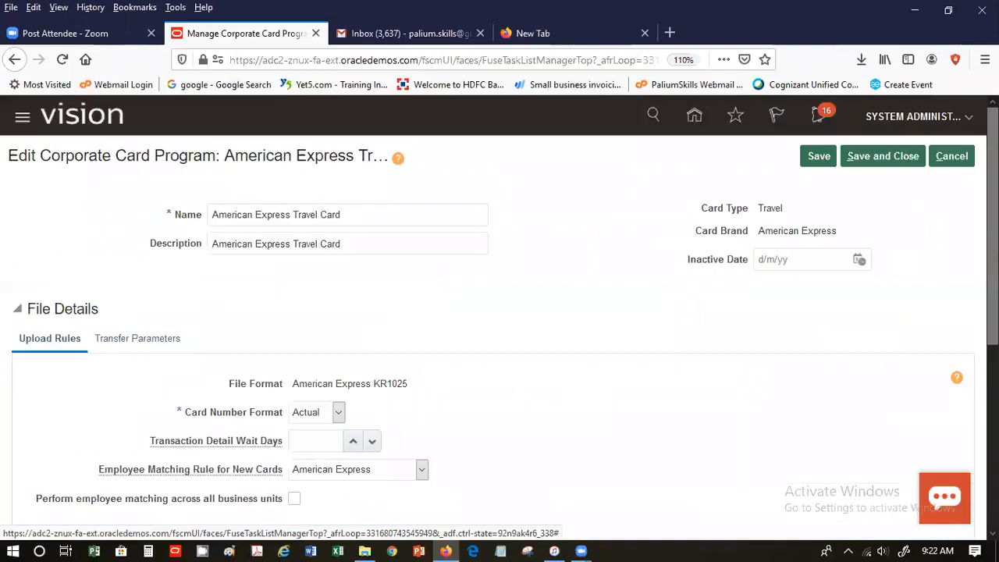
left_click(961, 157)
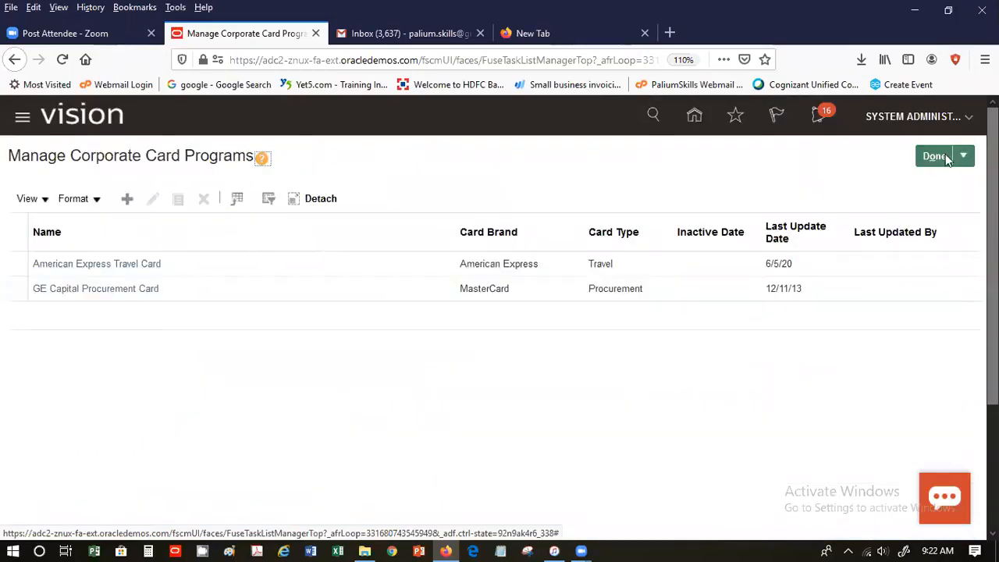
- Finish with corporate card programs and switch the Expenses task list to All Tasks
left_click(942, 159)
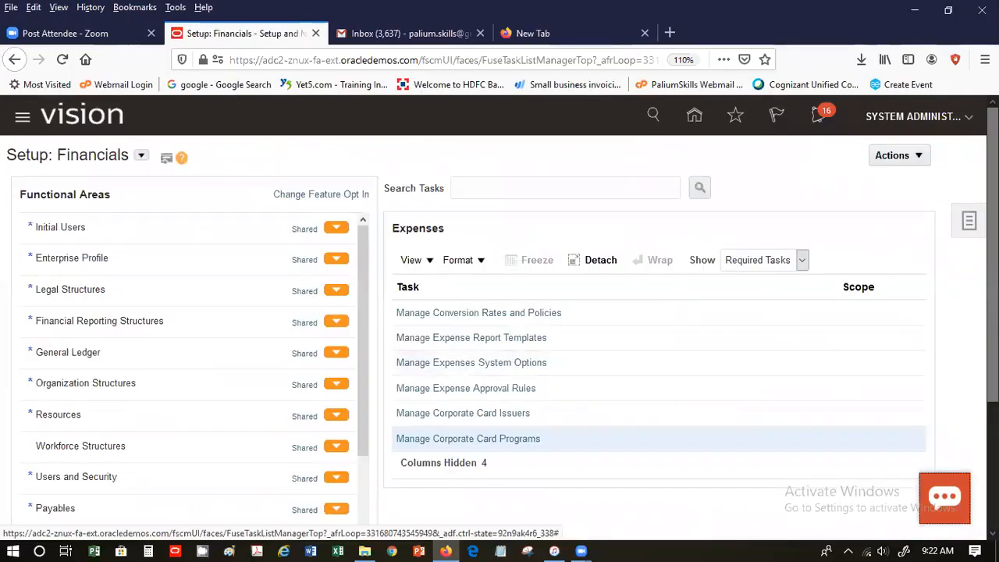
scroll(500, 312, "down", 1)
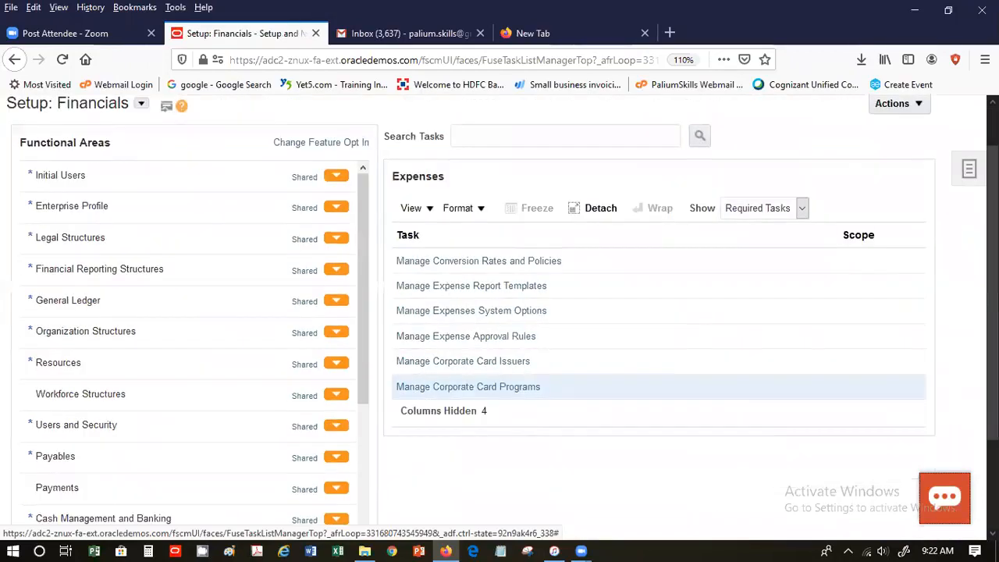
scroll(499, 312, "down", 2)
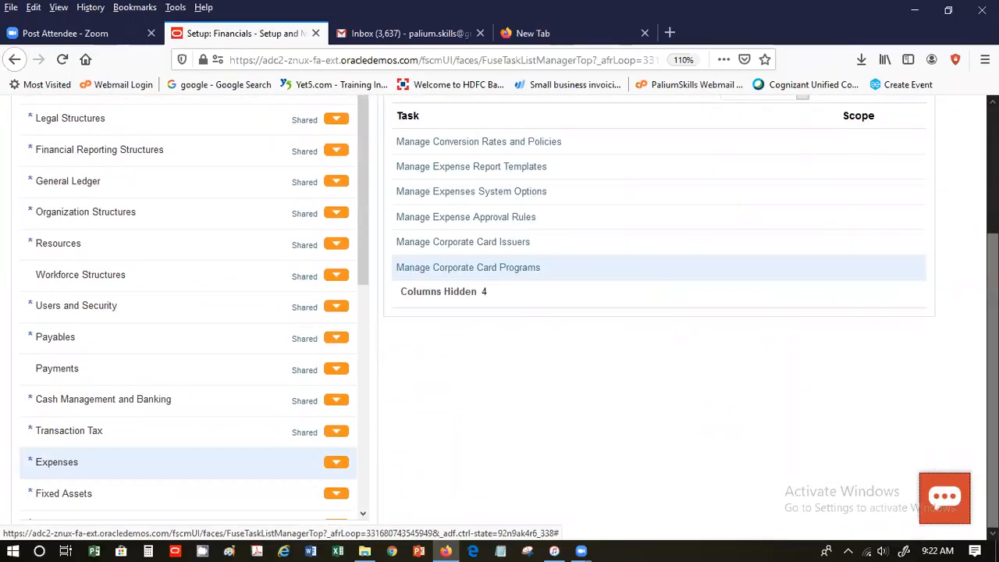
scroll(559, 479, "up", 3)
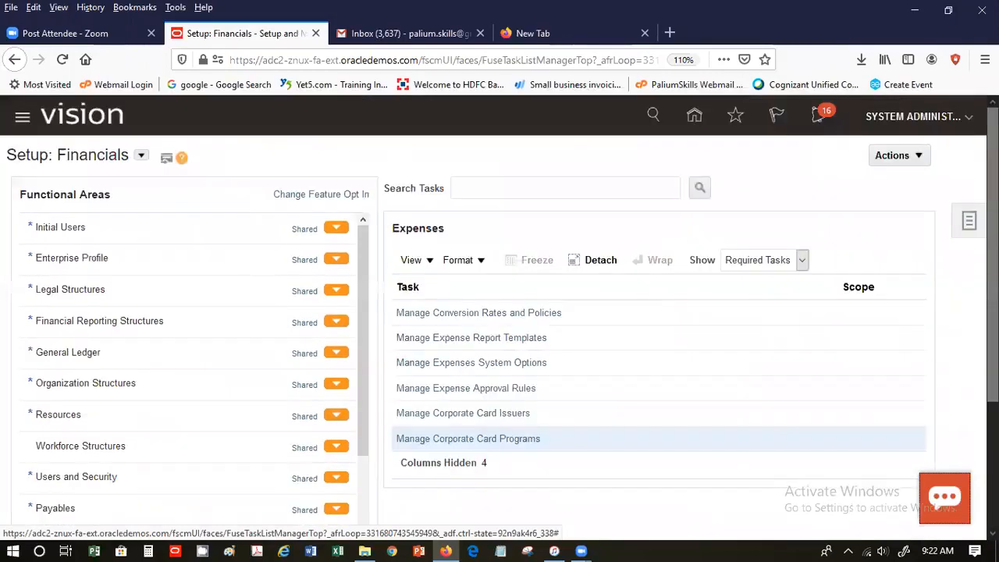
left_click(775, 262)
left_click(768, 280)
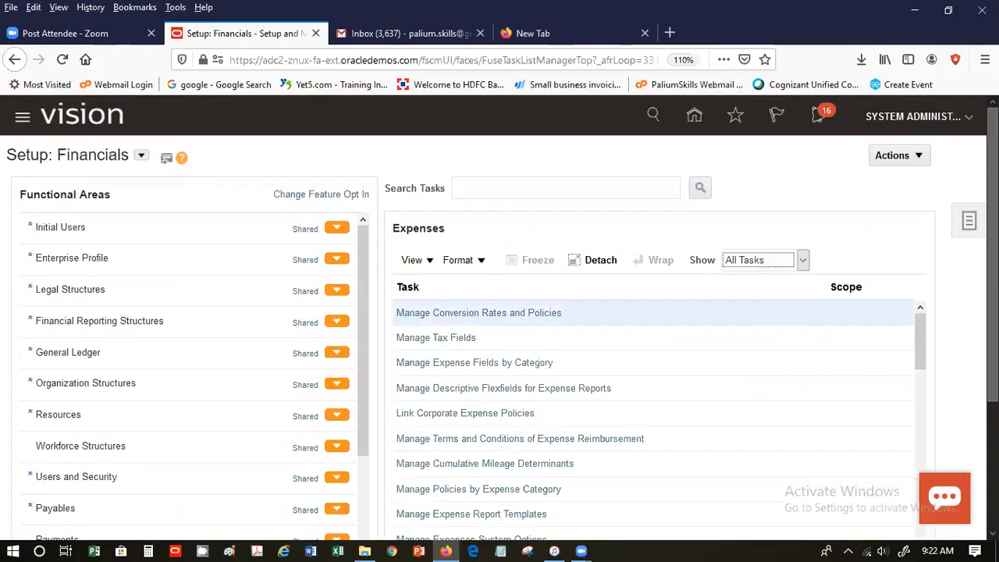
scroll(499, 320, "down", 2)
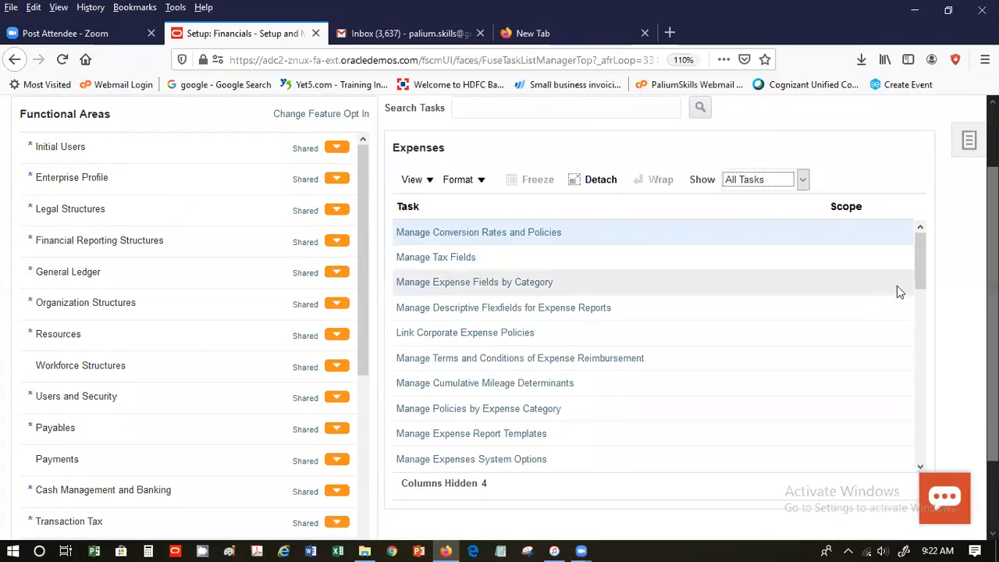
left_click(920, 266)
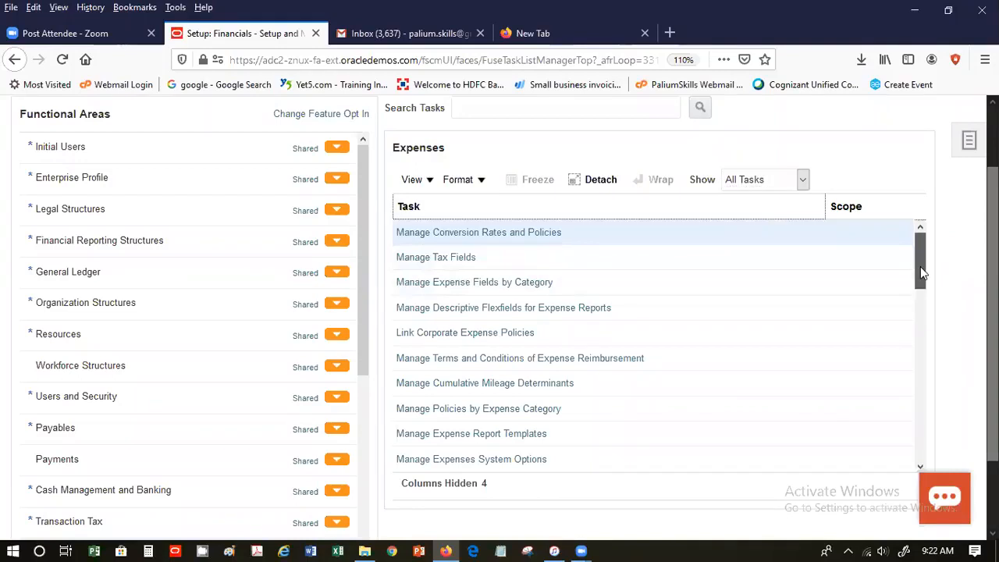
left_click_drag(919, 267, 925, 364)
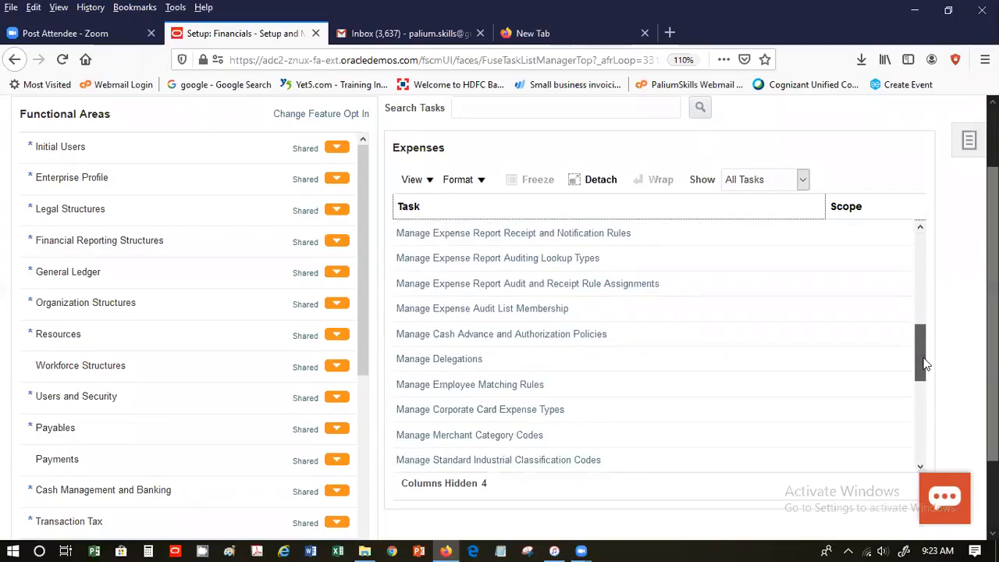
- Search setup tasks for 'Polic' and select Manage Cash Advance and Authorization Policies
left_click(506, 114)
type("Polici")
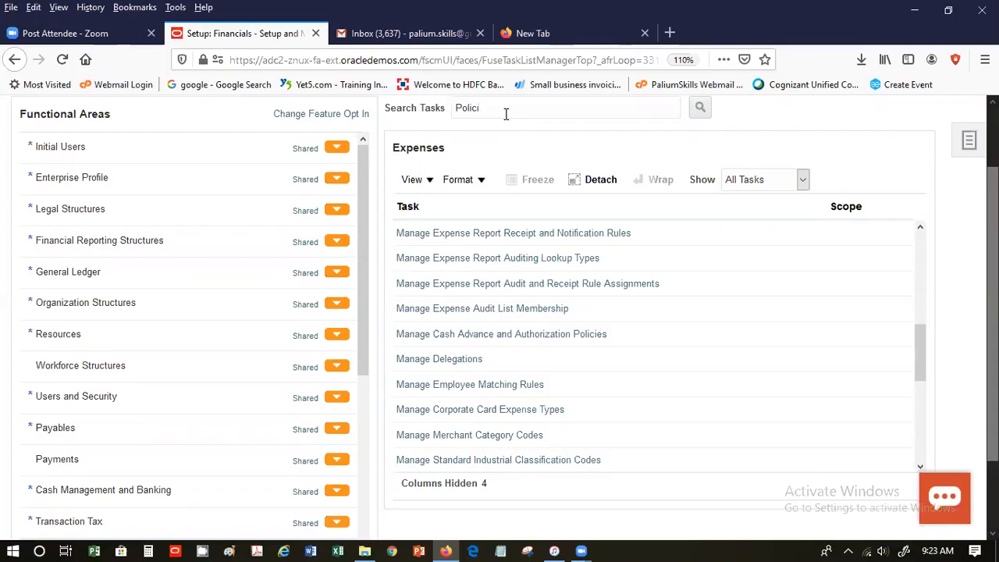
key("BackSpace")
type("c")
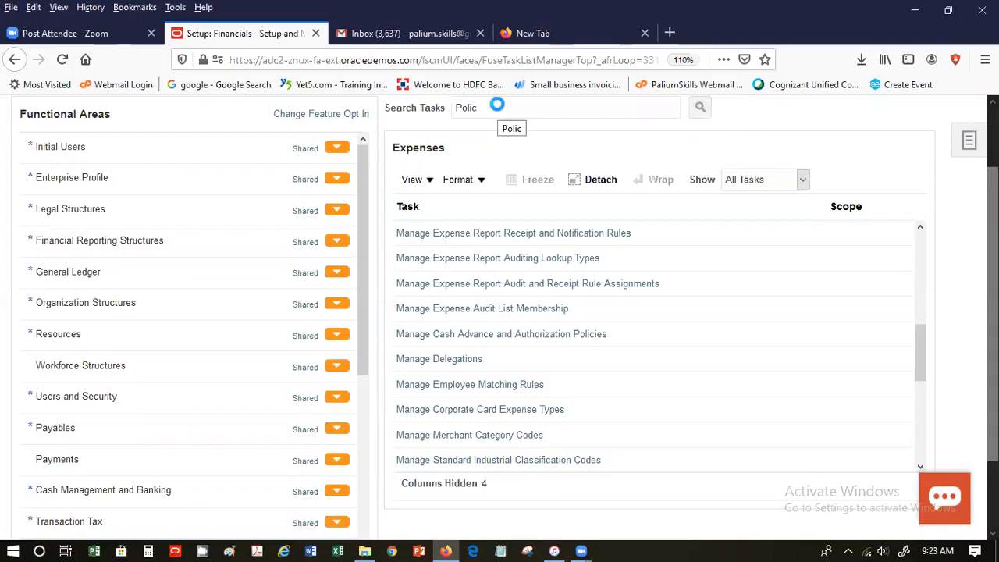
key("Return")
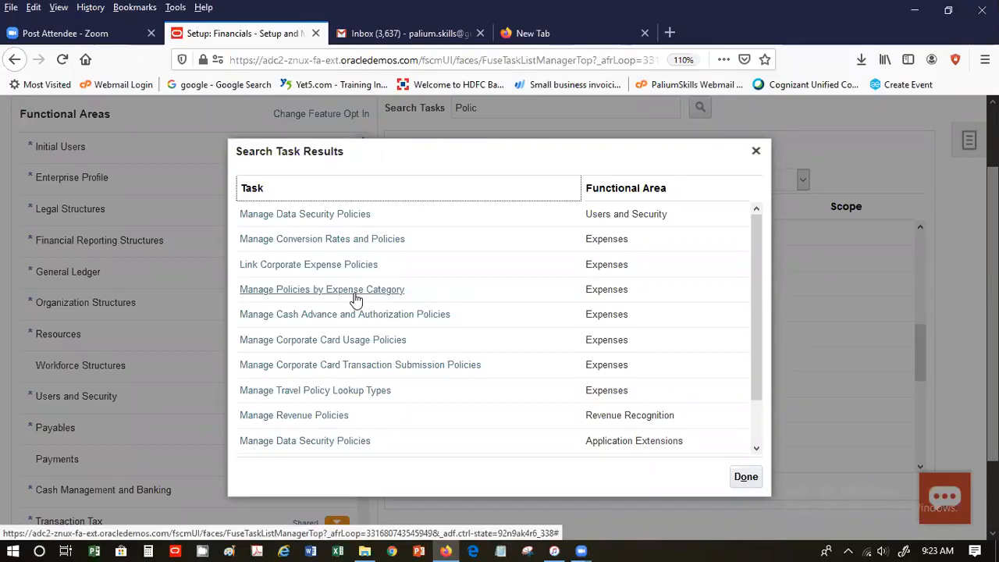
left_click_drag(753, 374, 752, 496)
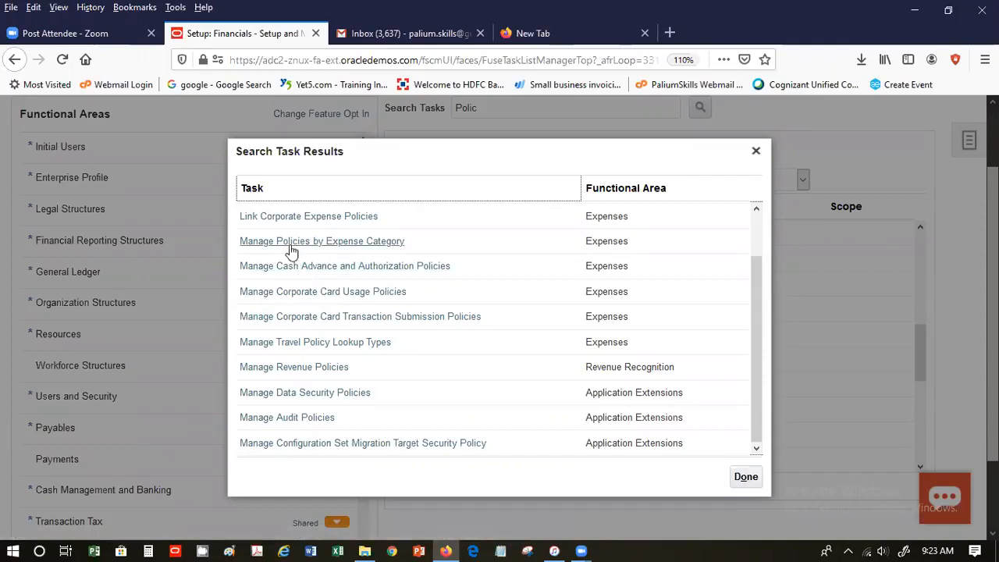
left_click(335, 266)
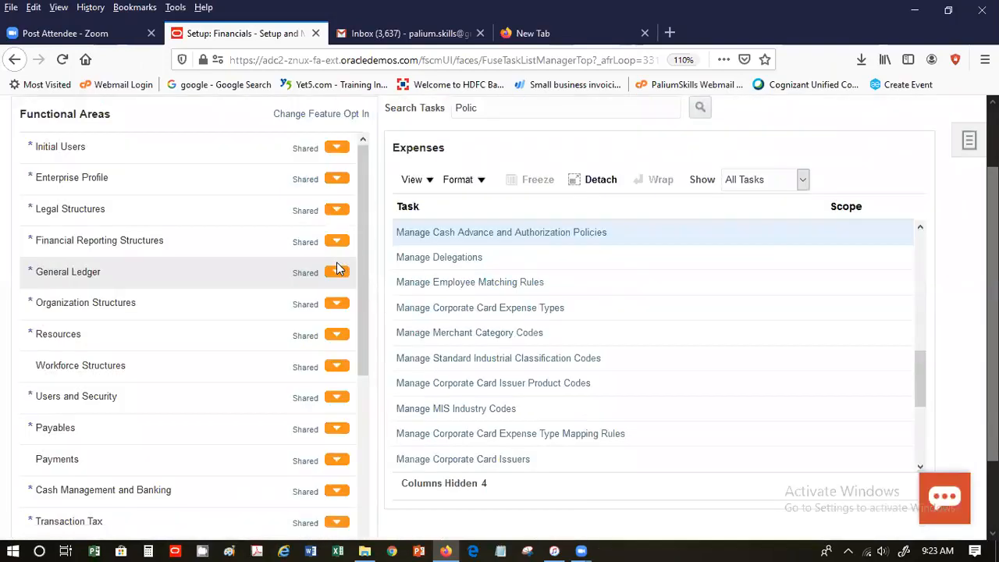
- Open the cash advance and authorization policies, collapse Cash Advances, and keep Authorizations expanded
left_click(495, 234)
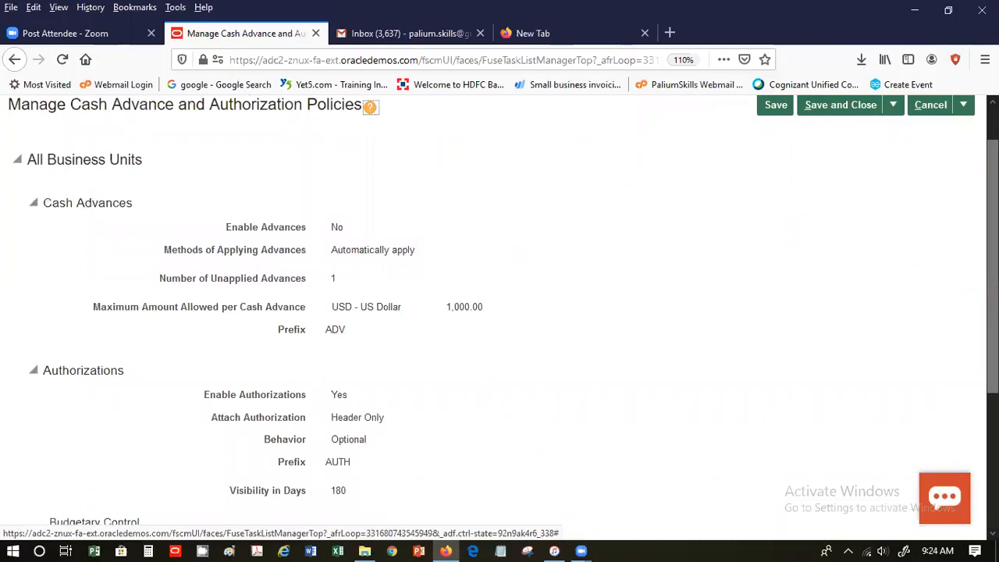
left_click_drag(993, 266, 992, 307)
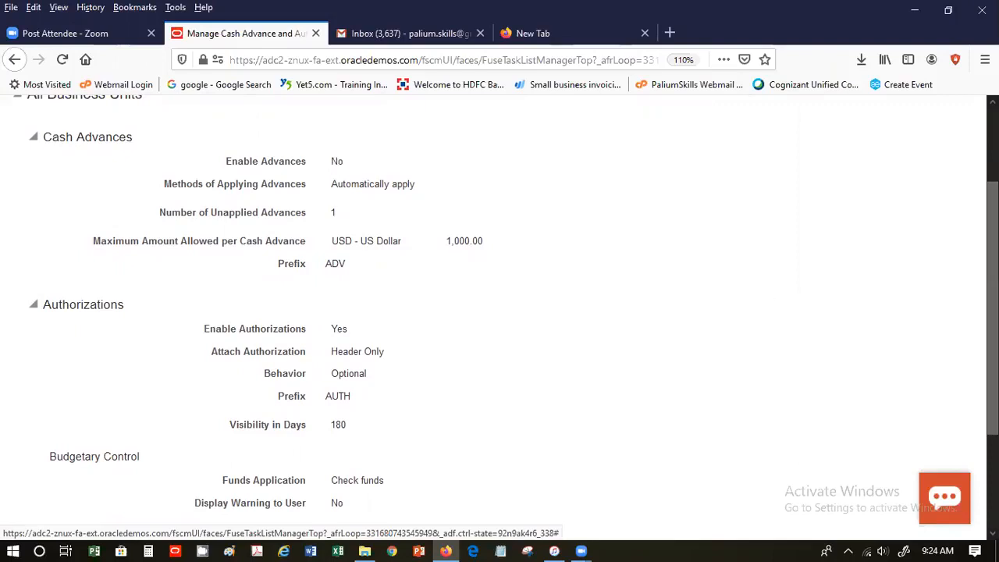
scroll(22, 150, "up", 1)
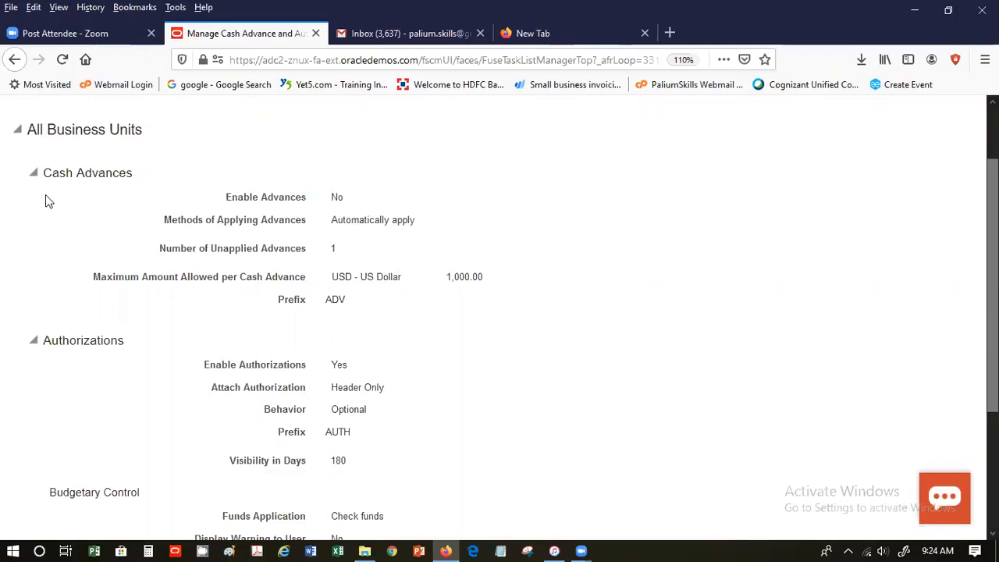
left_click(34, 172)
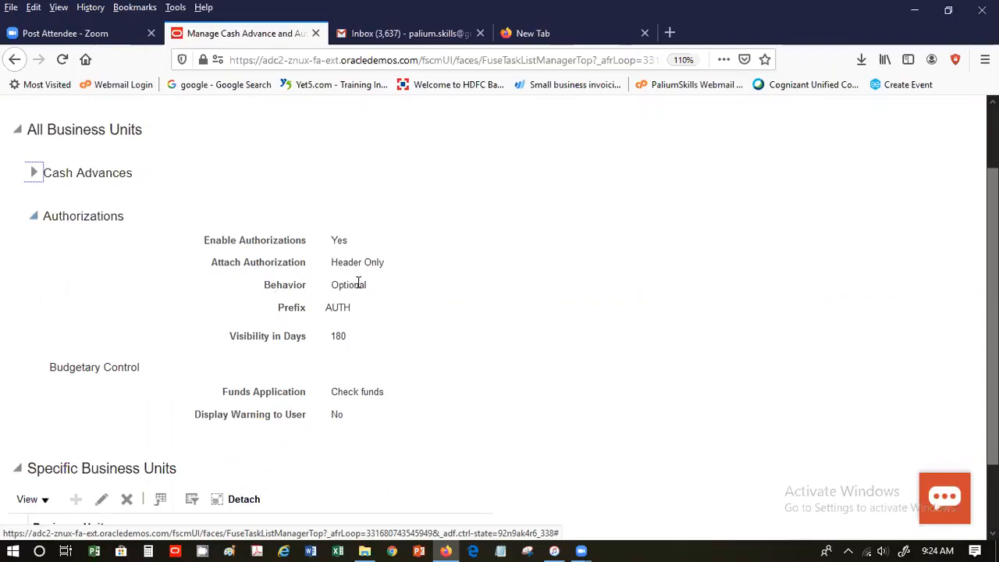
left_click(34, 217)
left_click(34, 217)
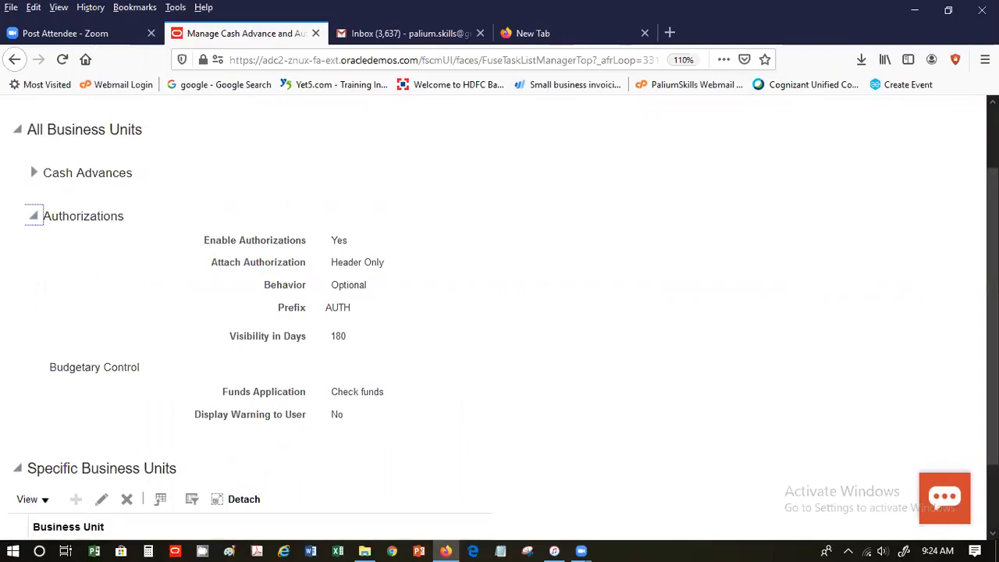
scroll(103, 489, "down", 2)
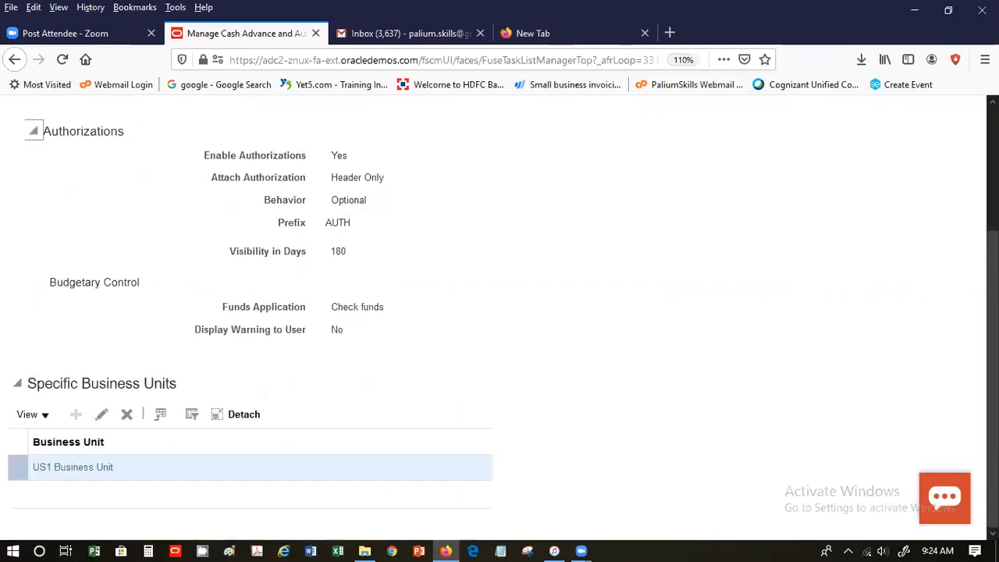
- Review US1 Business Unit's Cash Advances and Authorizations settings, then cancel out unsaved
left_click(83, 467)
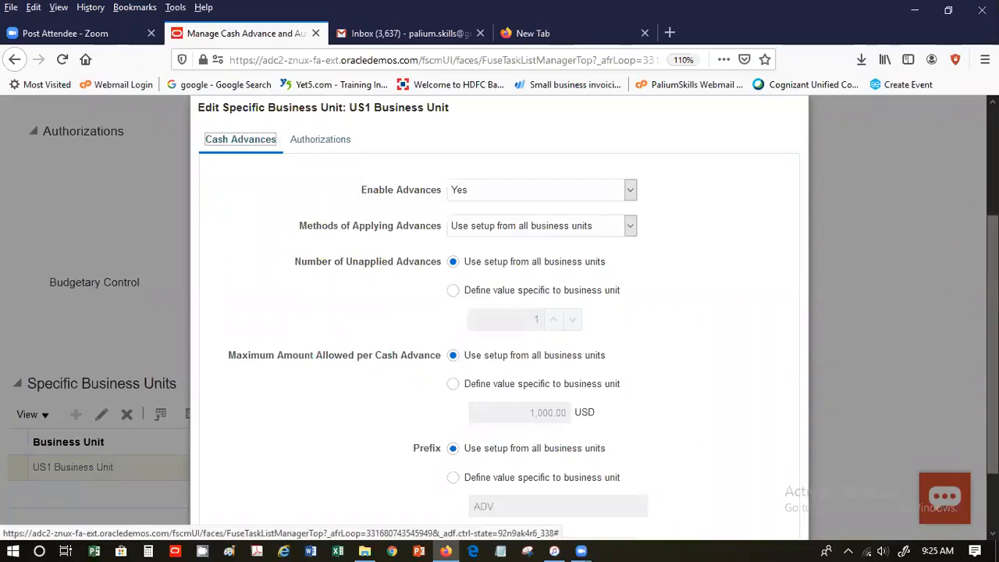
scroll(499, 312, "down", 1)
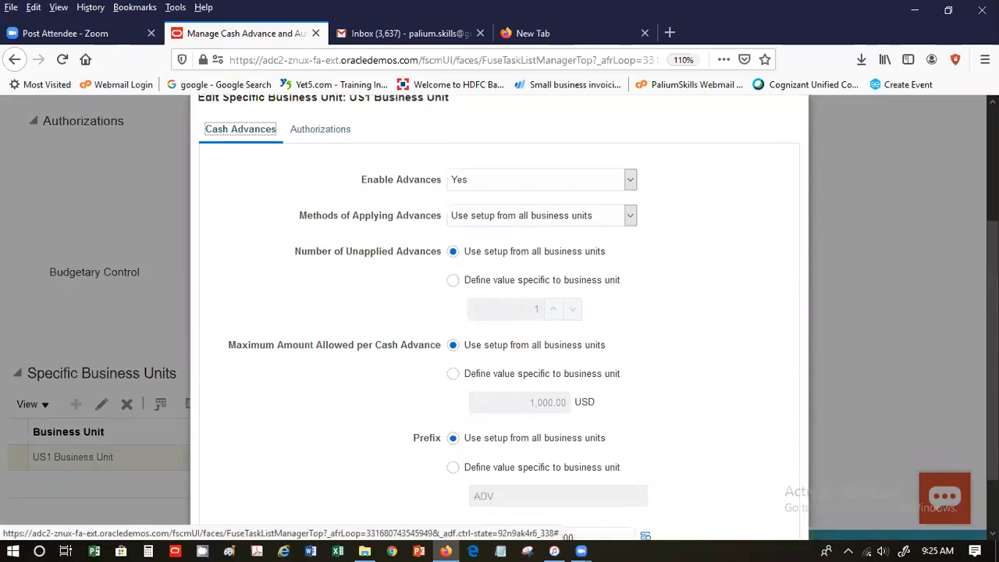
scroll(500, 312, "up", 2)
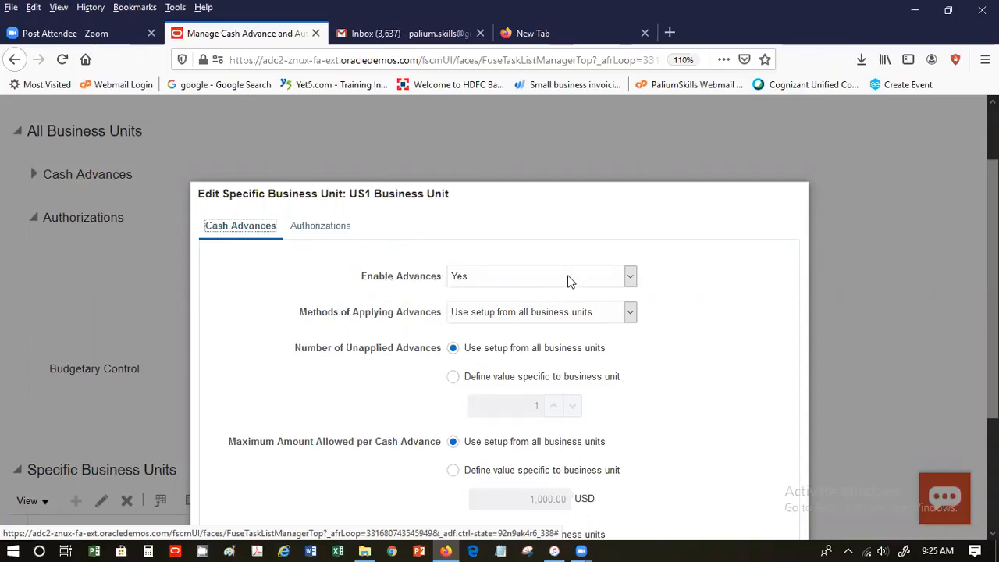
left_click(318, 224)
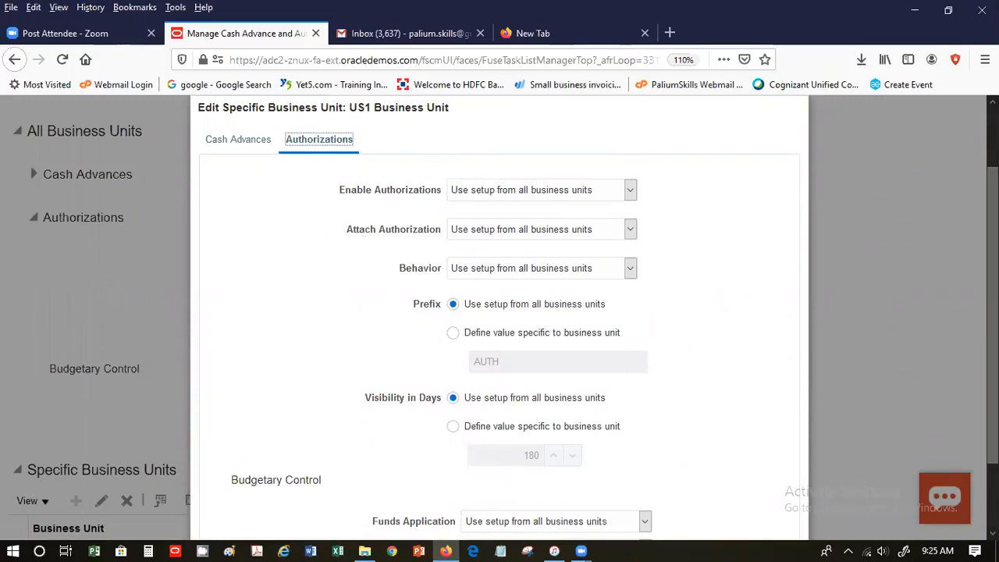
scroll(817, 490, "down", 2)
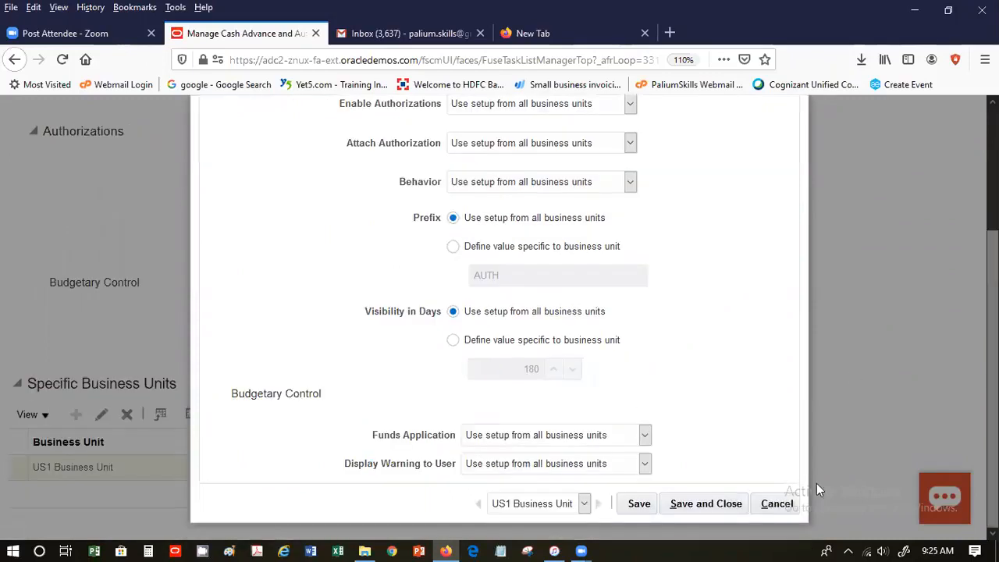
left_click(782, 504)
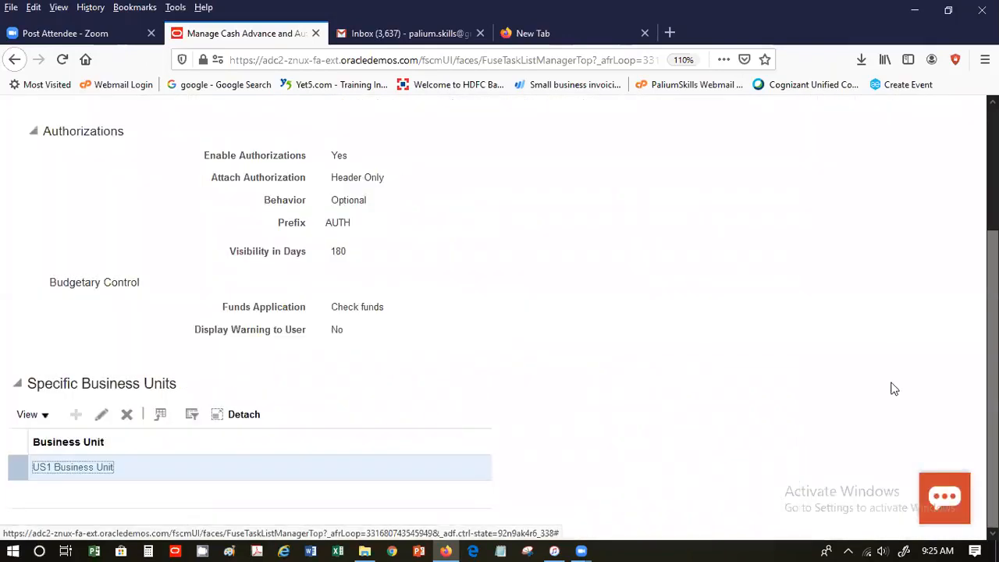
scroll(499, 316, "up", 4)
- Discard the cash advance policies and find Manage Policies by Expense Category via a 'Polic' task search
left_click(925, 161)
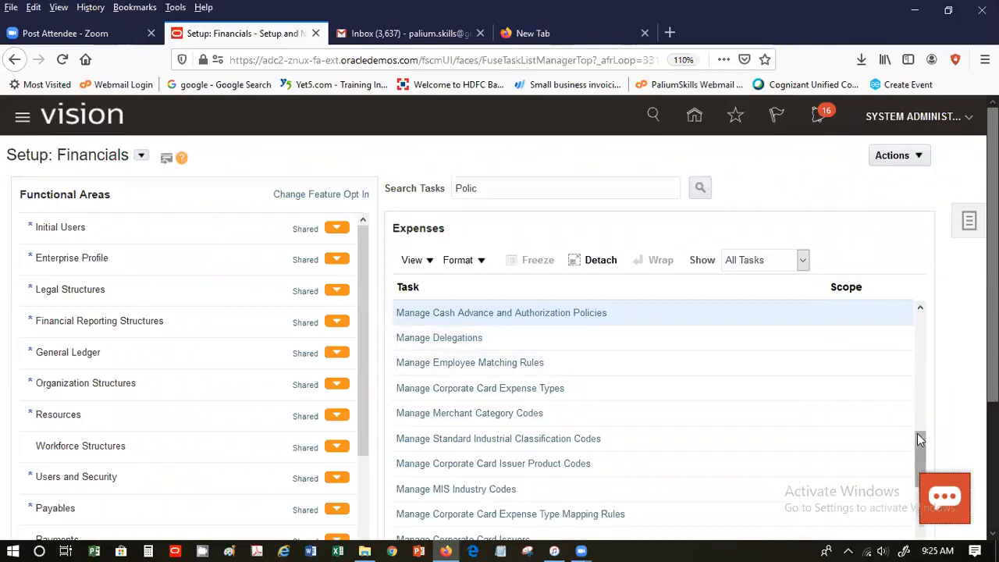
left_click_drag(919, 443, 919, 423)
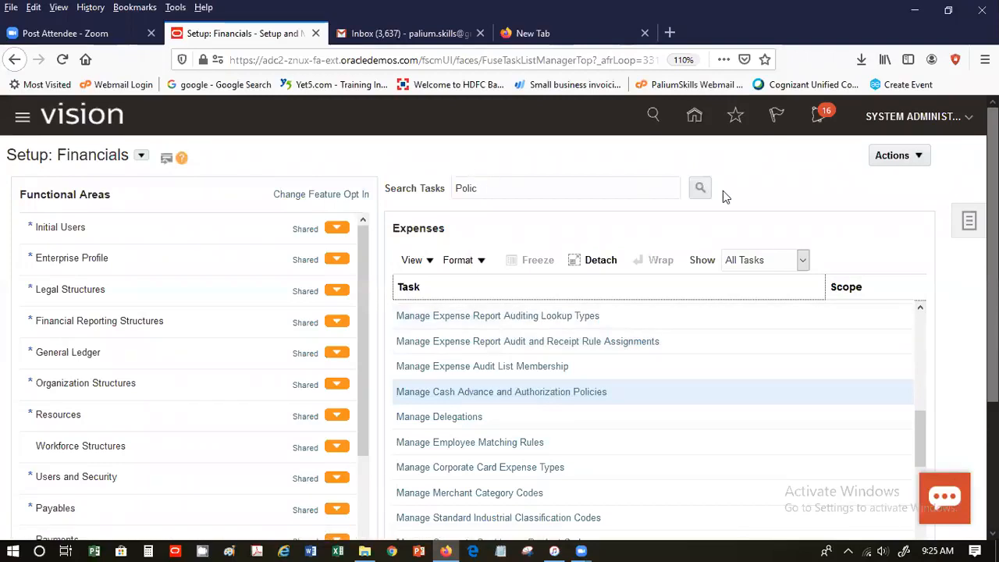
left_click(698, 190)
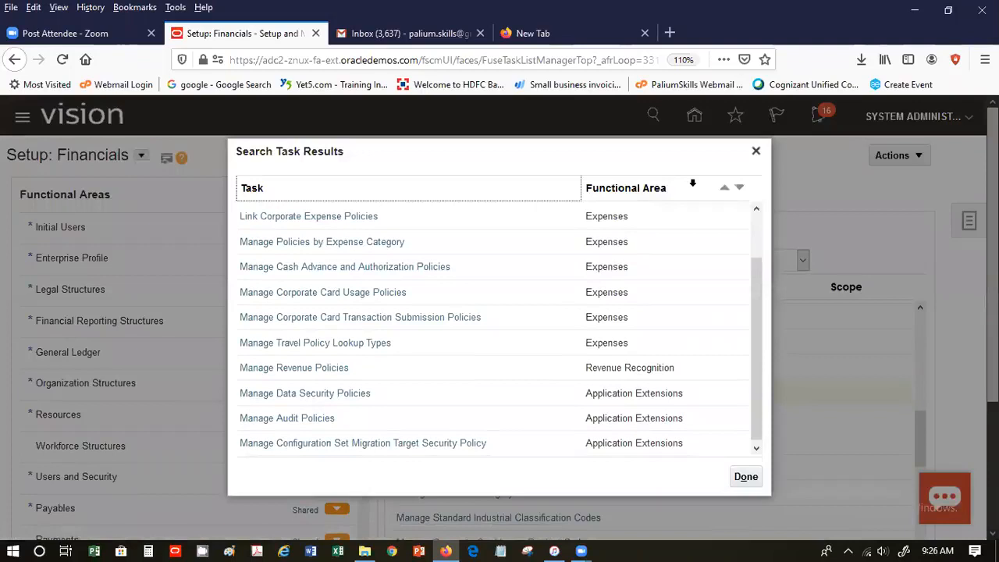
left_click(343, 243)
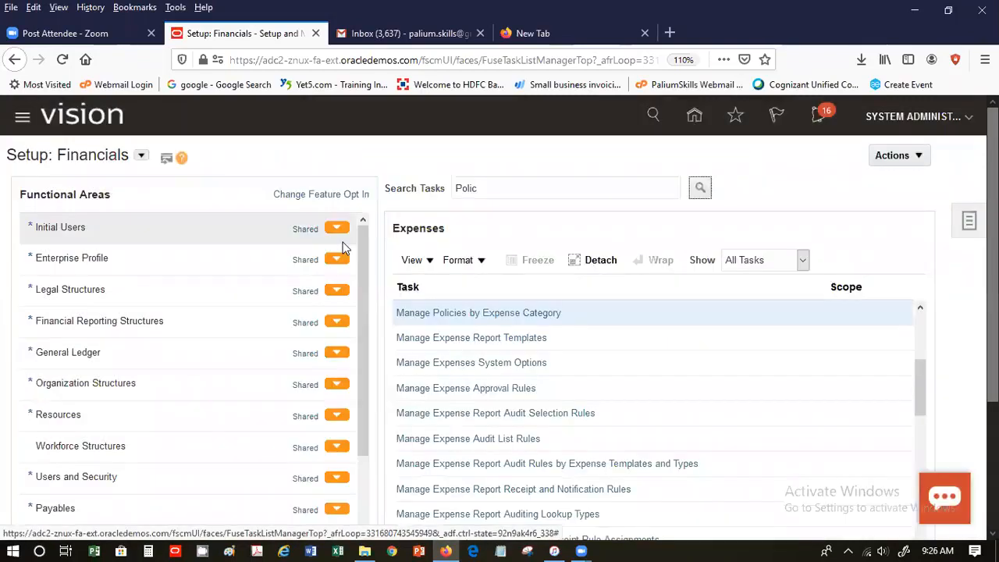
left_click(503, 313)
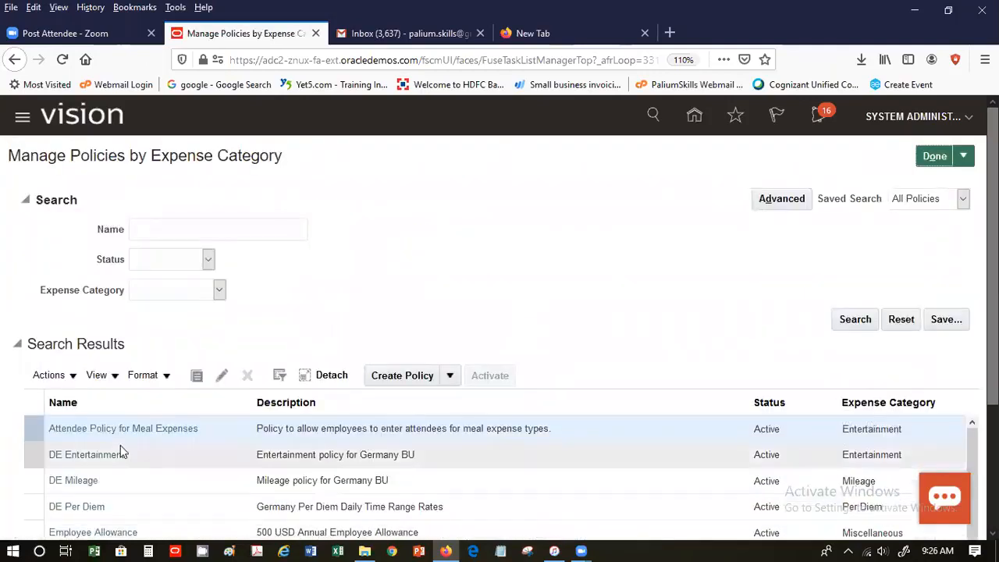
left_click(110, 429)
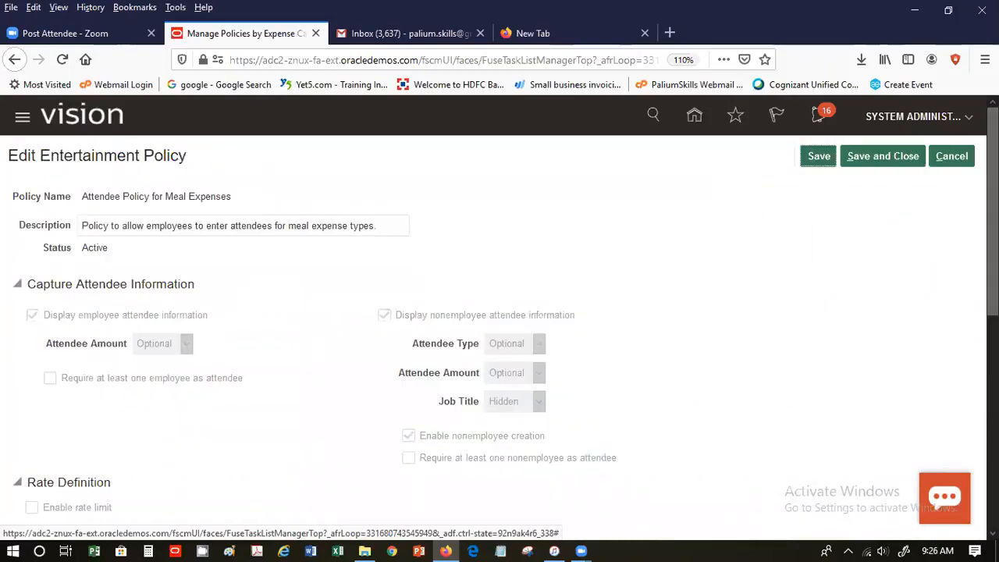
scroll(500, 313, "down", 4)
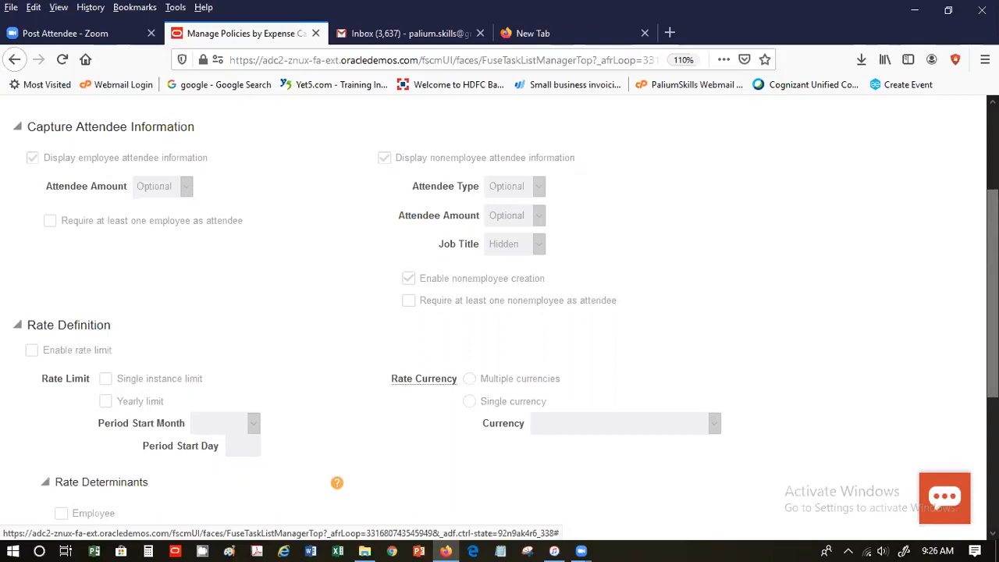
scroll(973, 444, "down", 2)
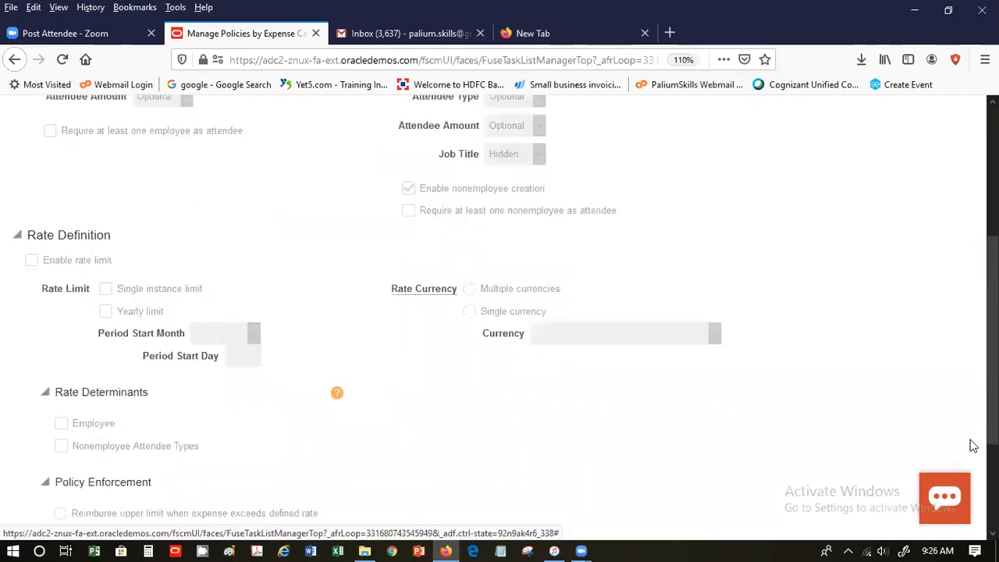
left_click_drag(970, 440, 949, 168)
left_click(953, 160)
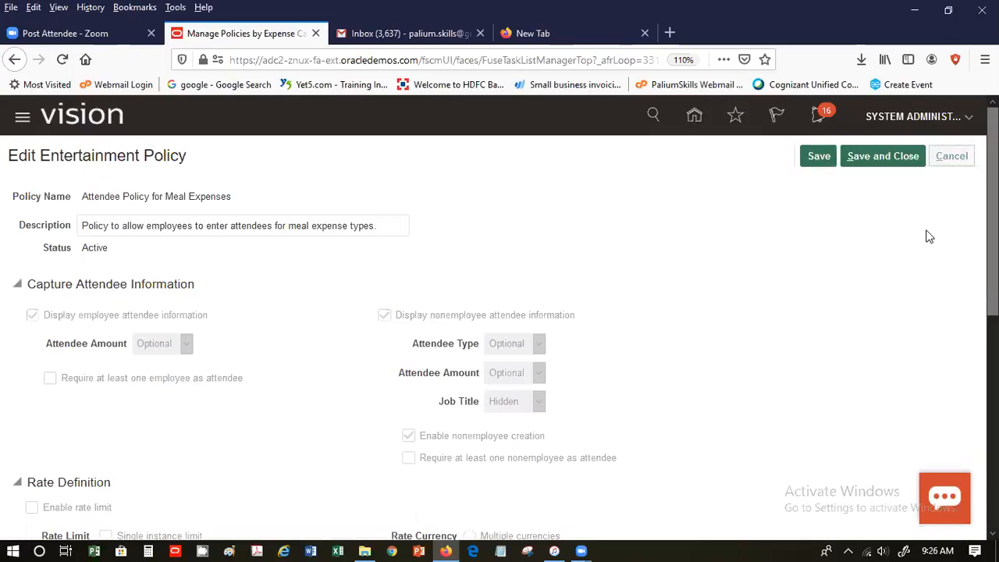
left_click(930, 159)
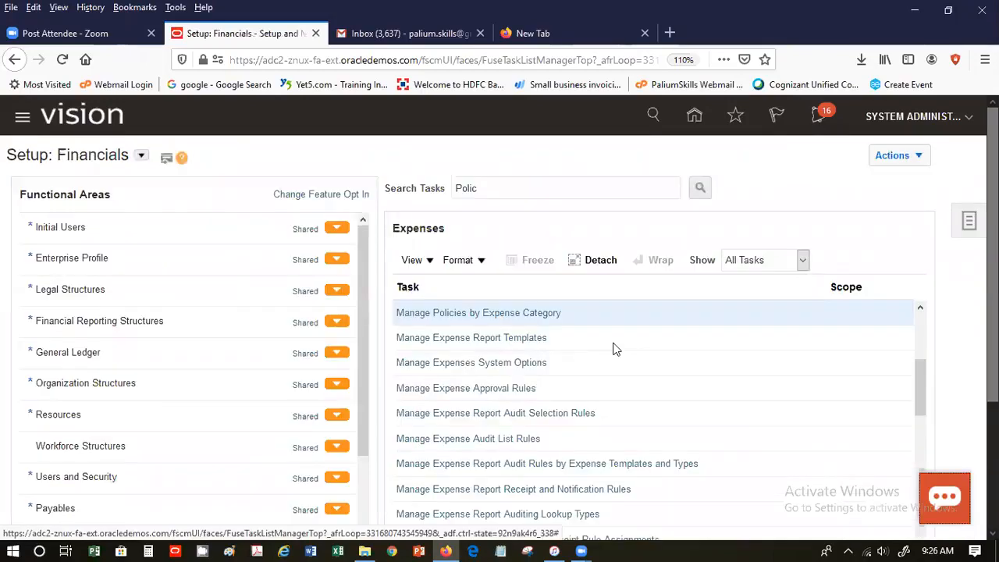
- Review the Expenses US1 template's Air expense type, then close both without saving
left_click(466, 338)
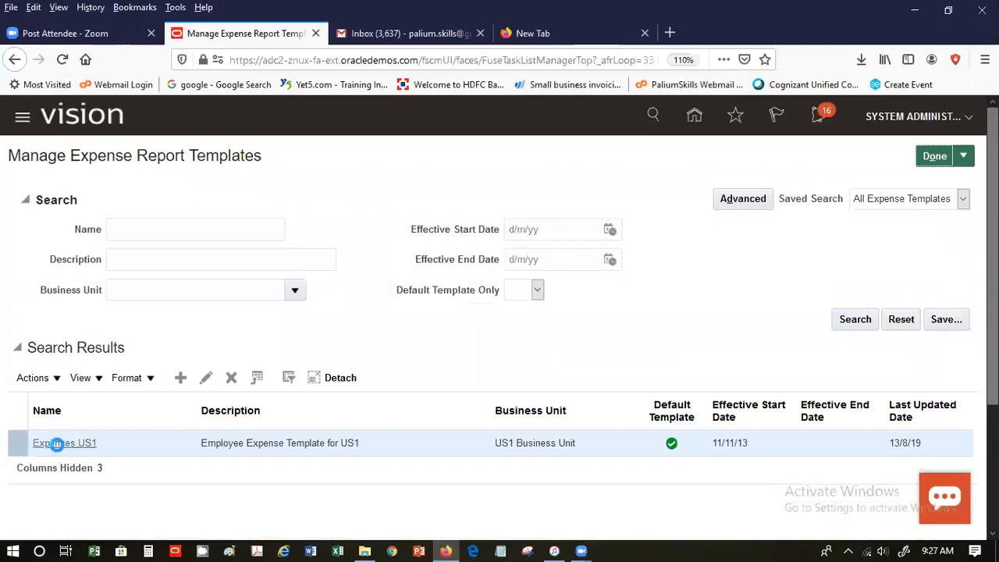
left_click(58, 445)
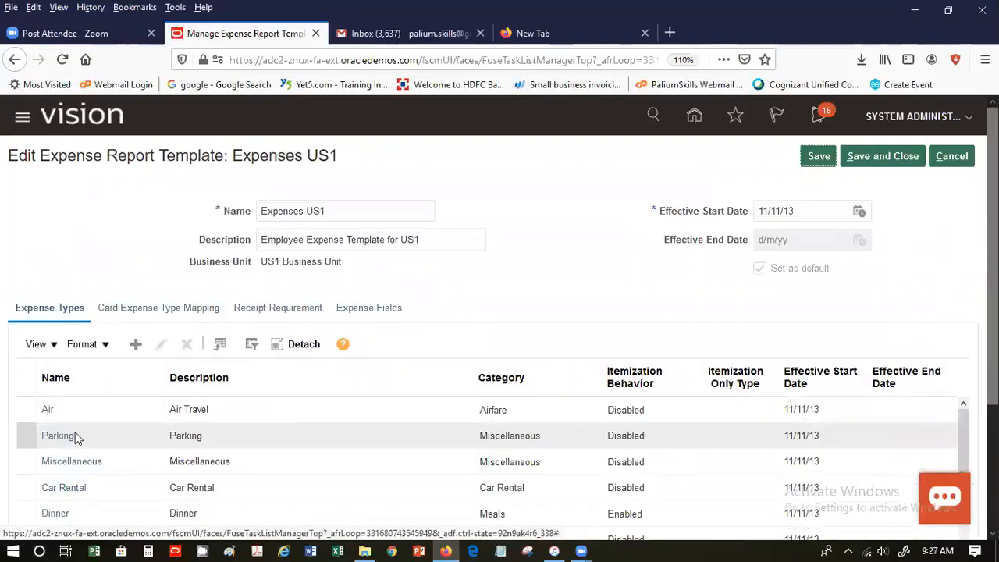
left_click(47, 409)
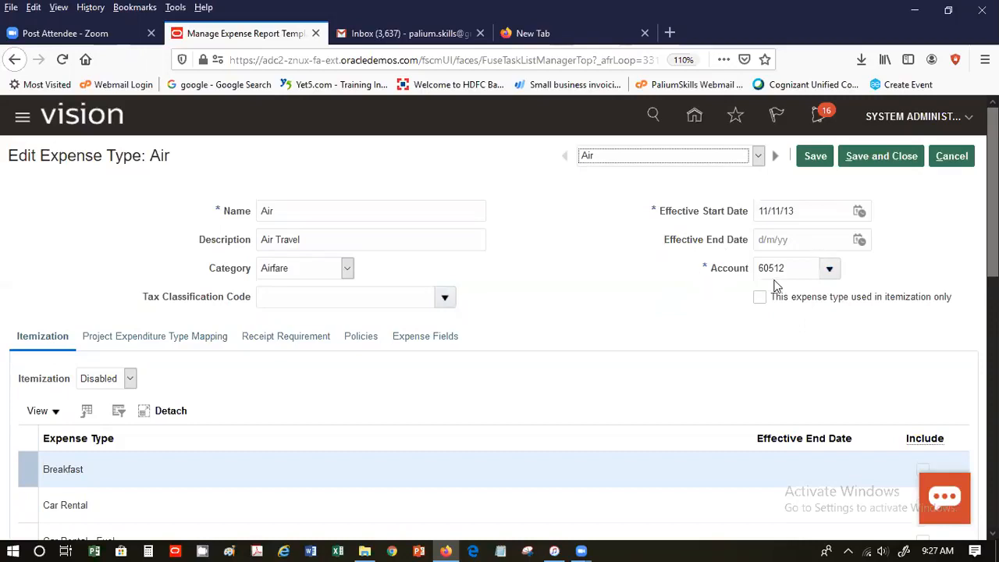
left_click(951, 158)
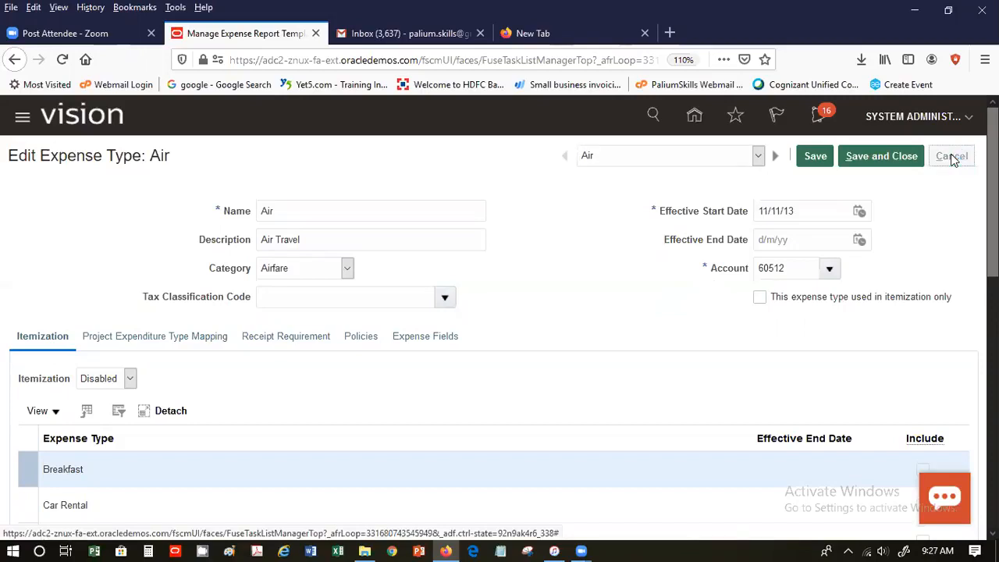
left_click(951, 158)
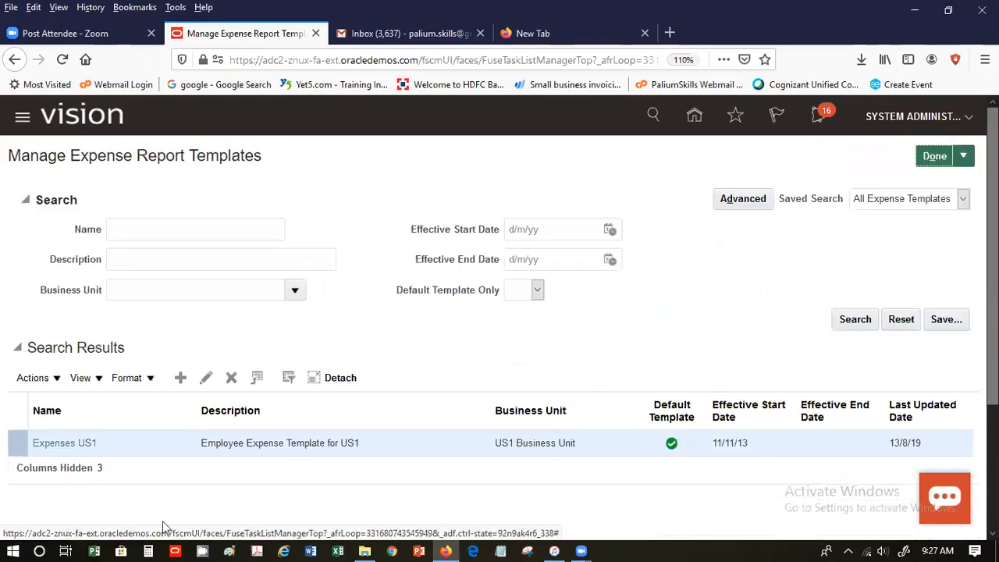
- Inspect the Dinner expense type in Expenses US1, keeping account 60521, and close it unsaved
left_click(53, 445)
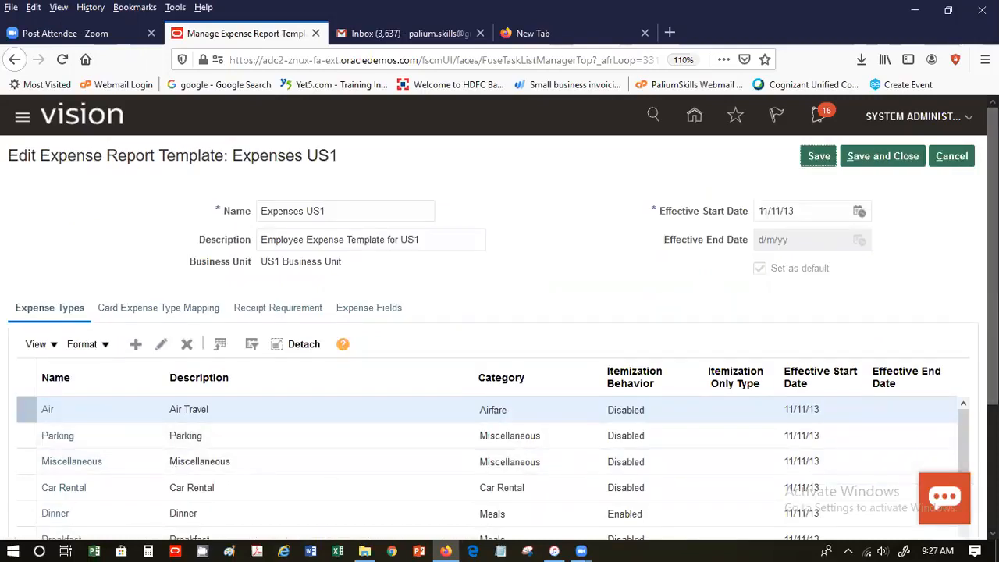
scroll(101, 408, "down", 2)
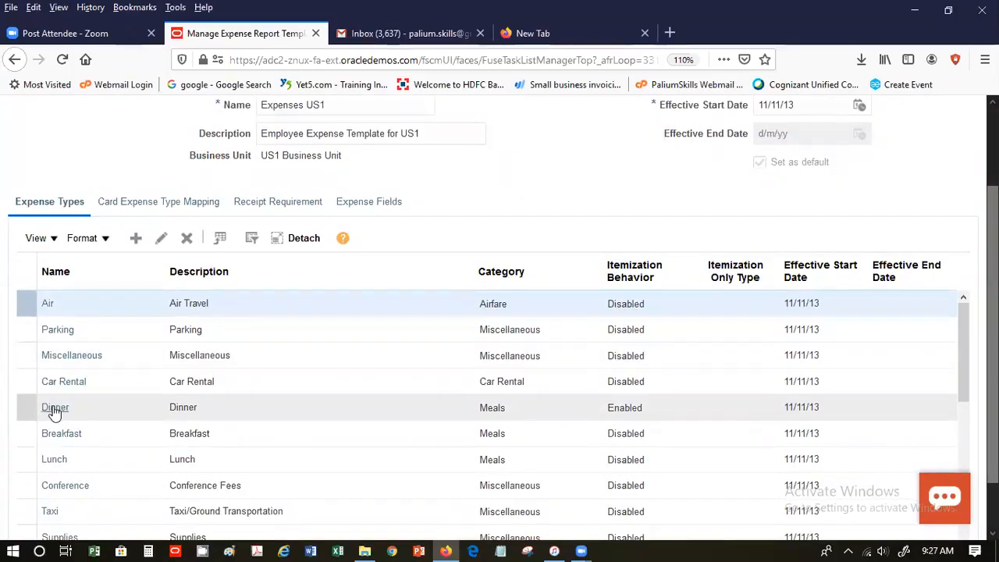
left_click(52, 405)
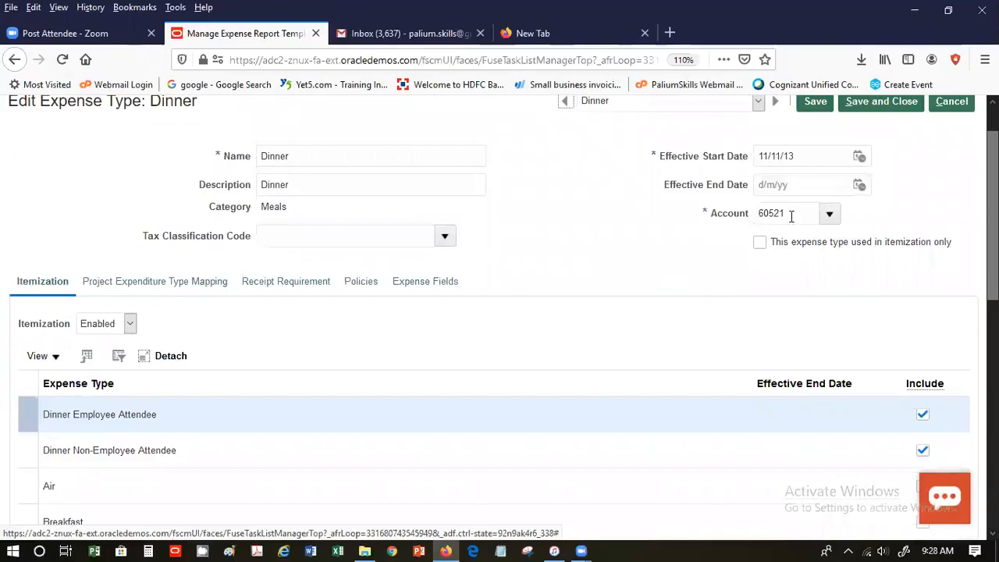
left_click(825, 215)
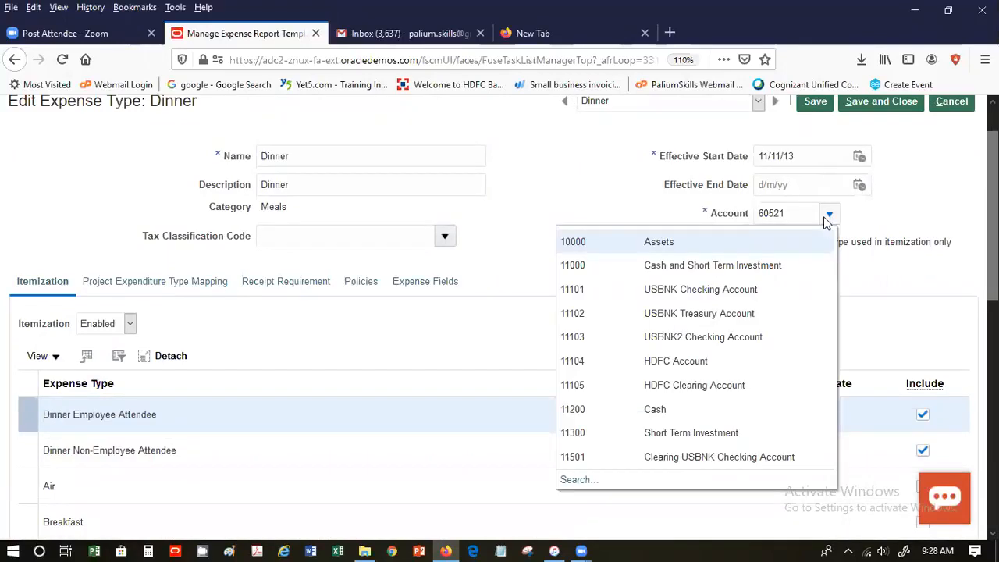
left_click(874, 229)
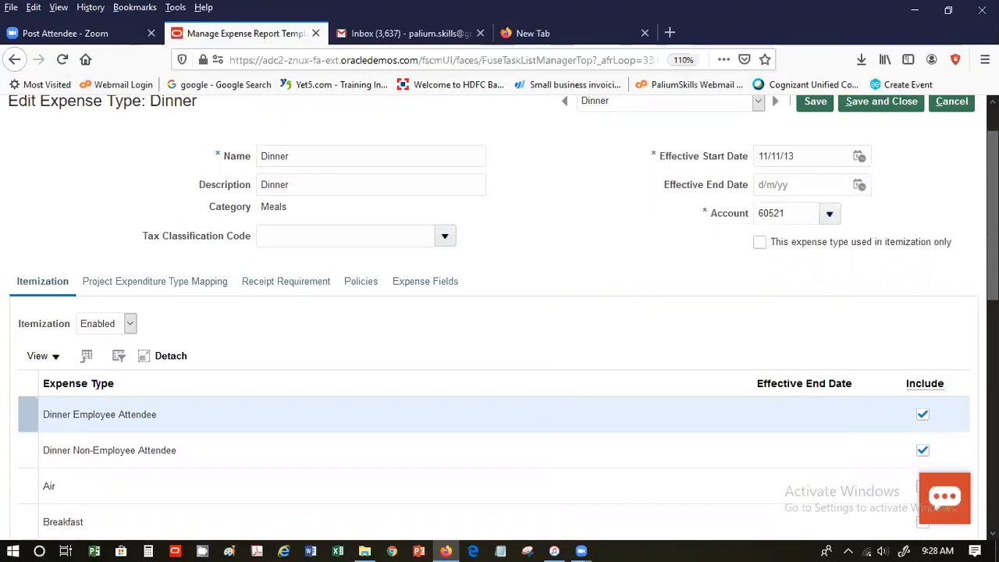
left_click(945, 106)
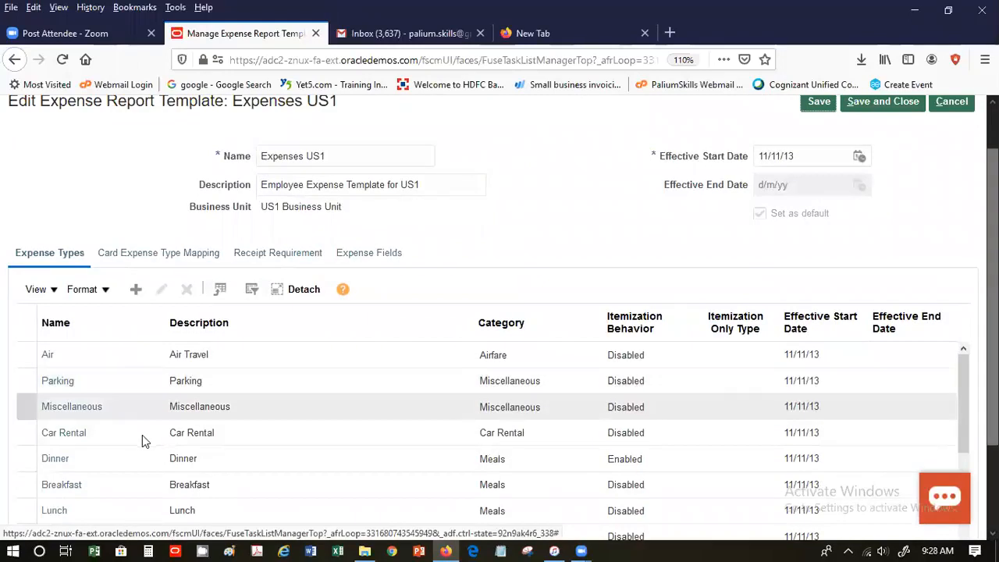
- View the Car Rental expense type, close it unsaved, and finish with the expense report templates
left_click(77, 436)
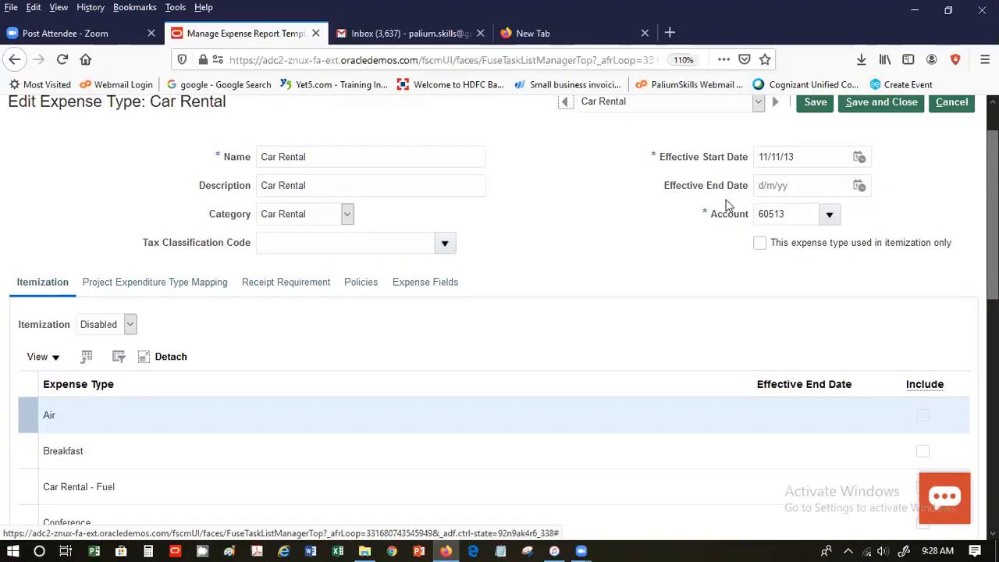
left_click_drag(992, 187, 993, 160)
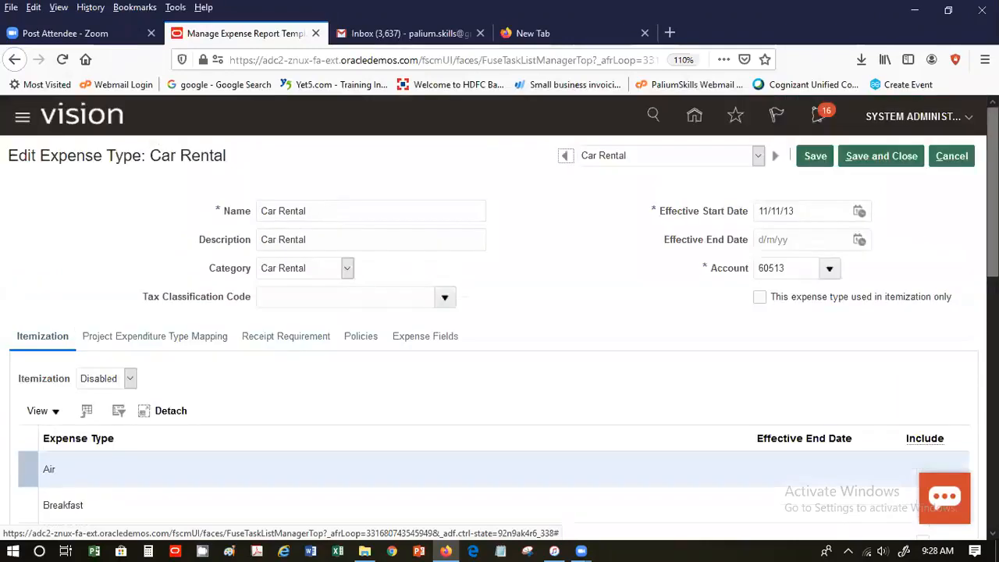
left_click(959, 161)
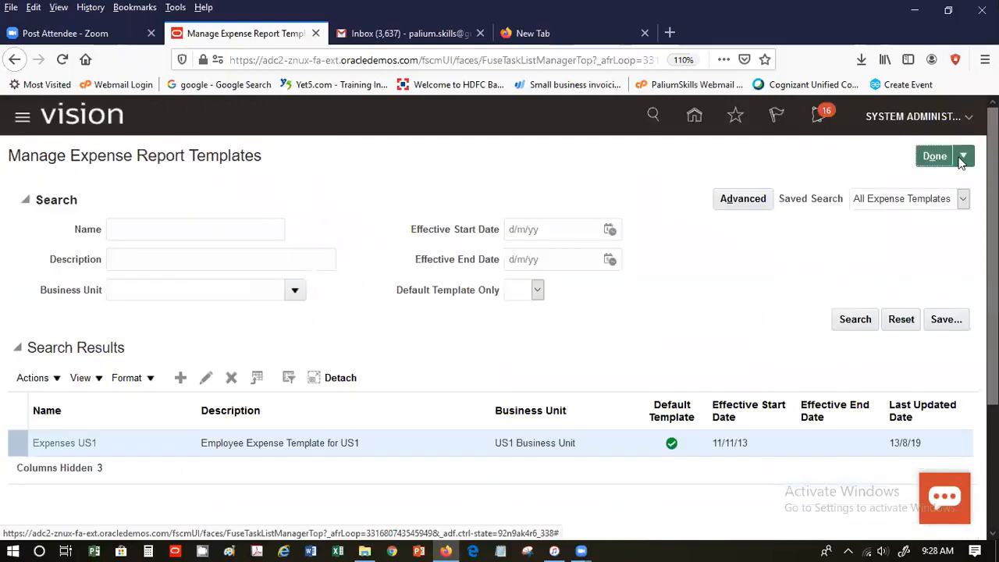
left_click(934, 156)
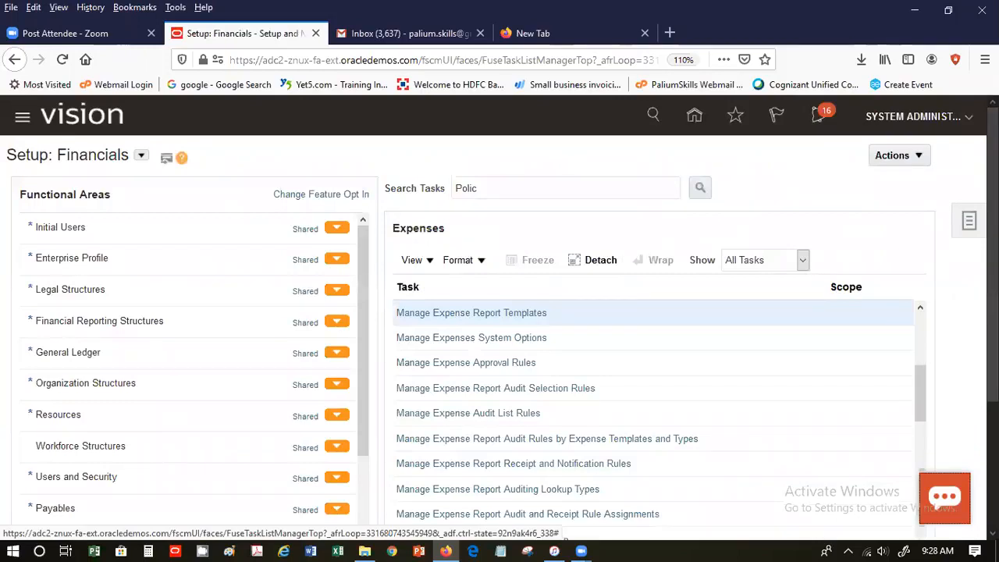
scroll(868, 275, "down", 3)
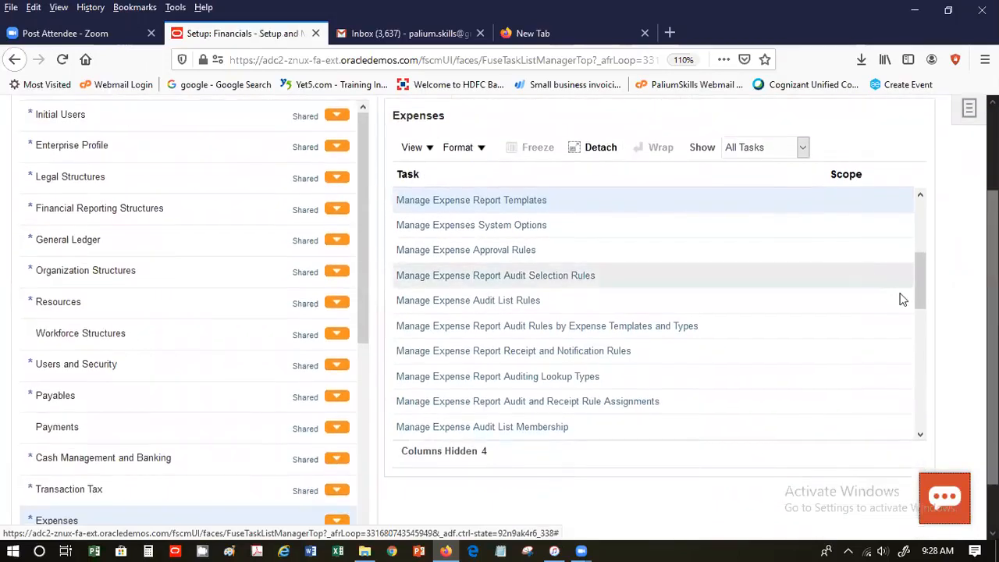
left_click(919, 291)
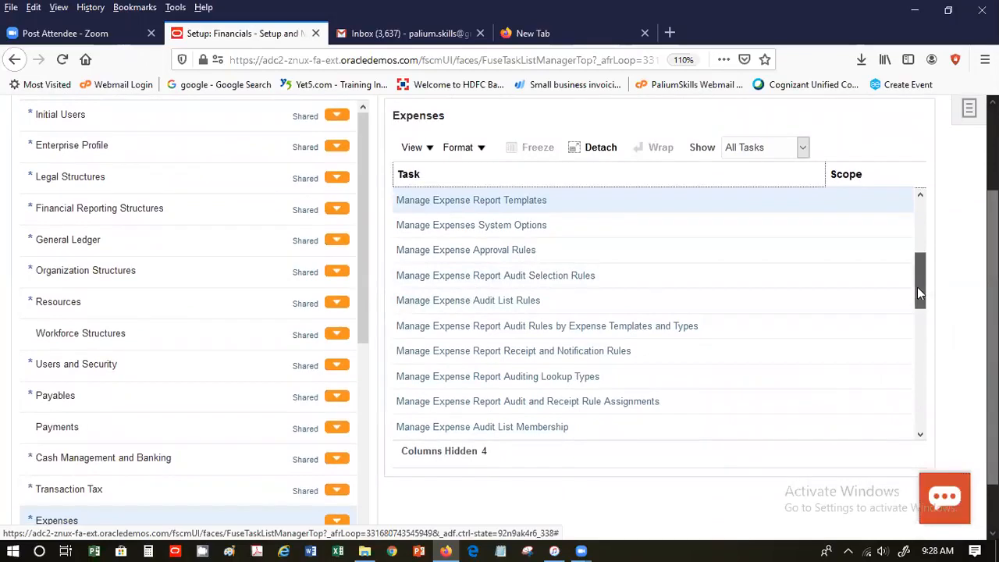
left_click_drag(918, 288, 918, 310)
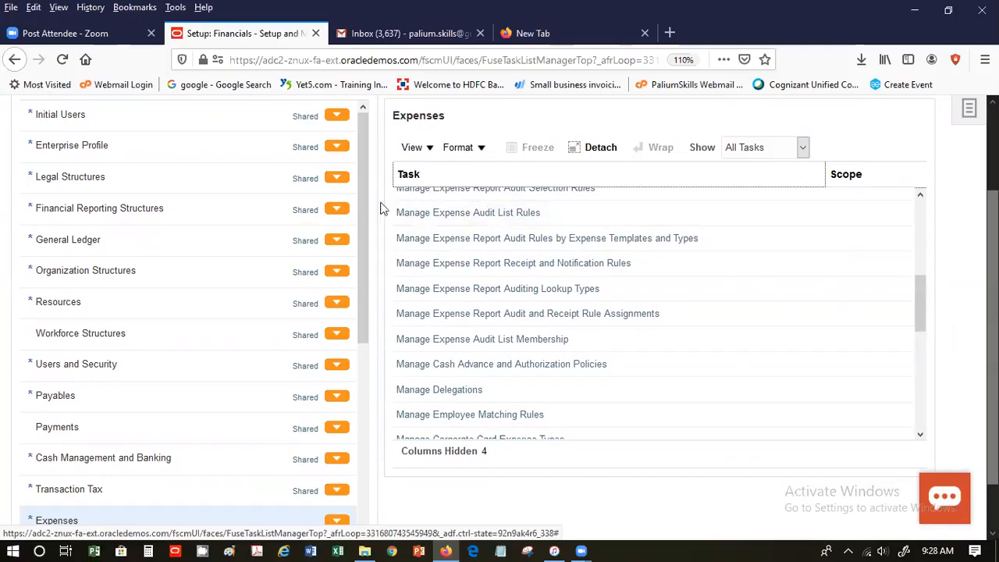
left_click(446, 213)
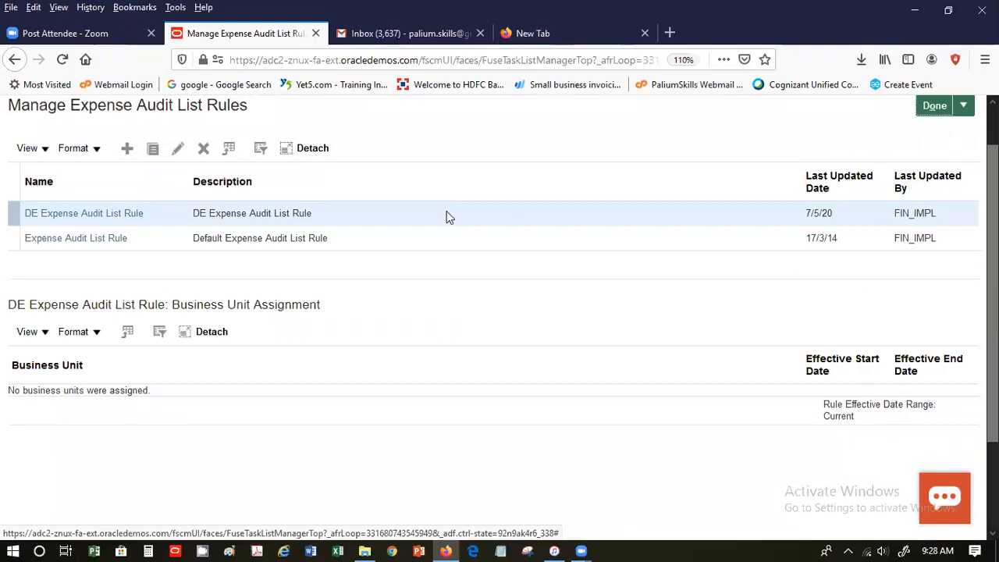
left_click(111, 238)
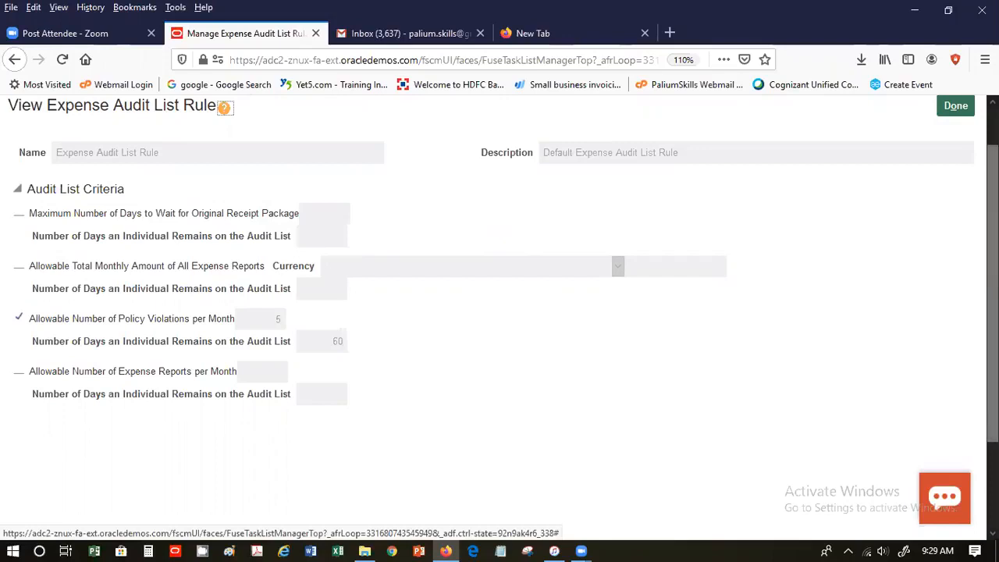
scroll(966, 155, "up", 1)
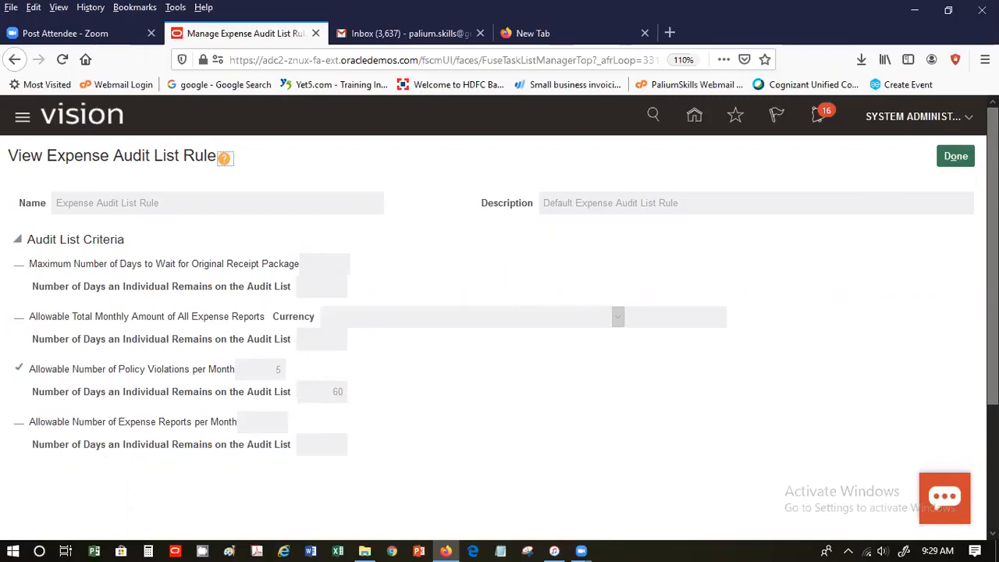
left_click(955, 156)
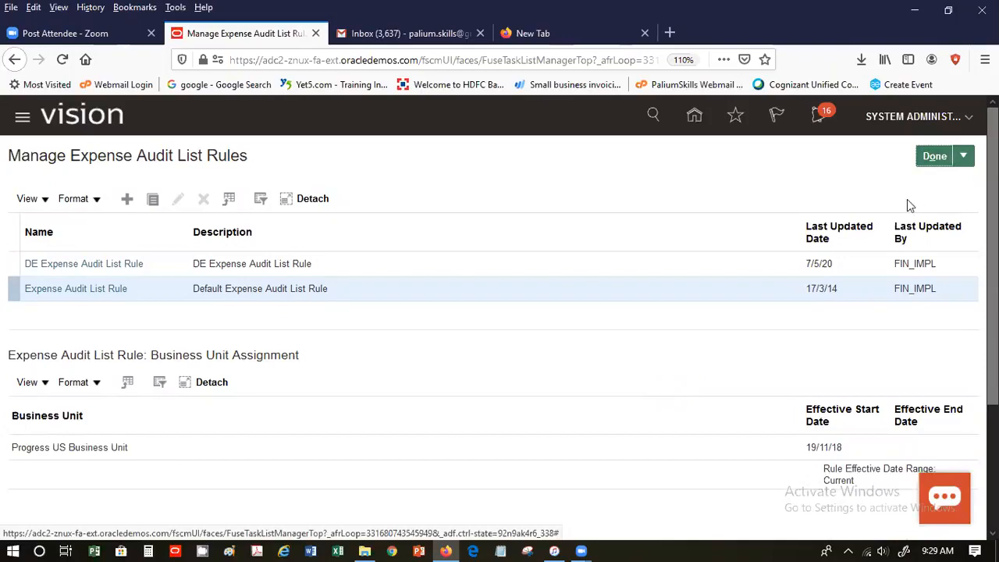
left_click(934, 158)
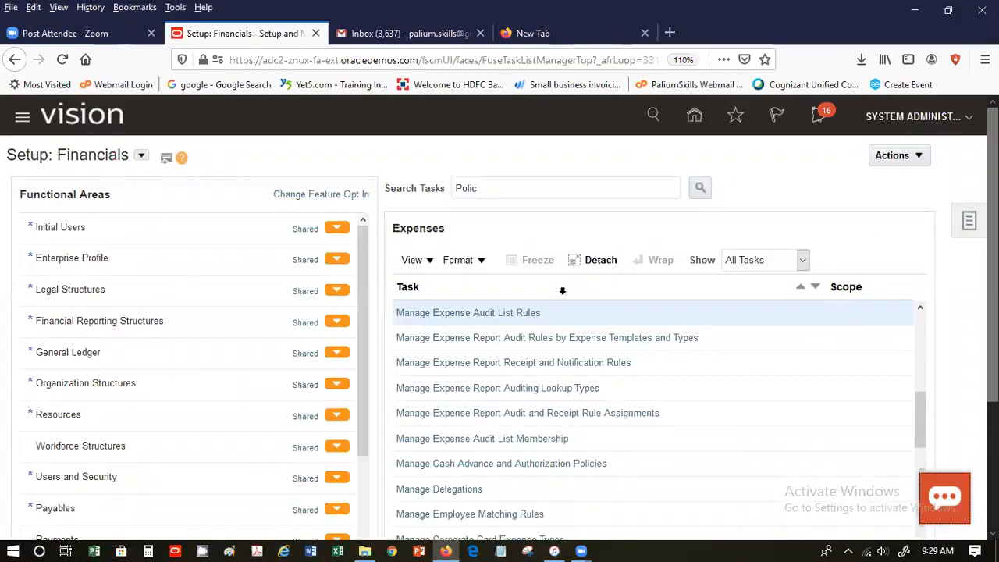
left_click(529, 337)
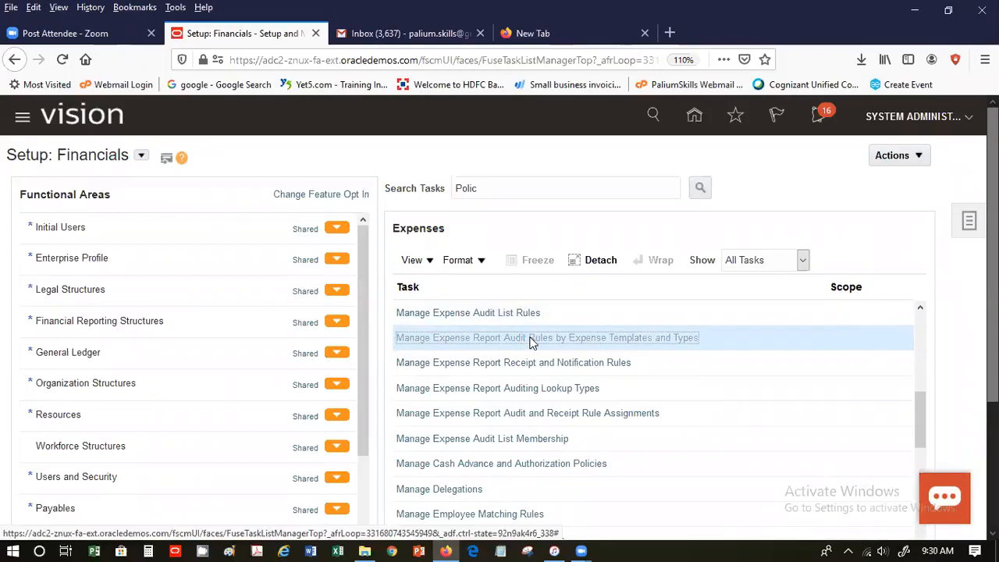
left_click(143, 267)
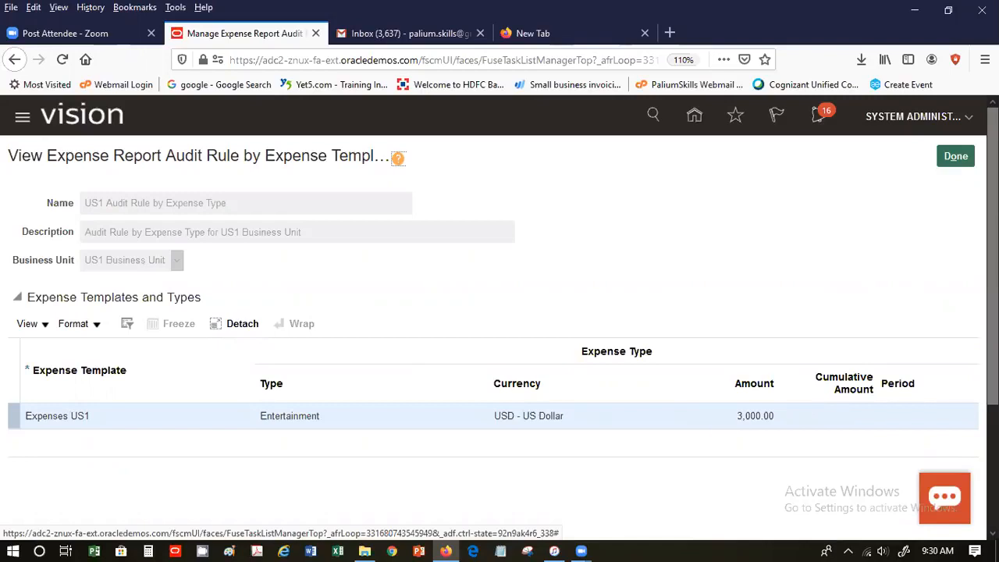
scroll(499, 312, "down", 3)
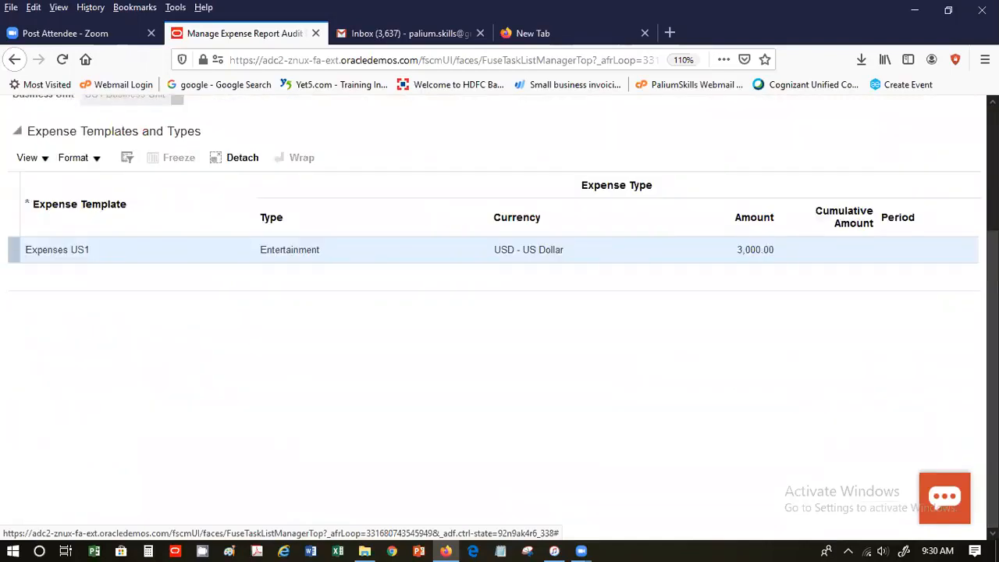
scroll(697, 316, "up", 3)
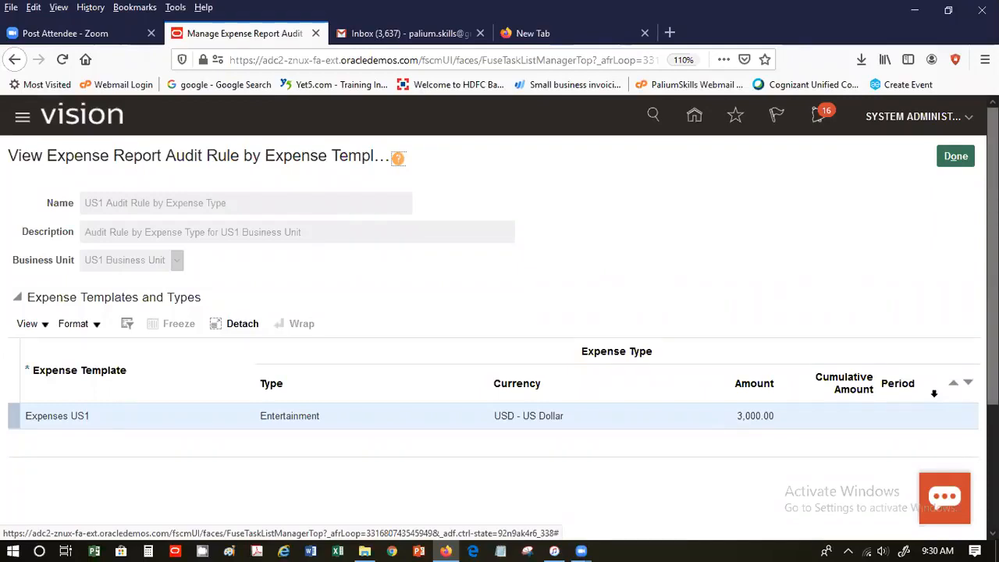
left_click(962, 154)
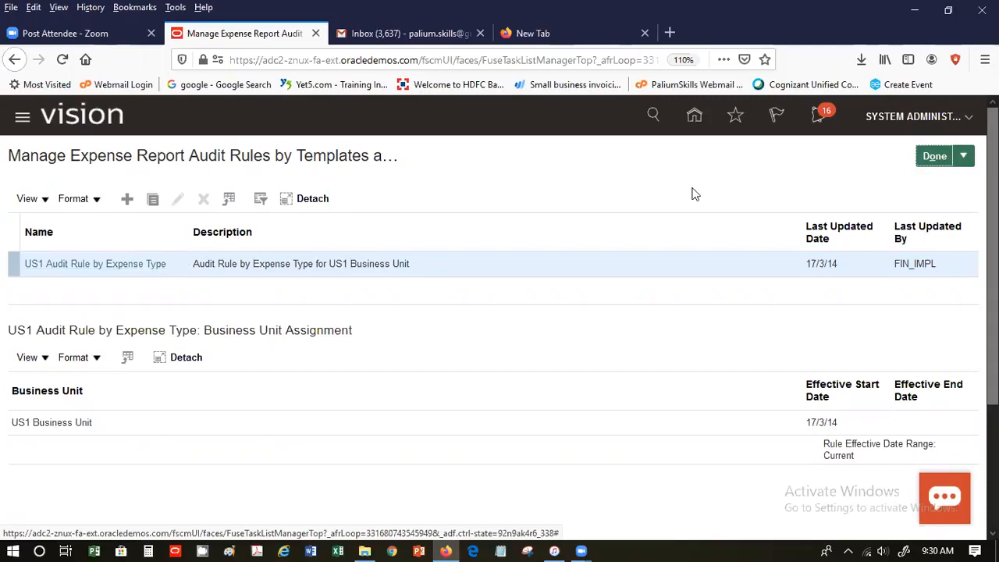
left_click(935, 157)
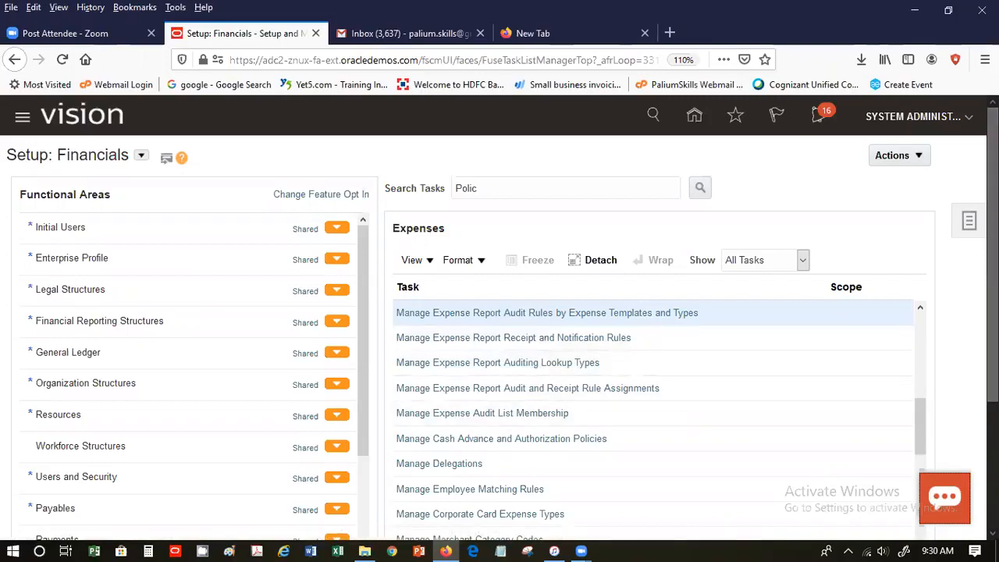
- Scroll through the full Expenses setup task list, then return to the home page
scroll(499, 312, "down", 3)
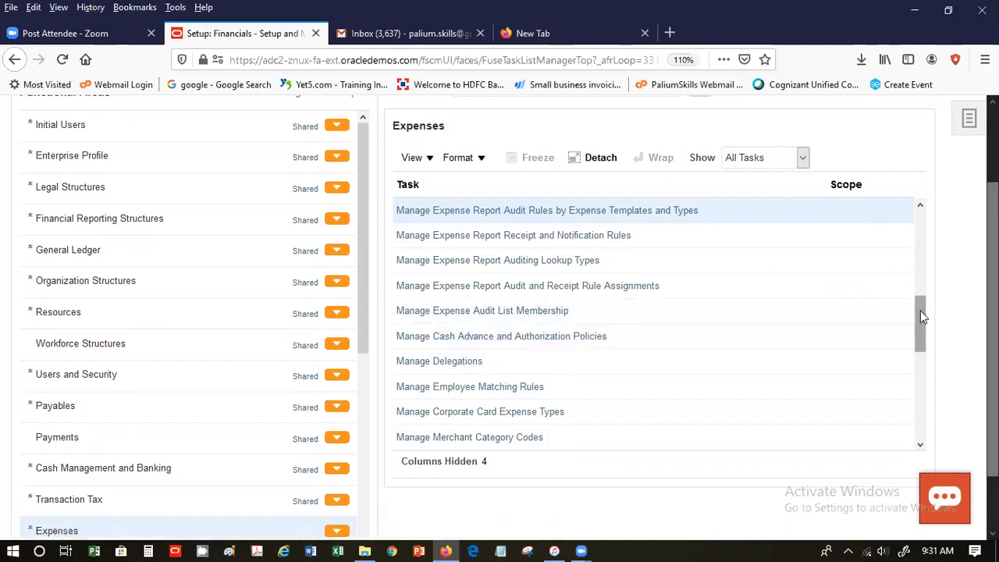
left_click_drag(919, 310, 903, 434)
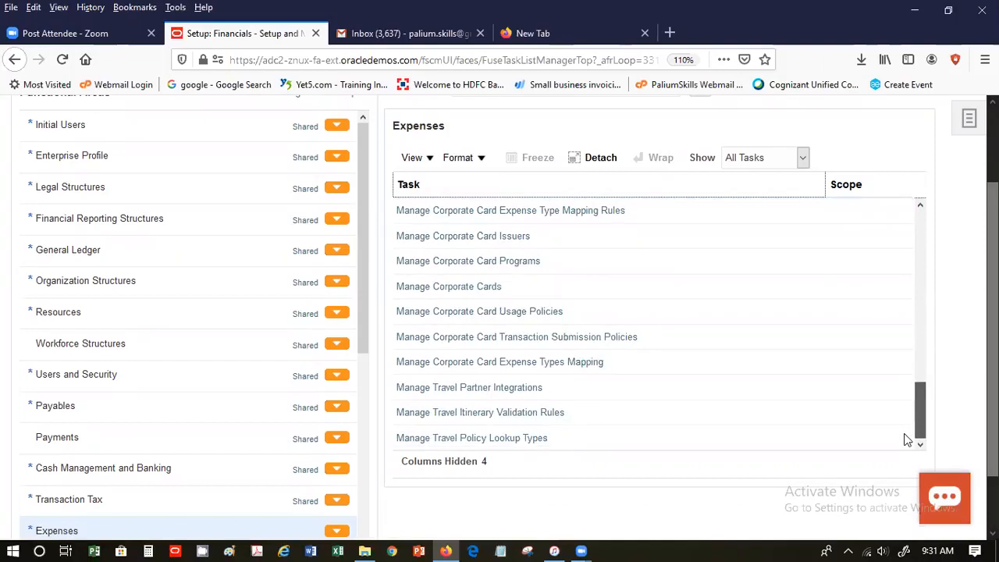
left_click_drag(905, 440, 917, 268)
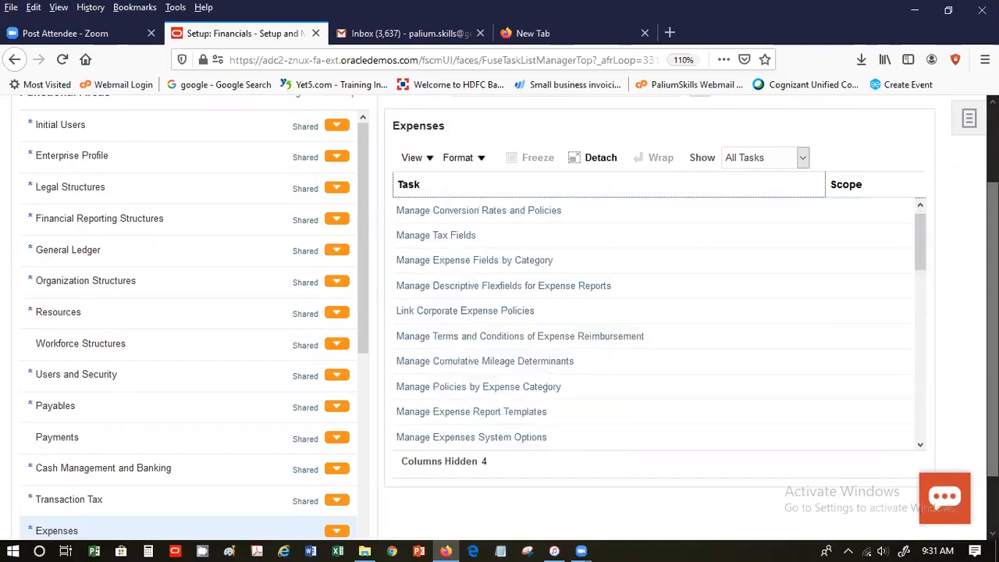
left_click_drag(993, 234, 993, 158)
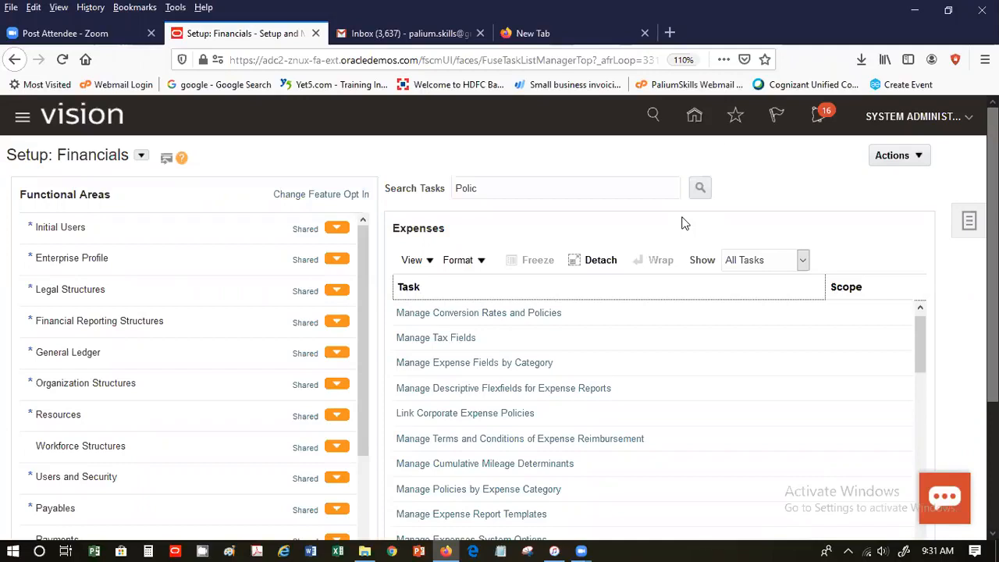
left_click(693, 116)
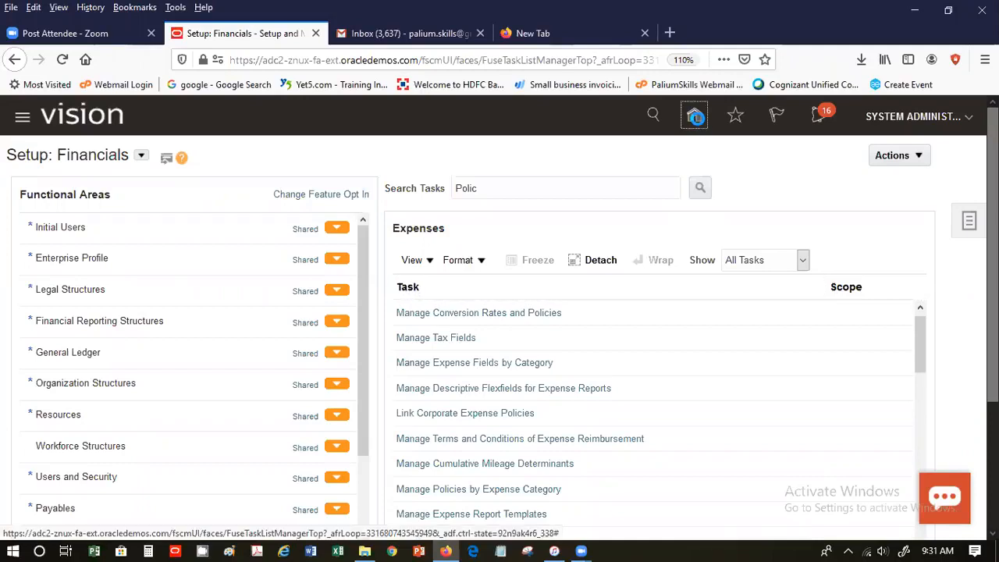